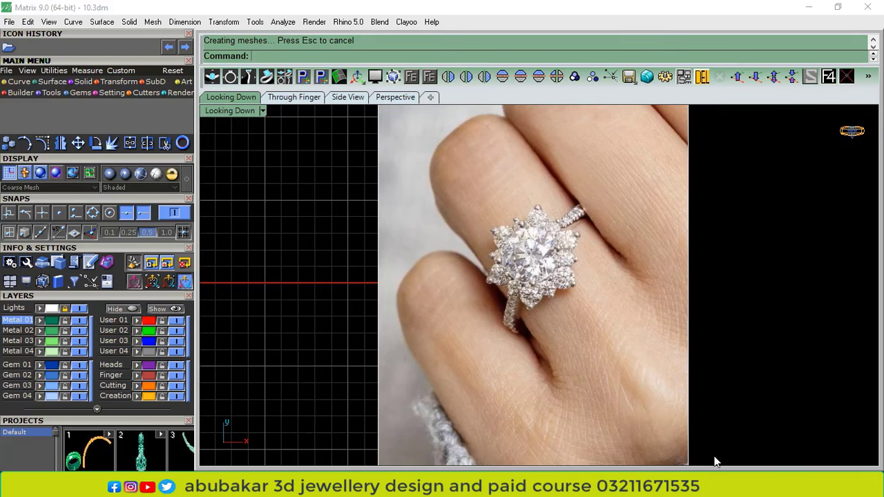
Examine the reference photo of the floral diamond cluster ring, both close up and as a whole
right_click_drag(692, 355, 661, 343)
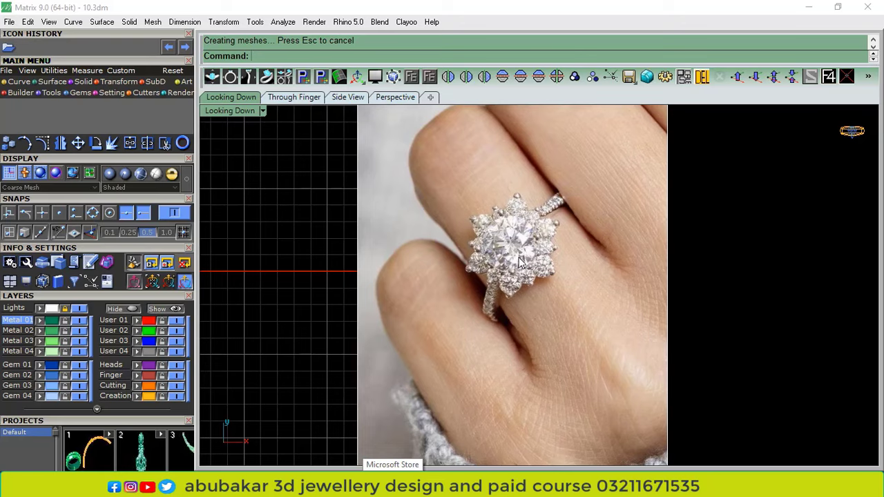
scroll(506, 245, "up", 4)
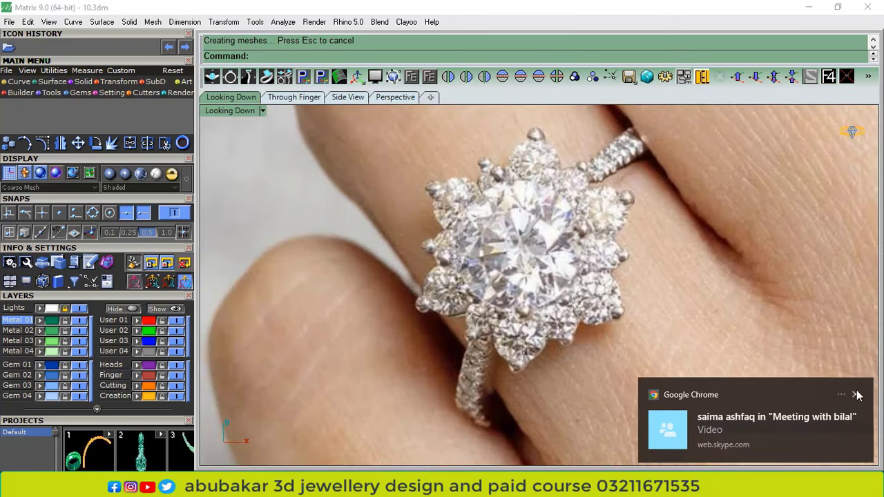
left_click(855, 394)
scroll(552, 256, "down", 5)
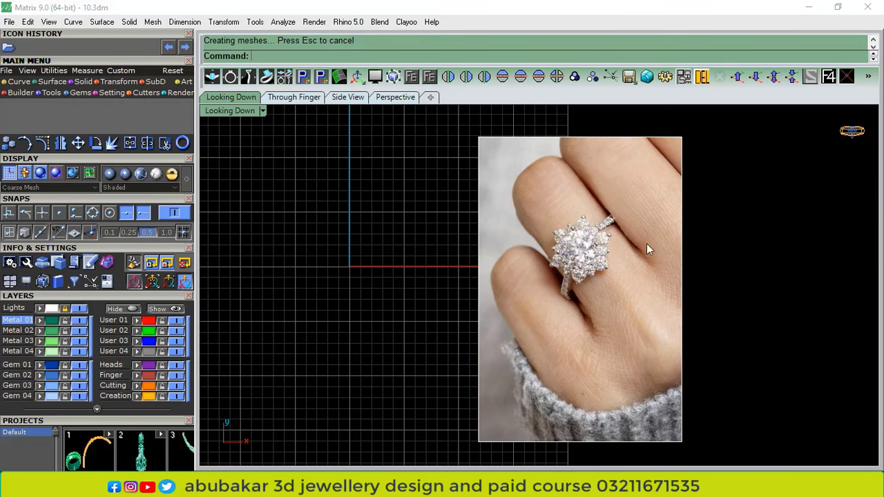
scroll(581, 247, "up", 5)
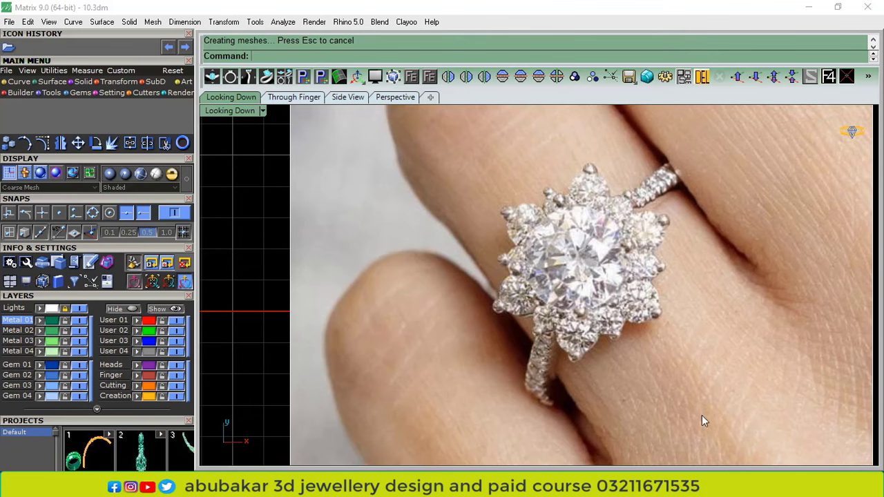
scroll(535, 310, "down", 3)
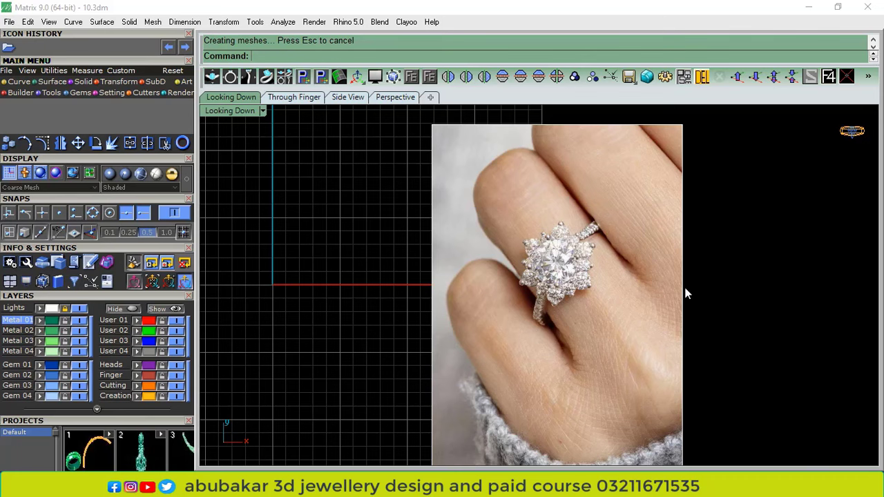
scroll(477, 299, "down", 4)
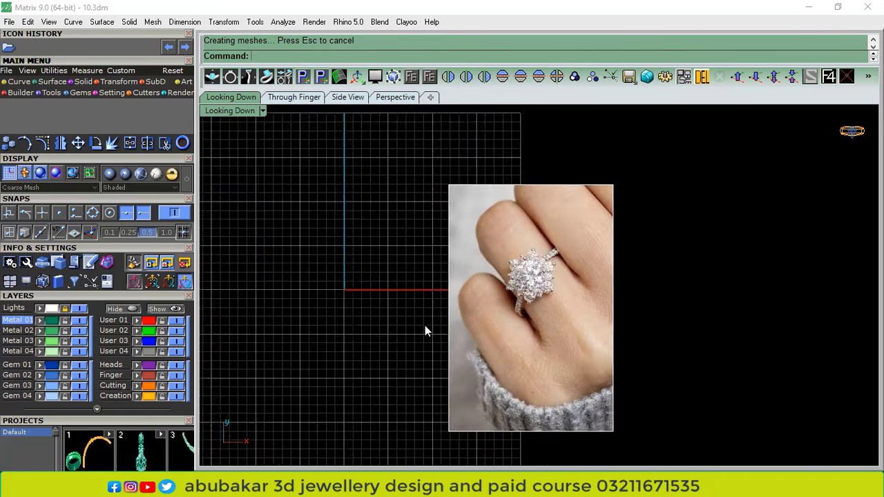
Load a 6.0 mm round diamond at the origin with the Gem Loader
right_click_drag(425, 325, 526, 335)
left_click(83, 92)
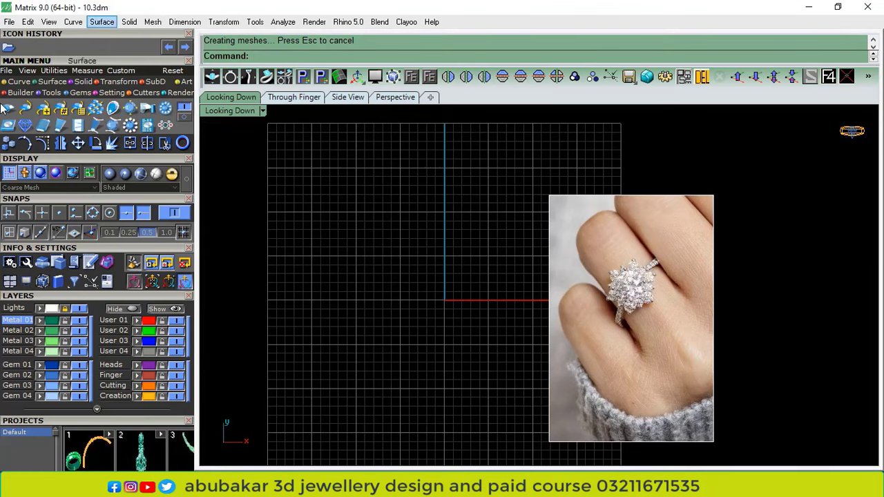
left_click(3, 113)
left_click(92, 299)
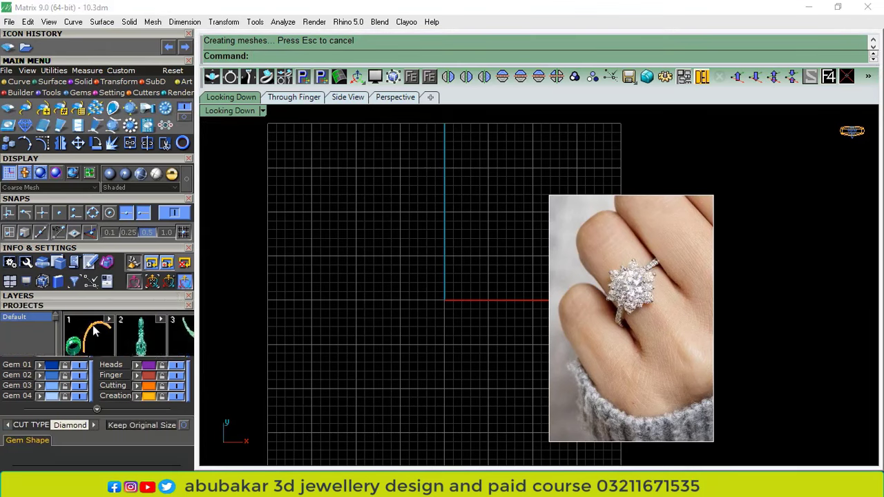
left_click(78, 306)
left_click_drag(78, 306, 85, 156)
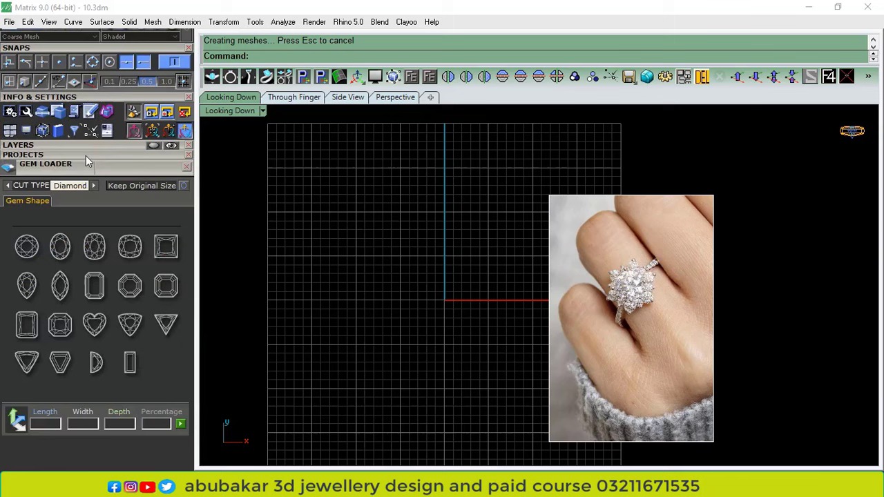
left_click(27, 247)
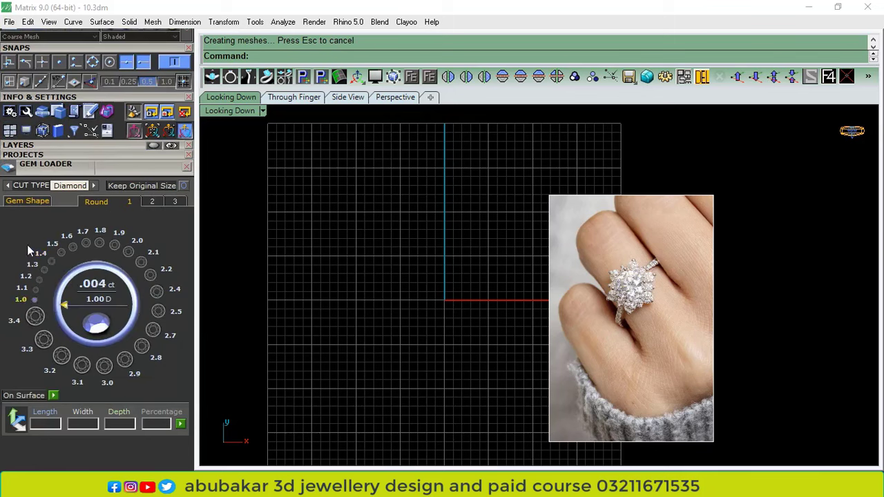
left_click(152, 202)
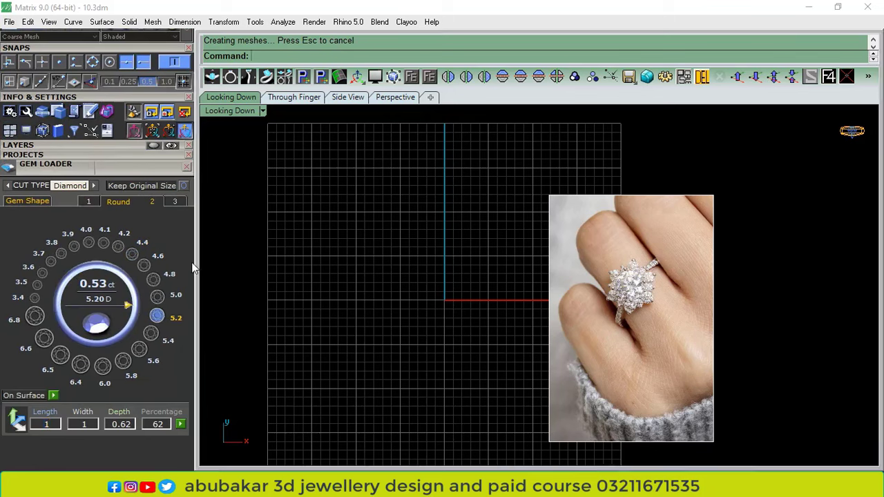
left_click(103, 364)
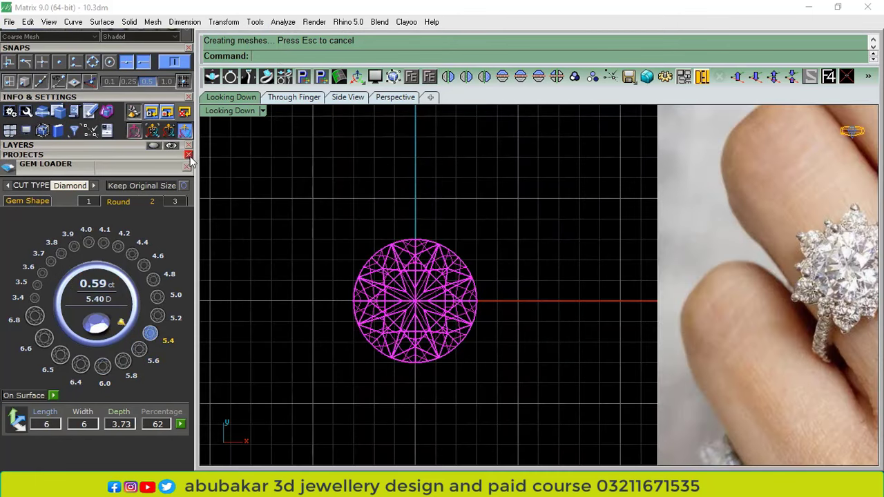
left_click(185, 171)
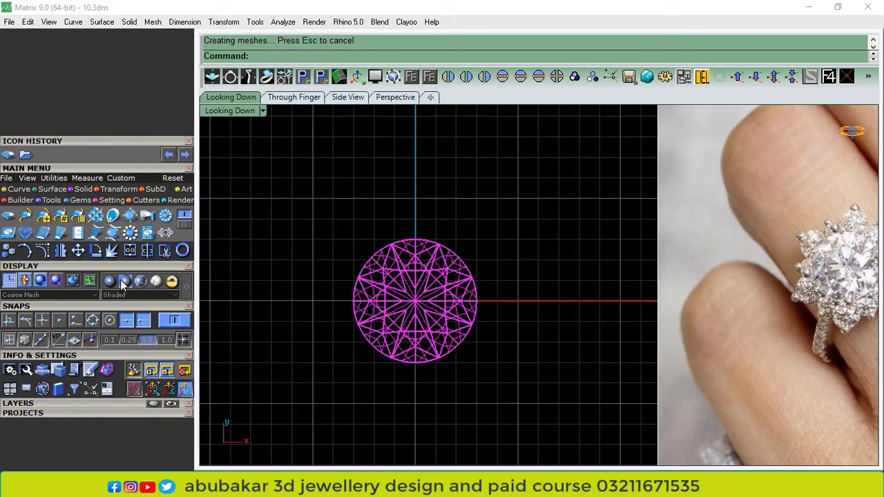
Shade the view in Plastic display mode and generate the outline curve of the round gem
left_click(430, 77)
left_click(452, 229)
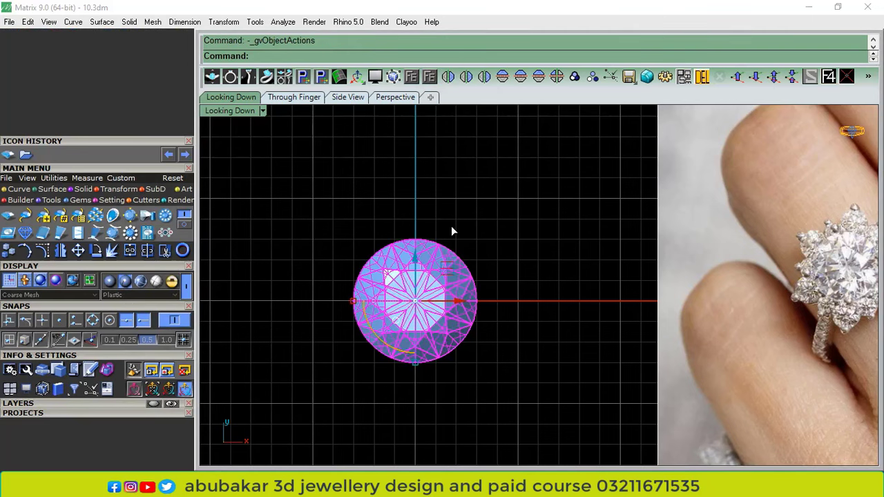
right_click_drag(508, 337, 566, 300)
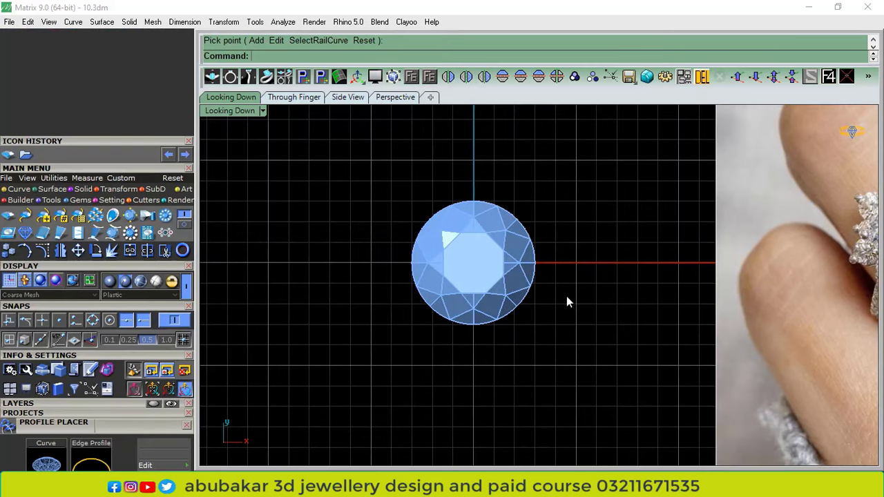
left_click(186, 425)
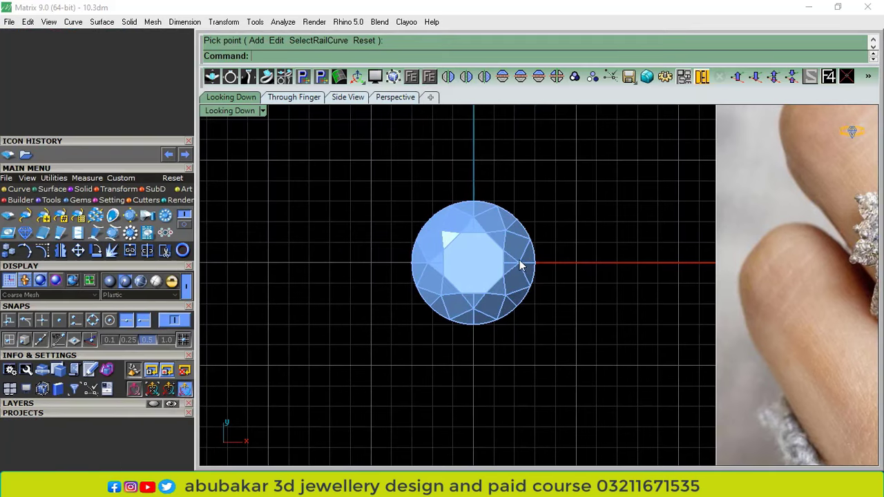
Expand the layer list and hide the Gem 03 layer so only the gem's outline circle remains
left_click(103, 402)
left_click_drag(104, 403, 124, 291)
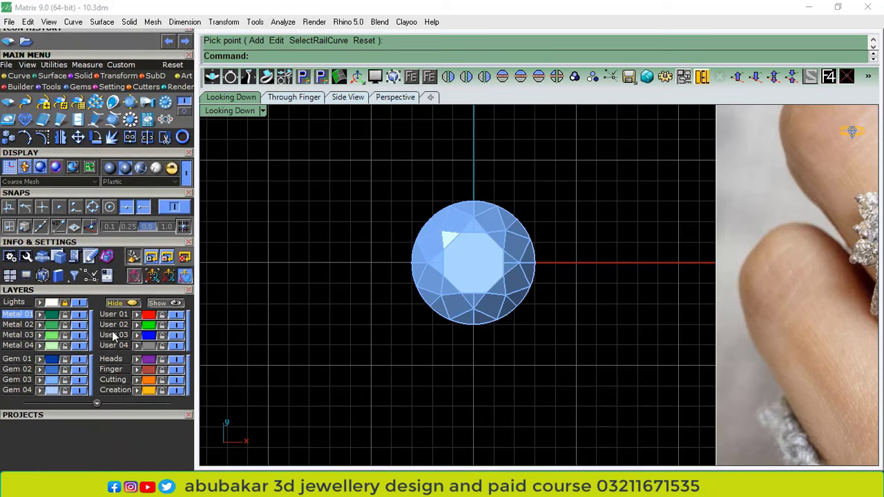
left_click(82, 383)
Offset the gem's outline circle inward by 0.5 mm
left_click(431, 218)
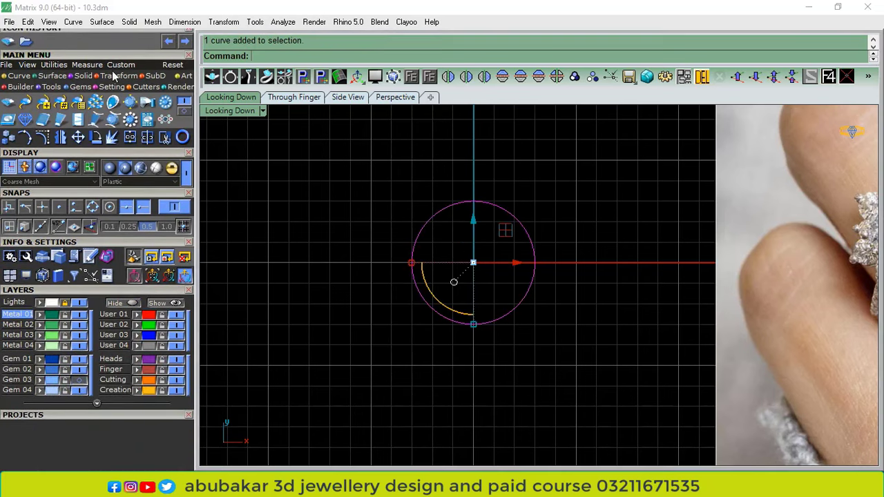
left_click(20, 75)
left_click(136, 120)
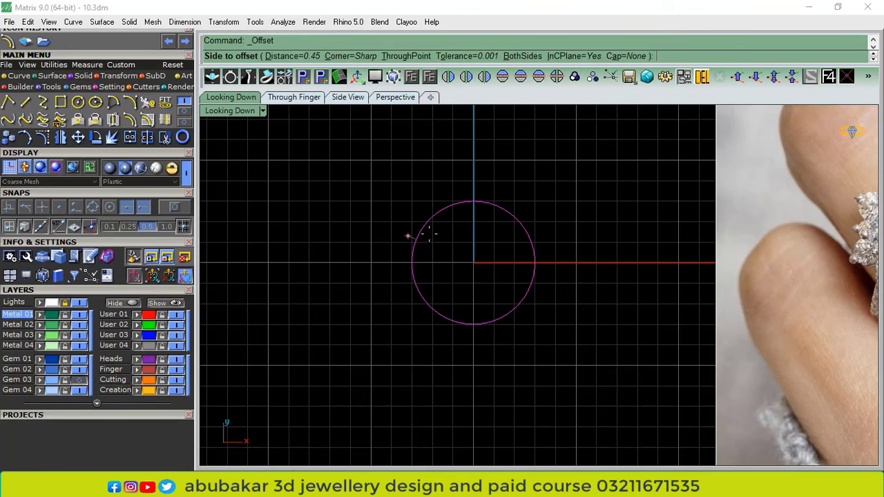
scroll(424, 233, "up", 4)
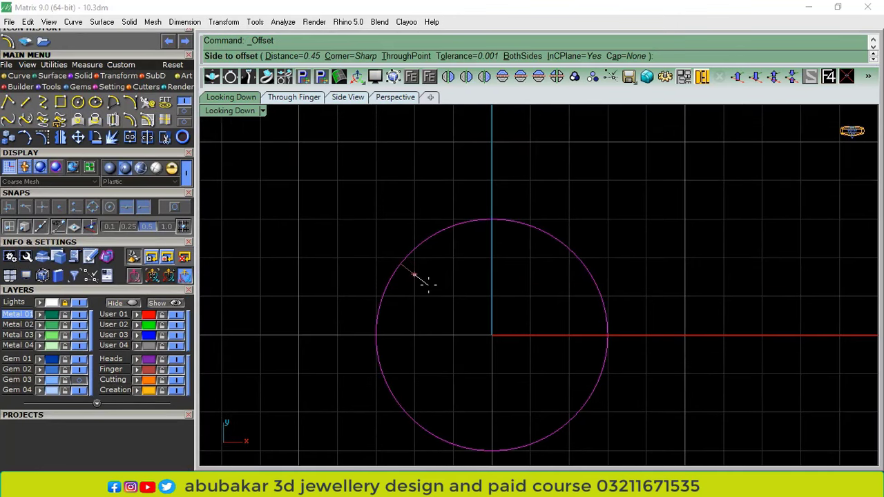
type(".5")
key("Return")
left_click(428, 284)
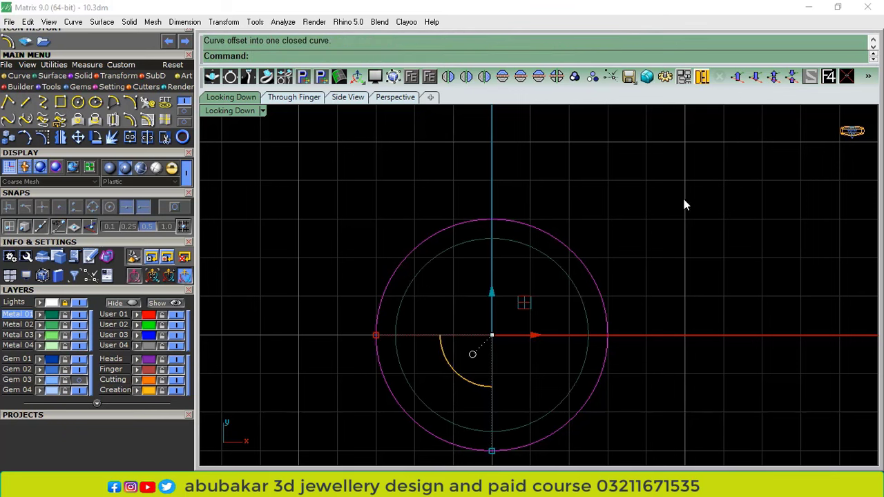
Create a planar surface between the two concentric circles and delete the circle curves
left_click_drag(608, 207, 525, 331)
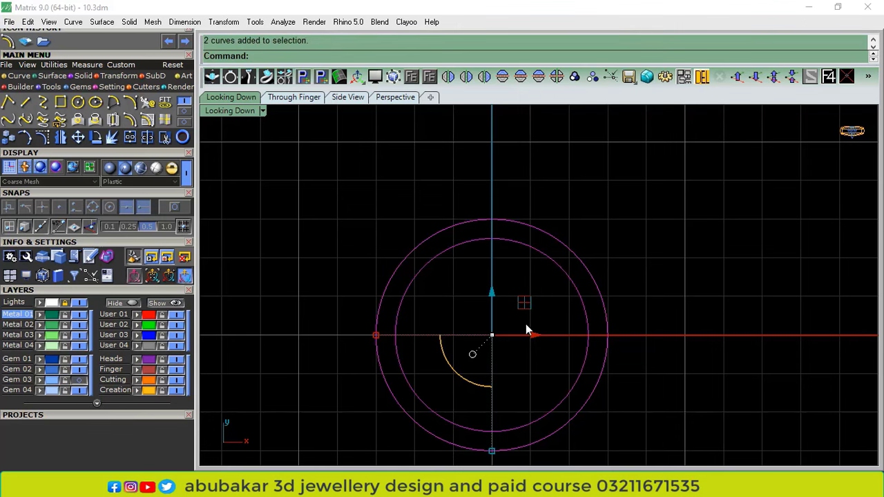
left_click(53, 76)
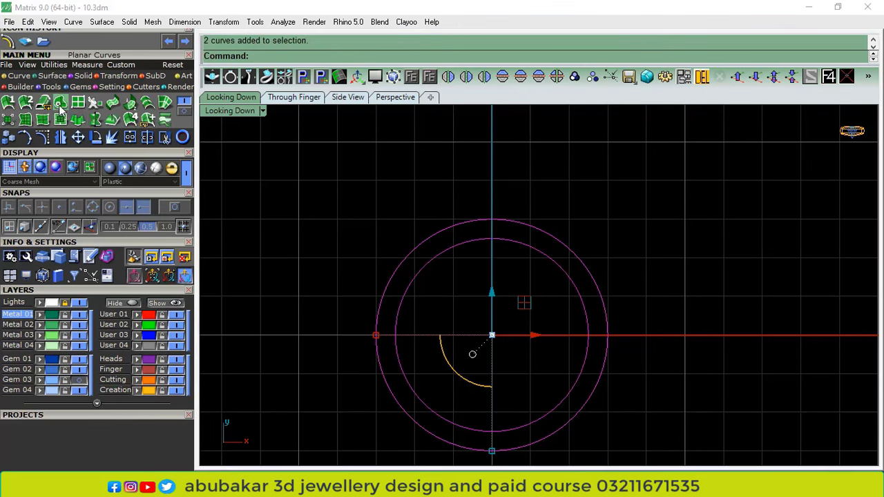
left_click(60, 104)
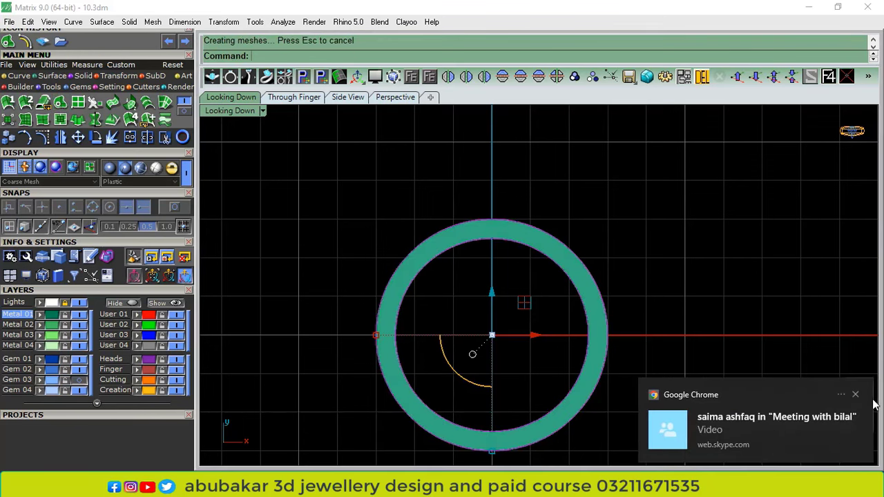
left_click(854, 395)
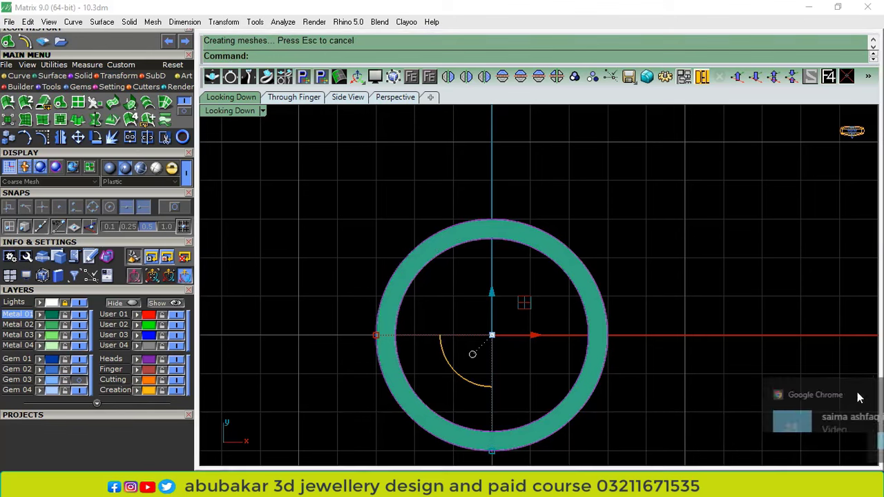
left_click(702, 76)
left_click_drag(629, 148, 481, 310)
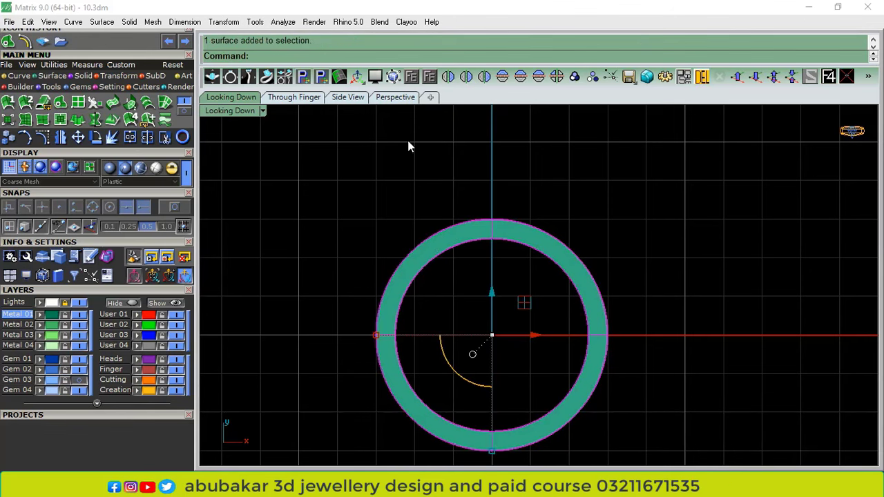
Show the flat ring surface shaded in the Perspective view, seen close up from an angle
left_click(395, 97)
left_click(124, 168)
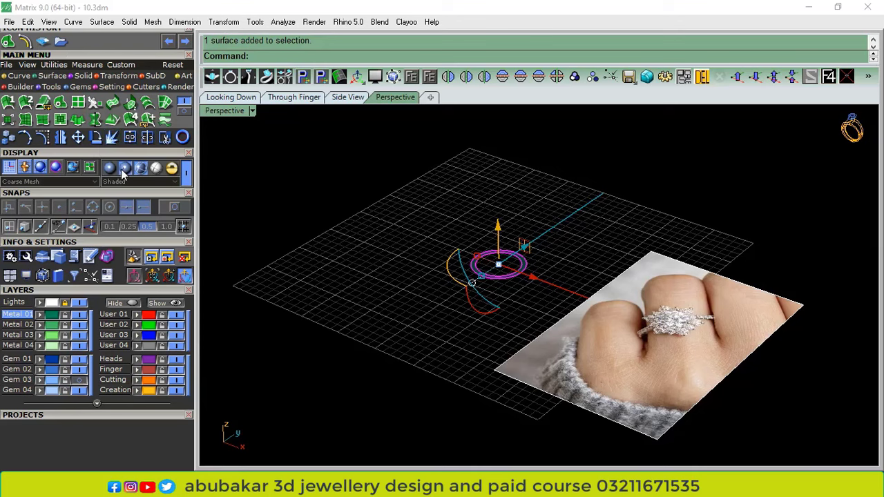
scroll(425, 259, "up", 5)
right_click_drag(656, 198, 590, 242, "shift")
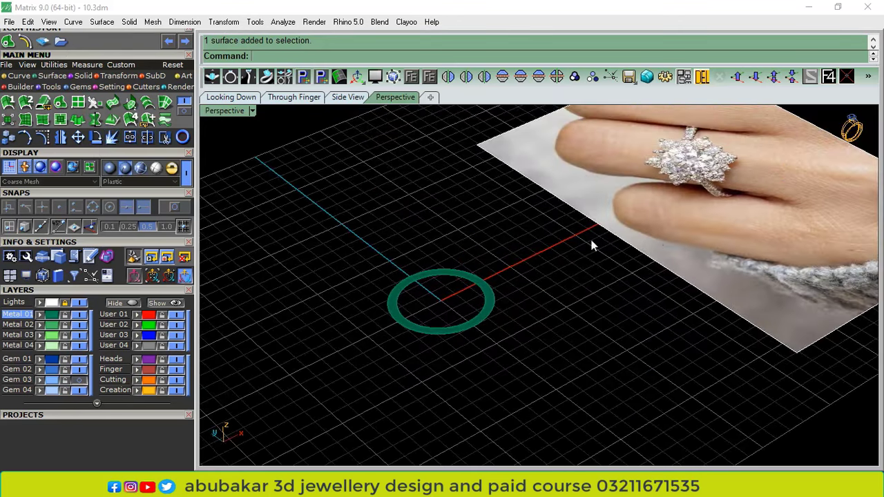
left_click(479, 307)
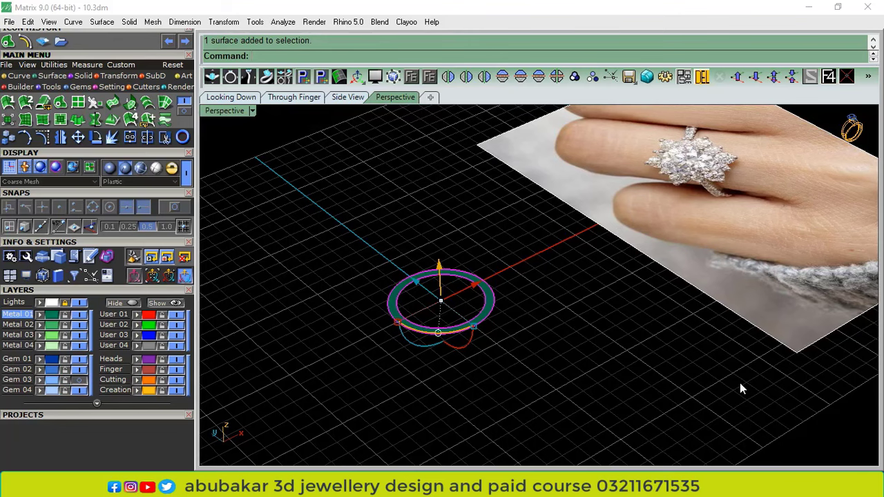
right_click_drag(471, 286, 519, 318, "shift")
left_click(602, 371)
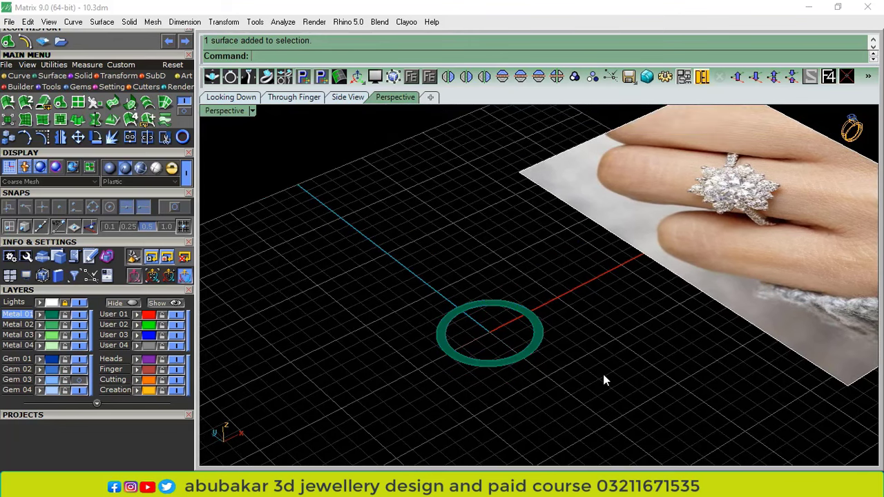
scroll(525, 336, "up", 3)
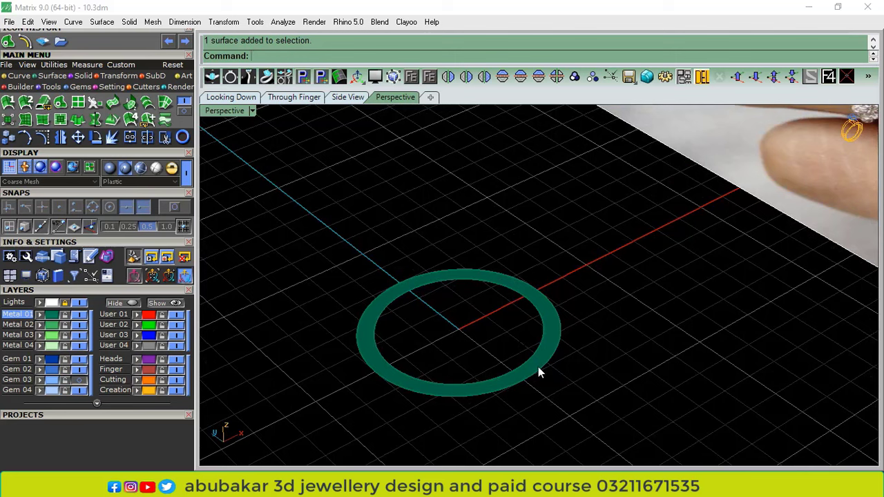
Extrude the flat ring surface upward on one side into a solid band, keeping the input surface
left_click(533, 367)
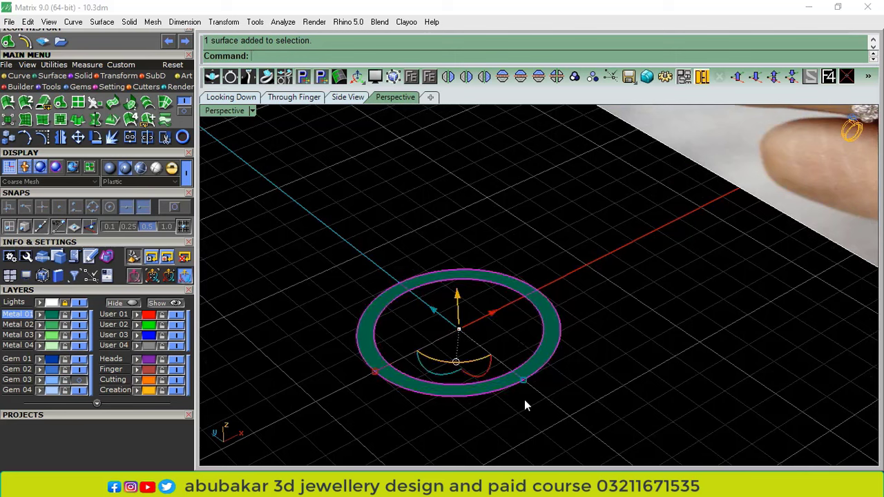
left_click(78, 76)
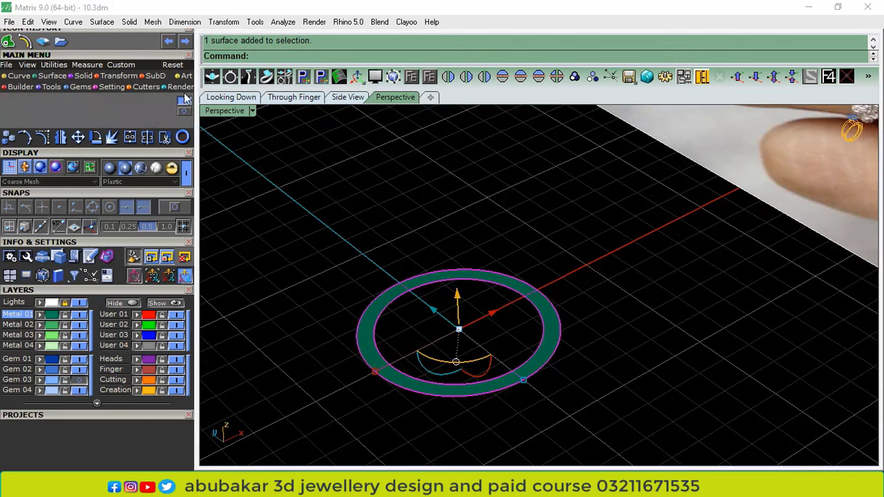
left_click(164, 103)
left_click(354, 57)
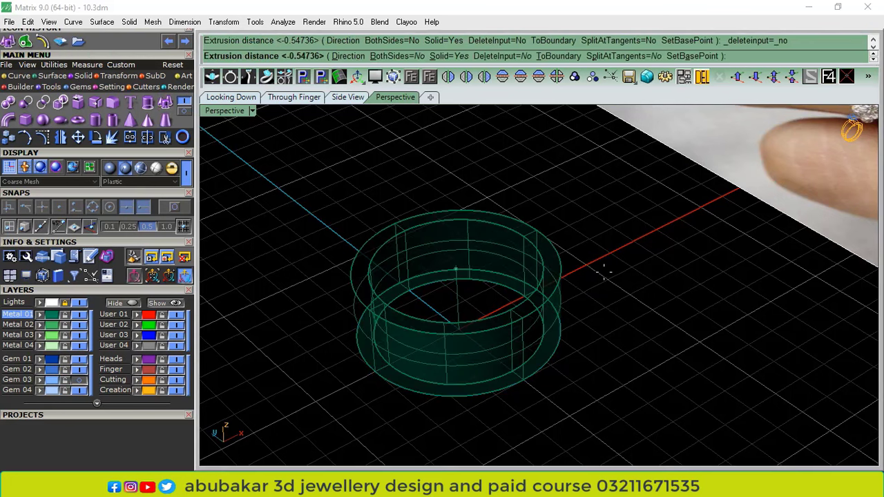
type("3")
key("Return")
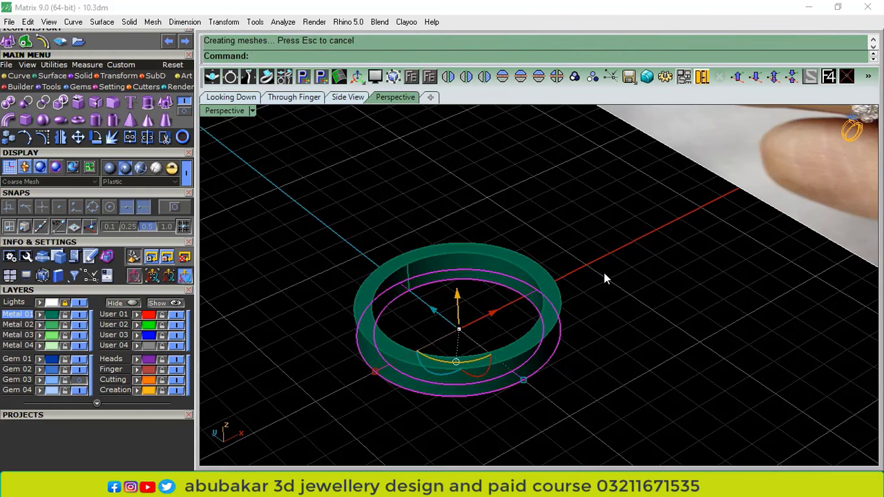
Delete the leftover flat base surface and select the band's upper inner edge for chamfering
left_click(701, 76)
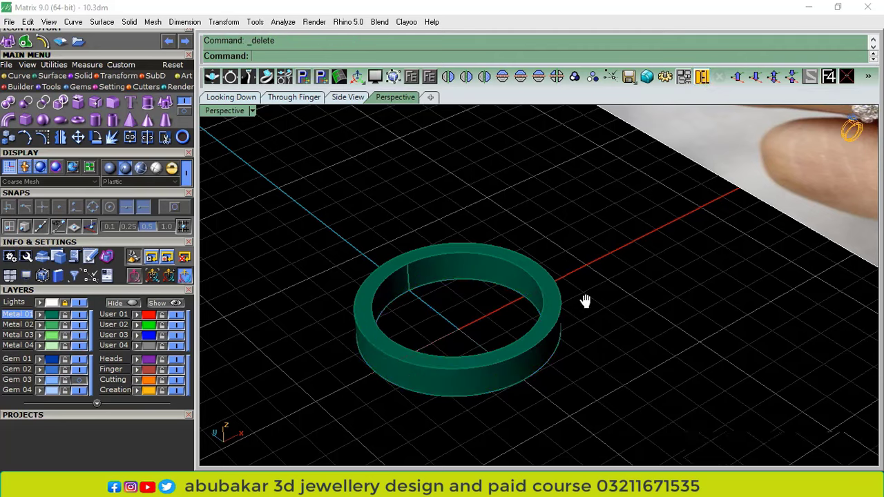
left_click(129, 22)
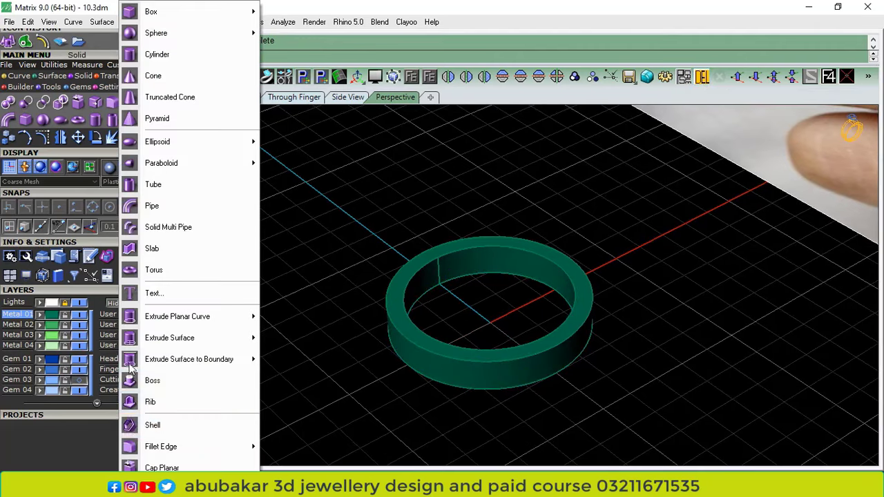
mouse_move(176, 446)
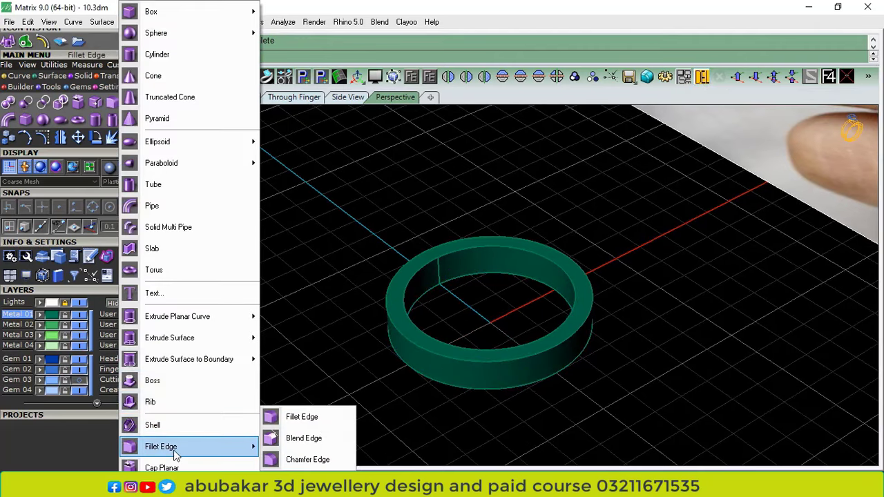
left_click(308, 460)
left_click(450, 256)
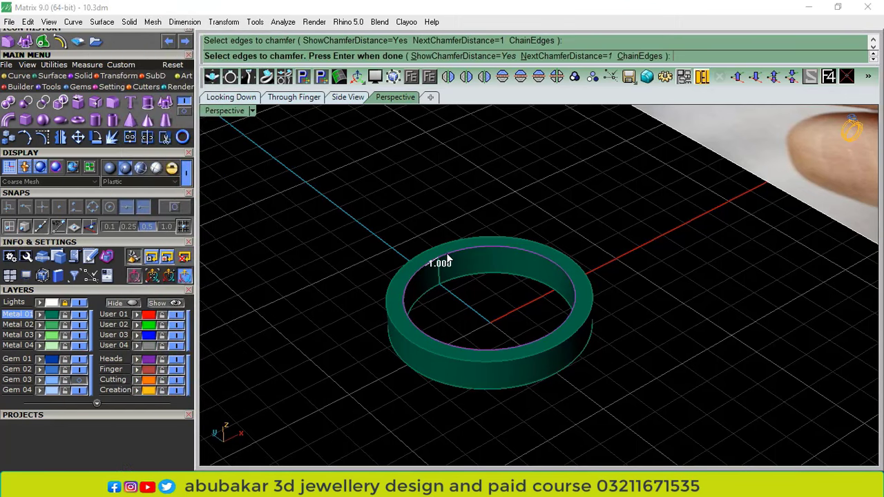
key("Return")
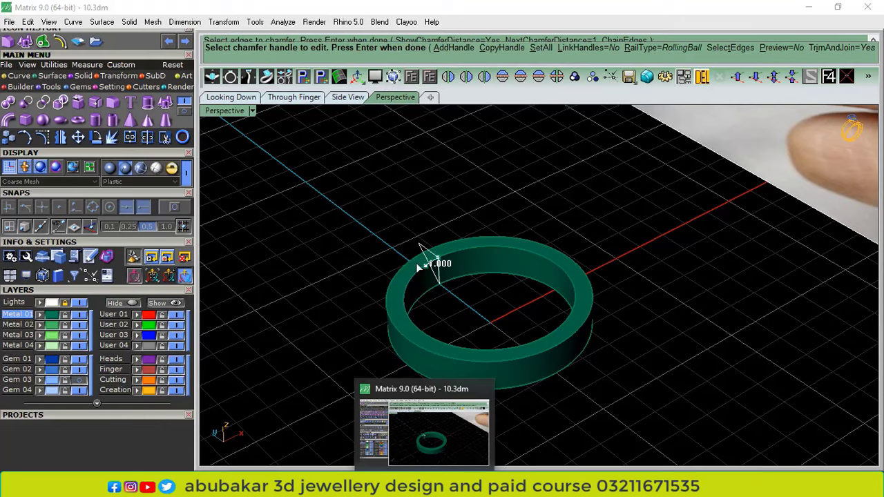
right_click_drag(415, 262, 491, 260)
left_click(540, 47)
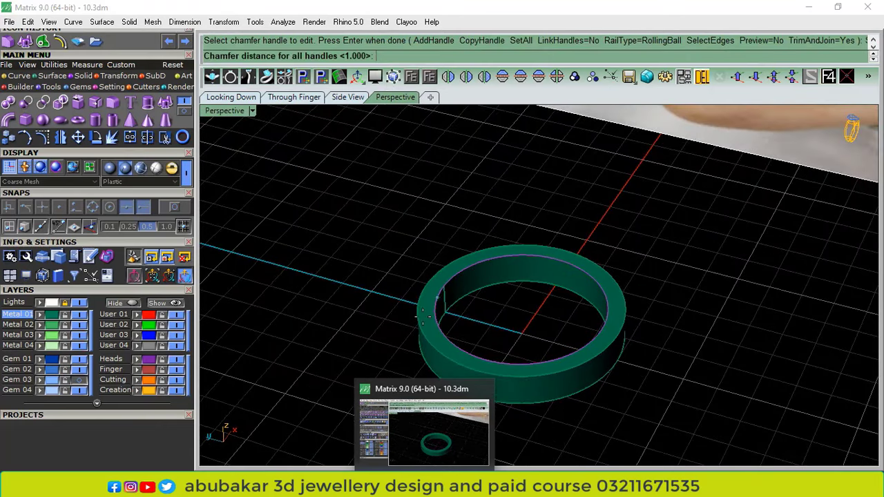
left_click(361, 319)
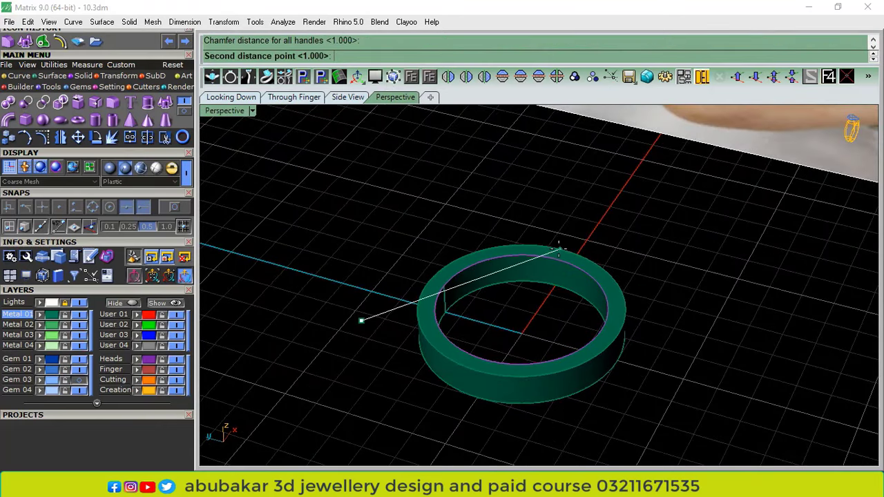
type(".3")
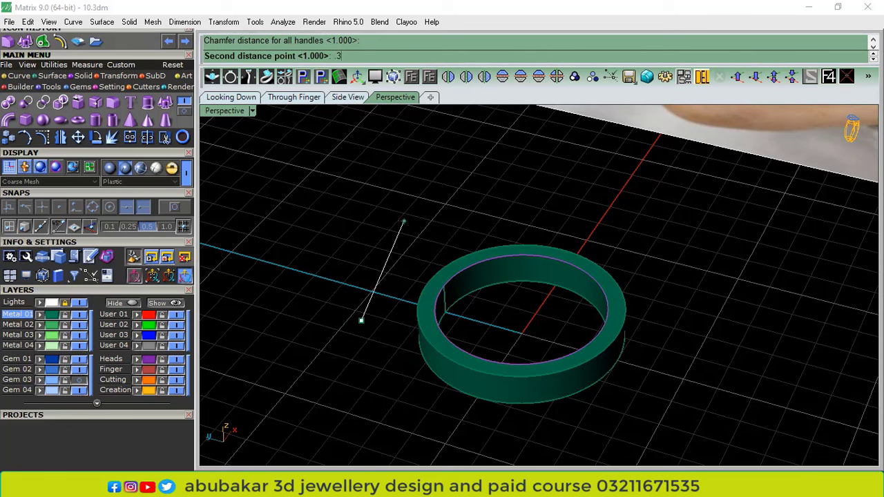
key("Return")
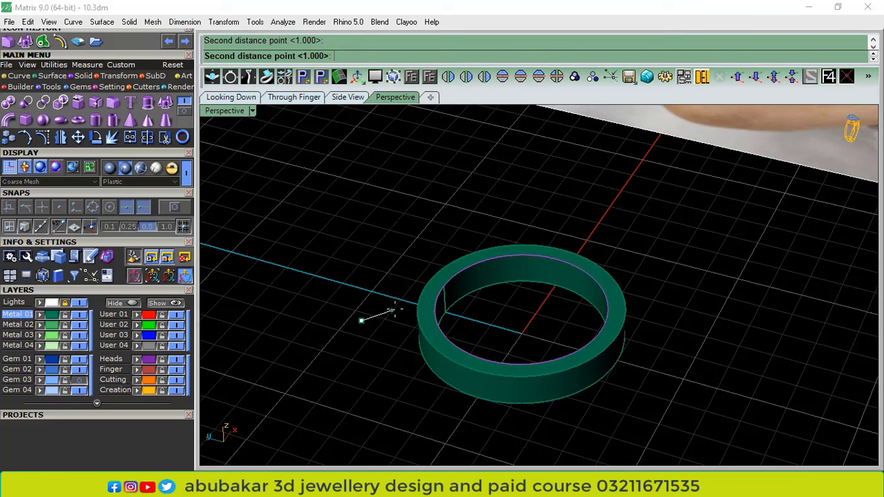
key("Return")
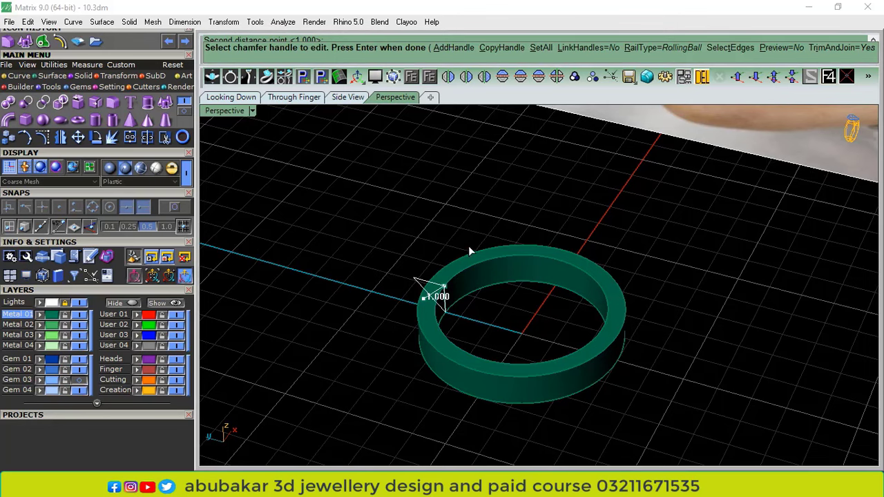
Set the chamfer distance for all handles to 0.3 and apply the chamfer to the band's upper inner edge
left_click(541, 47)
type(".3")
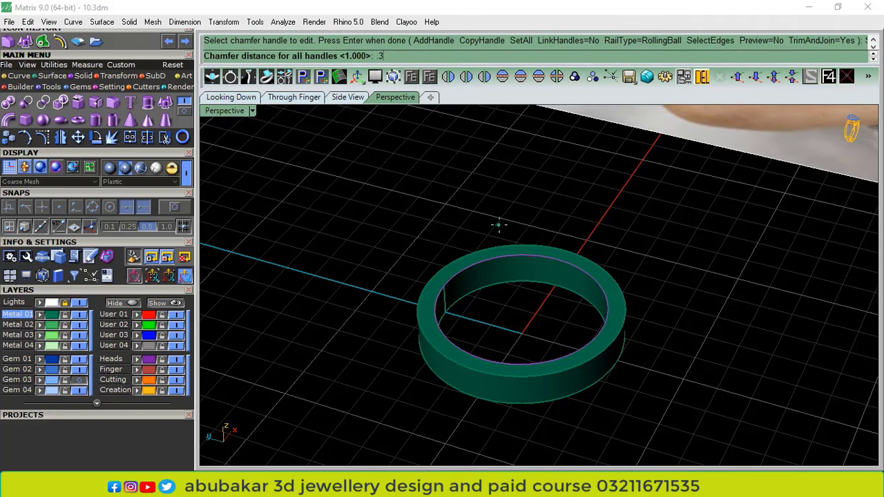
key("Return")
key("Return")
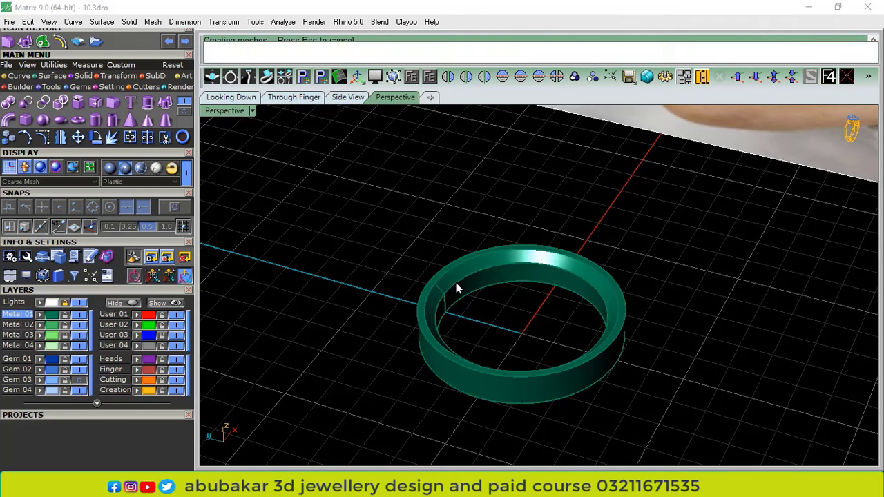
Inspect the chamfered inner edge of the band close up and from several angles
scroll(450, 284, "up", 2)
scroll(447, 283, "up", 4)
right_click_drag(442, 274, 504, 308)
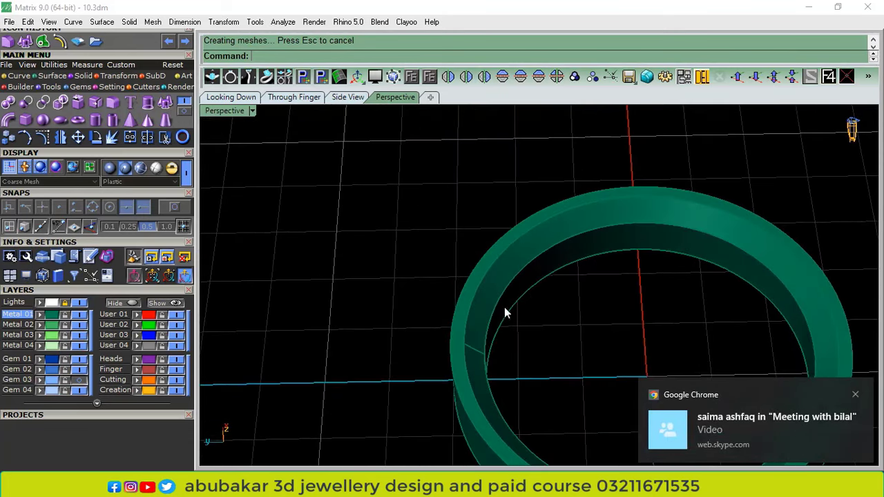
left_click(855, 394)
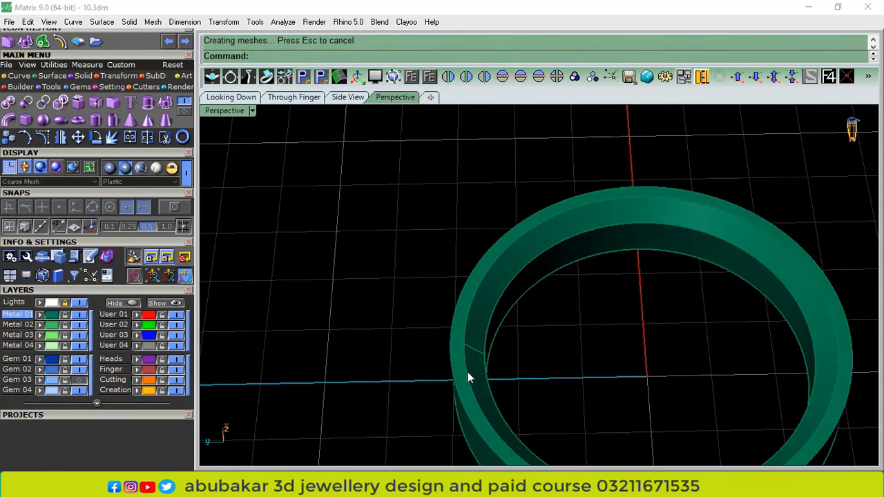
scroll(461, 353, "up", 5)
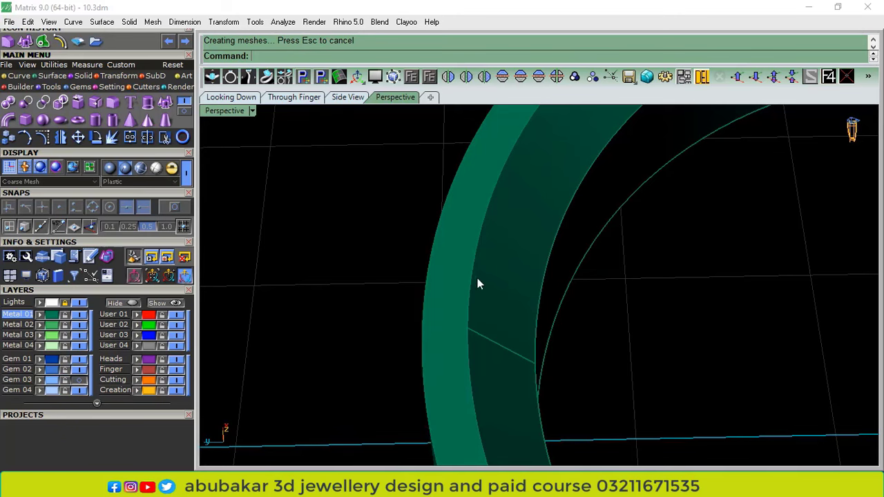
scroll(475, 279, "down", 10)
right_click_drag(474, 282, 541, 340)
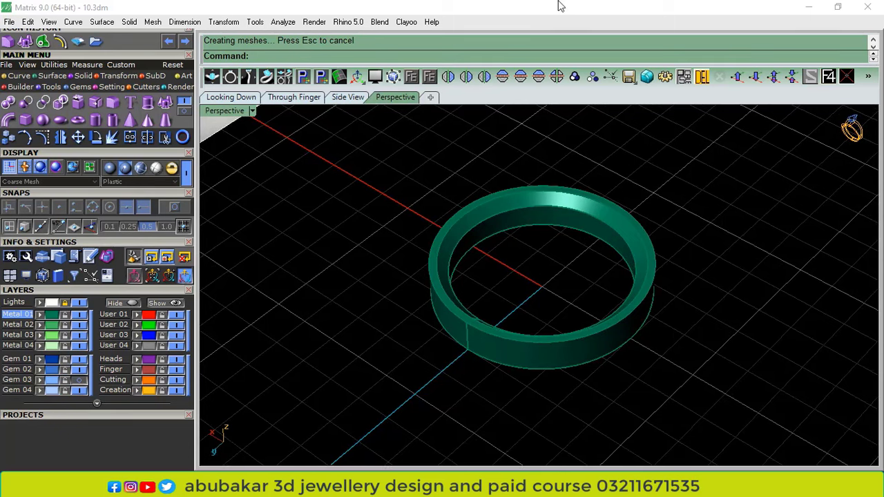
Add a vertical solid cylinder 0.8 mm in diameter, based at the quadrant point of the band's outer bottom edge and rising well above the band
left_click(97, 123)
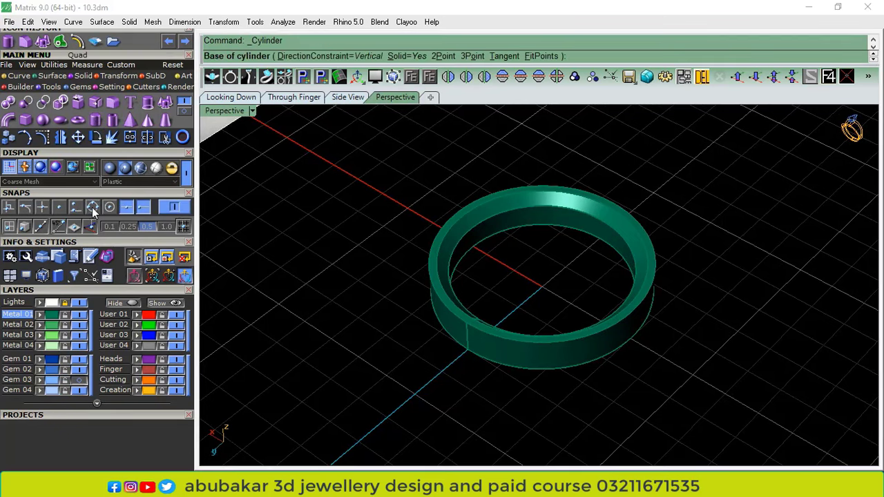
left_click(76, 210)
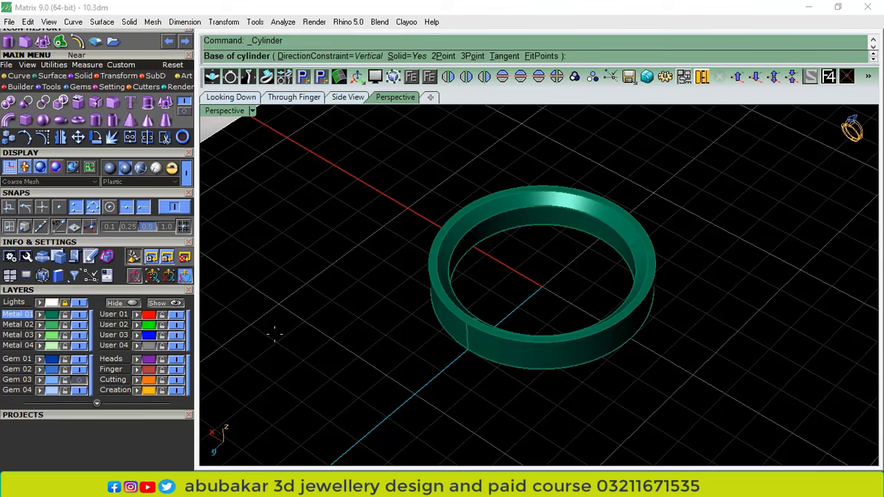
left_click(469, 350)
right_click_drag(430, 359, 361, 258)
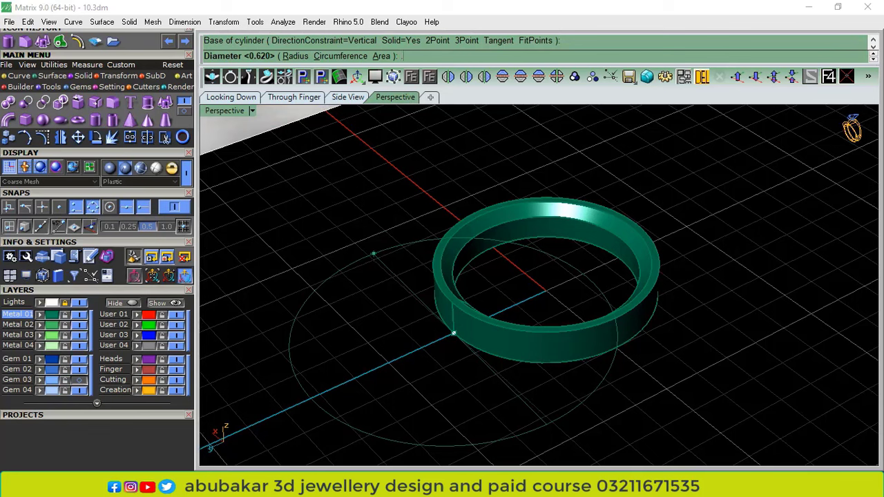
type("8")
key("Return")
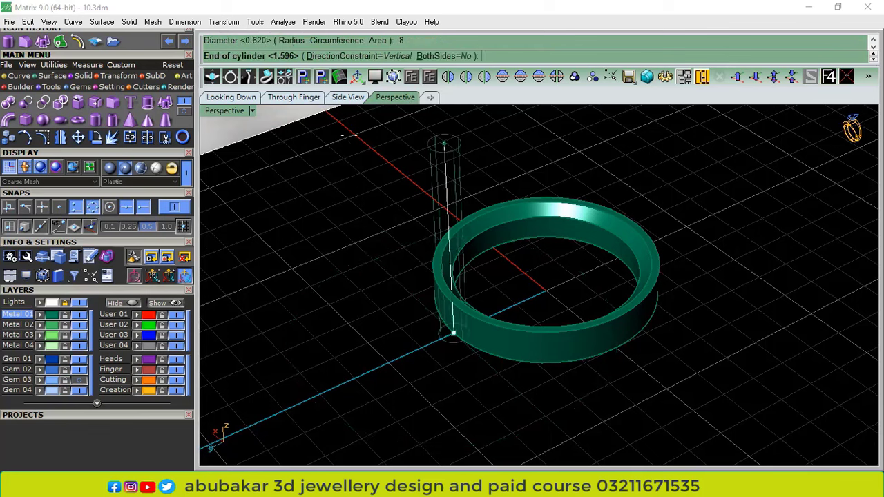
left_click(251, 98)
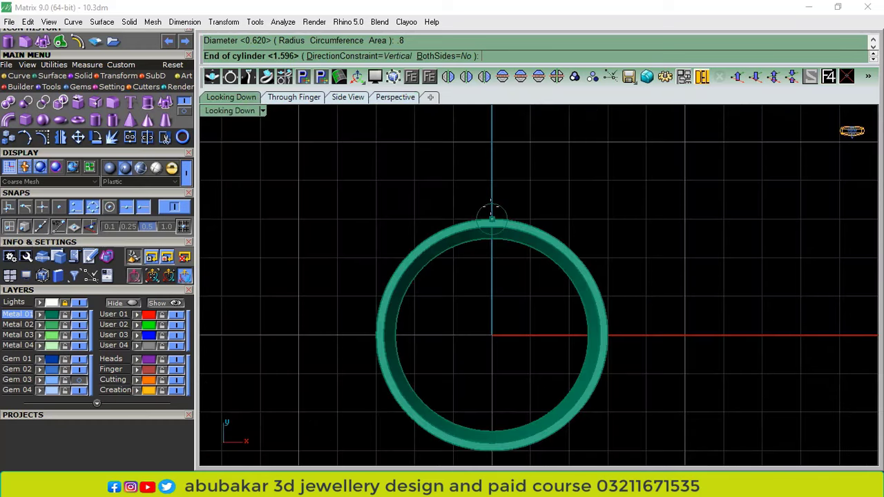
scroll(523, 189, "up", 5)
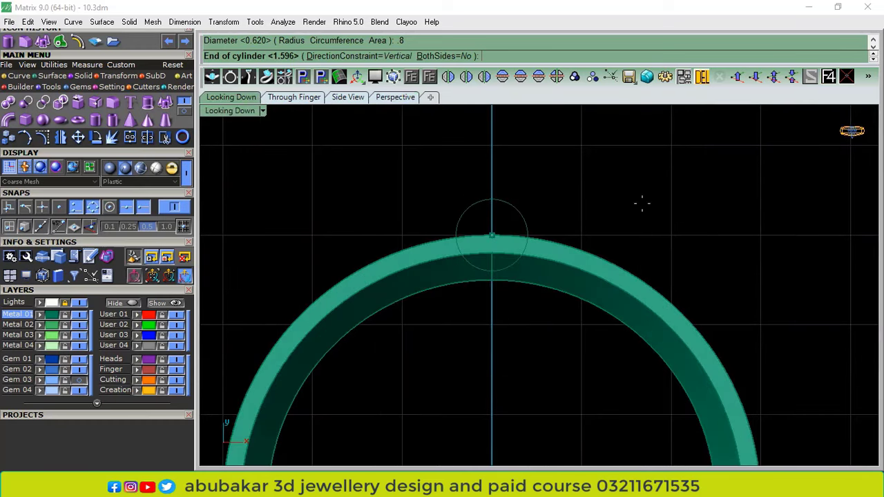
left_click(347, 97)
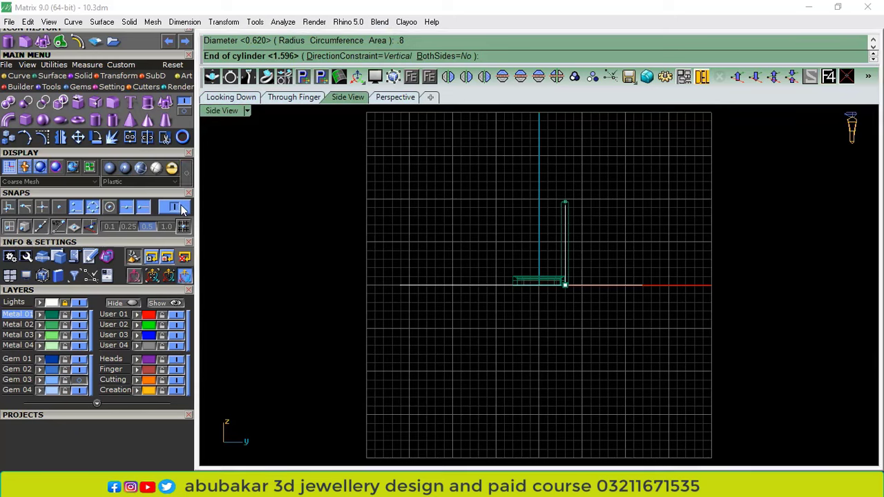
scroll(566, 274, "up", 3)
scroll(544, 242, "up", 2)
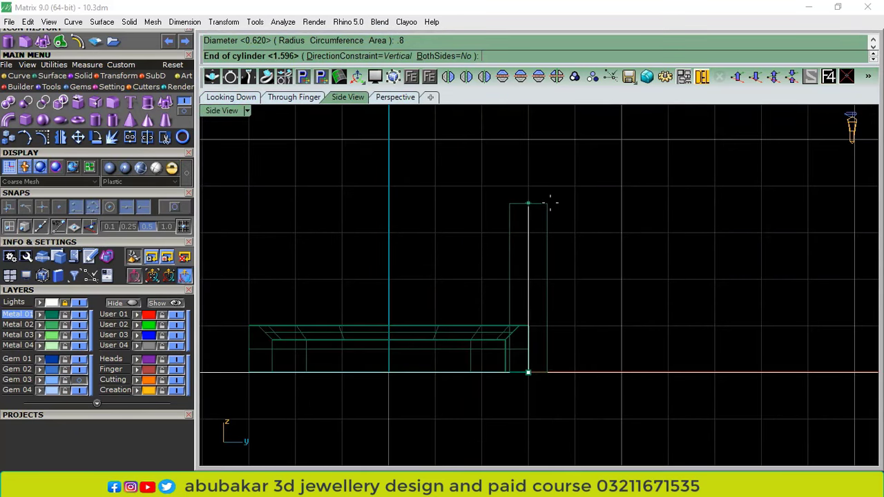
left_click(550, 216)
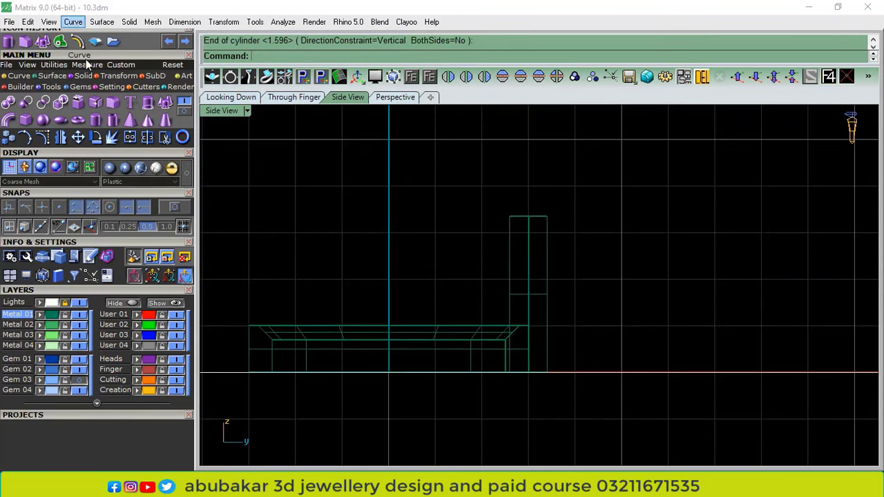
Fillet the top edge of the cylinder with a 0.35 mm radius to form a rounded prong tip
left_click(114, 104)
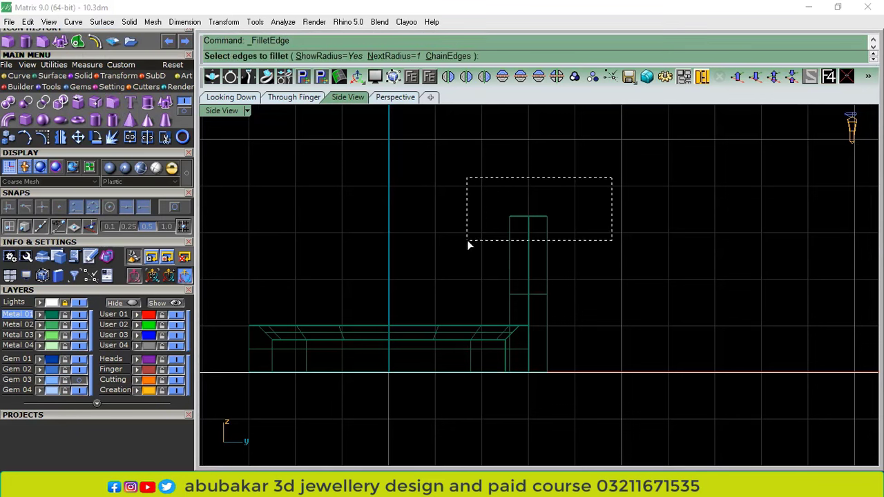
left_click_drag(468, 241, 468, 242)
key("Return")
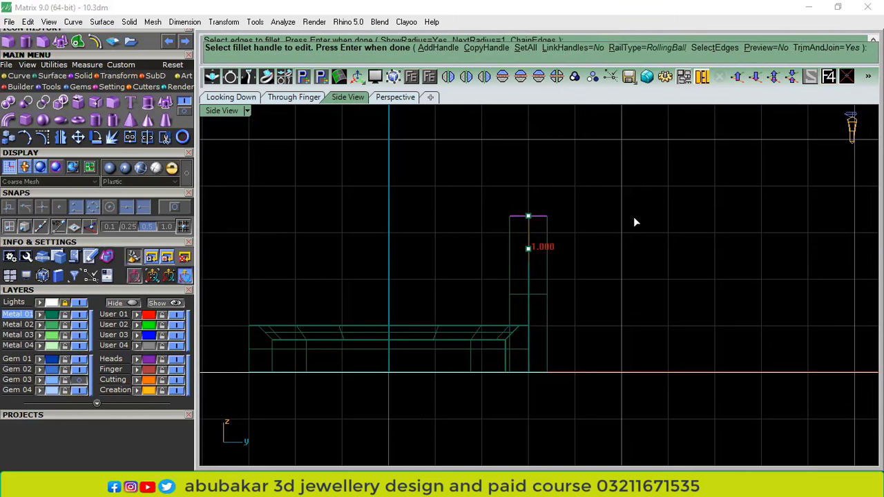
left_click(523, 49)
type(".")
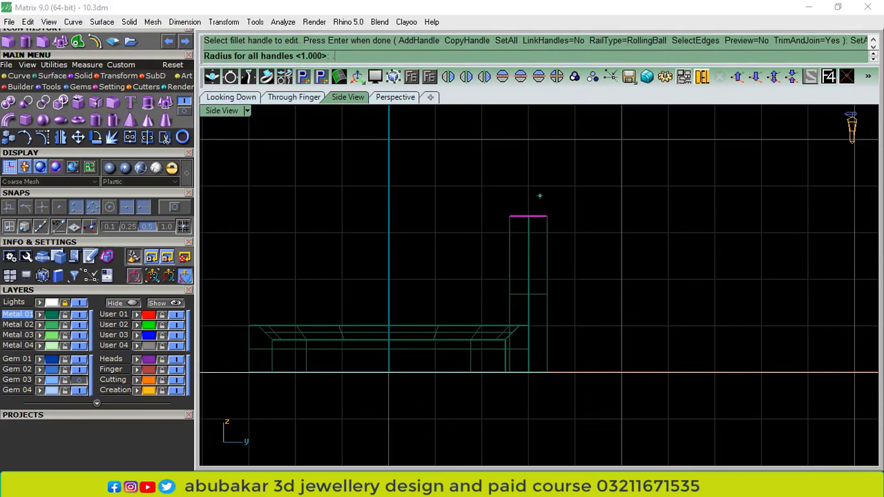
type("35")
key("Return")
key("Return")
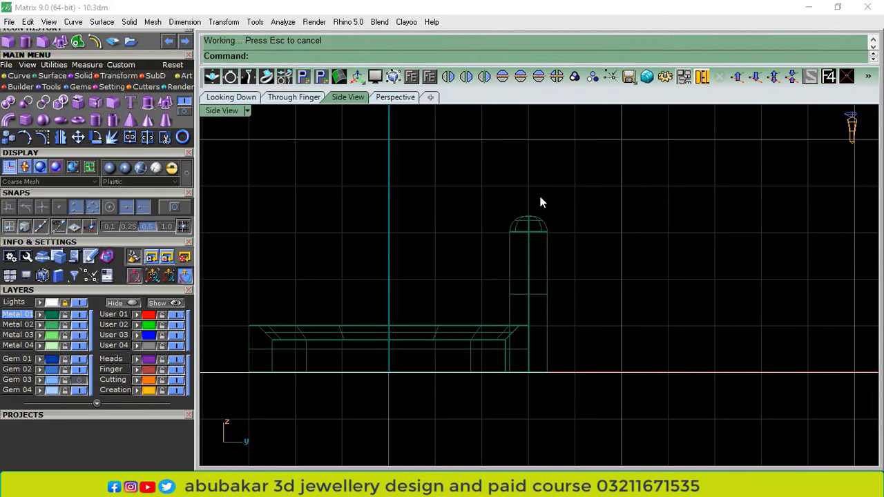
Move the prong slightly outward along the Y axis in the Looking Down view so it overlaps the band's outer edge
left_click(533, 231)
left_click(311, 100)
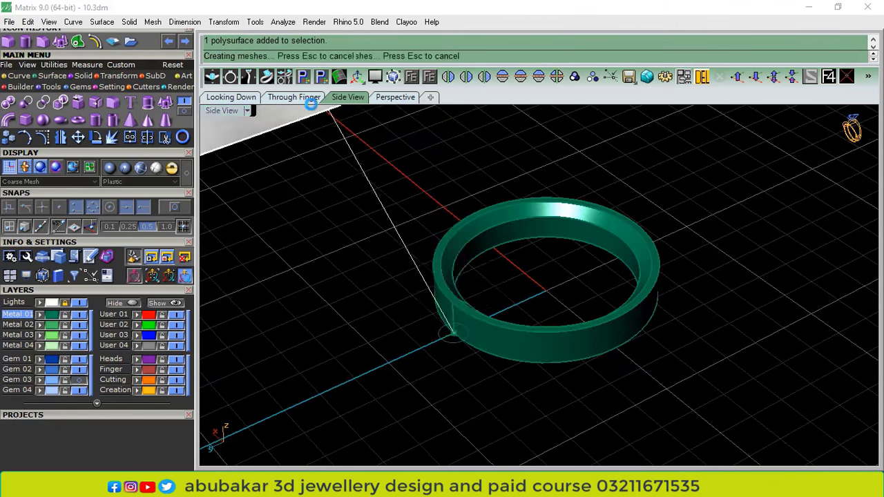
left_click(238, 97)
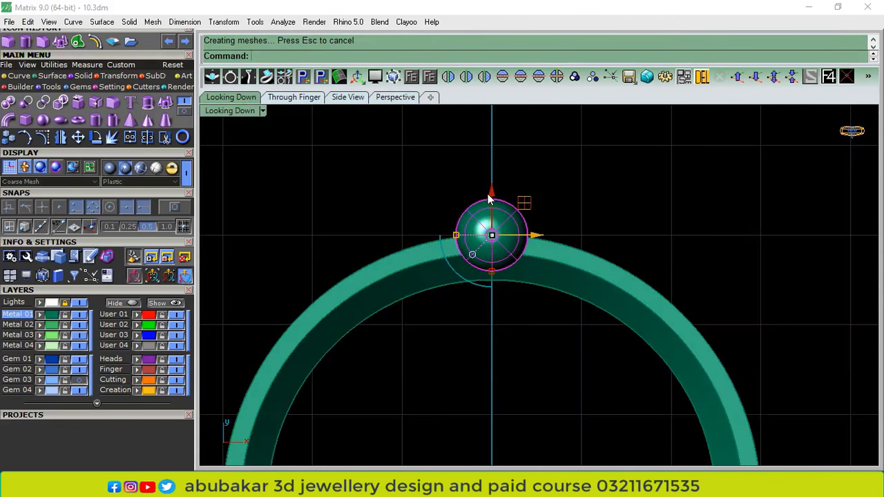
left_click_drag(502, 206, 515, 176)
Polar-array the prong around the origin 0,0,0 with 4 items over 360 degrees
left_click(118, 75)
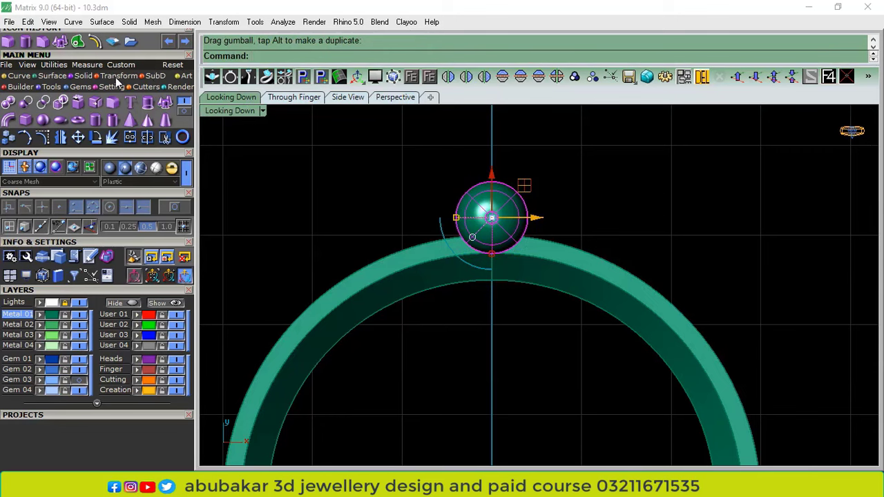
left_click(148, 103)
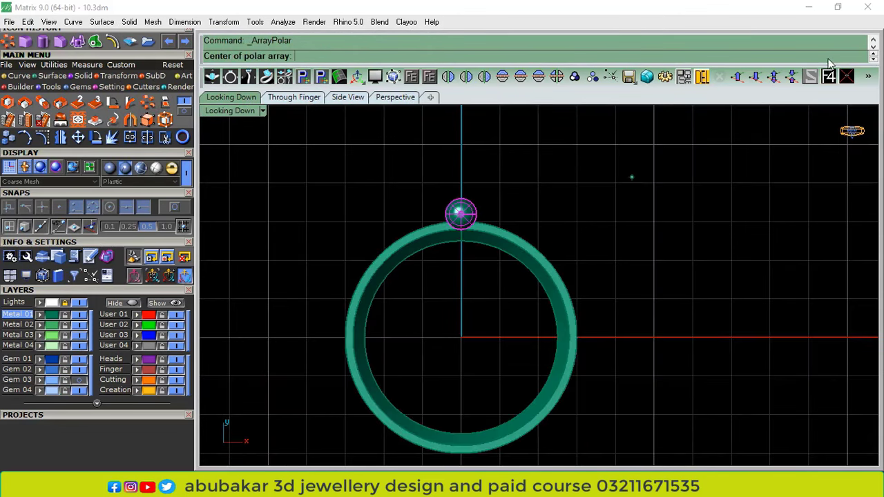
left_click(830, 81)
right_click_drag(711, 294, 655, 281)
type("4")
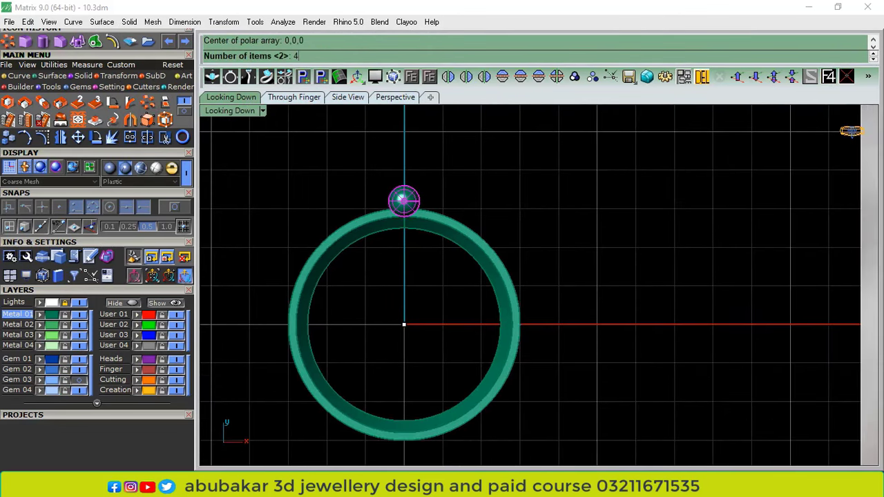
key("Return")
key("Return")
scroll(422, 263, "down", 3)
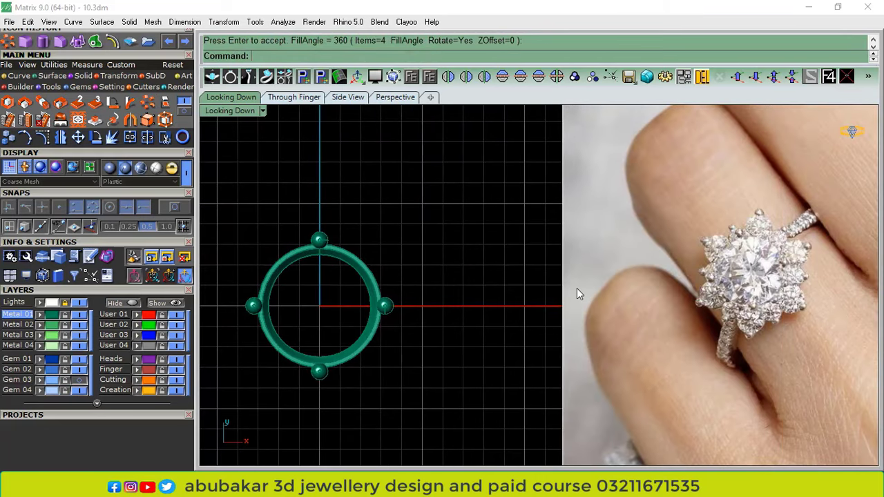
Rotate the band and its four prongs 45 degrees clockwise about the origin 0,0,0 and group them
scroll(799, 290, "up", 4)
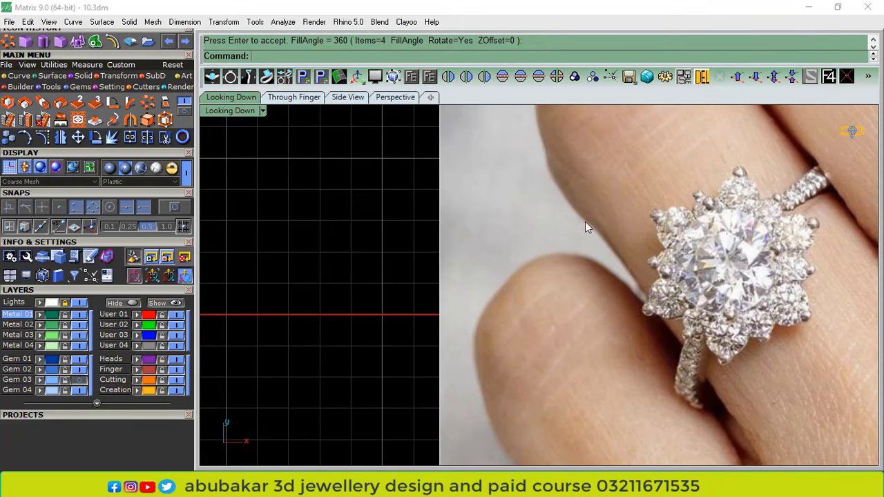
scroll(587, 221, "down", 4)
right_click_drag(369, 331, 559, 331)
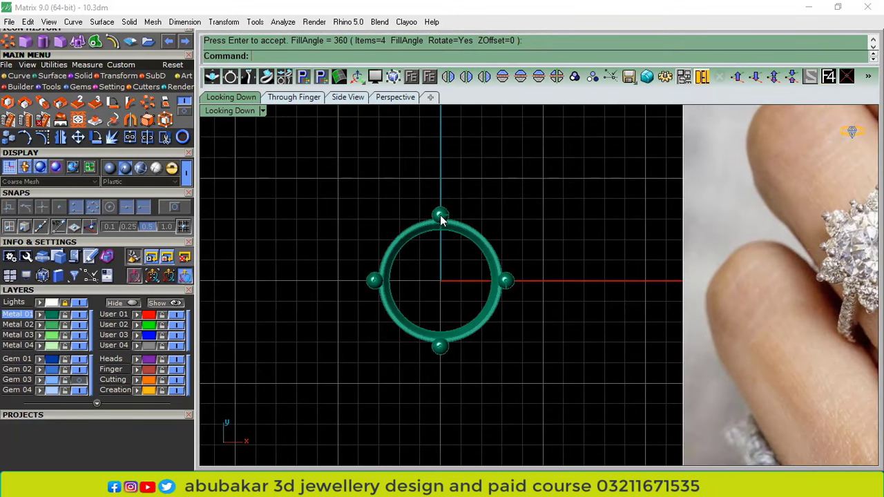
key("Return")
left_click_drag(586, 164, 288, 388)
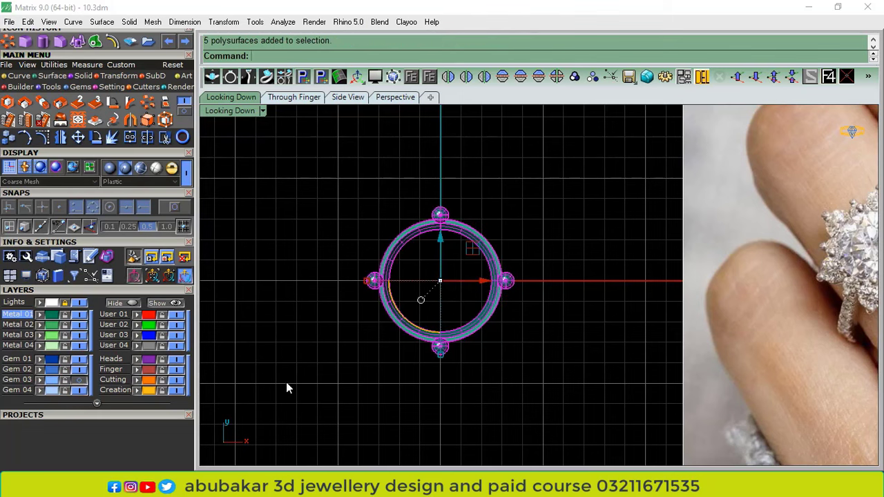
left_click(98, 137)
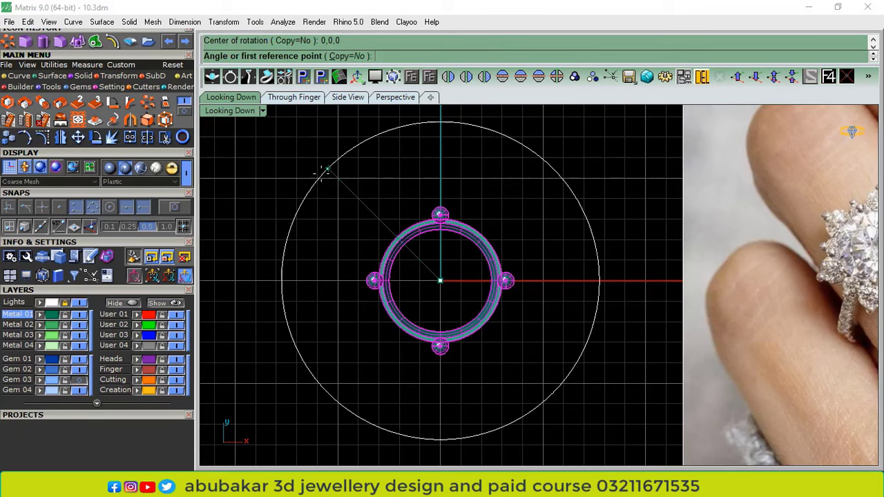
left_click(326, 168)
left_click(425, 138)
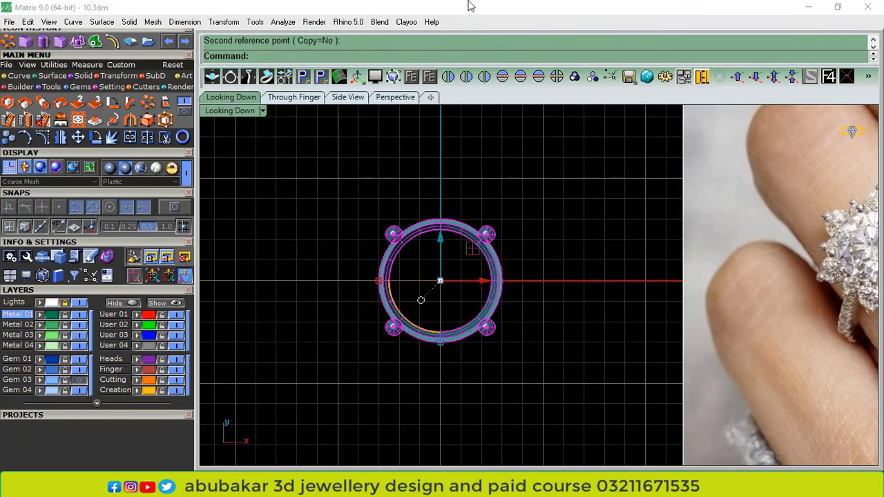
right_click_drag(608, 245, 488, 278)
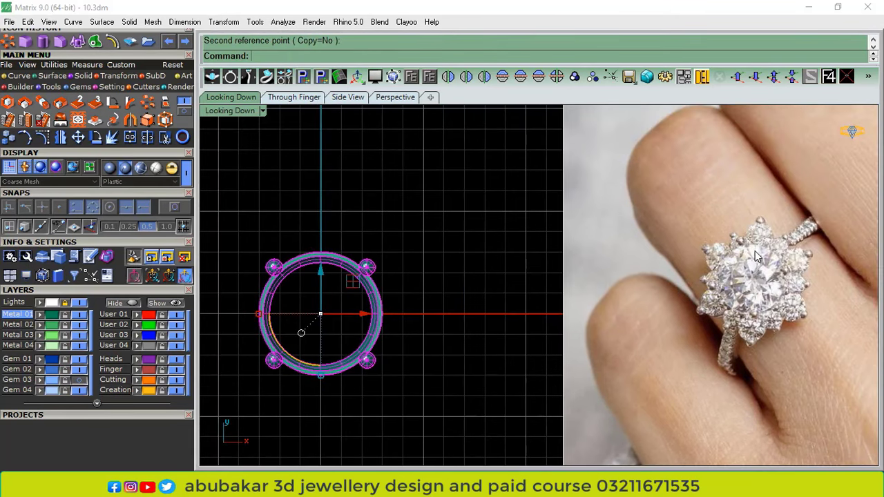
left_click(573, 76)
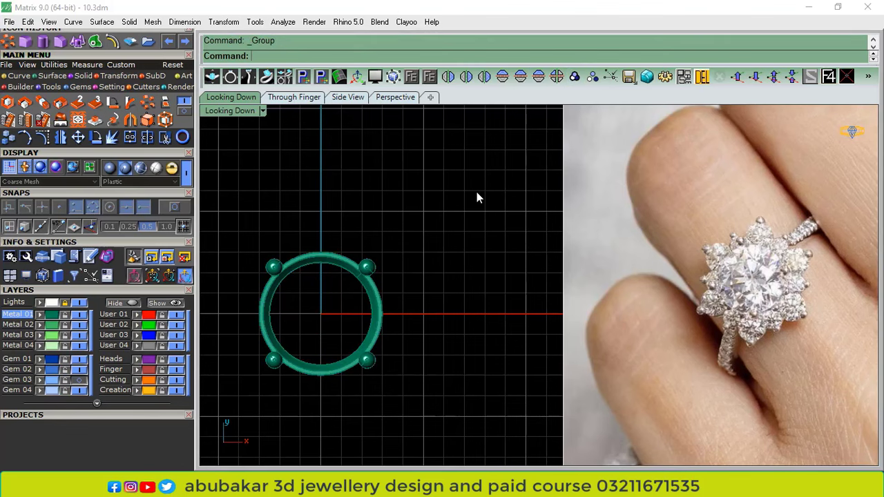
Show the Gem 03 layer and raise the center gem vertically so its girdle sits above the band, between the prongs
left_click(78, 380)
left_click(308, 284)
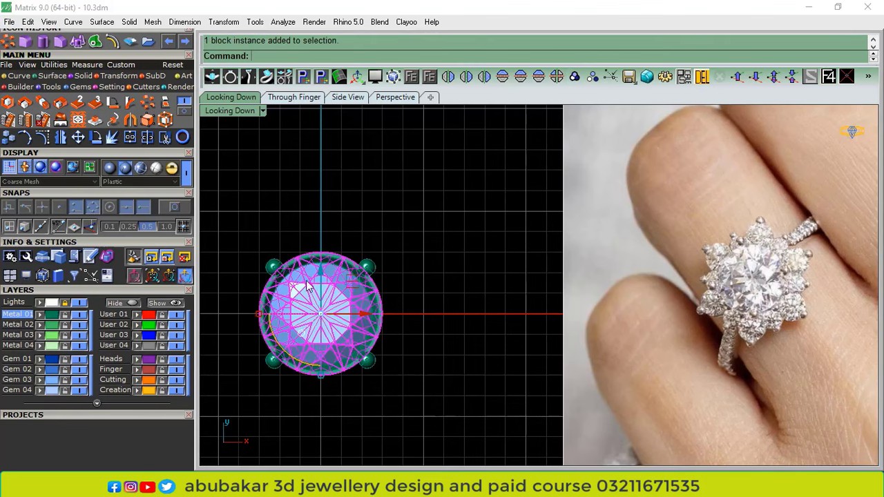
left_click(408, 98)
left_click_drag(538, 275, 559, 253)
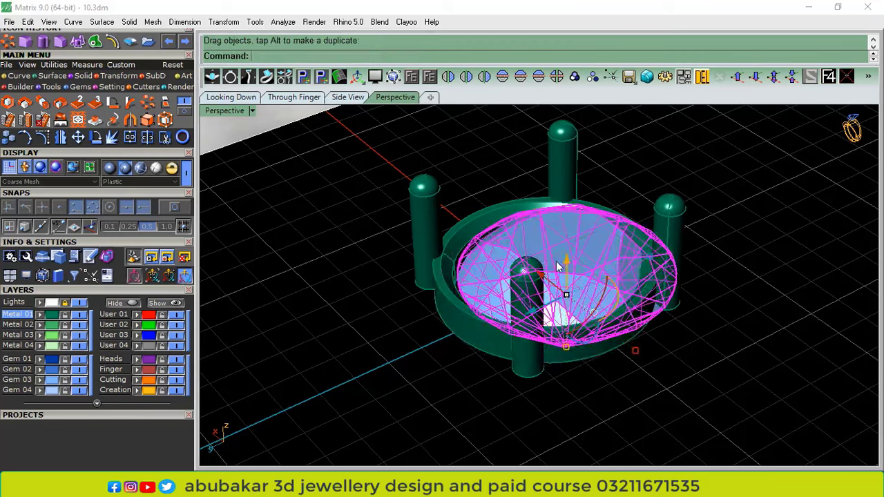
key("ctrl+z")
right_click_drag(624, 304, 592, 253)
left_click_drag(549, 288, 569, 248)
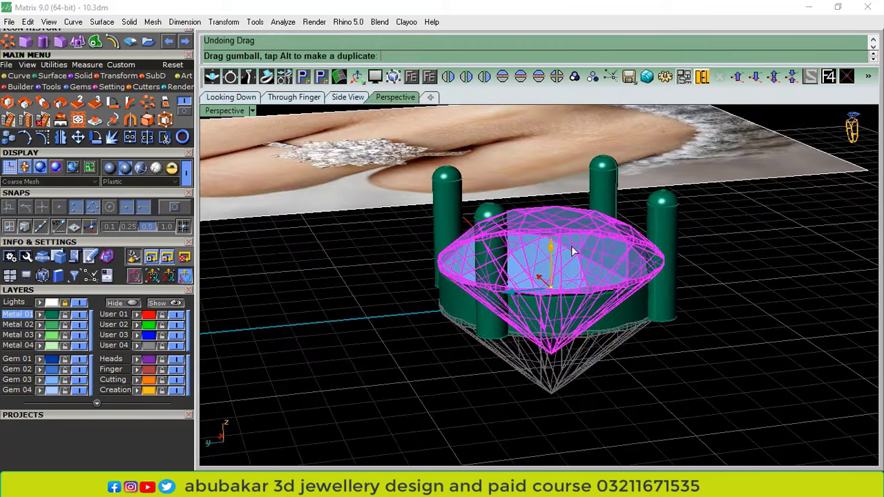
Group the raised center gem together with the band and its prongs
left_click(673, 313, "shift")
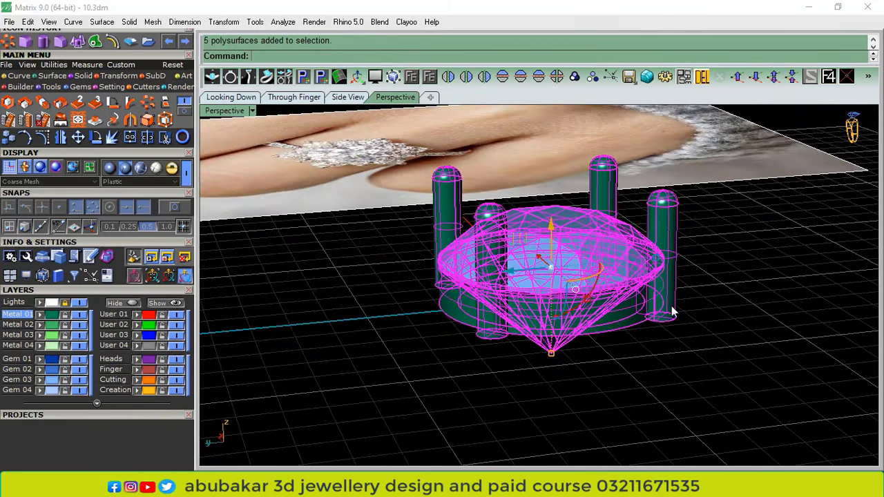
left_click(574, 75)
left_click(387, 276)
right_click_drag(387, 277, 583, 325)
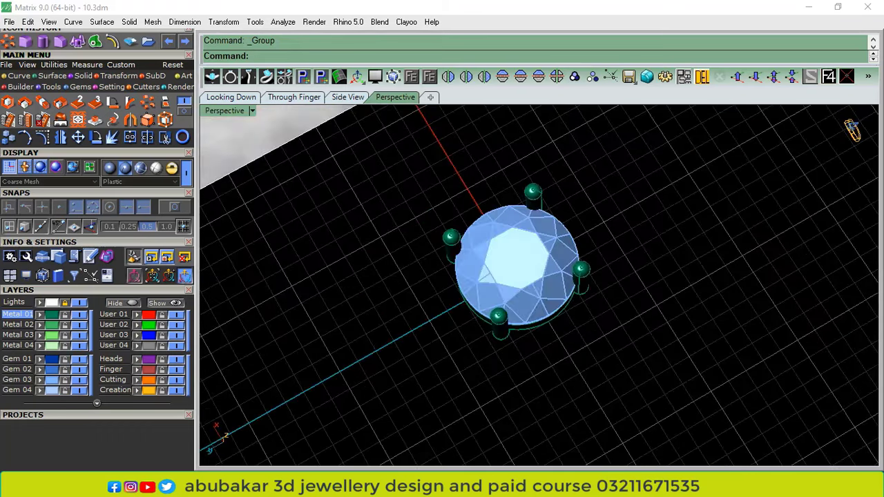
right_click_drag(525, 368, 406, 126)
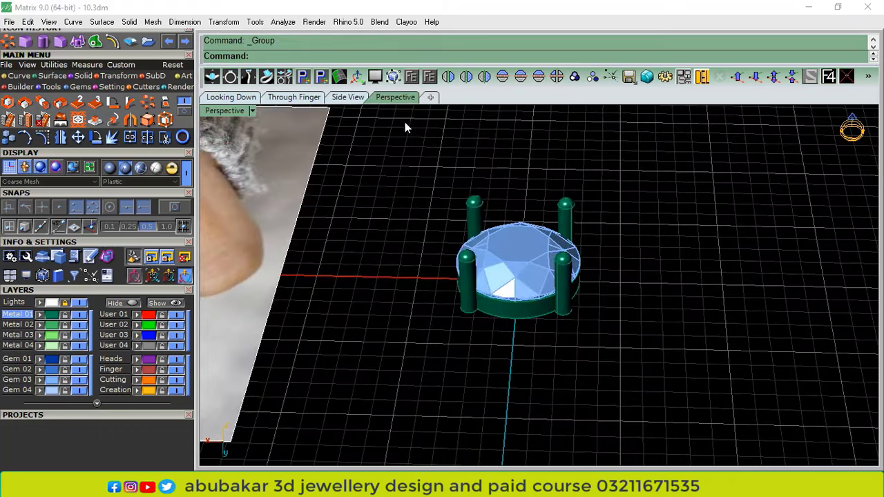
Move the center gem to the Gem 04 layer in the Looking Down view and hide that layer
left_click(219, 100)
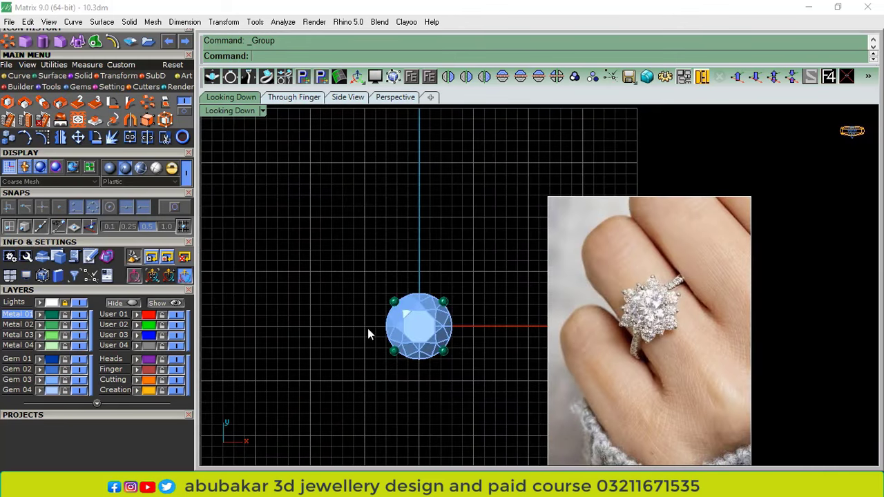
left_click(56, 383)
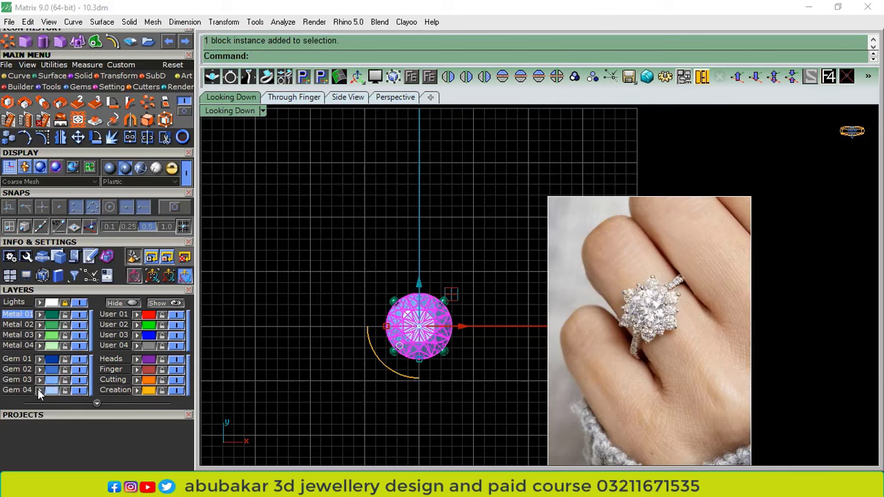
left_click(40, 390)
left_click(78, 390)
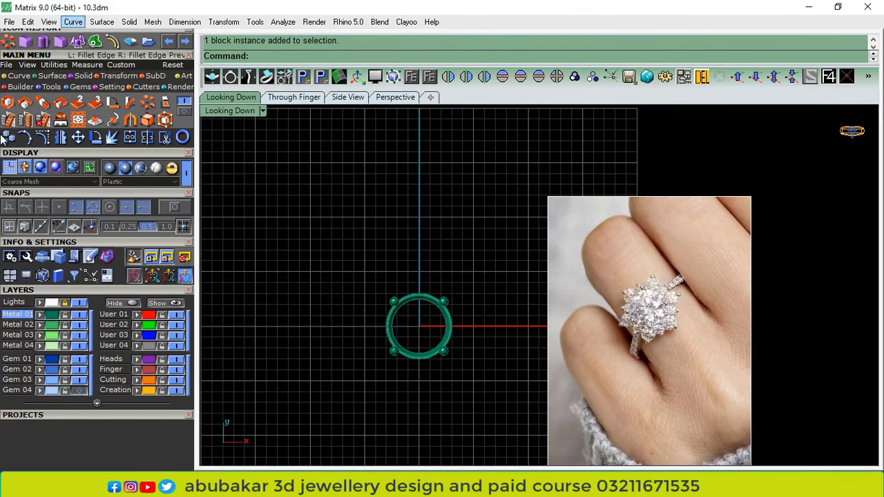
Load a 2.2 mm round diamond at the origin with the Gem Loader
left_click(81, 87)
left_click(14, 101)
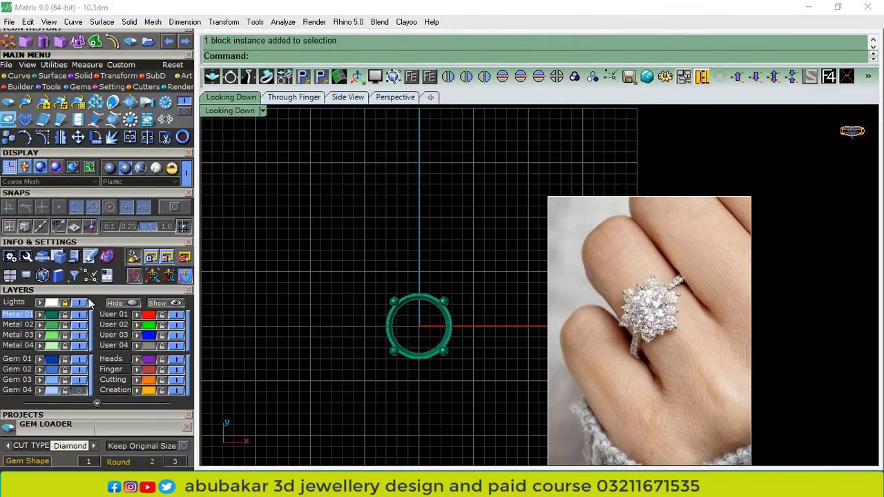
left_click(76, 289)
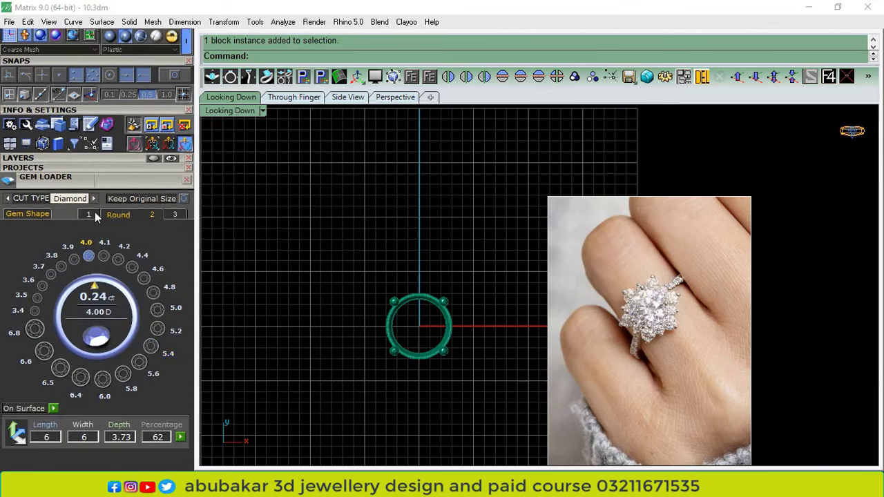
left_click(89, 214)
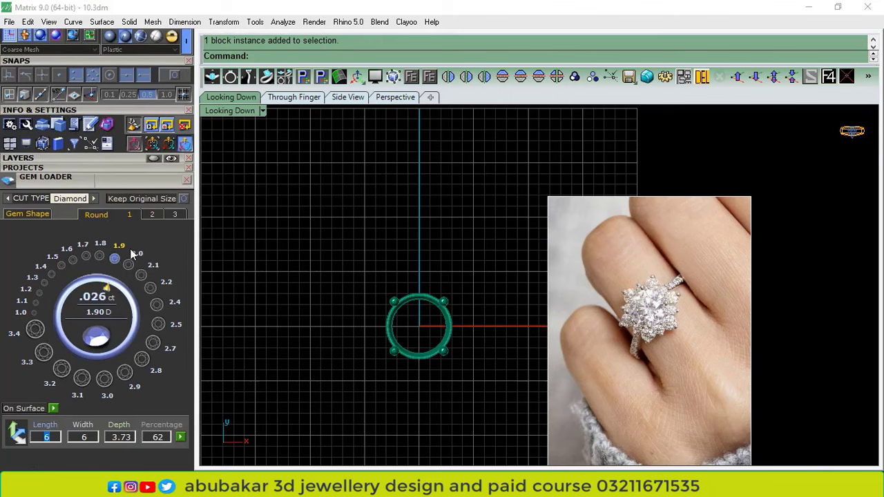
left_click(156, 304)
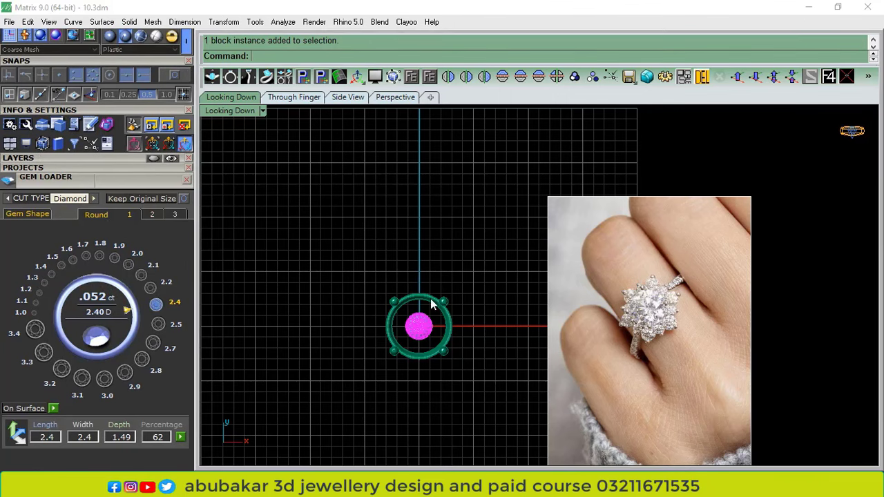
left_click(152, 291)
Move the 2.2 mm diamond up along the Y axis until it touches the band's outer edge
scroll(419, 324, "up", 3)
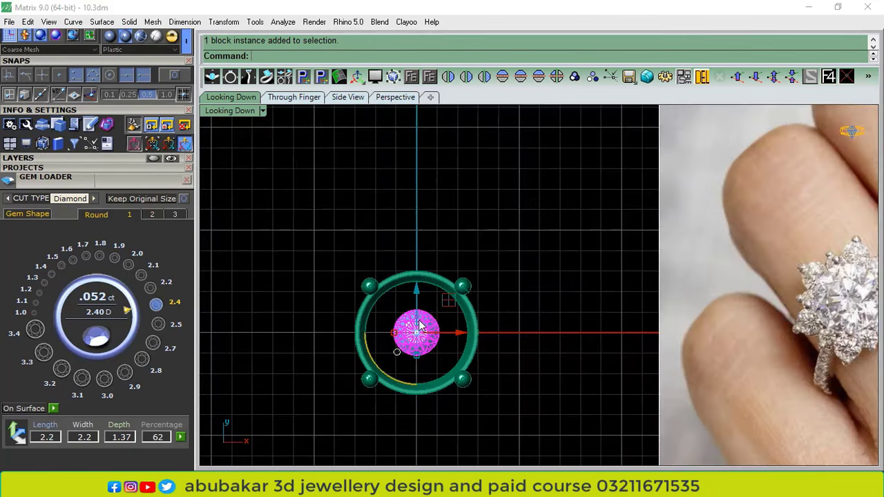
left_click_drag(419, 325, 444, 217)
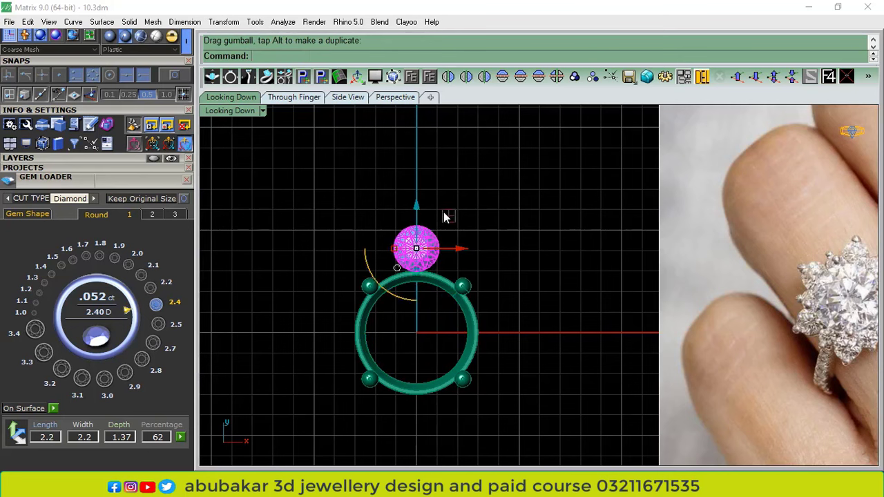
left_click(444, 212)
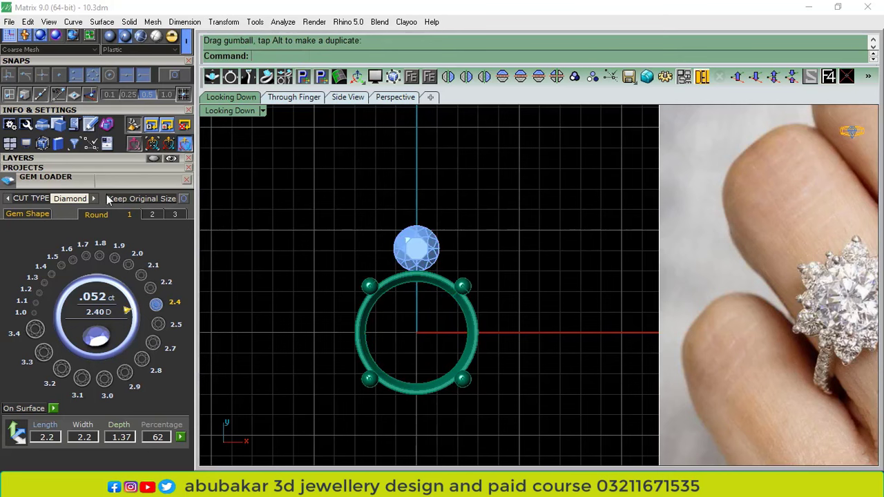
Load a 1.6 mm round diamond and move it up along the Y axis to the band's outer edge
left_click(76, 261)
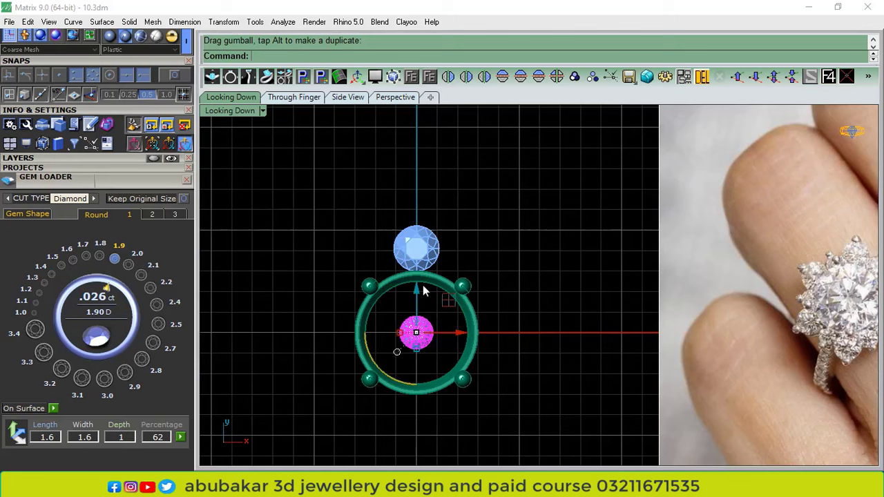
left_click_drag(419, 286, 449, 209)
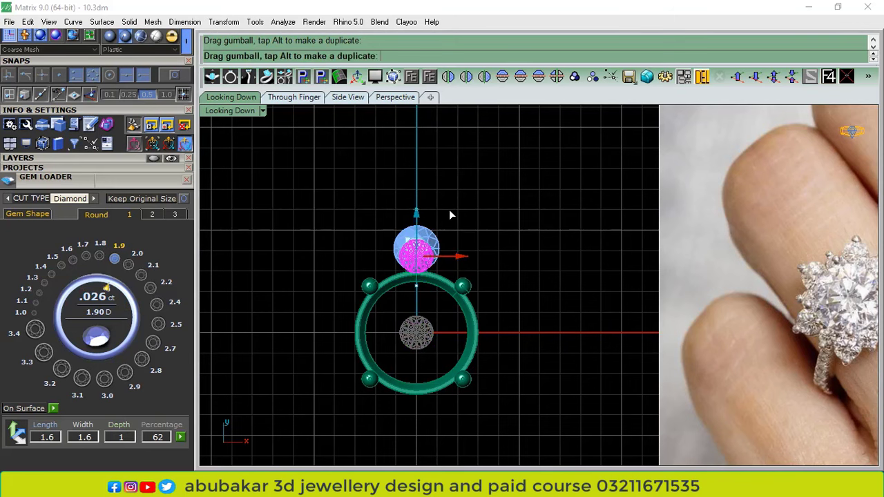
left_click(186, 181)
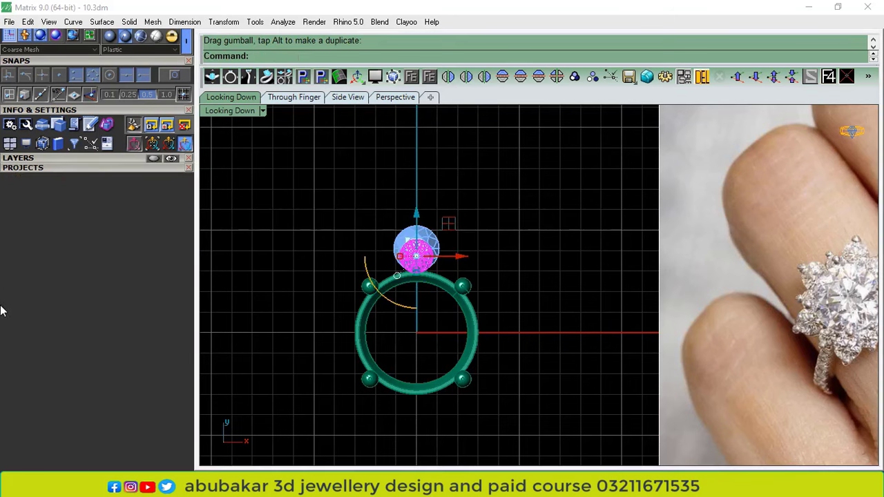
Rotate the 1.6 mm diamond counterclockwise about the origin until it sits just beside the 2.2 mm diamond
left_click(97, 173)
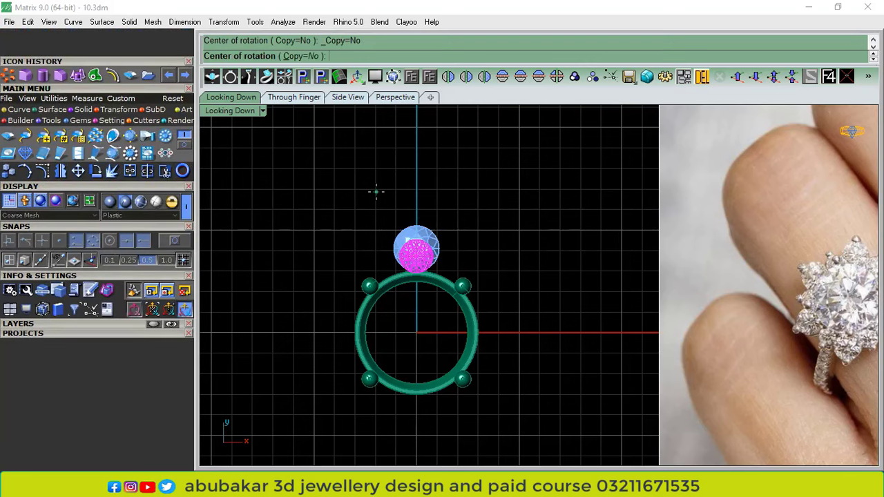
left_click(417, 333)
scroll(409, 222, "up", 2)
left_click(420, 197)
scroll(357, 239, "up", 1)
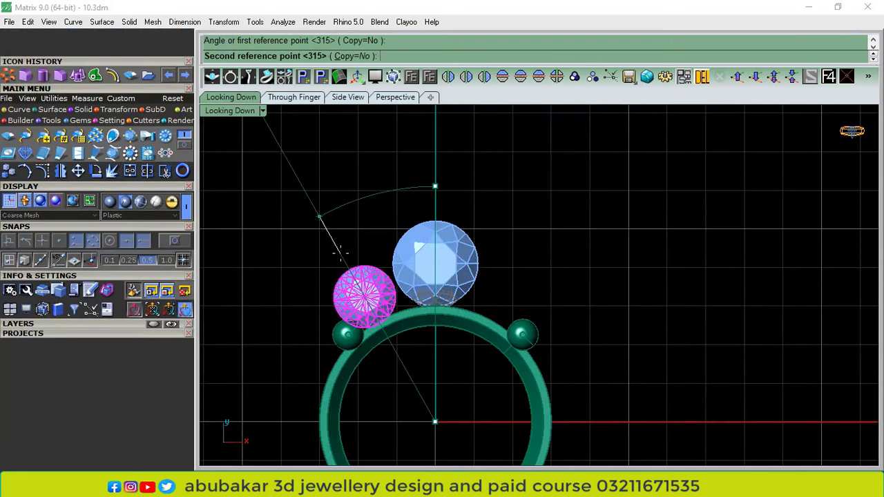
left_click(340, 252)
Try to polar-array both small diamonds around the origin 0,0,0 with 6 items over 360 degrees
left_click(449, 263)
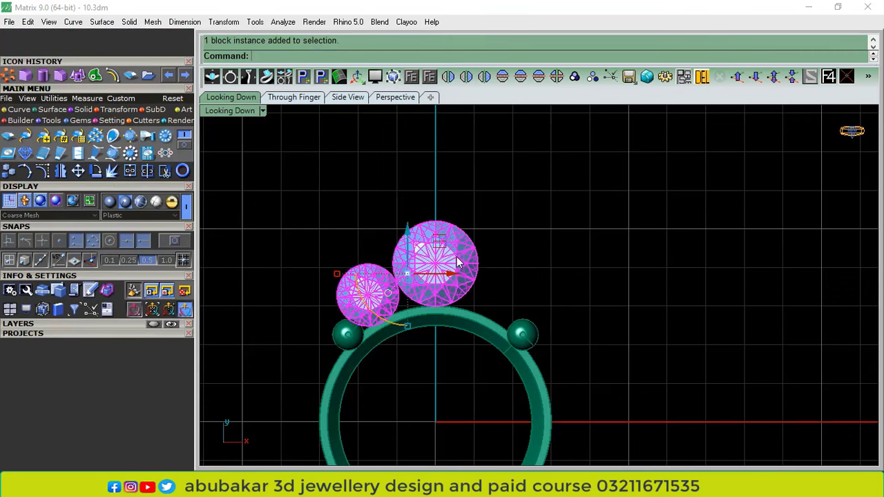
left_click(9, 76)
scroll(461, 242, "down", 4)
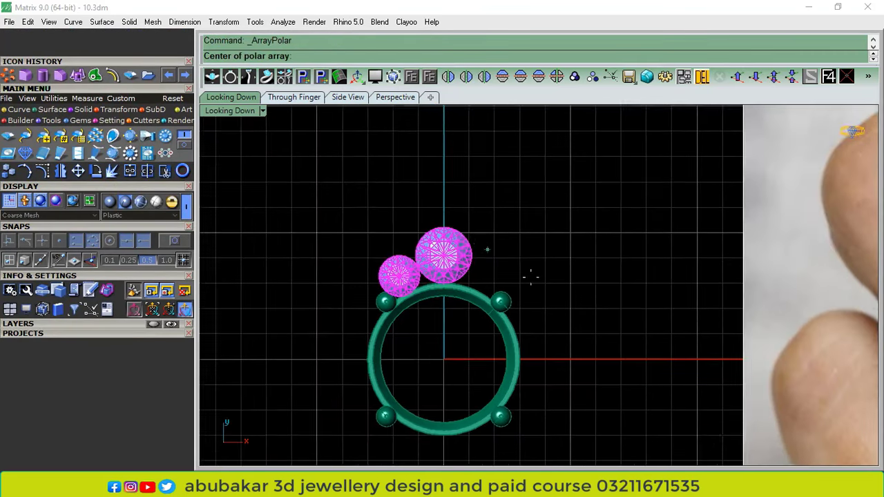
right_click_drag(596, 299, 572, 298)
type("0")
key("Return")
type("6")
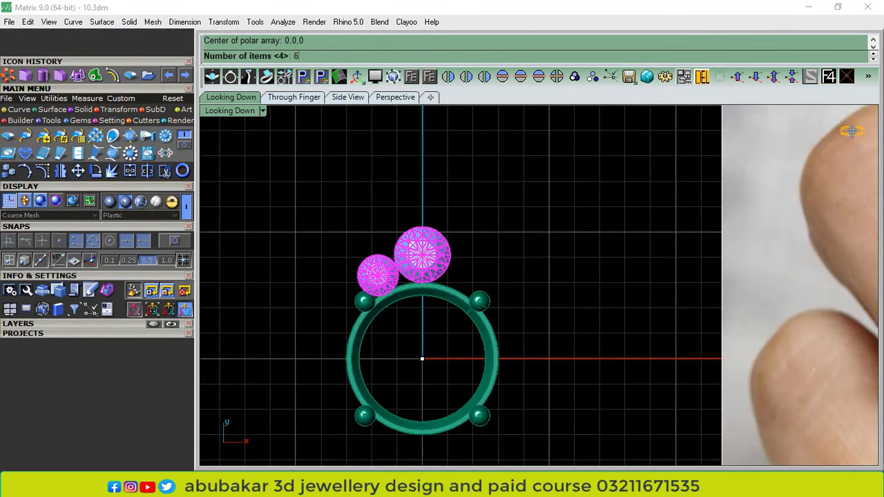
key("Return")
scroll(424, 294, "down", 2)
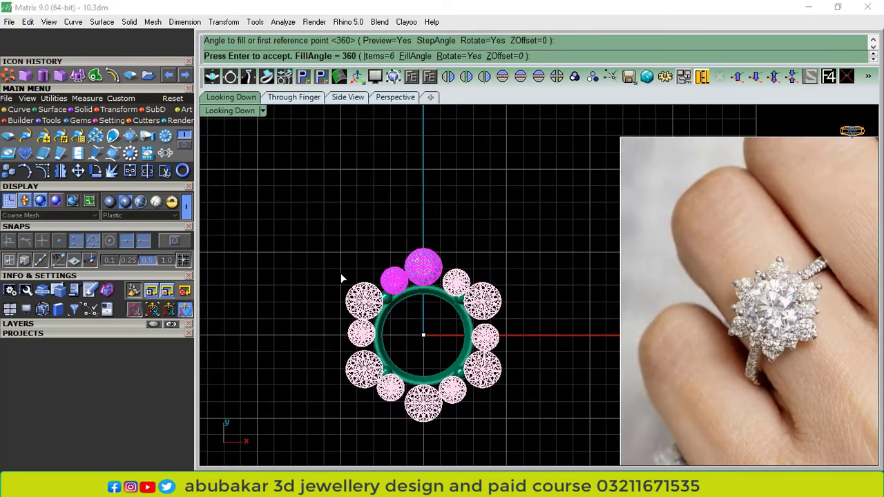
scroll(417, 276, "up", 3)
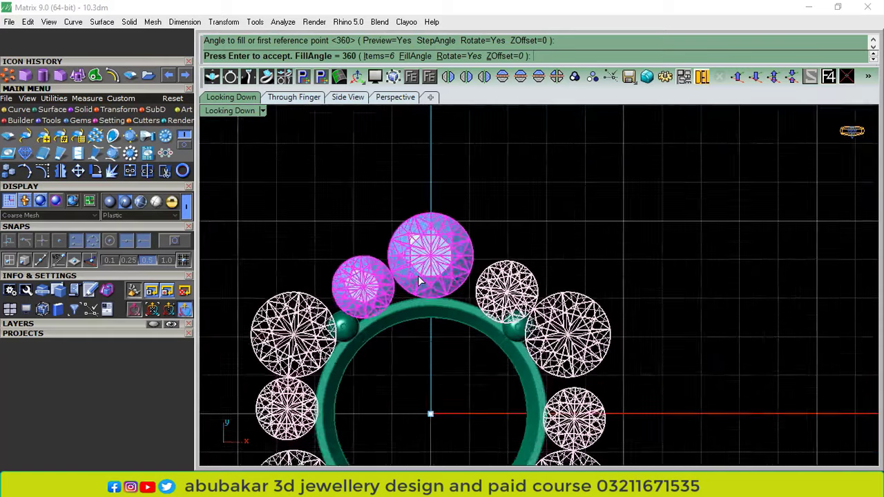
key("Escape")
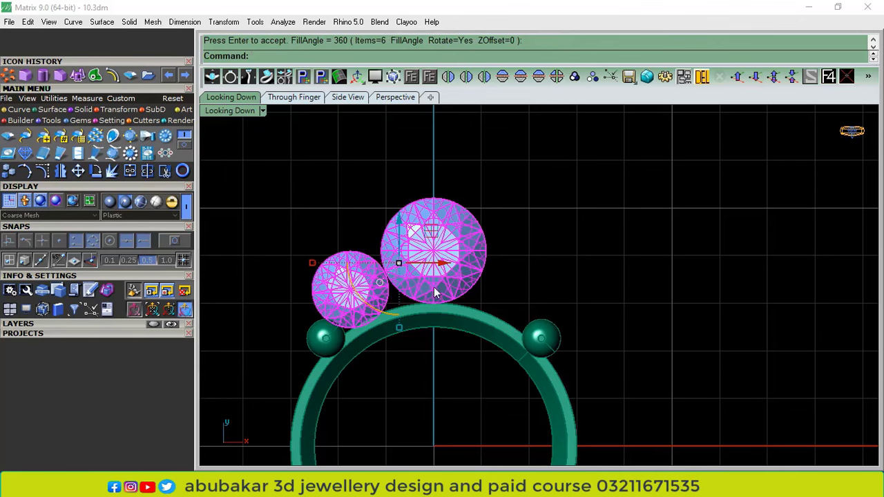
scroll(500, 202, "down", 2)
key("Escape")
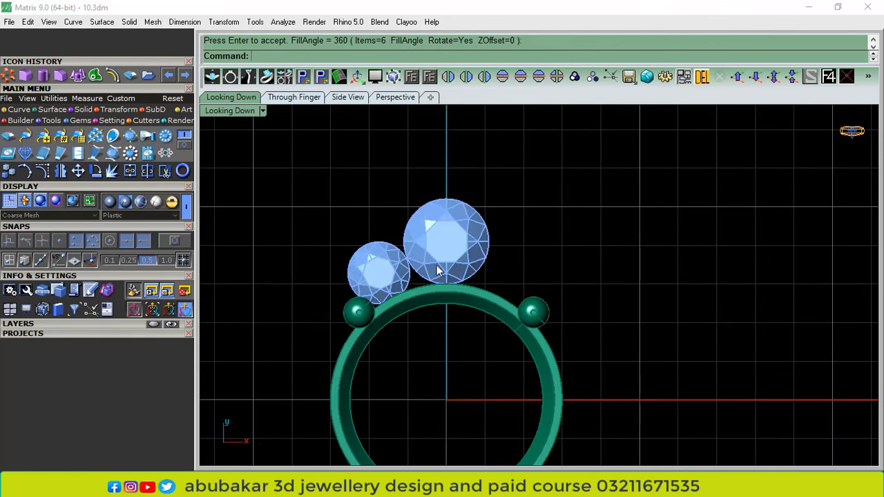
Make Metal 02 the current layer and hide the Metal 01 layer
left_click(439, 249)
left_click(58, 325)
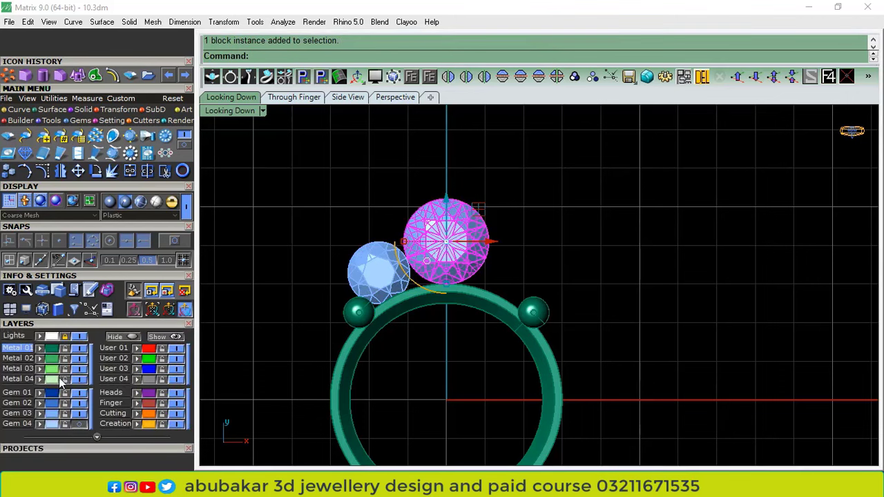
left_click(21, 359)
left_click(79, 349)
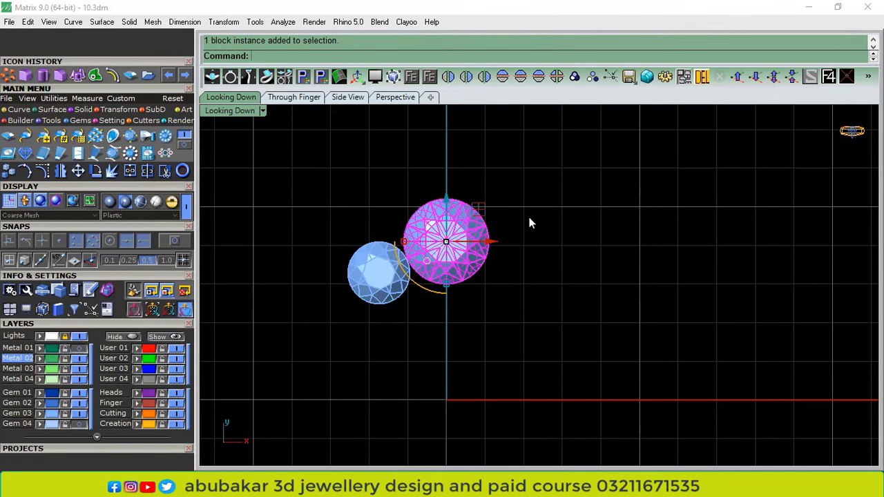
Create outline curves around both halo diamonds with Gem Profile and hide the Gem 03 layer
left_click(375, 288, "shift")
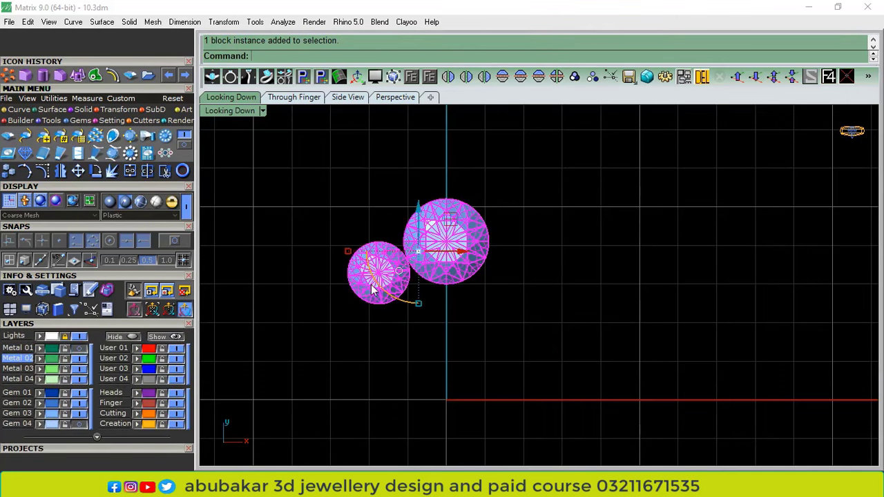
left_click(429, 77)
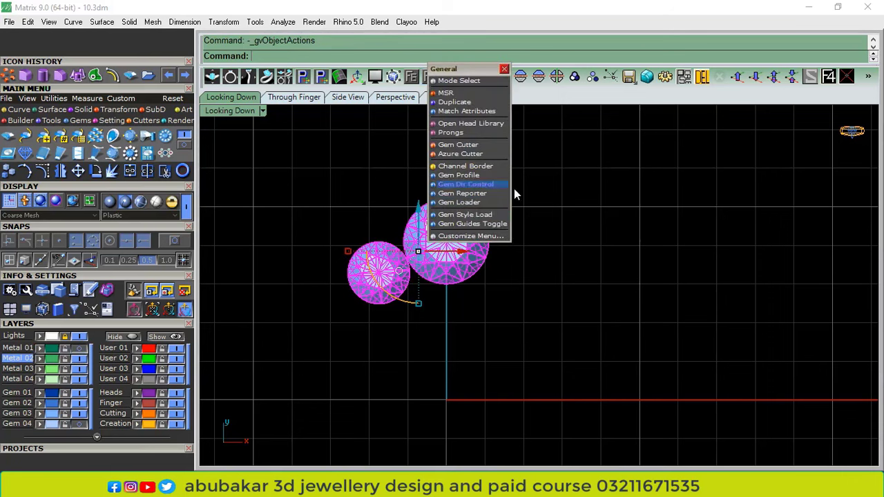
left_click(466, 174)
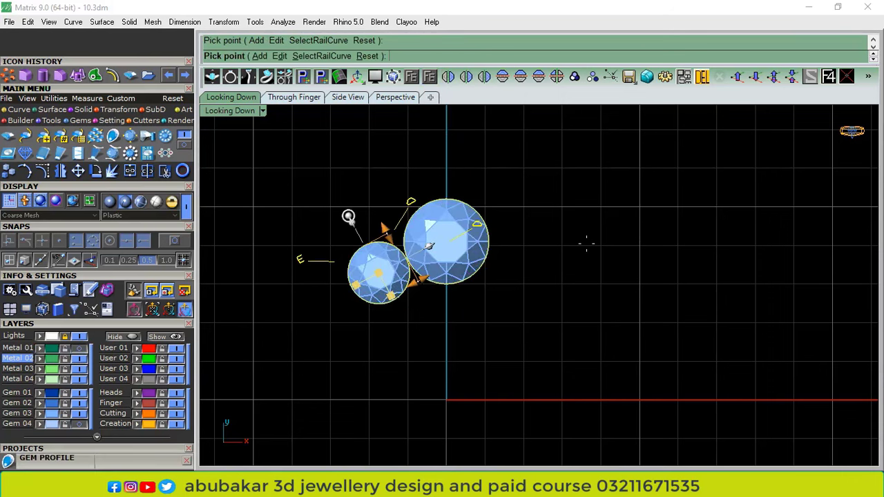
left_click(79, 414)
Offset the larger diamond's outline circle inward by 0.4 mm
scroll(468, 184, "up", 6)
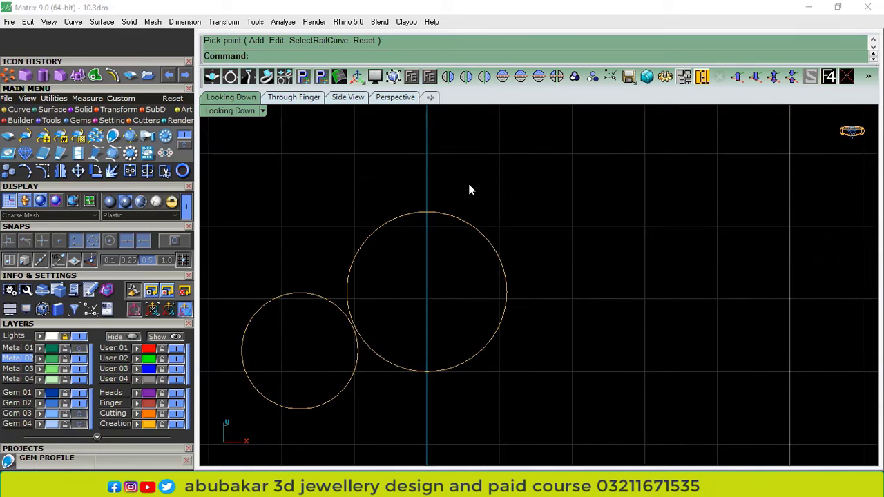
left_click(469, 224)
left_click(113, 74)
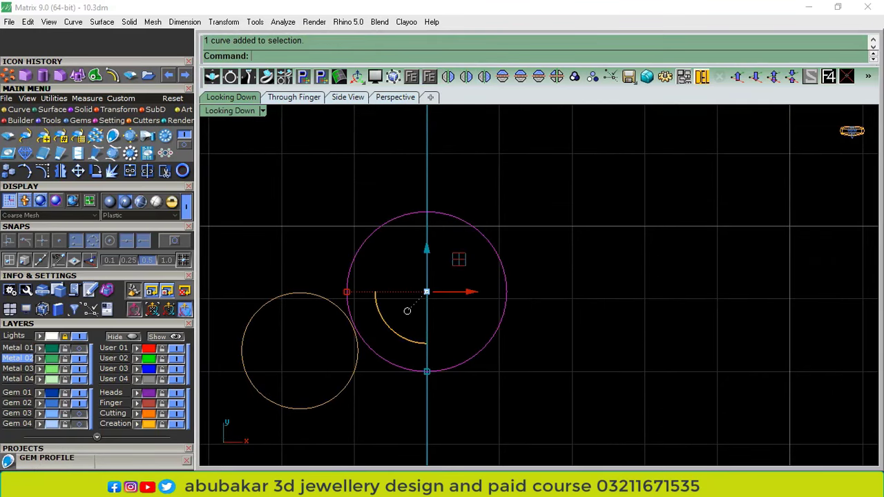
scroll(444, 306, "up", 2)
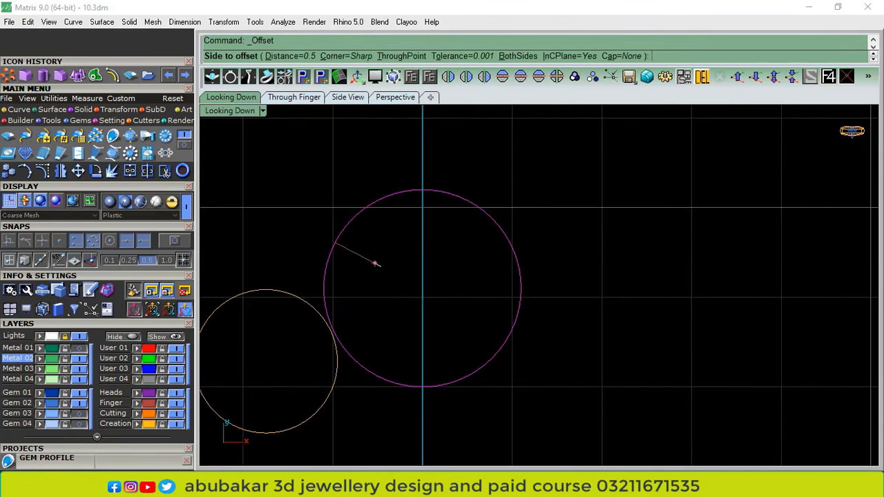
type(".4")
key("Return")
left_click(380, 265)
Offset the smaller diamond's outline circle inward by 0.35 mm
left_click_drag(296, 267, 253, 348)
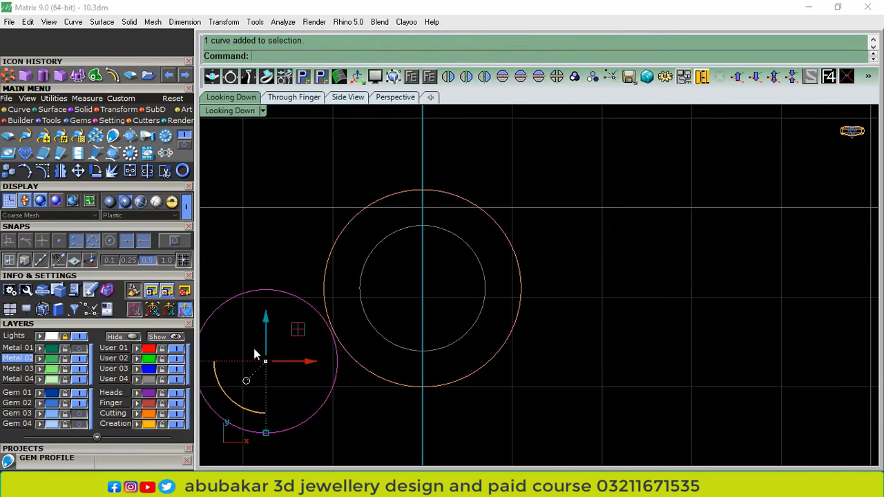
key("Return")
scroll(325, 340, "up", 3)
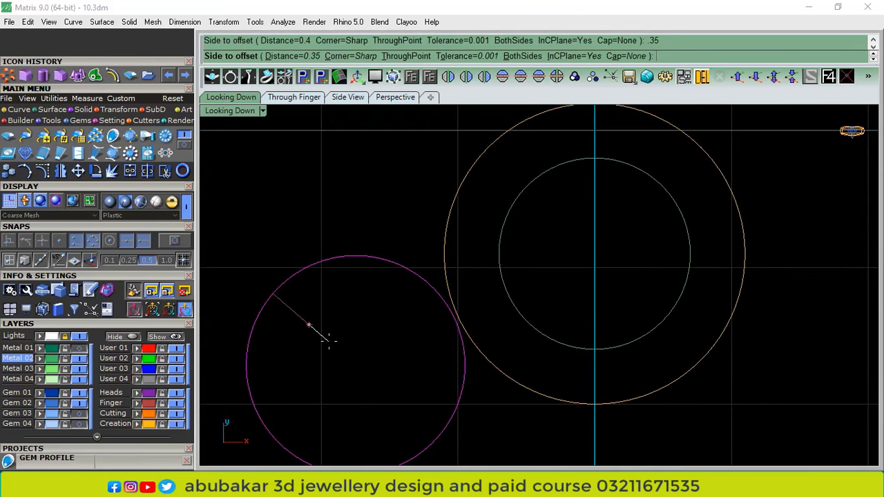
left_click(328, 342)
Create planar ring surfaces between both pairs of concentric circles and delete the four source curves
left_click_drag(575, 268, 362, 389)
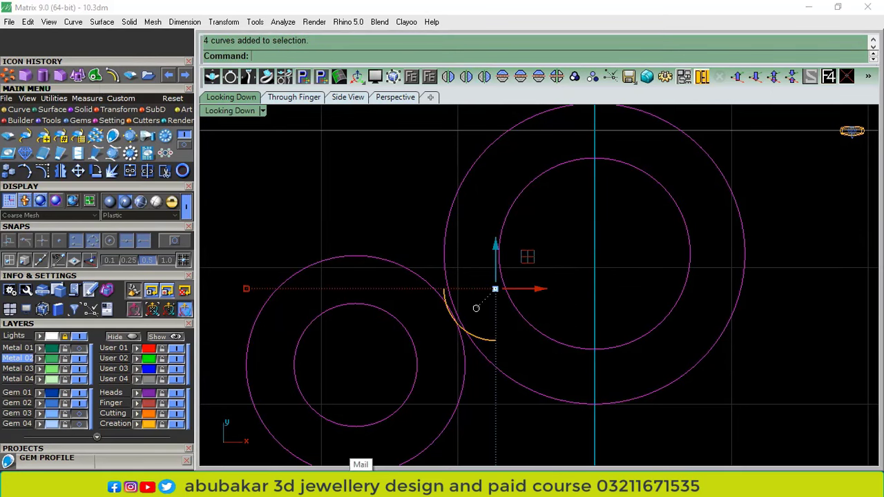
left_click(94, 75)
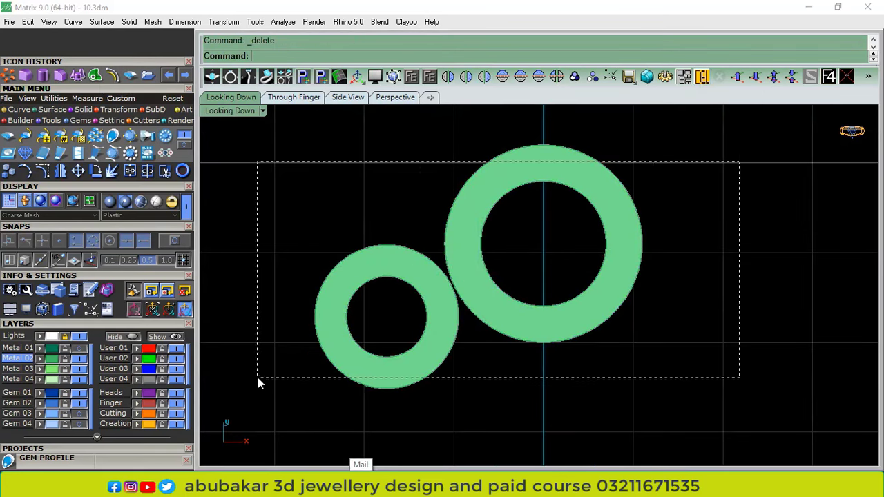
Extrude both planar ring surfaces upward 0.85 mm as solids and delete the original surfaces
left_click_drag(258, 378, 259, 378)
left_click(396, 101)
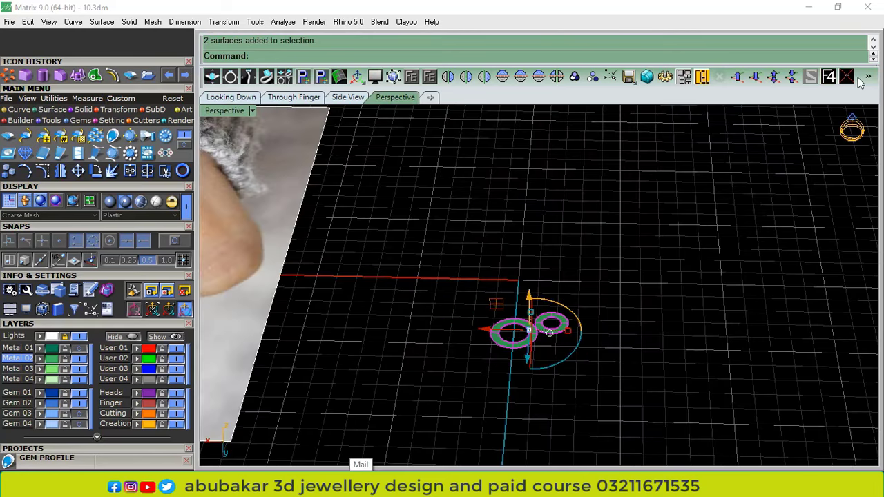
left_click(84, 109)
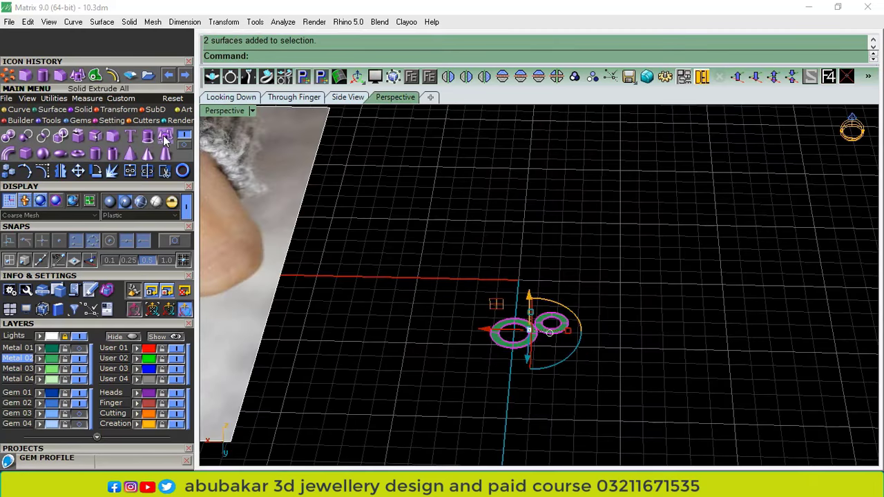
left_click(164, 138)
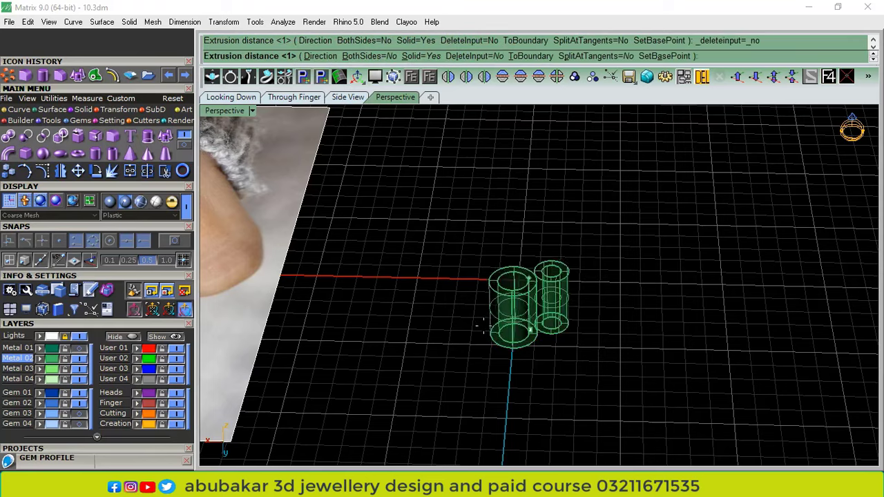
right_click_drag(483, 325, 450, 292)
scroll(472, 278, "up", 5)
type(".")
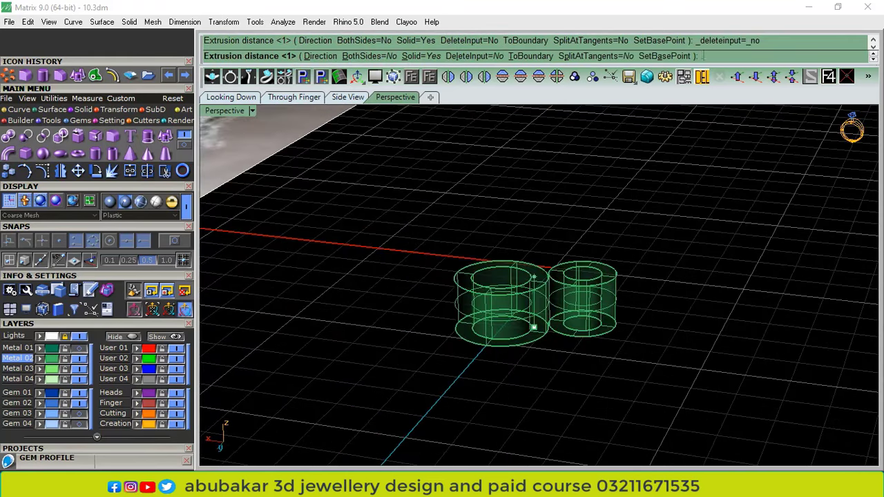
type("85")
key("Return")
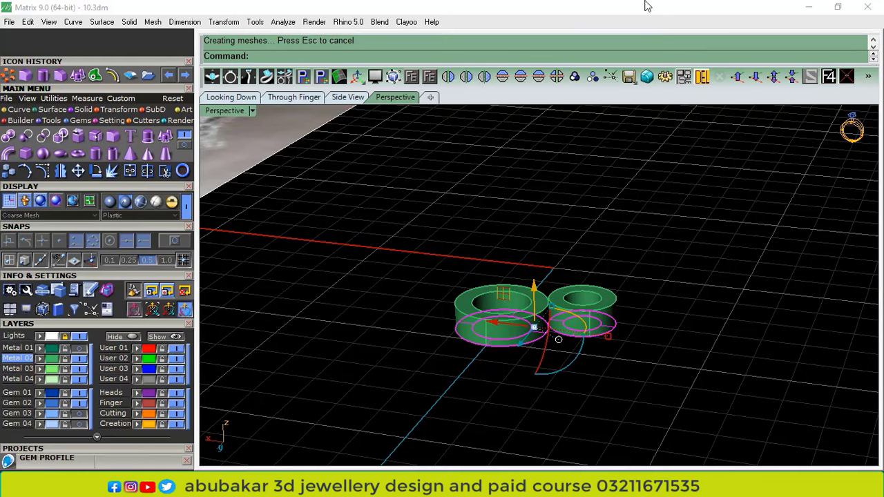
key("Delete")
Chamfer the inner top edge of the larger ring solid by 0.3 mm
right_click_drag(502, 357, 588, 254)
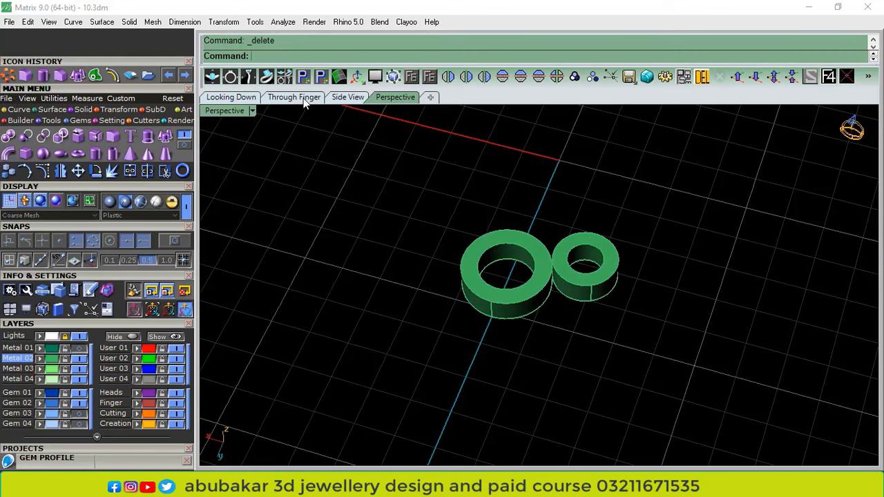
left_click(129, 22)
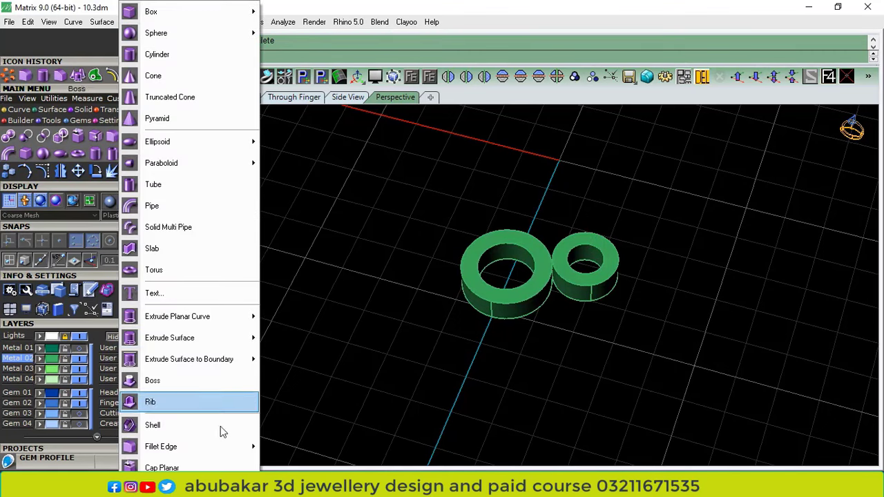
mouse_move(228, 447)
left_click(304, 458)
right_click_drag(545, 266, 568, 248)
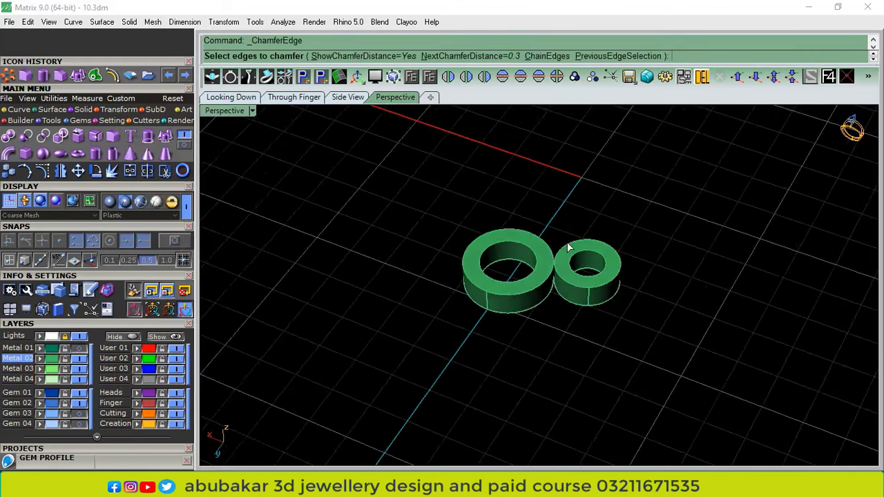
scroll(554, 247, "up", 4)
left_click(517, 252)
right_click_drag(521, 294, 490, 311, "shift")
left_click(477, 303)
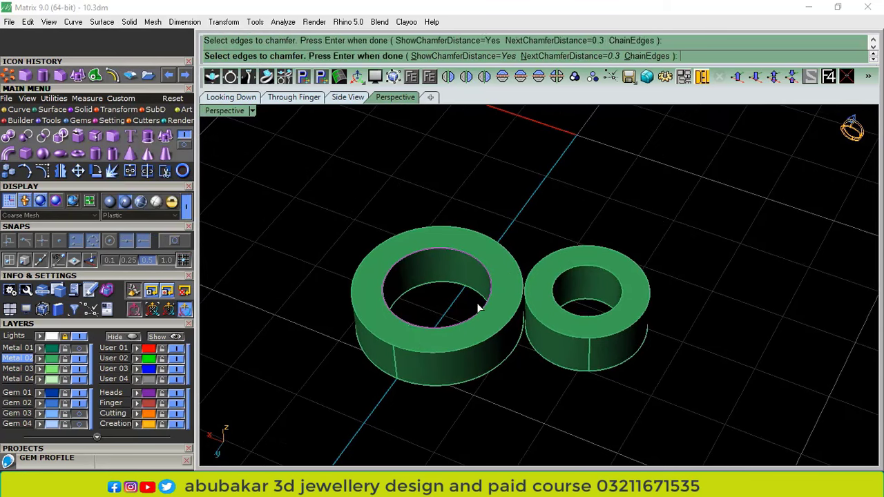
right_click(477, 303)
right_click(477, 303)
Chamfer the inner top edge of the smaller ring solid by 0.22 mm
right_click(591, 284)
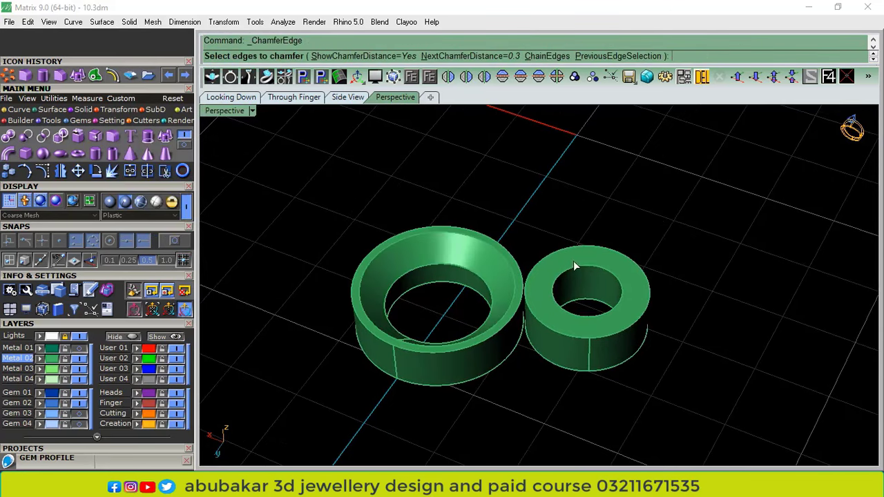
left_click(567, 269)
left_click(546, 48)
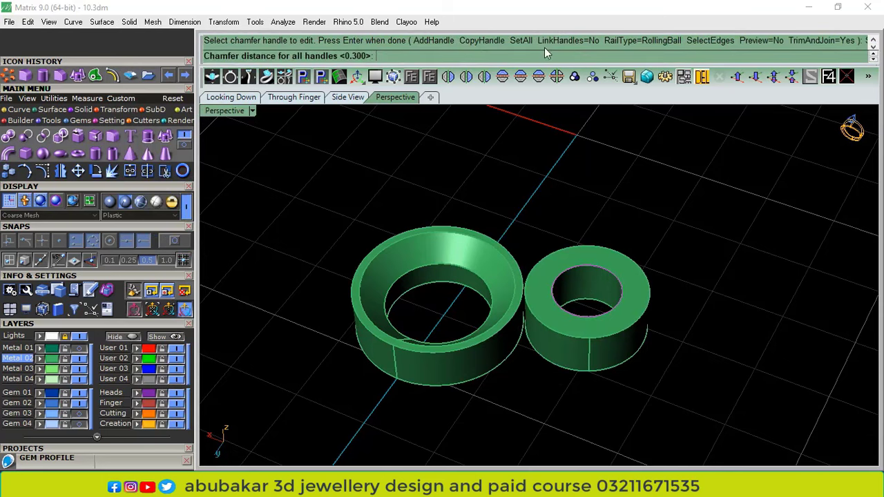
type(".22")
key("Return")
key("Return")
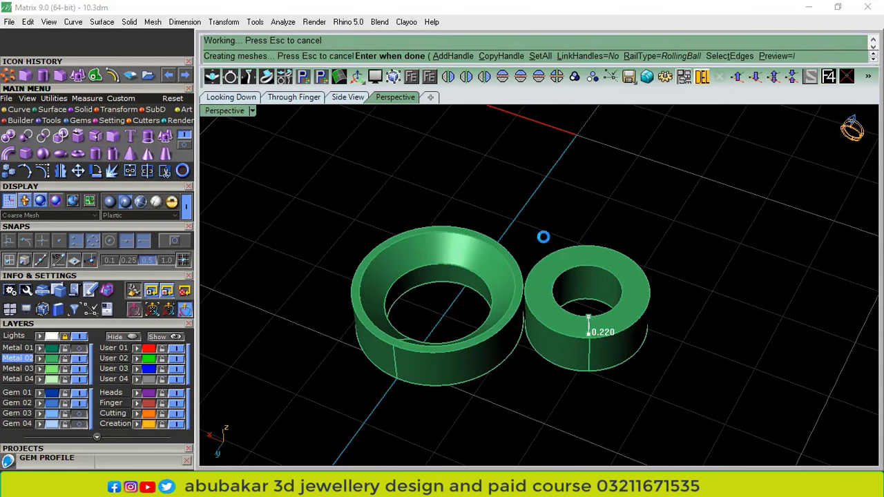
Inspect the chamfered seats and compare them with the prongs around the halo stones in the reference photo
scroll(558, 261, "up", 8)
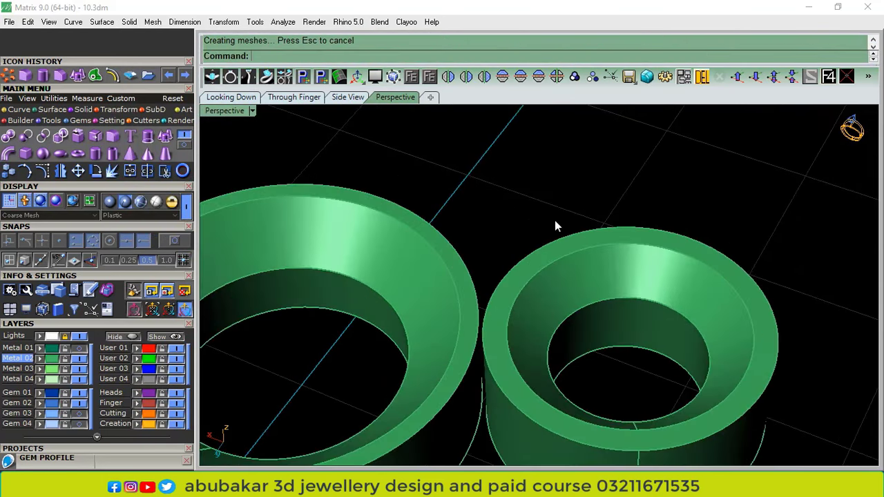
scroll(523, 295, "down", 4)
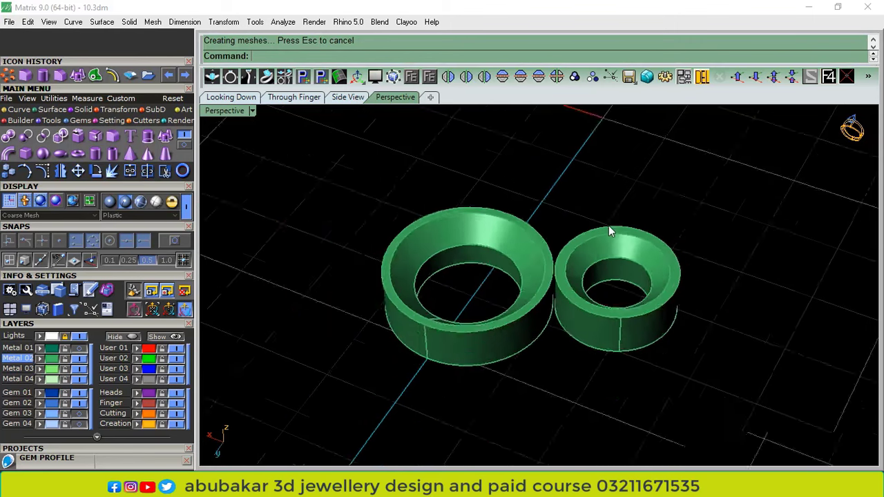
left_click(228, 97)
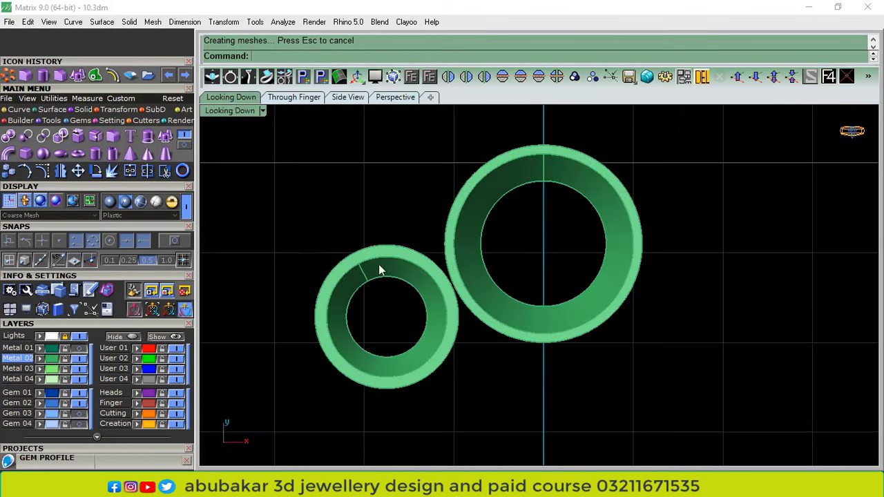
scroll(387, 255, "down", 5)
scroll(635, 261, "up", 5)
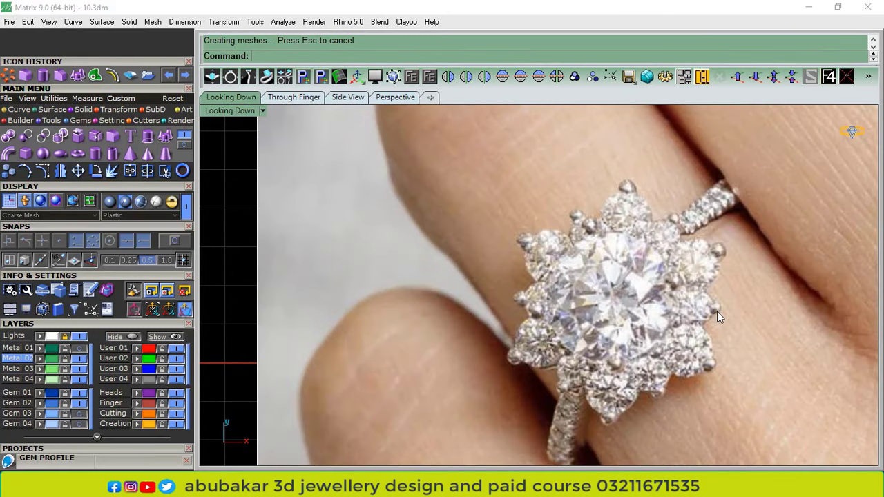
scroll(660, 342, "up", 3)
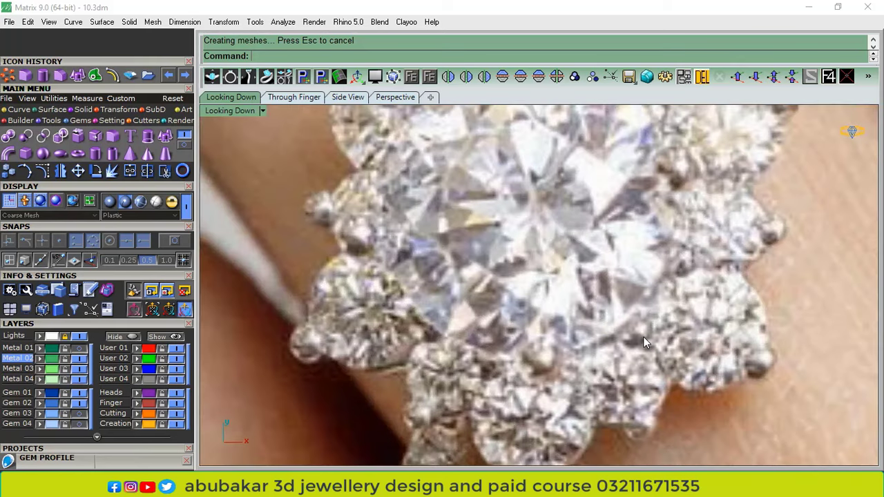
left_click(395, 98)
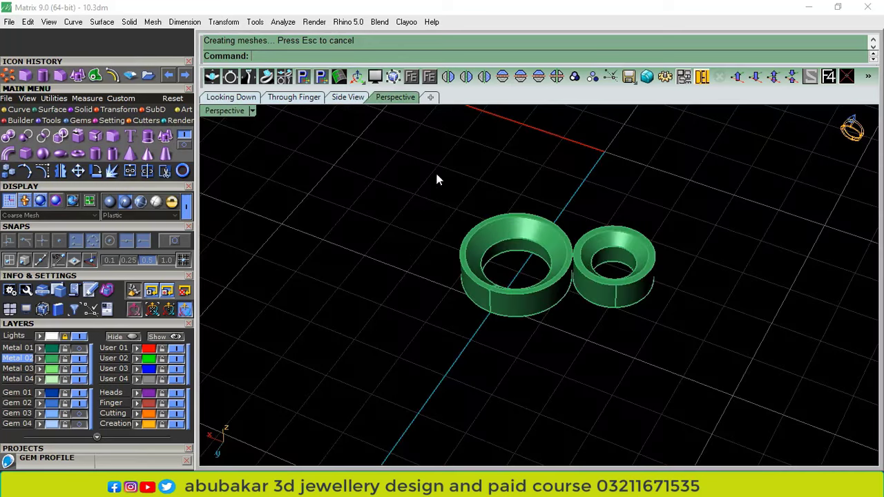
scroll(509, 272, "down", 4)
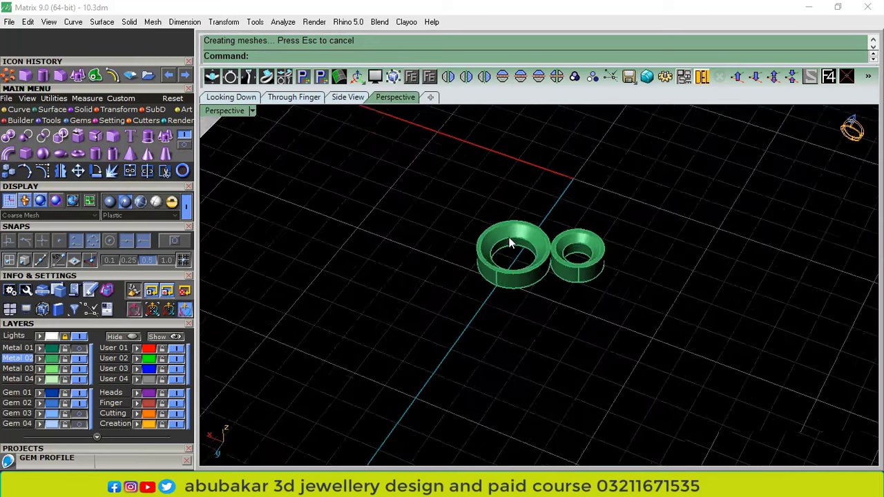
Create a vertical solid cylinder 0.7 mm in diameter and about 1.74 mm tall at the outer edge of the larger ring seat
left_click(93, 152)
scroll(500, 282, "up", 2)
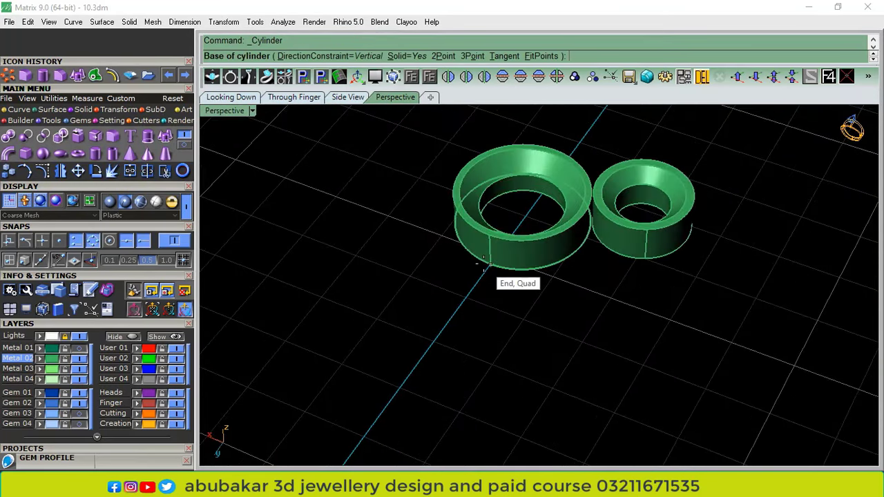
left_click(492, 268)
right_click_drag(460, 300, 399, 340)
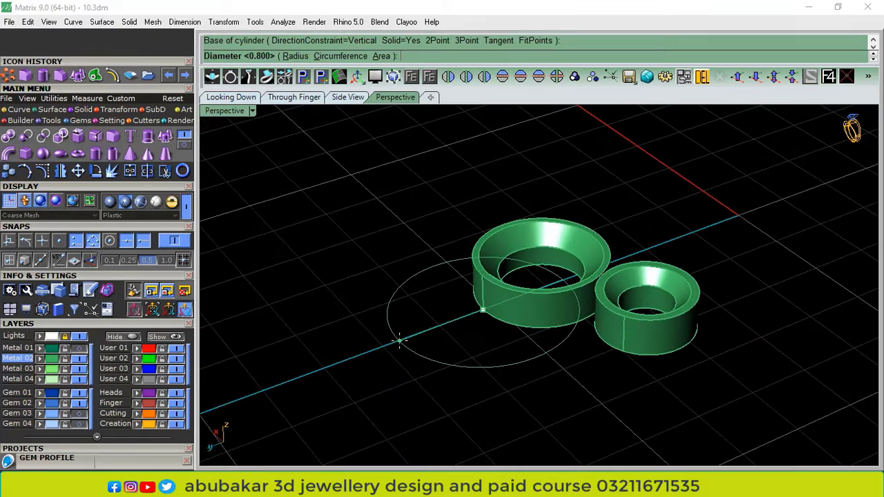
type(".7")
key("Return")
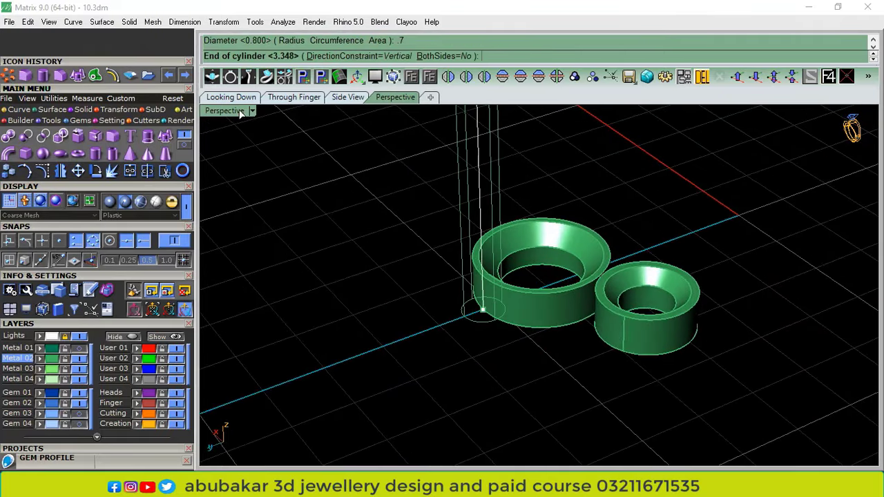
left_click(224, 98)
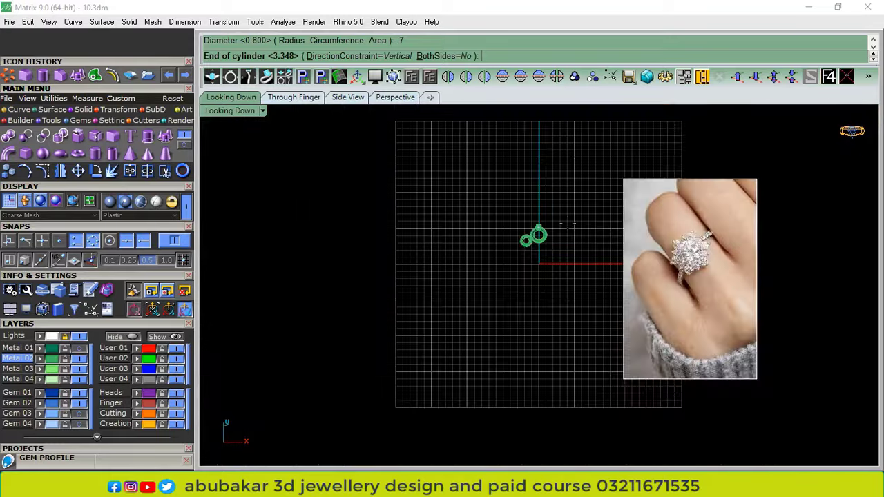
scroll(525, 308, "up", 4)
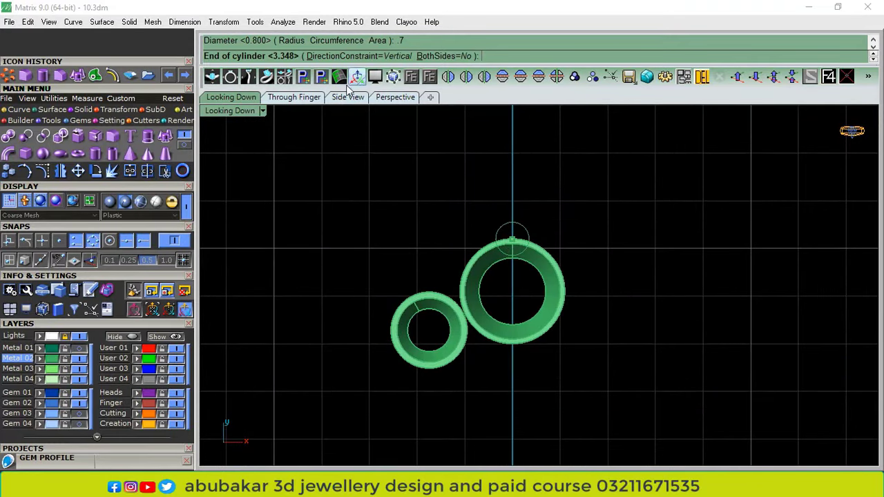
left_click(345, 98)
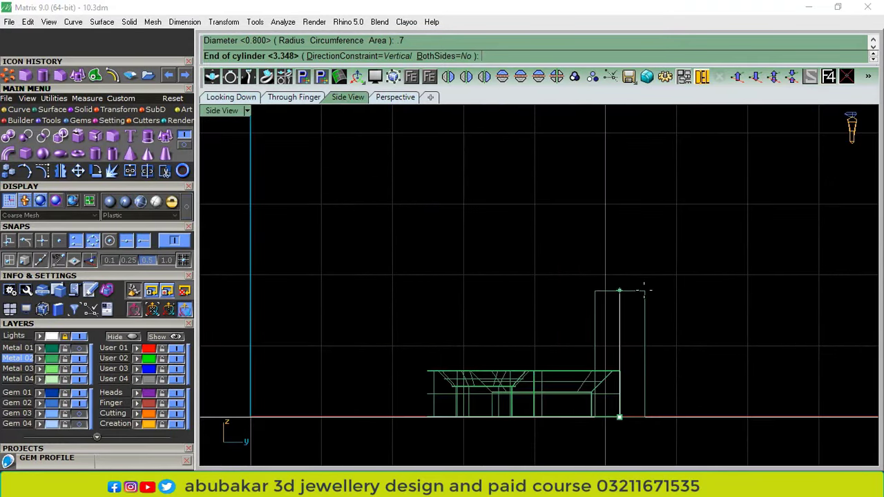
left_click(641, 294)
Round the top edge of the larger seat's prong cylinder with a 0.33 mm fillet
left_click(112, 137)
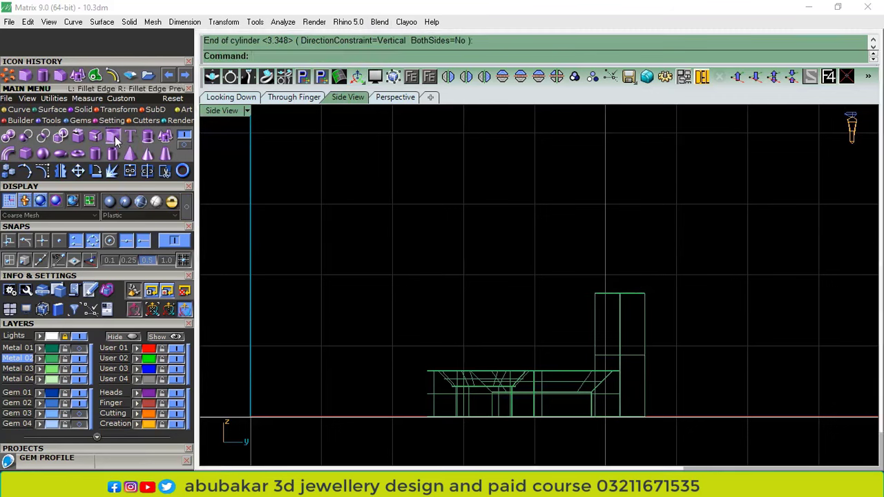
left_click_drag(548, 321, 549, 321)
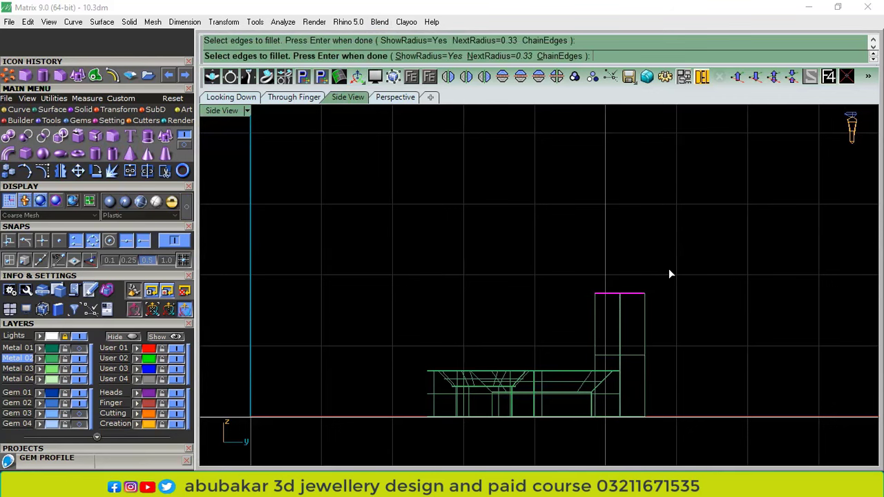
key("Return")
key("Return")
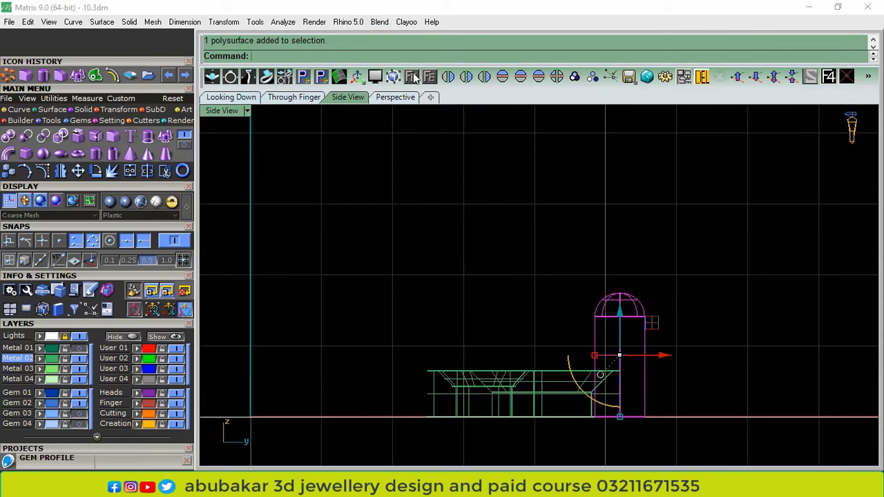
Move the domed prong outward along the vertical axis until it only slightly overlaps the larger seat's outer rim
left_click(394, 98)
left_click(232, 98)
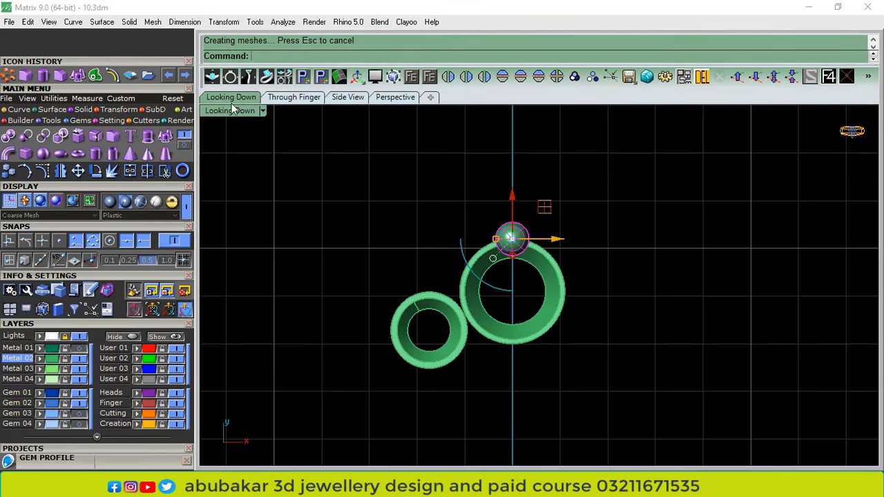
scroll(514, 235, "up", 5)
left_click_drag(510, 217, 531, 188)
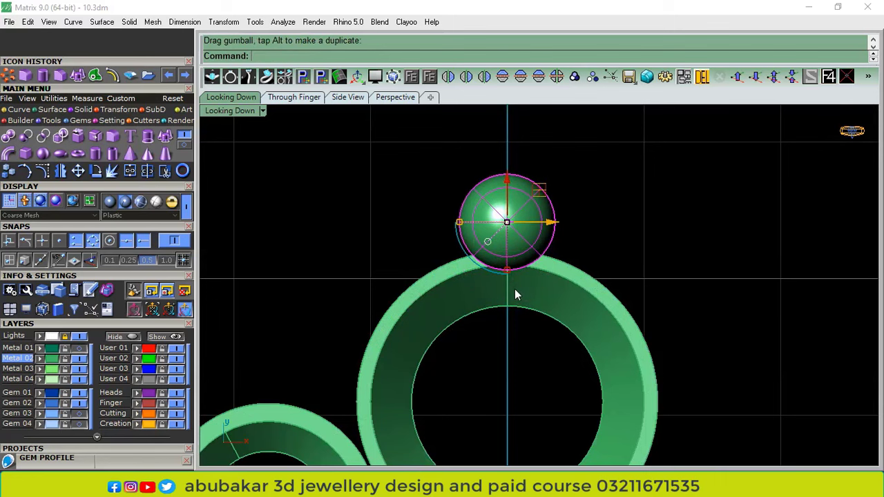
scroll(522, 241, "down", 1)
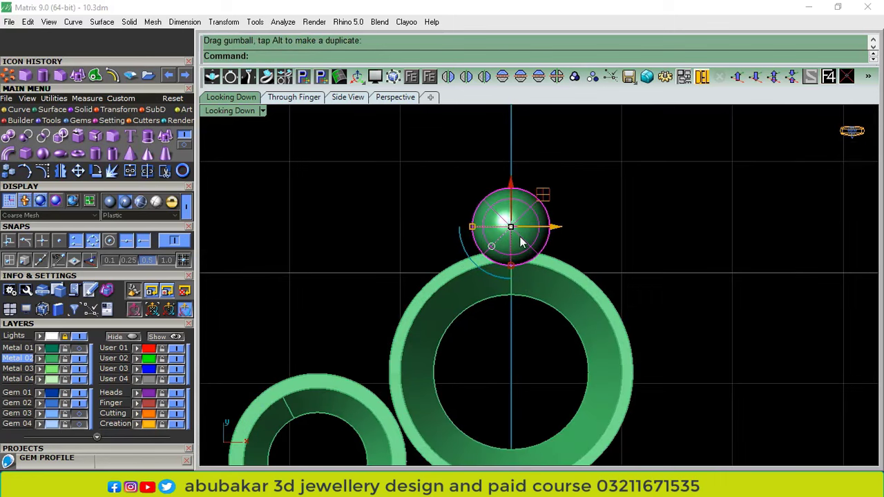
left_click_drag(510, 187, 503, 206)
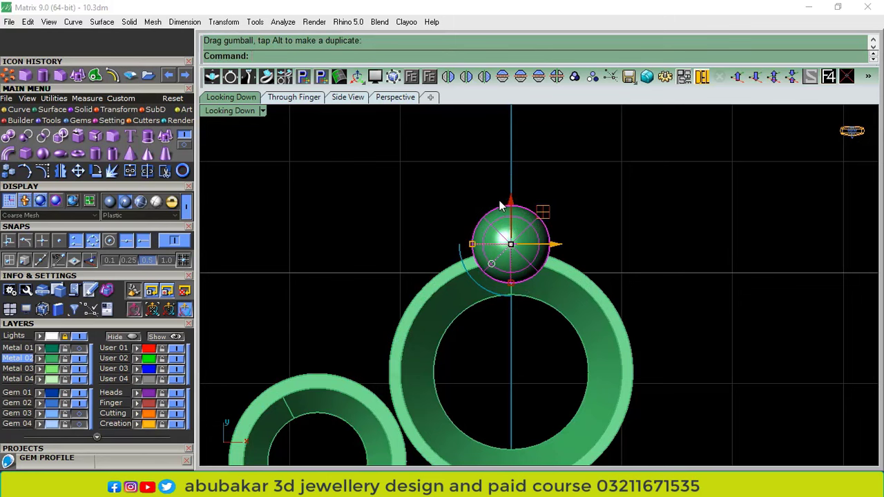
scroll(469, 255, "up", 2)
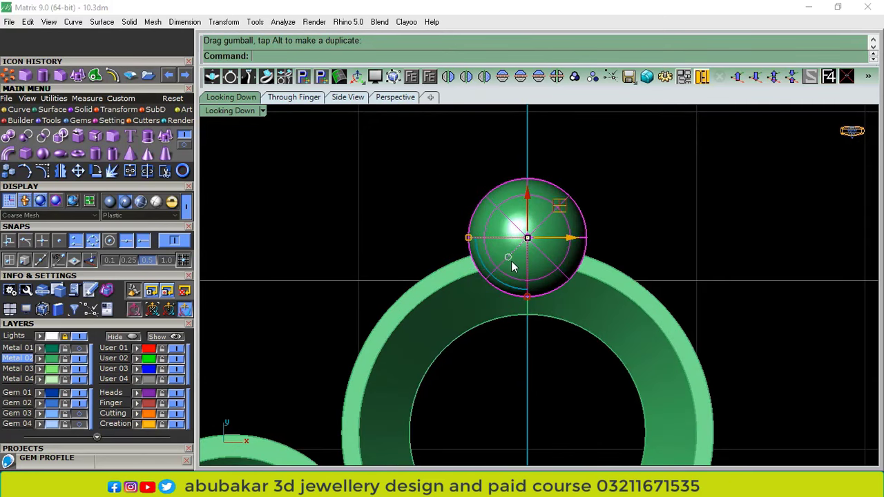
left_click_drag(527, 202, 565, 176)
left_click(630, 186)
scroll(607, 186, "down", 5)
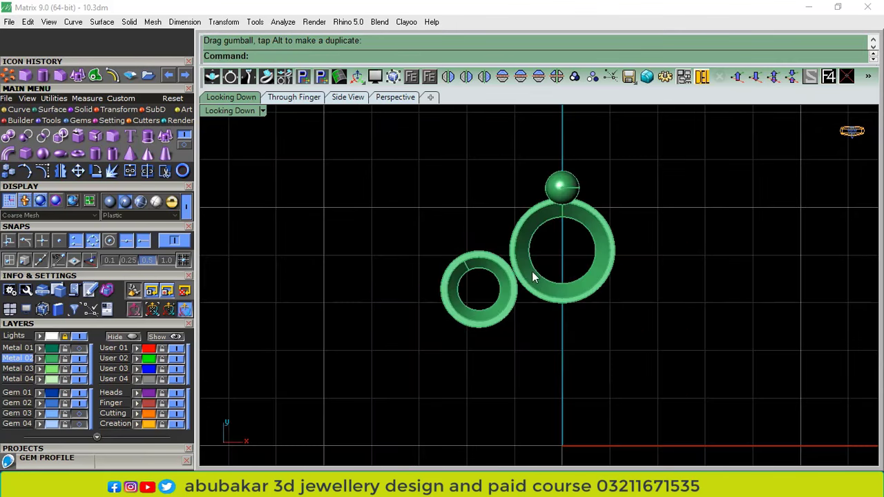
Create a vertical solid cylinder 0.6 mm in diameter at the smaller seat's outer edge, slightly shorter than the larger prong
left_click(395, 97)
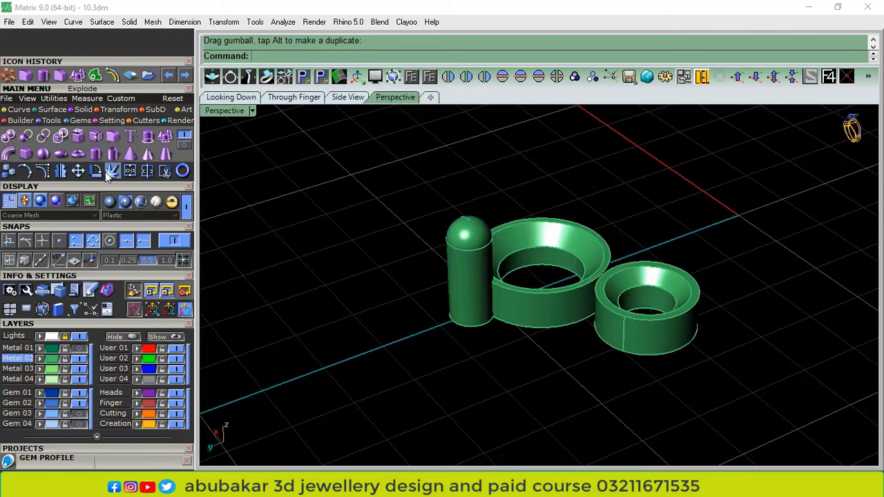
left_click(165, 171)
left_click(583, 341)
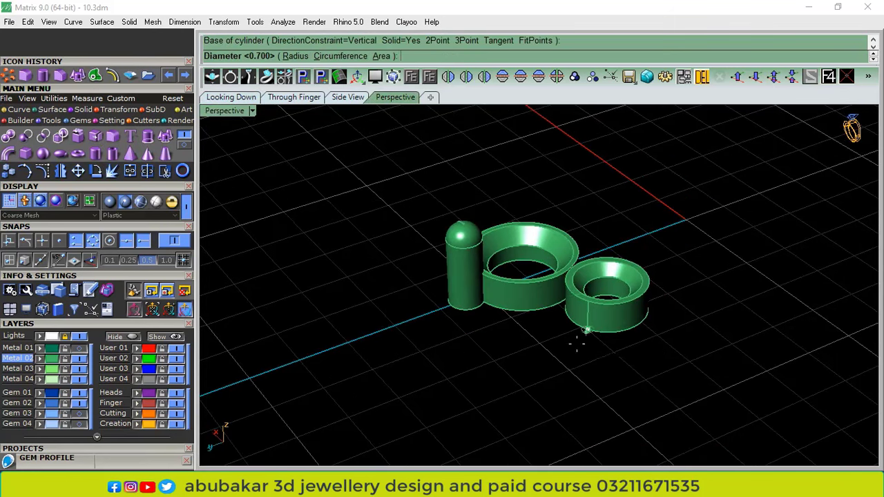
type(".6")
key("Return")
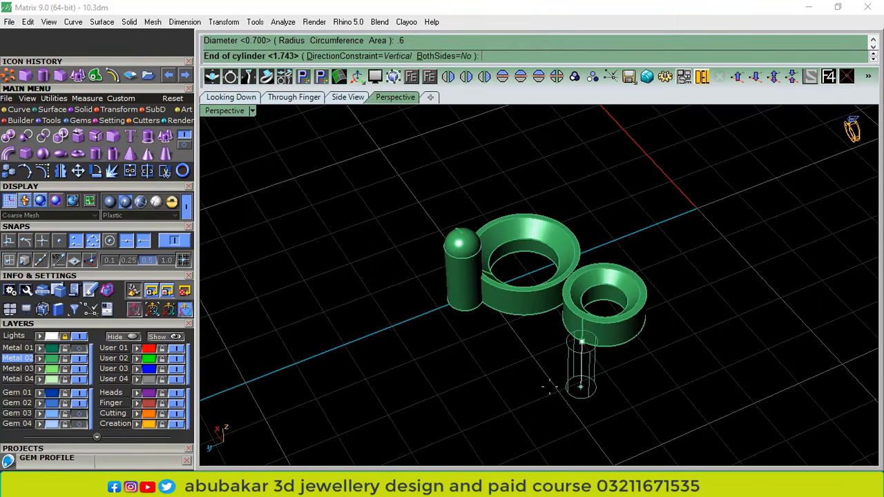
left_click(231, 97)
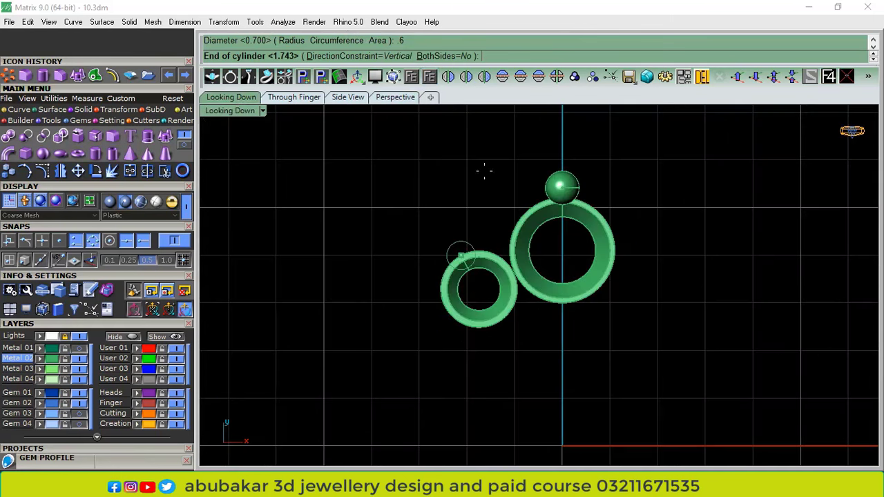
scroll(504, 270, "up", 3)
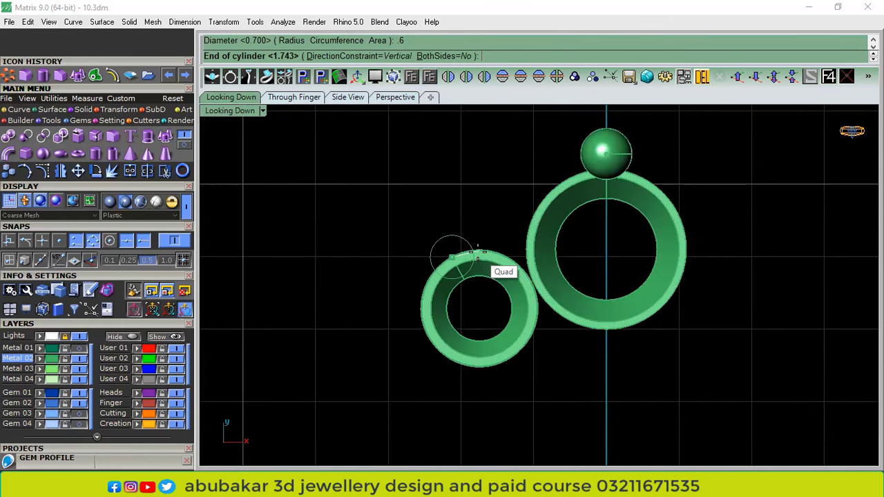
left_click(347, 97)
scroll(532, 295, "up", 2)
right_click_drag(557, 306, 522, 233)
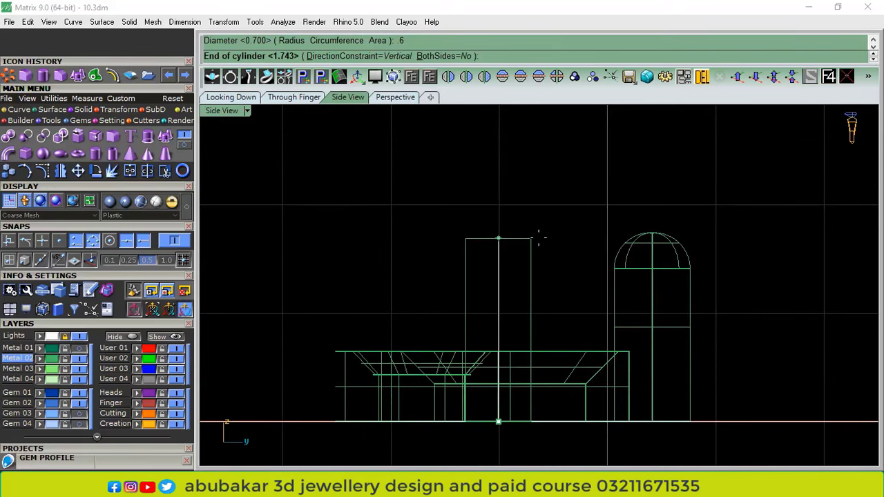
left_click(535, 269)
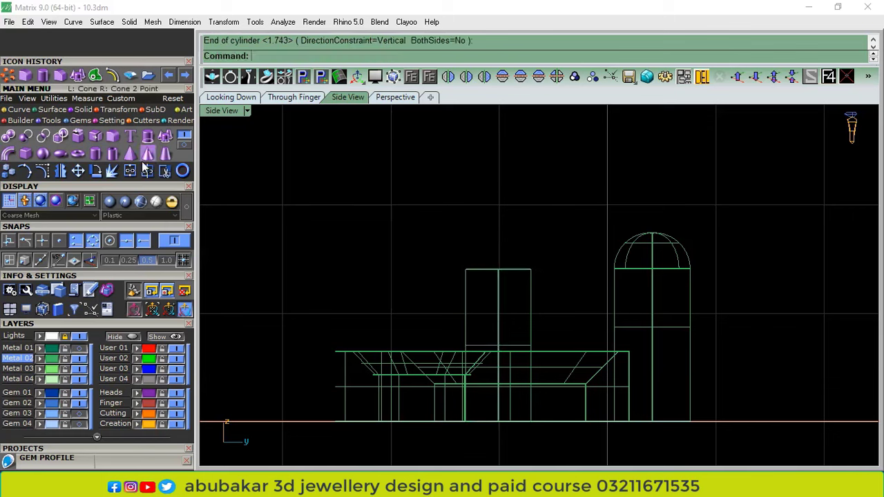
Try to fillet the top edge of the smaller prong cylinder with a 0.33 mm radius, and undo it
left_click(113, 136)
left_click_drag(599, 204, 468, 292)
key("Return")
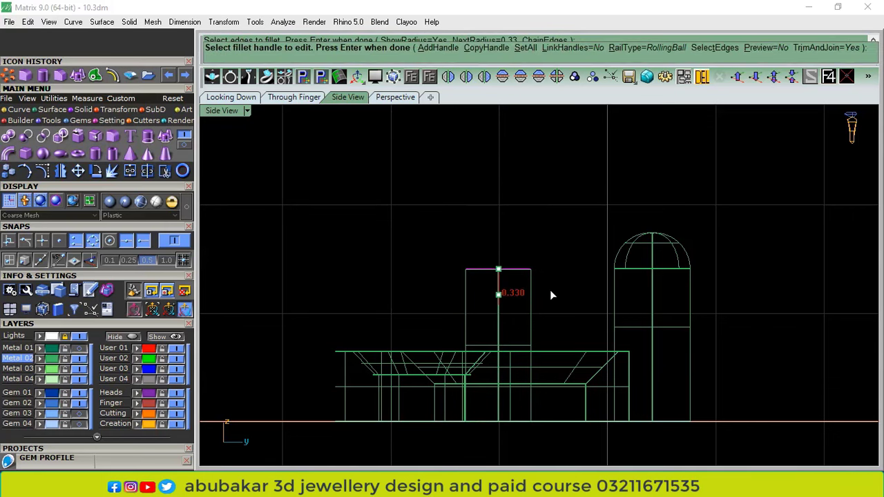
key("Return")
scroll(497, 304, "up", 3)
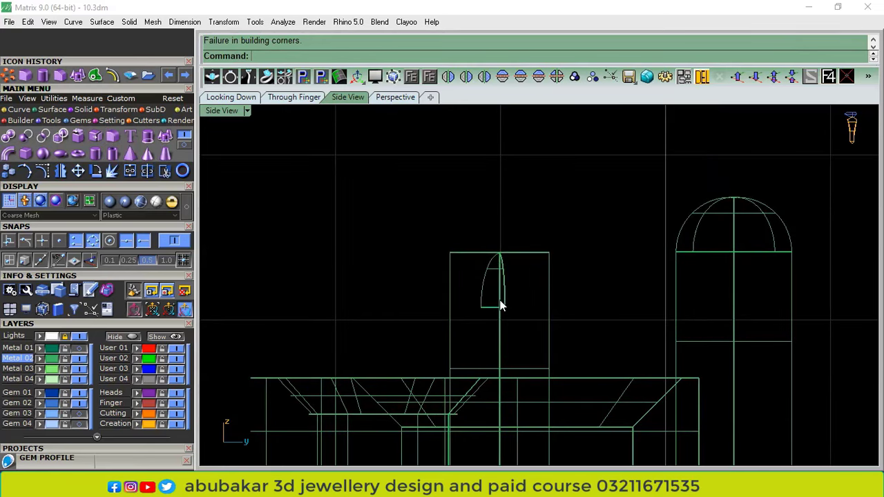
key("ctrl+z")
Round the top edge of the smaller prong cylinder with a 0.29 mm fillet
key("Return")
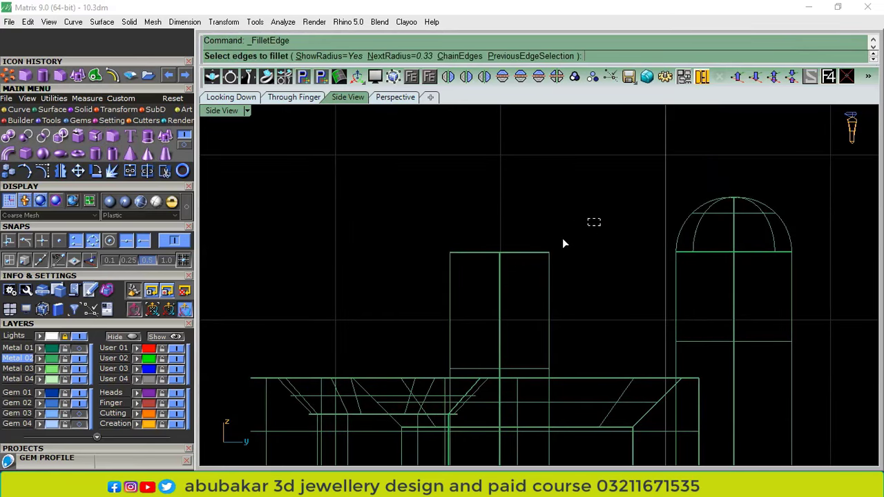
left_click_drag(563, 243, 525, 290)
key("Return")
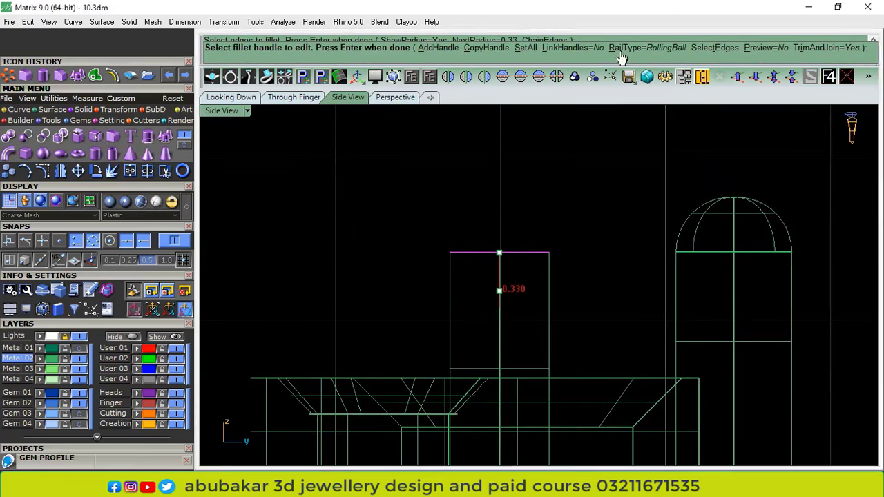
left_click(525, 48)
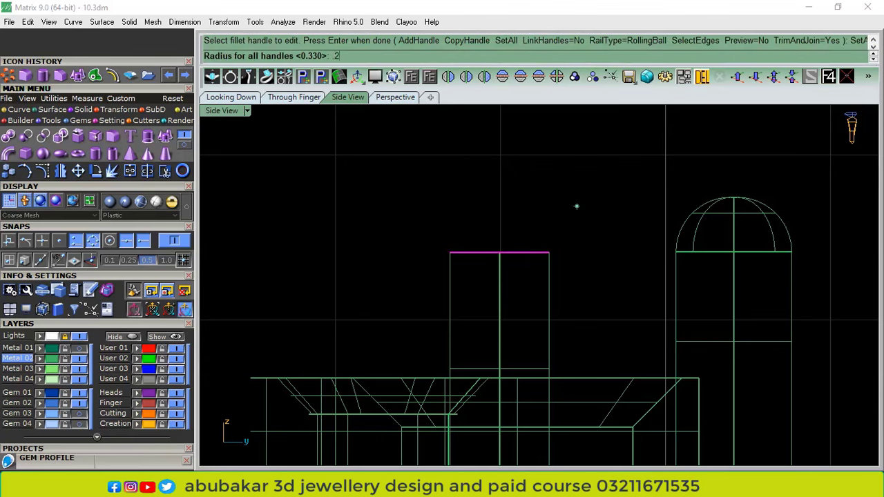
type(".29")
key("Return")
key("Return")
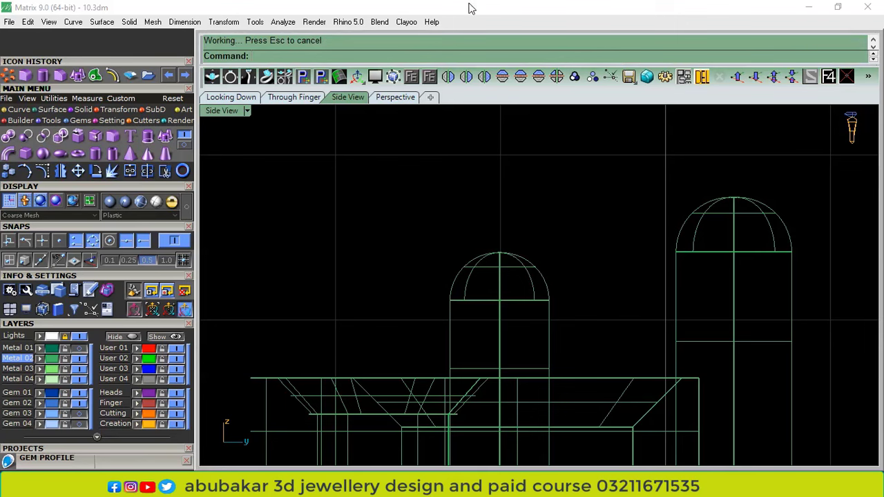
Align the smaller prong's move axis with the smaller seat's radius and shift the prong outward to barely overlap the rim
left_click(398, 99)
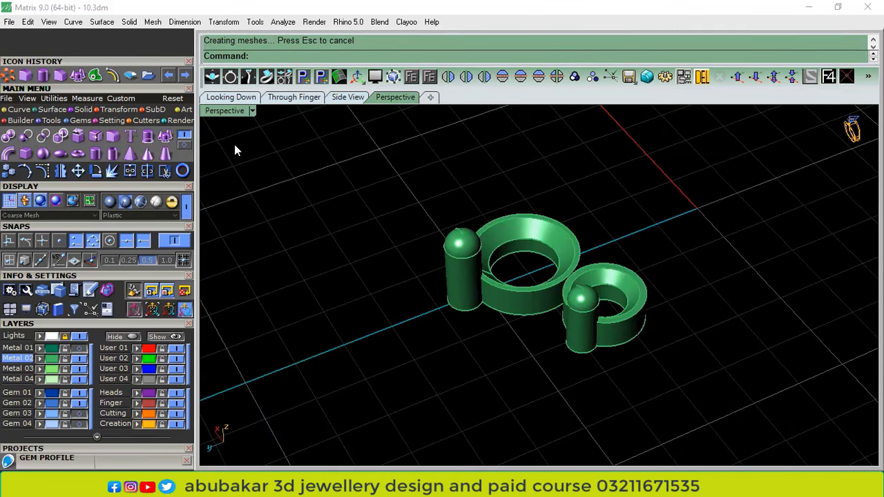
left_click(231, 98)
left_click(453, 267)
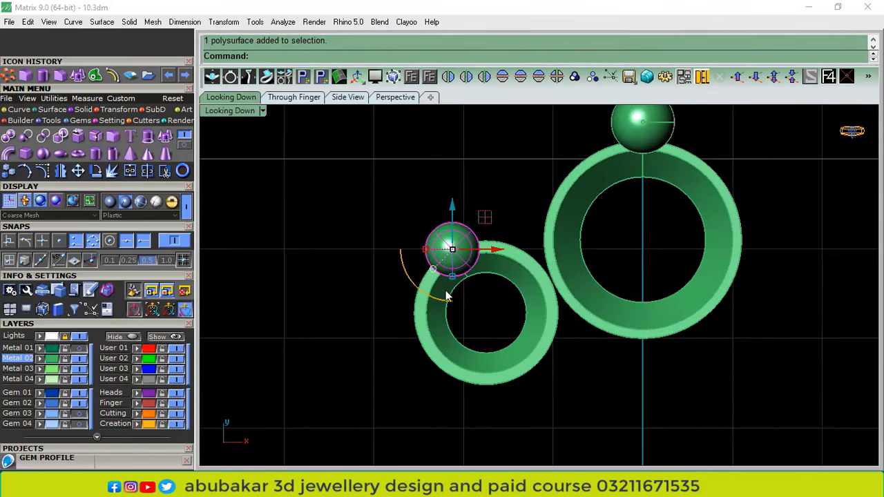
left_click_drag(449, 305, 483, 293)
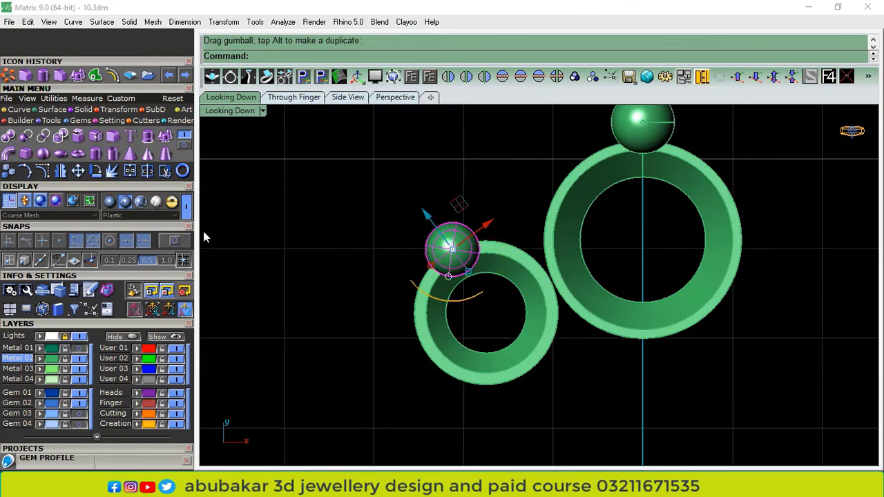
scroll(455, 250, "up", 2)
left_click_drag(424, 219, 382, 211)
scroll(484, 254, "down", 3)
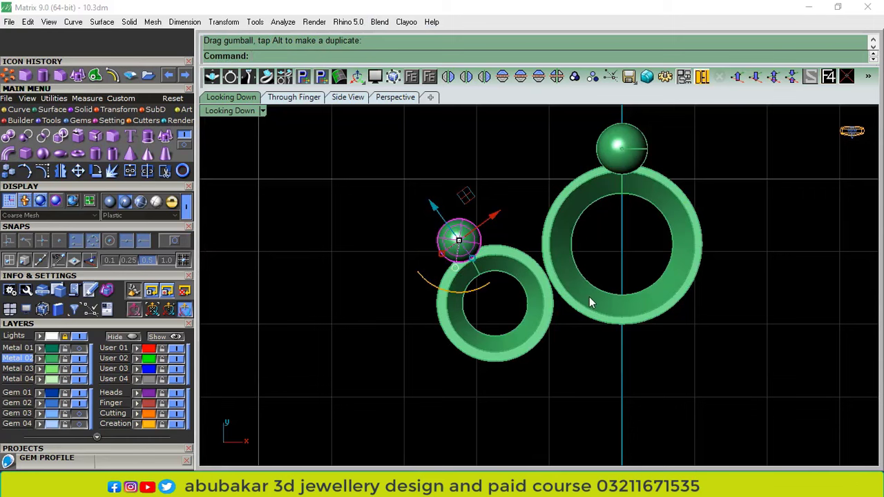
Rotate the smaller seat together with its prong slightly counterclockwise about the origin, away from the larger seat
left_click(502, 256, "shift")
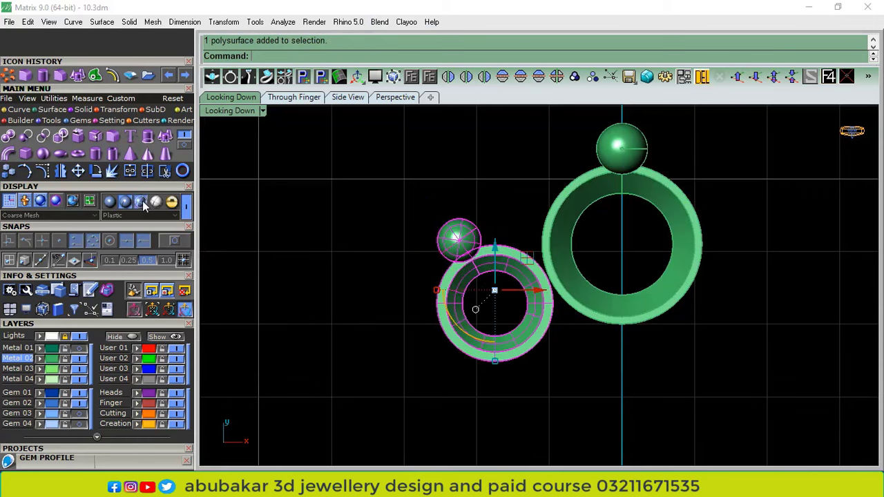
left_click(95, 171)
left_click(400, 163)
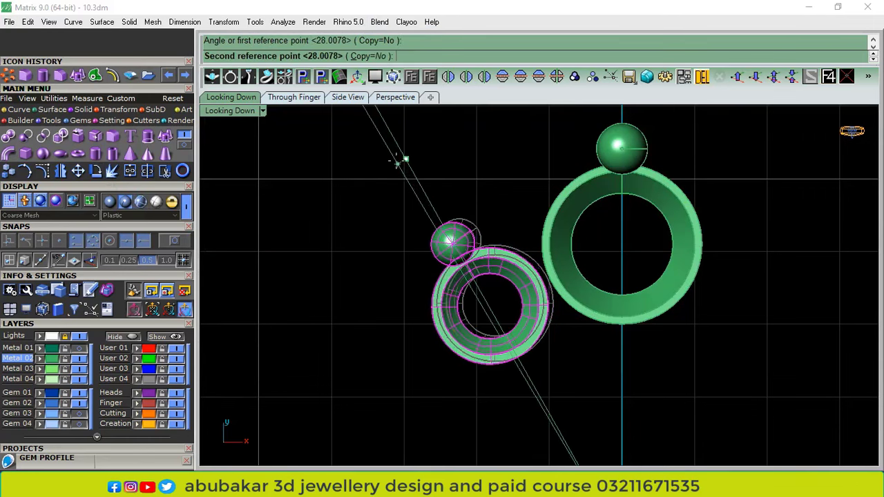
left_click(392, 170)
Try a polar array of six copies over 360 degrees of both halo seats and prongs about the origin, and undo it
key("ctrl+a")
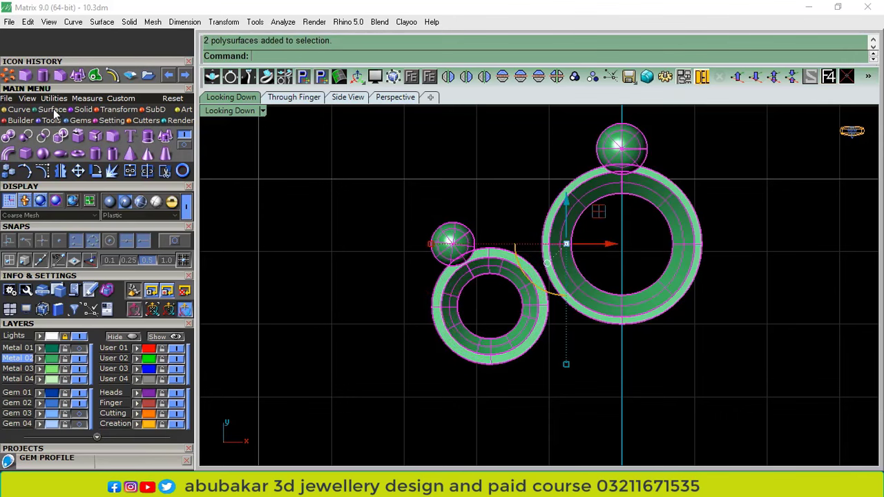
left_click(13, 78)
key("Return")
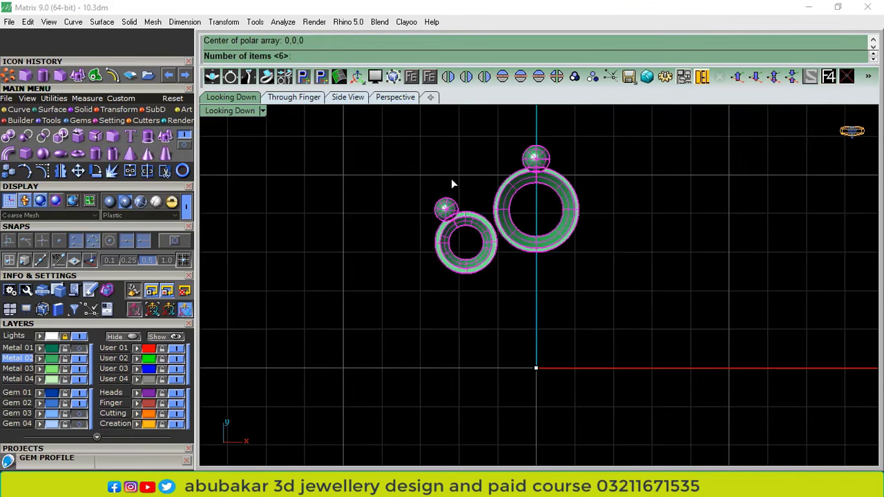
key("Return")
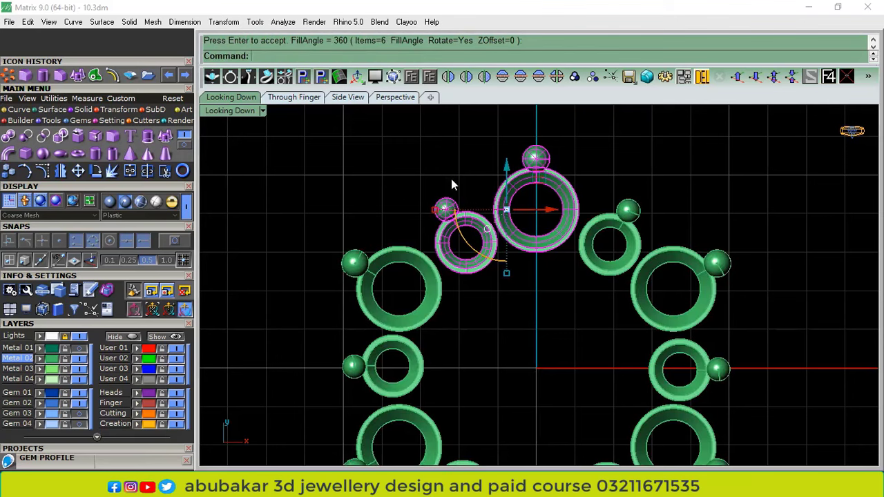
key("ctrl+z")
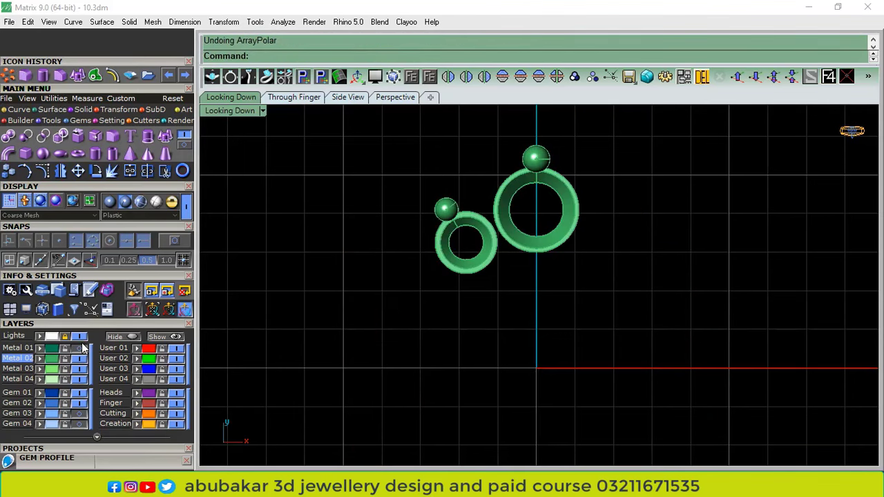
Show the Metal 01 layer containing the centre seat and its prongs
left_click(80, 349)
scroll(531, 190, "up", 2)
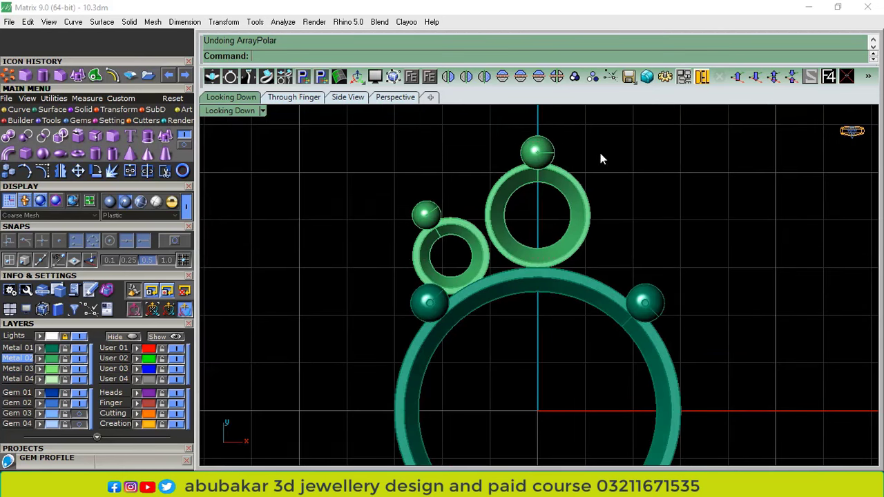
Try shifting the halo seats with their prongs slightly toward the centre seat, and undo the shift
left_click_drag(600, 151, 442, 227)
scroll(522, 275, "up", 6)
left_click_drag(487, 309, 486, 316, "shift")
left_click(834, 117)
left_click(629, 215)
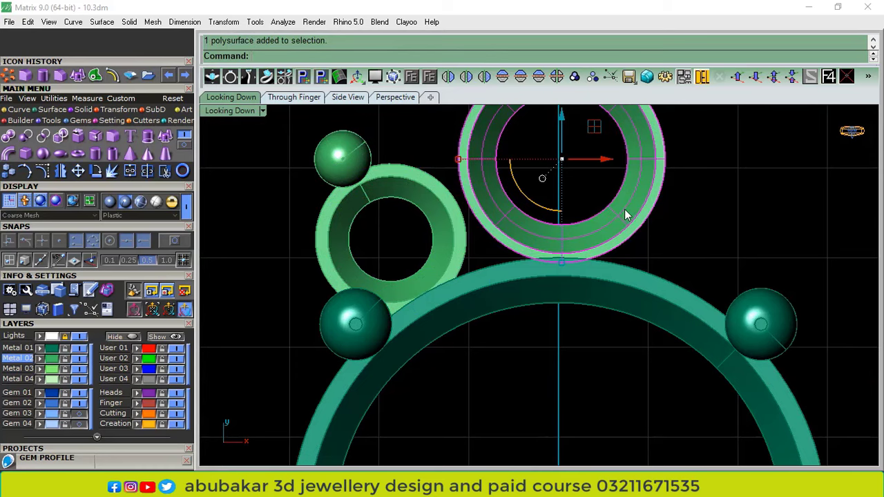
key("ctrl+z")
scroll(476, 256, "down", 4)
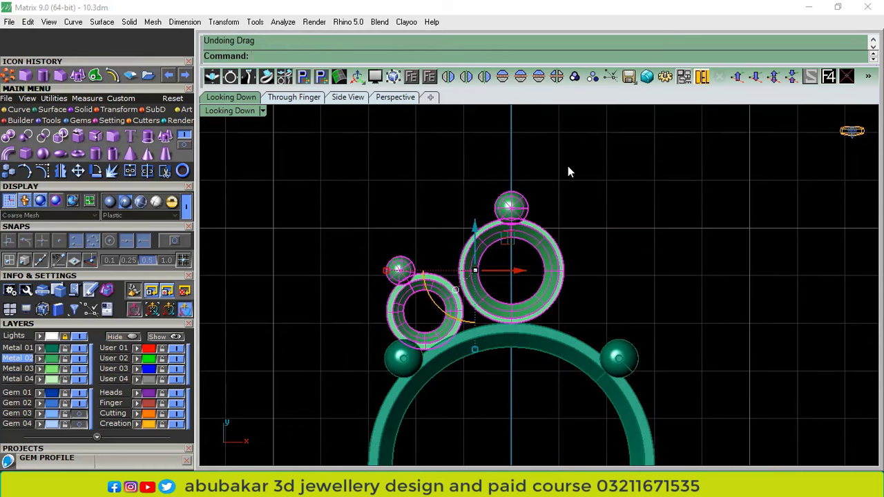
Raise the centre seat together with its four prongs vertically, well above the halo seats, in the shaded Side View
left_click(508, 319)
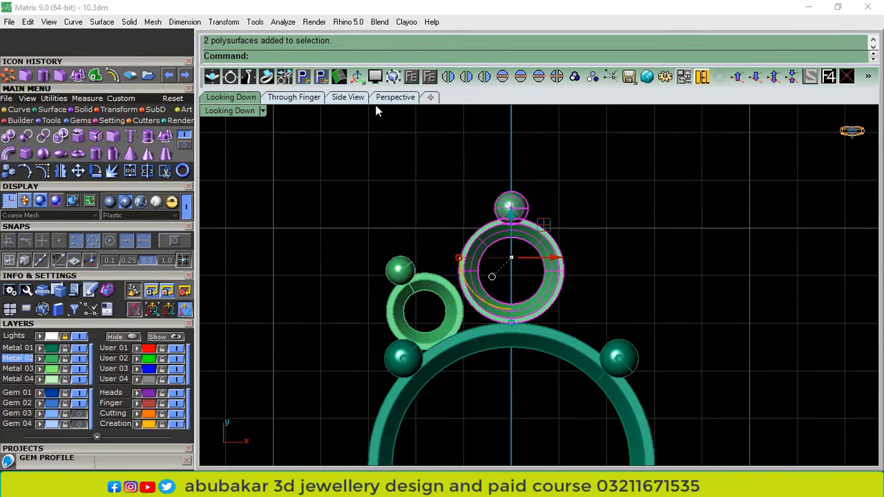
left_click(351, 99)
scroll(556, 204, "down", 10)
right_click_drag(438, 178, 452, 305)
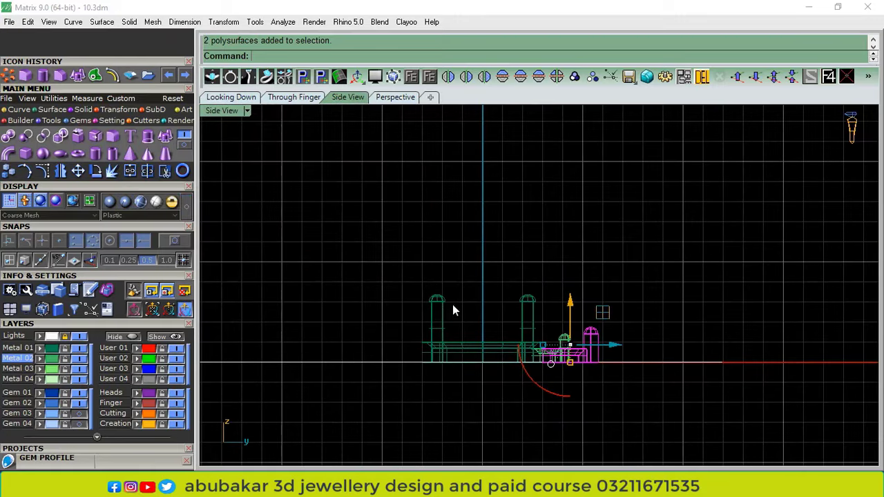
left_click(439, 306)
left_click(138, 205)
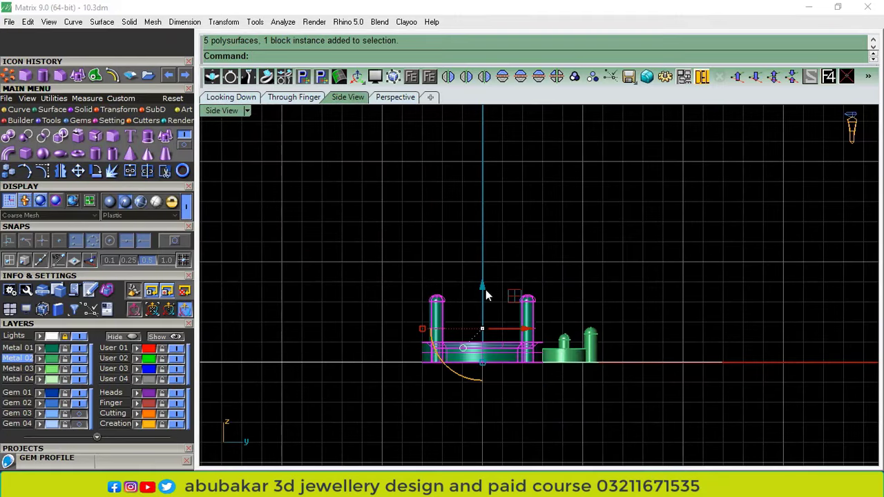
left_click_drag(486, 289, 493, 166)
left_click(631, 376)
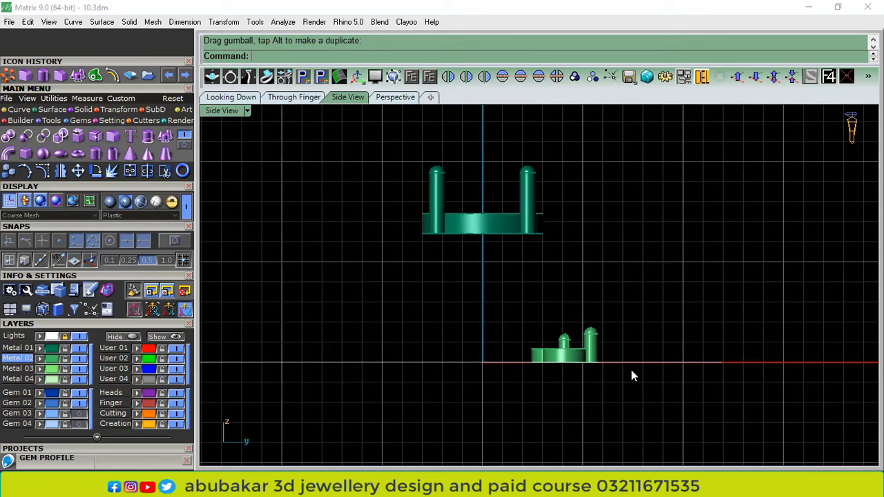
Raise the larger halo seat with its prong until its base sits slightly below the centre seat's base
left_click(588, 347)
scroll(584, 348, "up", 1)
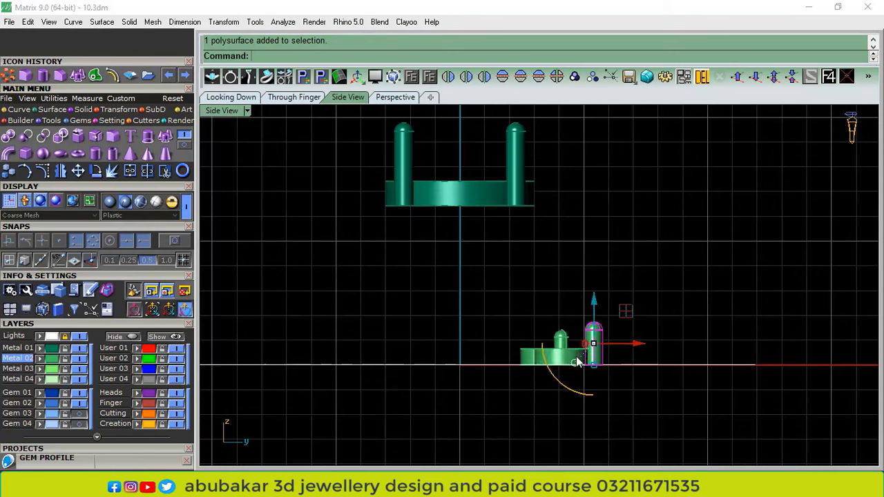
left_click(573, 78)
left_click_drag(598, 314, 596, 169)
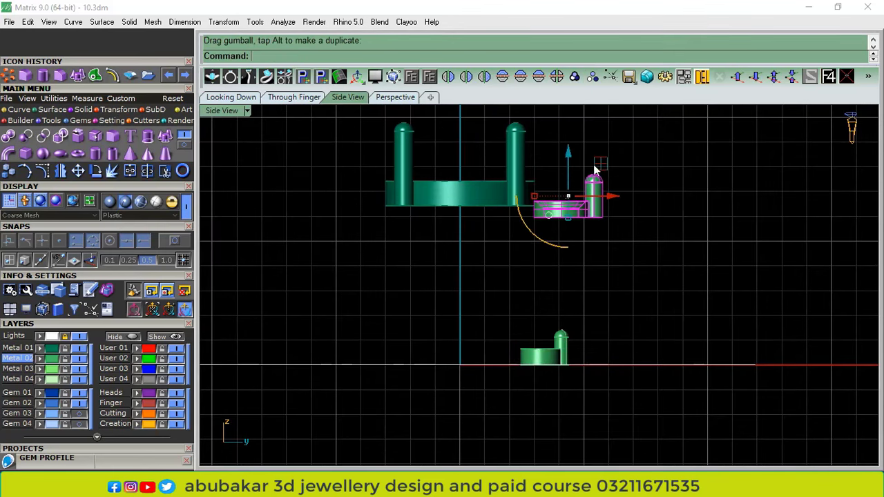
scroll(523, 199, "up", 3)
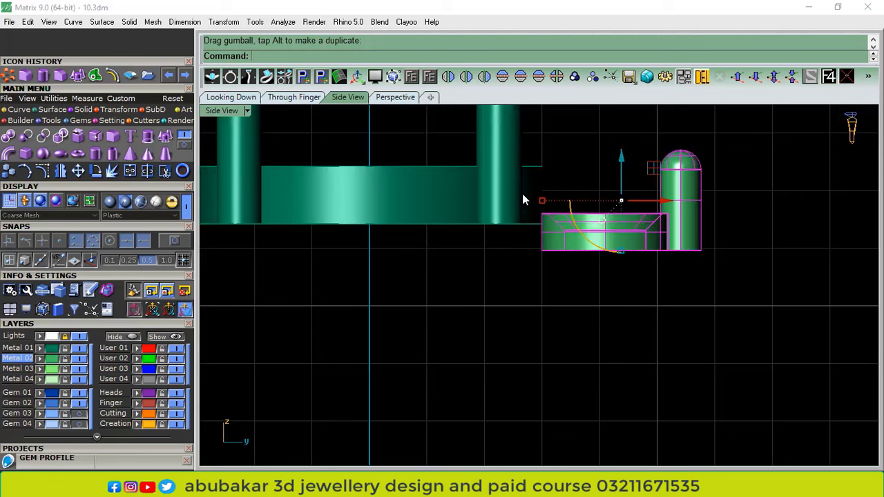
Rotate the larger halo seat and its prong about the seat's inner bottom corner so they tilt outward and down
left_click(96, 171)
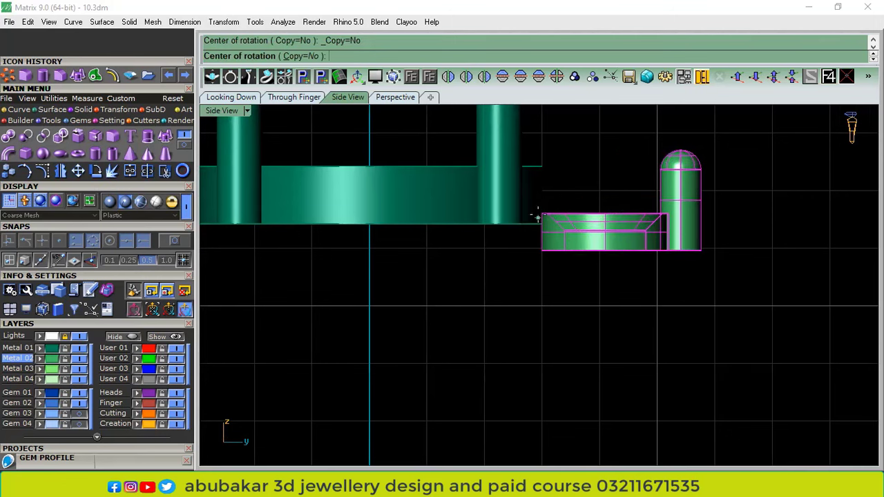
left_click(538, 250)
left_click(716, 238)
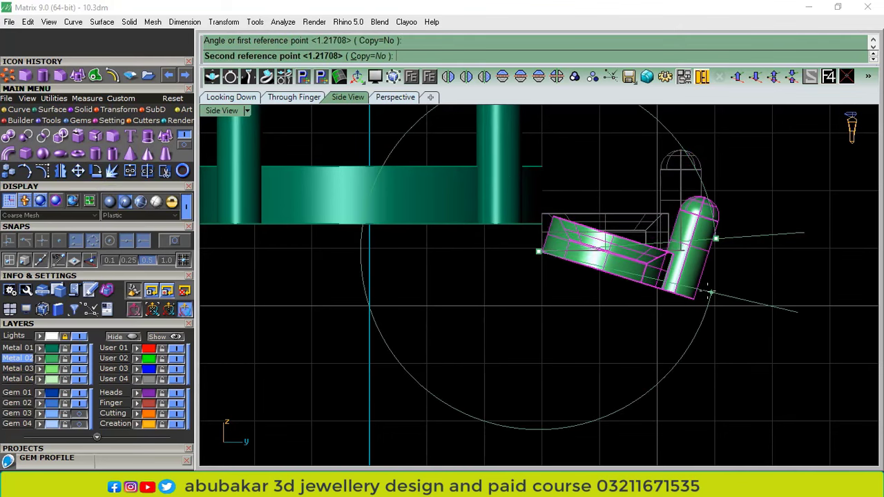
left_click(709, 297)
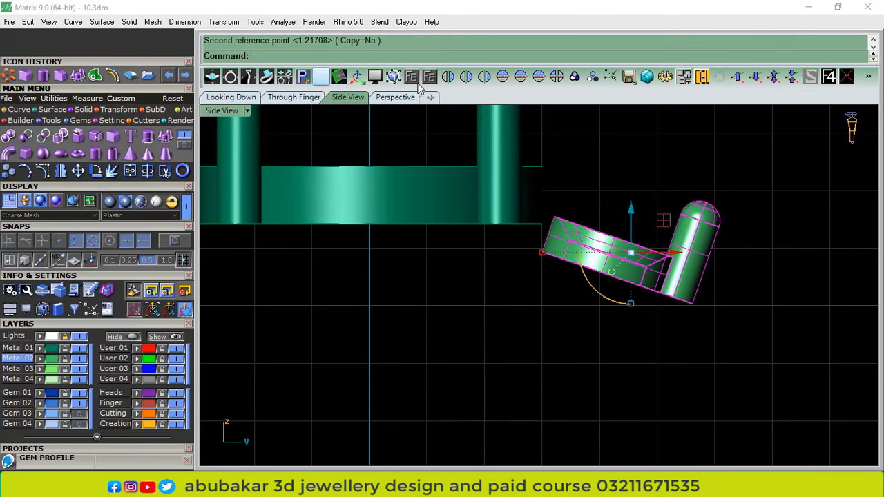
Raise the smaller halo seat with its prong to about the height of the tilted larger seat
left_click(399, 98)
scroll(531, 324, "down", 10)
right_click_drag(584, 265, 559, 335, "shift")
scroll(603, 319, "up", 7)
scroll(529, 334, "up", 5)
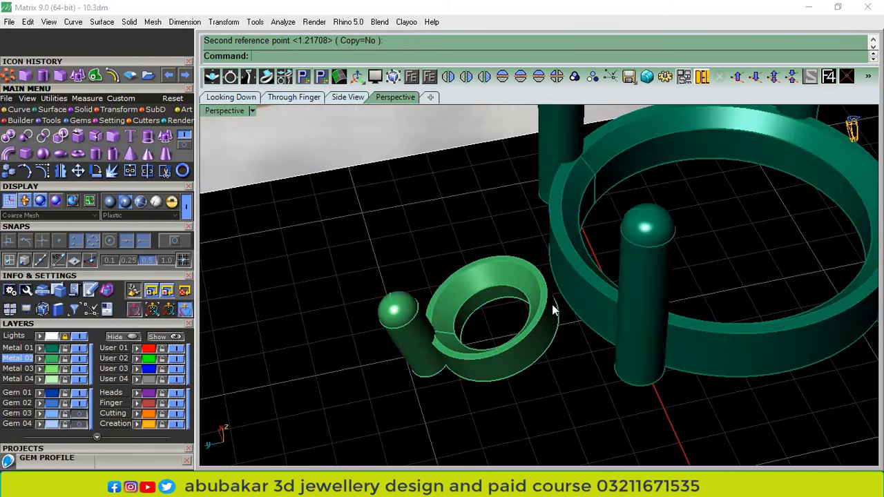
scroll(511, 277, "down", 5)
left_click(515, 349)
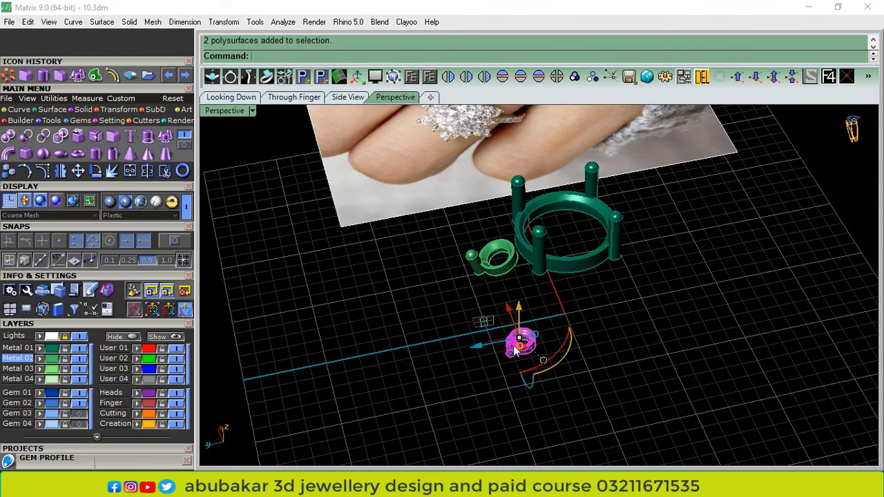
left_click_drag(520, 318, 520, 253)
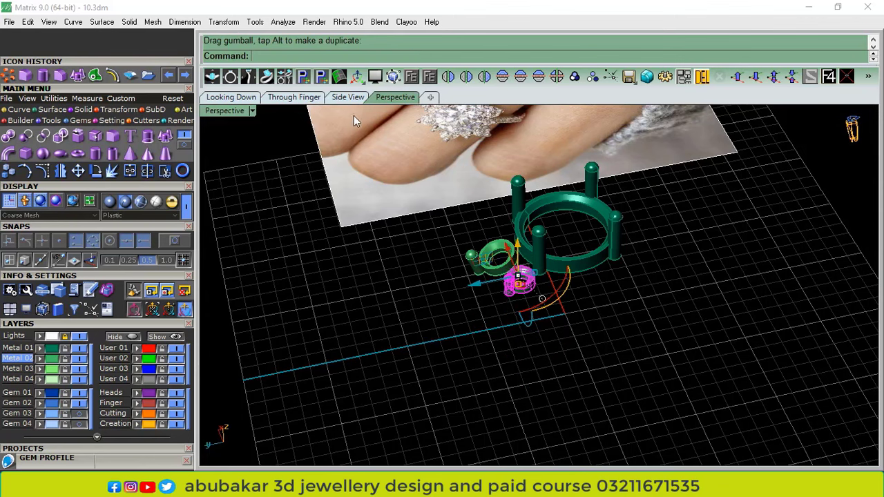
left_click(339, 97)
left_click_drag(566, 213, 598, 196)
left_click(399, 98)
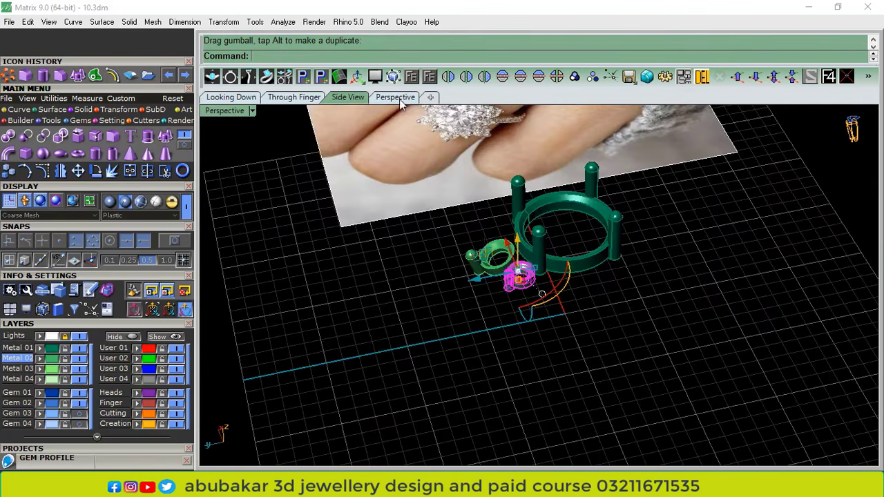
Relocate the smaller seat's gumball to its inner rim near the centre seat and align its axis with the seat's radius
scroll(504, 295, "up", 2)
left_click(231, 98)
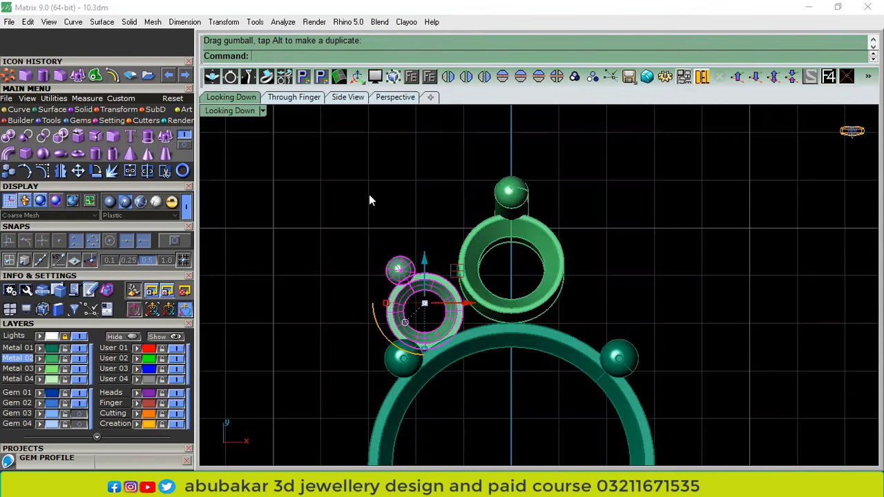
scroll(411, 319, "up", 2)
left_click_drag(412, 347, 433, 341, "ctrl")
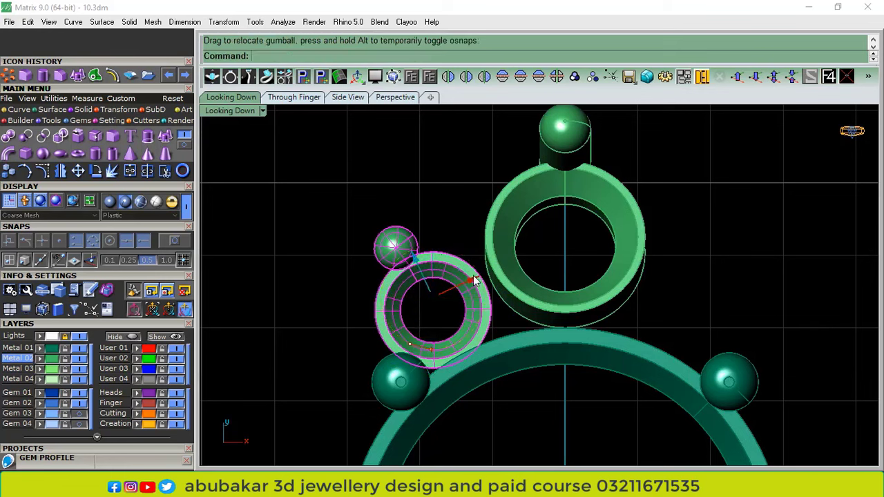
left_click_drag(475, 280, 466, 283, "ctrl")
left_click_drag(411, 261, 407, 302, "ctrl")
scroll(445, 374, "up", 4)
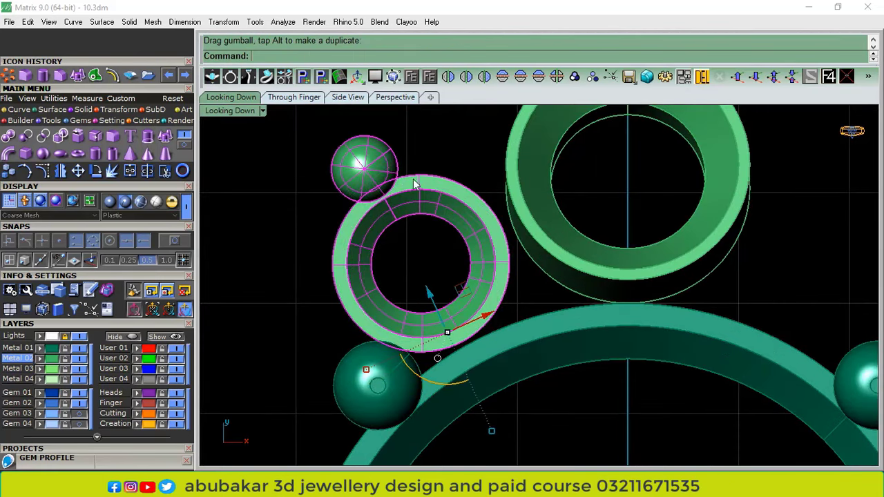
Adjust the smaller seat and prong beside the centre seat, raising them so the rim lines up with the larger seat's rim
left_click(395, 98)
right_click_drag(619, 304, 530, 315)
scroll(532, 267, "up", 8)
left_click_drag(549, 318, 563, 315)
right_click_drag(536, 322, 711, 283)
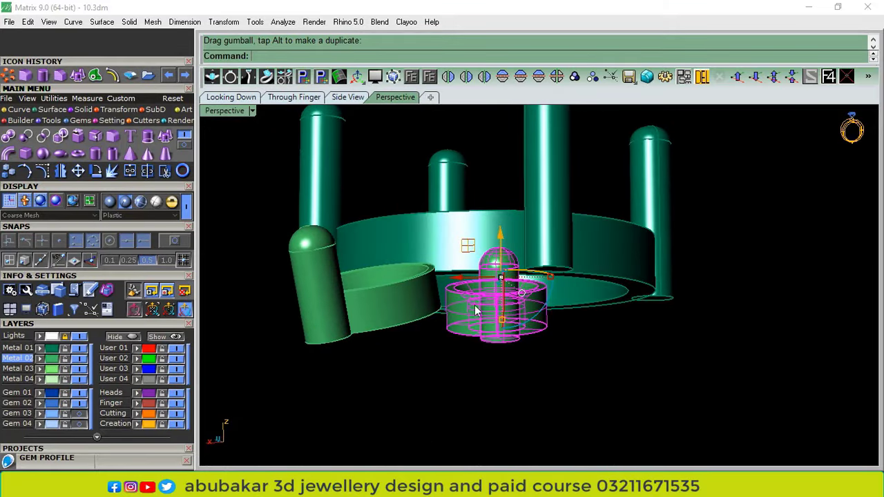
scroll(474, 305, "up", 3)
left_click_drag(532, 237, 557, 200)
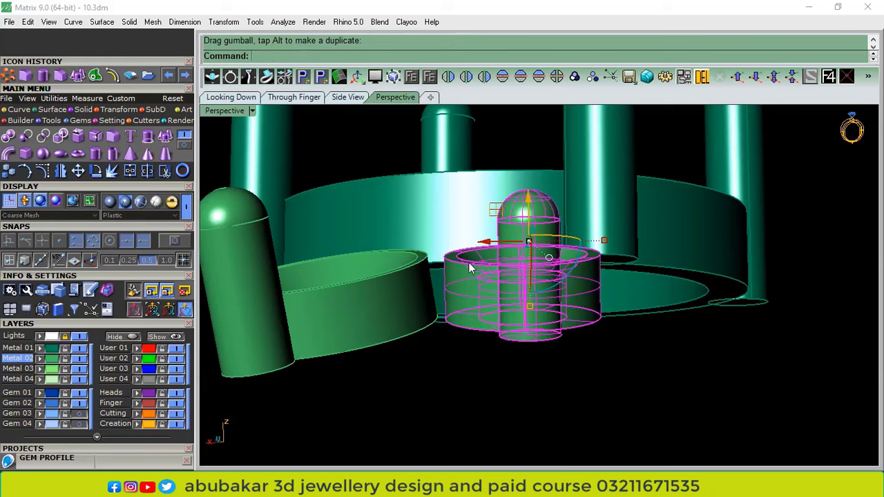
Shift the smaller seat with its prong slightly outward along its radius and scale it up slightly to close the gap
right_click_drag(470, 265, 526, 309)
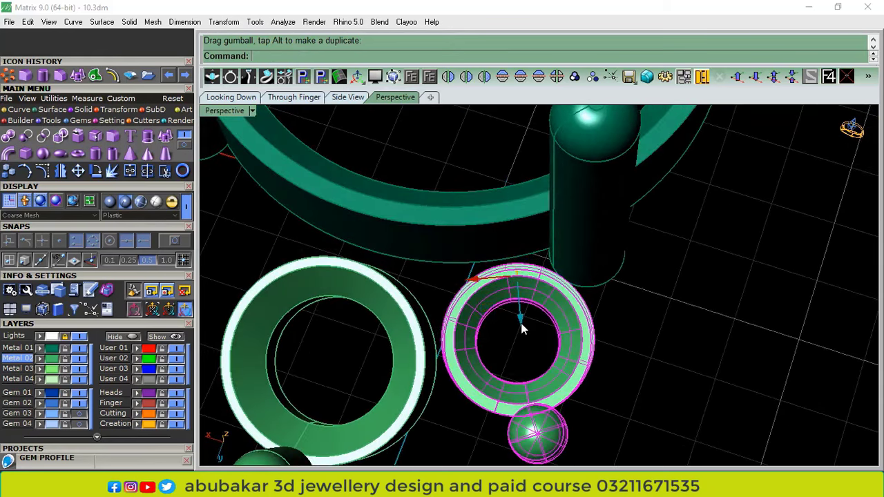
left_click_drag(520, 328, 508, 352)
scroll(619, 280, "up", 3)
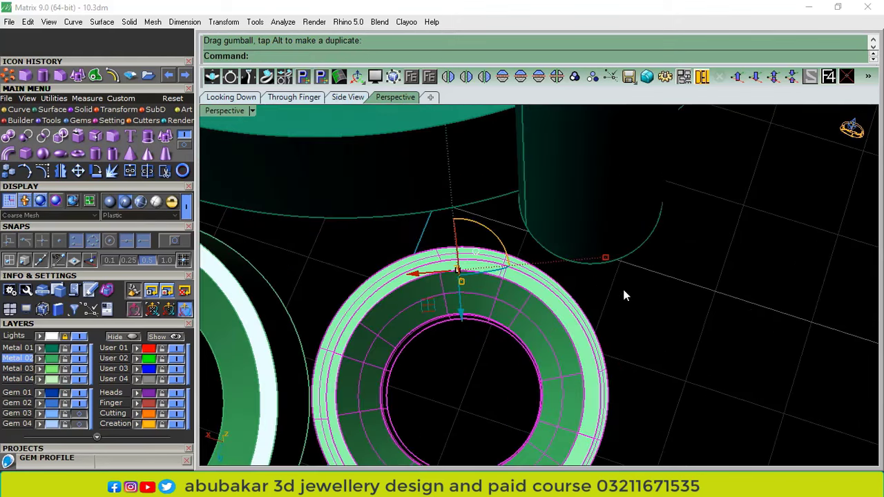
scroll(611, 259, "down", 4)
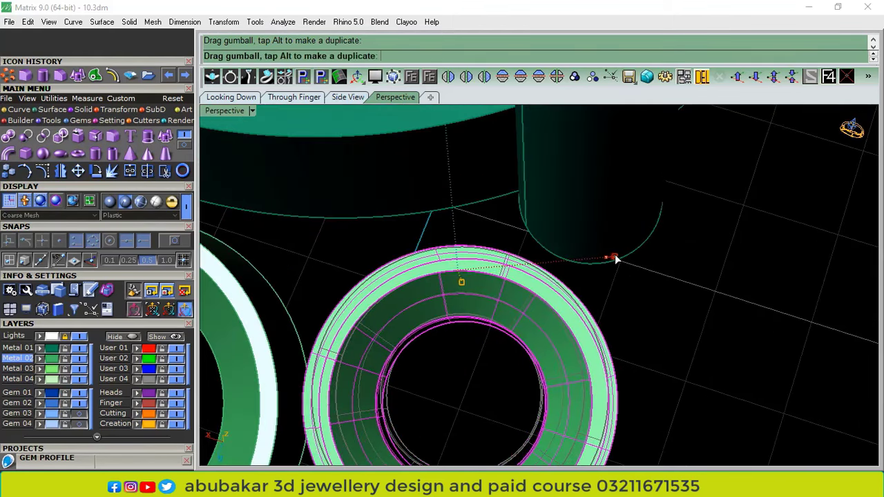
left_click_drag(460, 301, 461, 312)
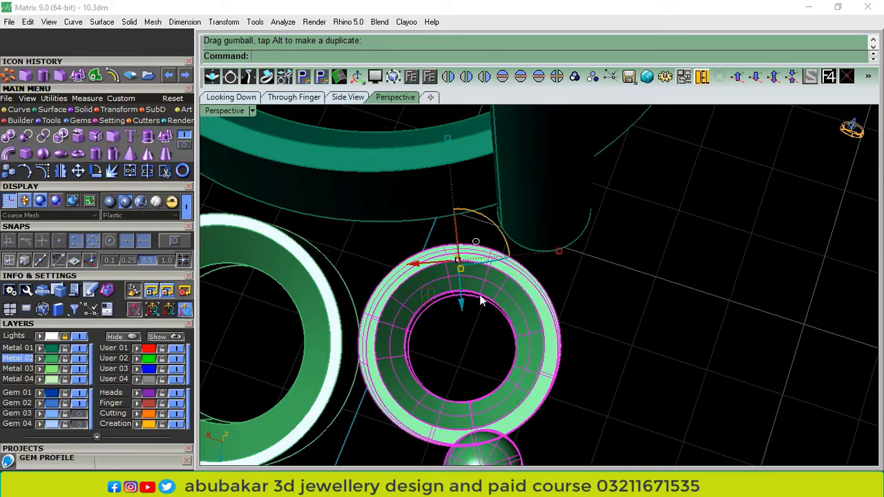
Try a six-item, 360-degree polar array of both adjusted halo seats with their prongs, and undo it
scroll(628, 333, "down", 4)
left_click_drag(627, 332, 287, 401)
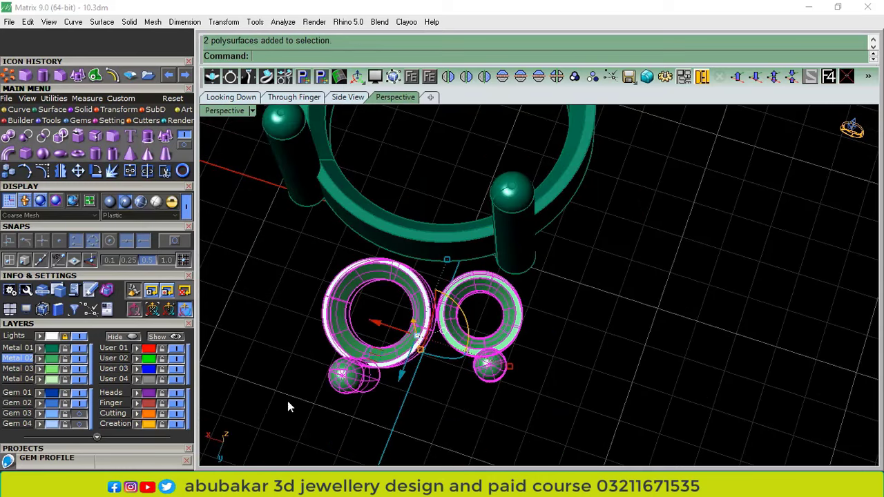
left_click(8, 74)
key("Return")
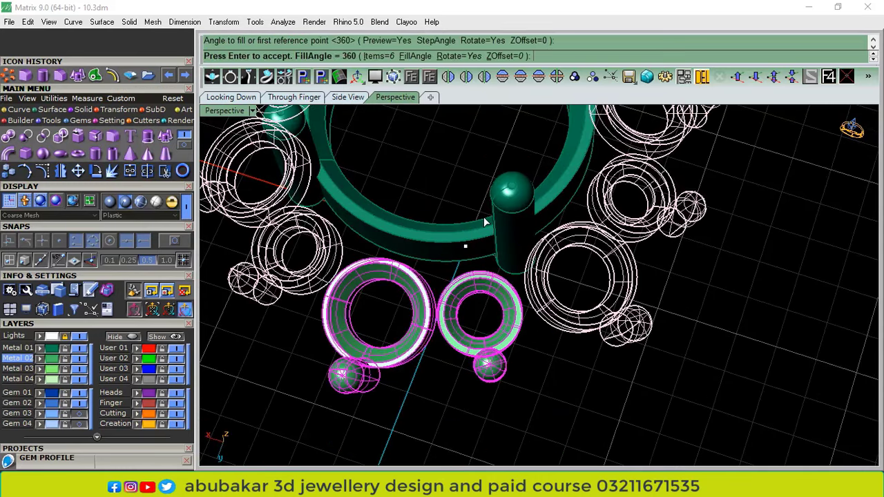
key("Return")
key("Return")
left_click(551, 349)
right_click_drag(551, 344, 557, 349)
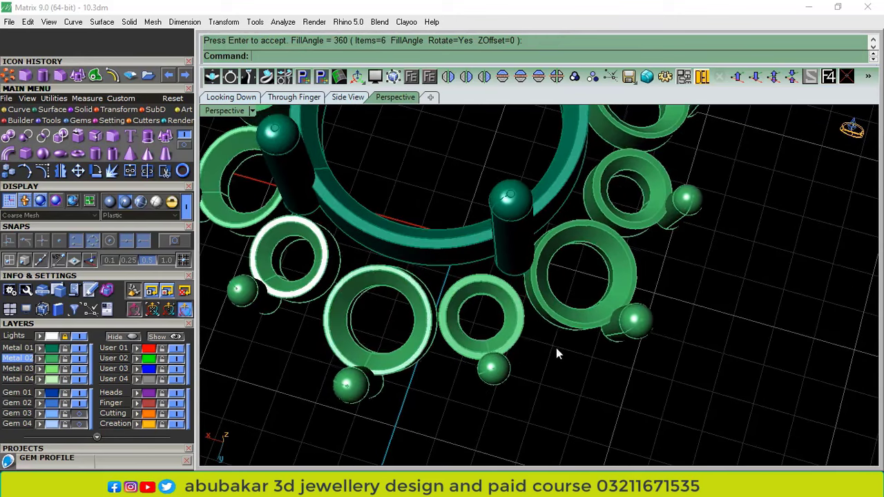
left_click(505, 351)
key("ctrl+z")
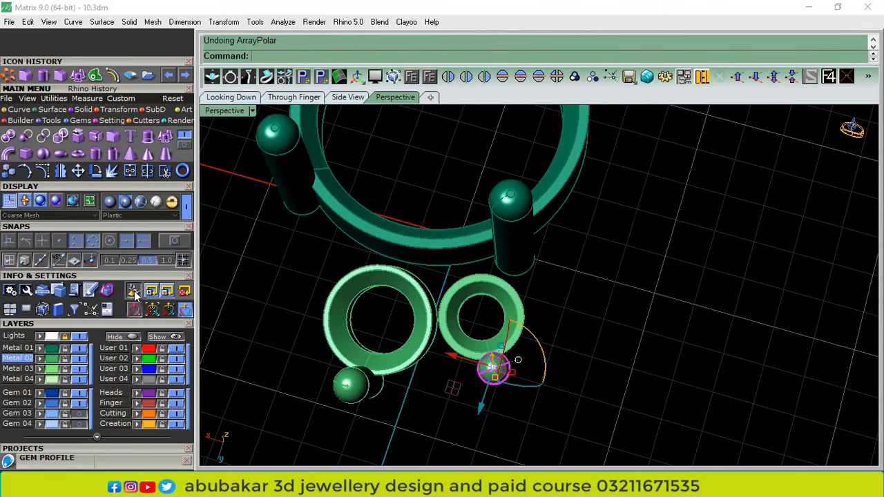
Polar-array both halo seats with their prongs around the origin, six items filling 360 degrees
left_click_drag(621, 324, 212, 439)
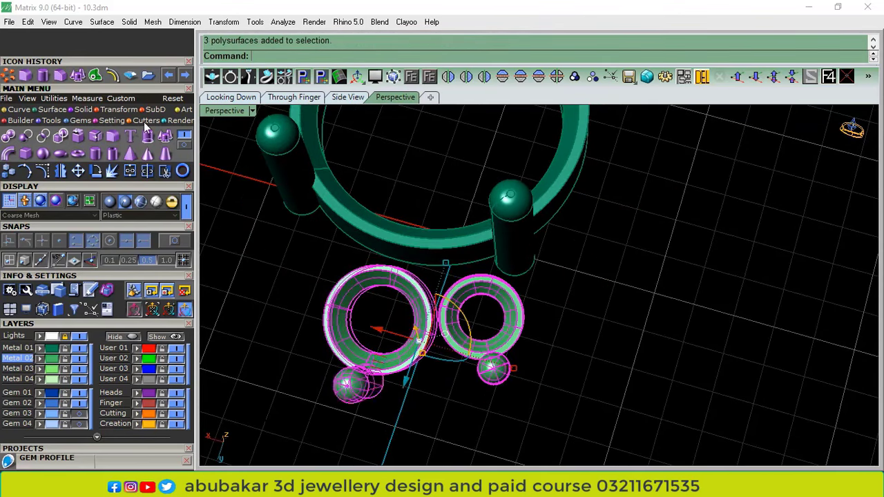
left_click(9, 74)
right_click_drag(608, 324, 517, 346)
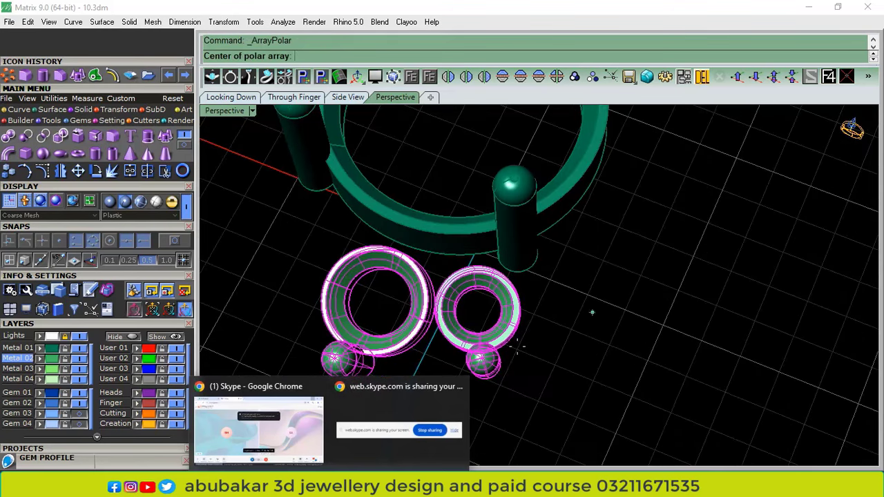
left_click(293, 388)
left_click(811, 12)
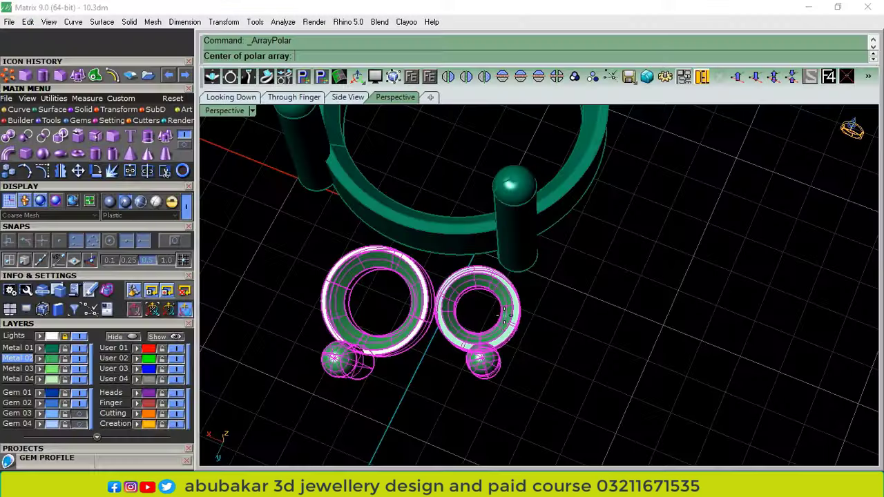
type("0")
key("Return")
key("Return")
key("Return")
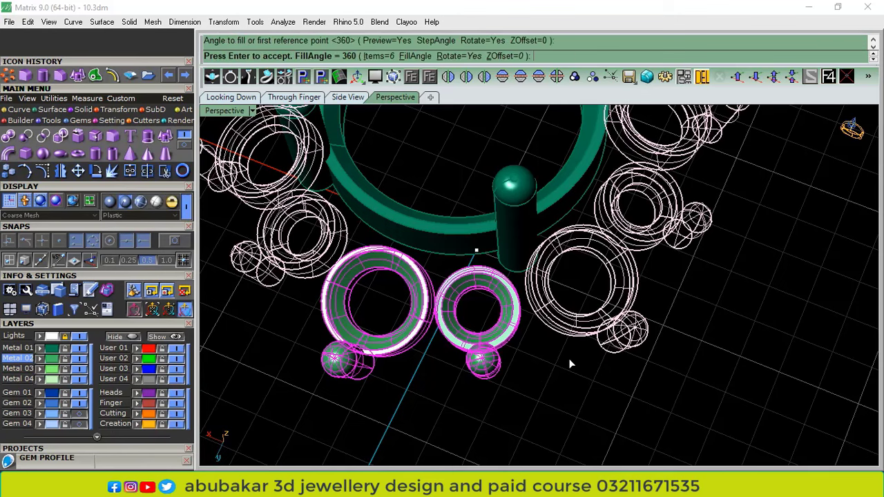
key("Return")
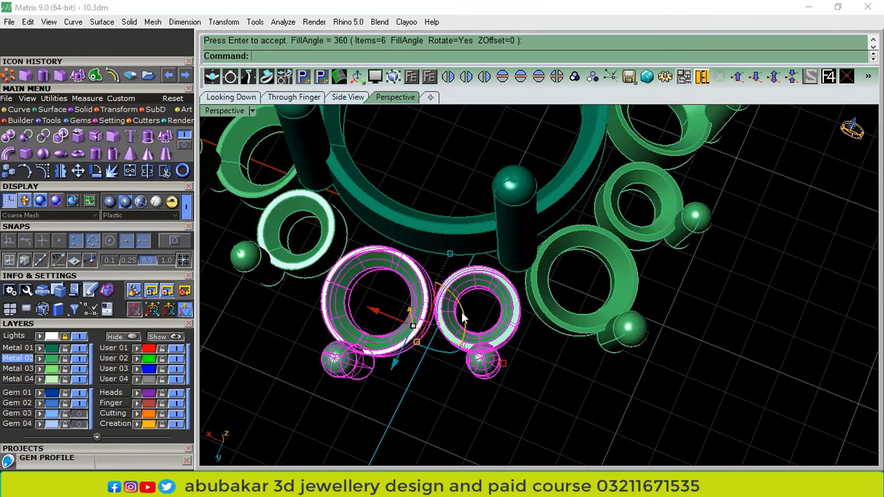
In the top view, rotate a small halo seat and its prong slightly about the origin, away from the large seat beside it
left_click(255, 98)
left_click(282, 267)
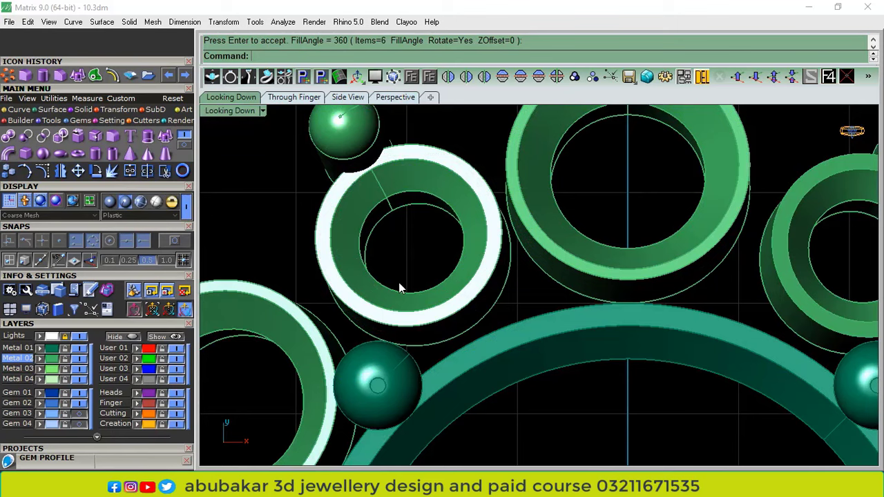
left_click(483, 276)
left_click(330, 135, "shift")
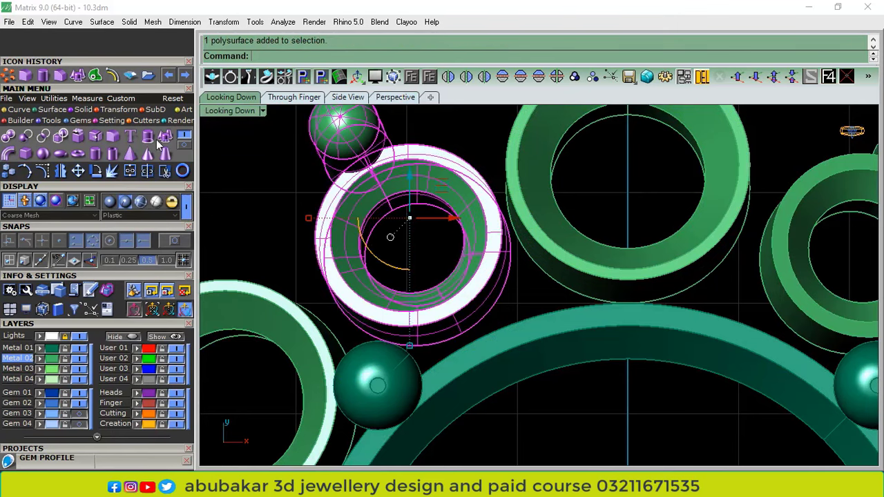
left_click(98, 174)
type("0")
key("Return")
scroll(439, 272, "down", 8)
scroll(412, 176, "up", 4)
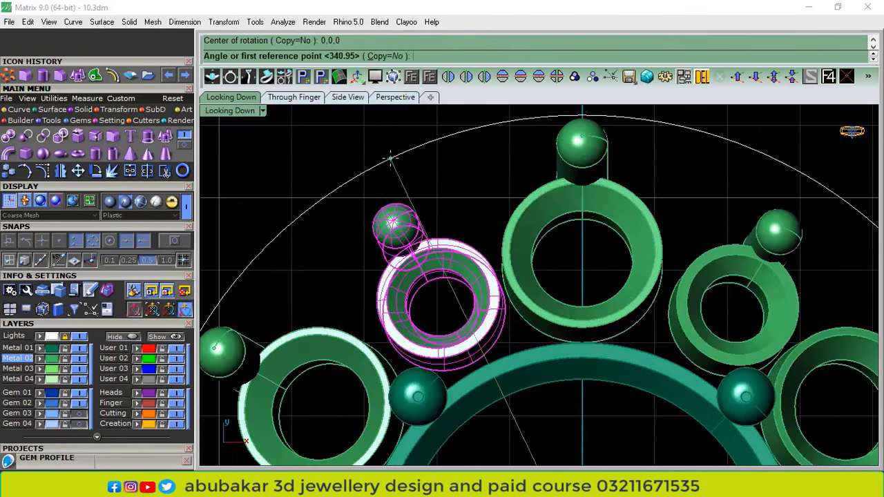
left_click(390, 159)
left_click(383, 161)
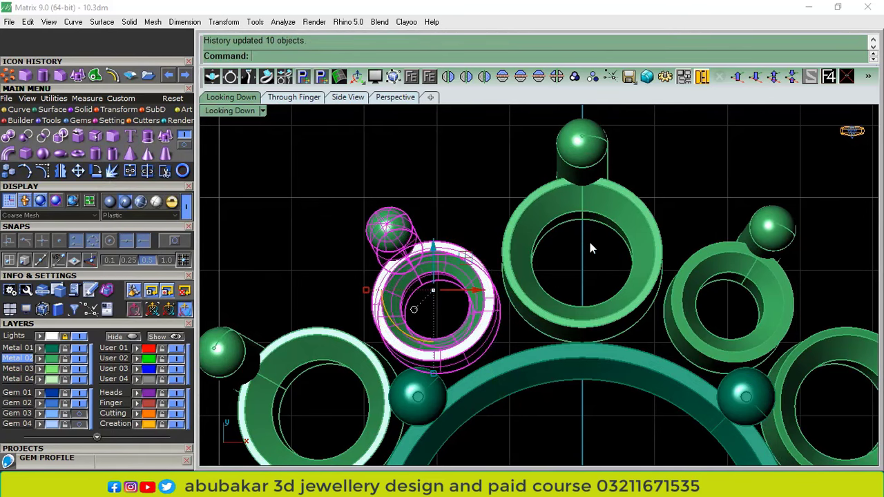
Fine-tune the small seat and prong's rotation about the origin to even the gaps to the neighbouring large seats
right_click(463, 325)
scroll(367, 197, "up", 4)
left_click(367, 170)
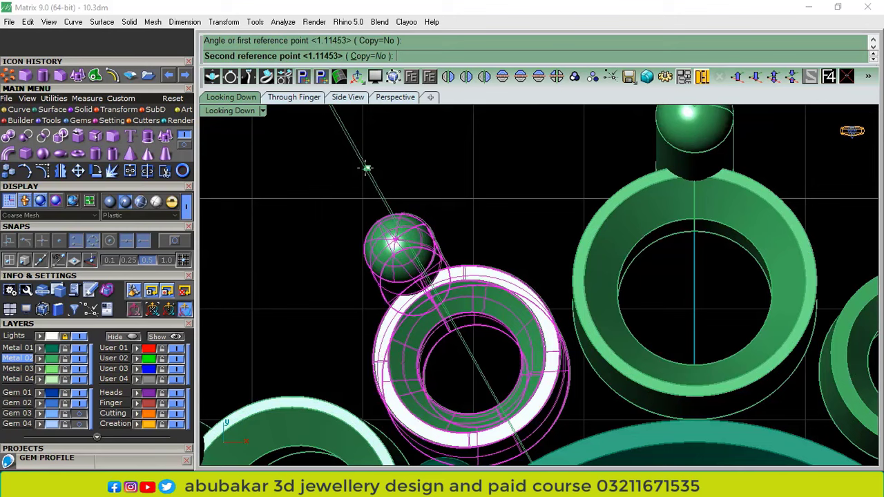
left_click(421, 206)
scroll(429, 203, "down", 4)
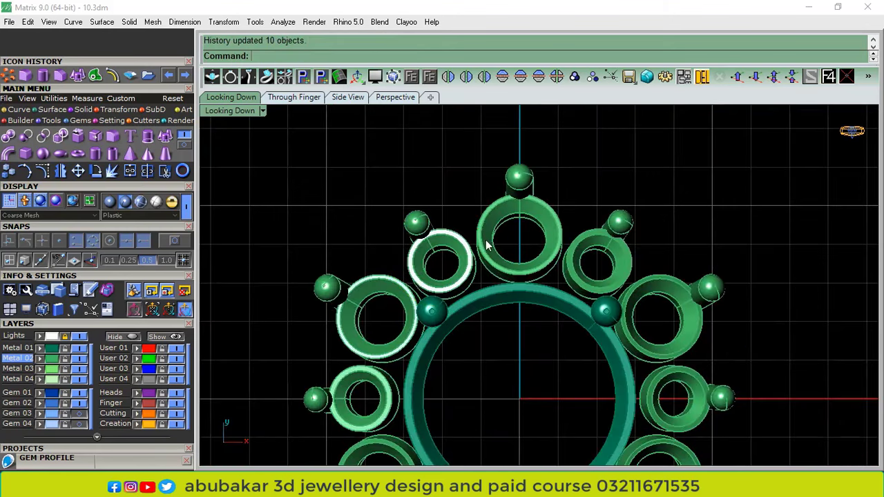
scroll(487, 245, "down", 4)
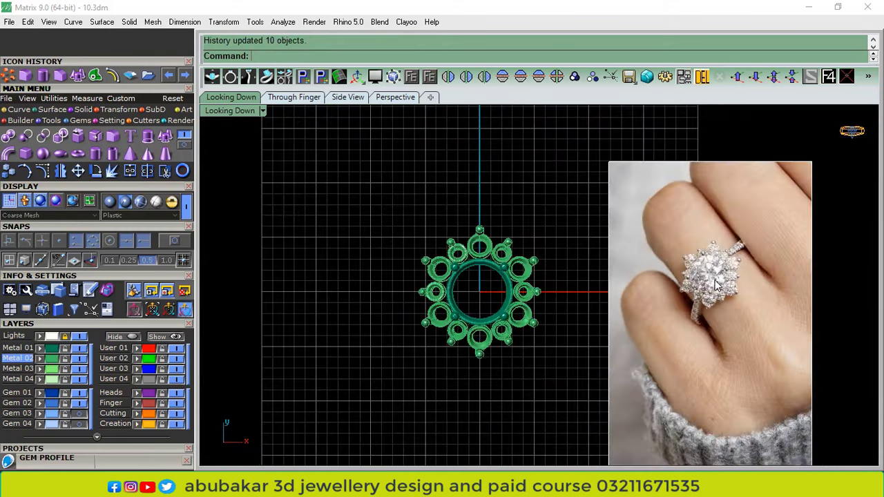
Align the gumball with the small seat's radius and shift the small seat and prong slightly inward toward the centre seat
scroll(714, 280, "up", 6)
right_click_drag(447, 290, 515, 304)
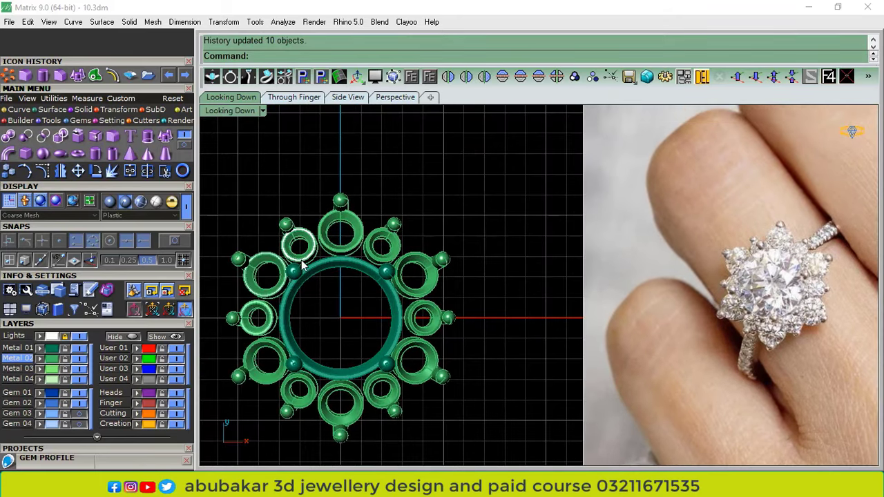
scroll(301, 265, "up", 5)
left_click(325, 302)
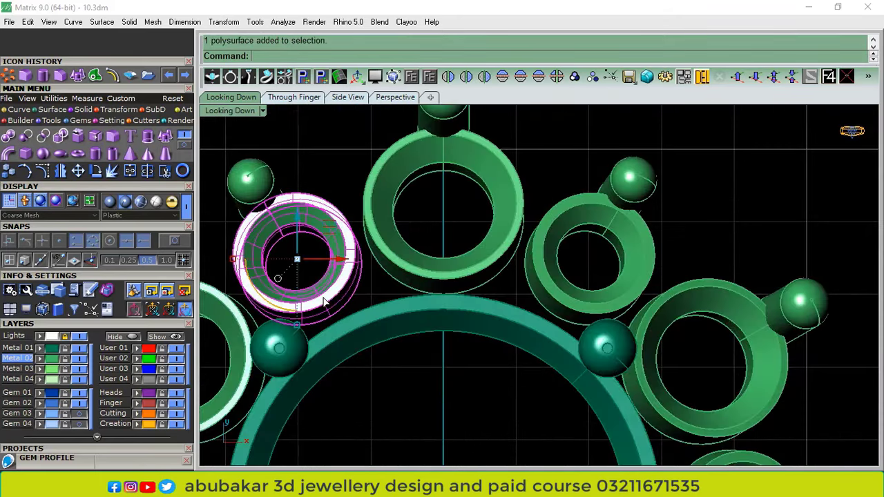
left_click(261, 180, "shift")
left_click_drag(281, 293, 308, 288, "ctrl")
scroll(306, 287, "down", 6)
scroll(309, 293, "down", 2)
scroll(787, 290, "up", 6)
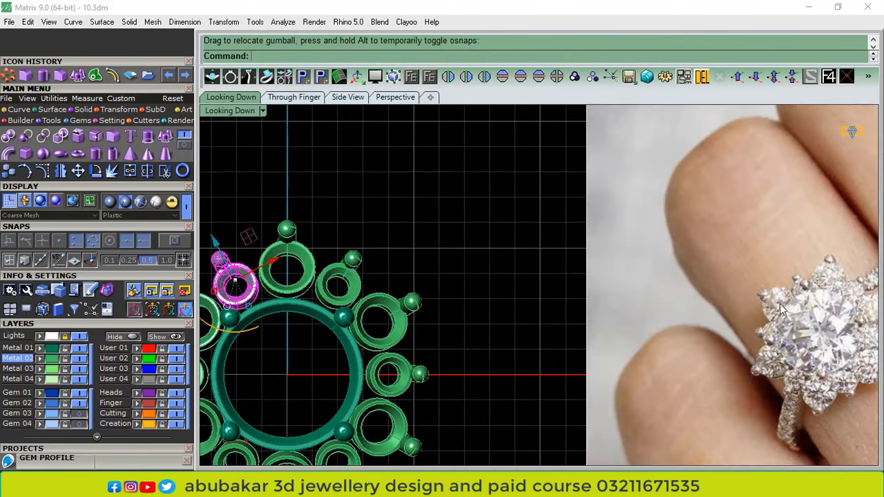
scroll(692, 220, "down", 5)
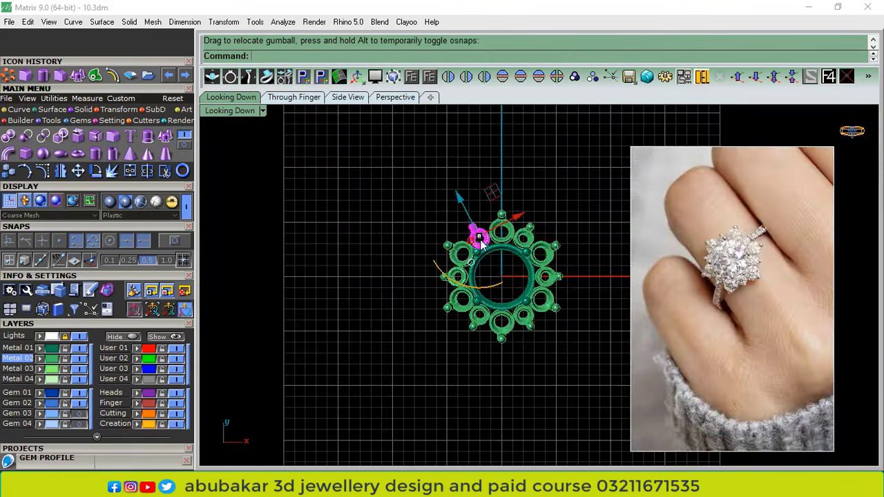
scroll(470, 207, "up", 5)
left_click_drag(467, 186, 467, 202)
Move the large halo seat on the vertical axis and its prong slightly outward from the centre seat
left_click(602, 238)
right_click_drag(640, 166, 559, 323)
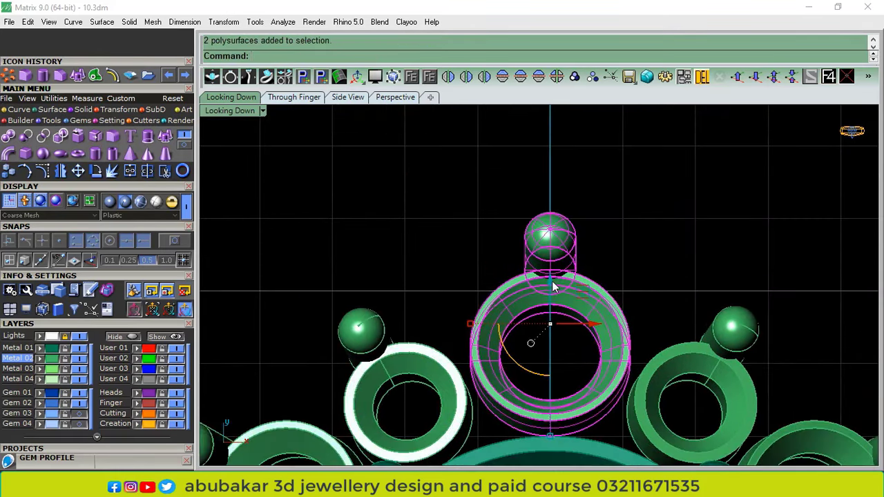
left_click_drag(552, 281, 567, 270)
scroll(506, 211, "down", 4)
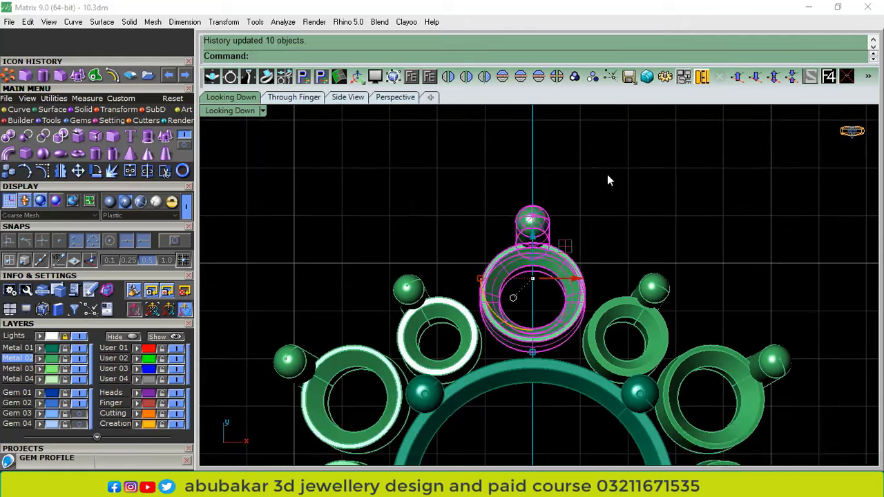
left_click(607, 176)
scroll(414, 228, "down", 7)
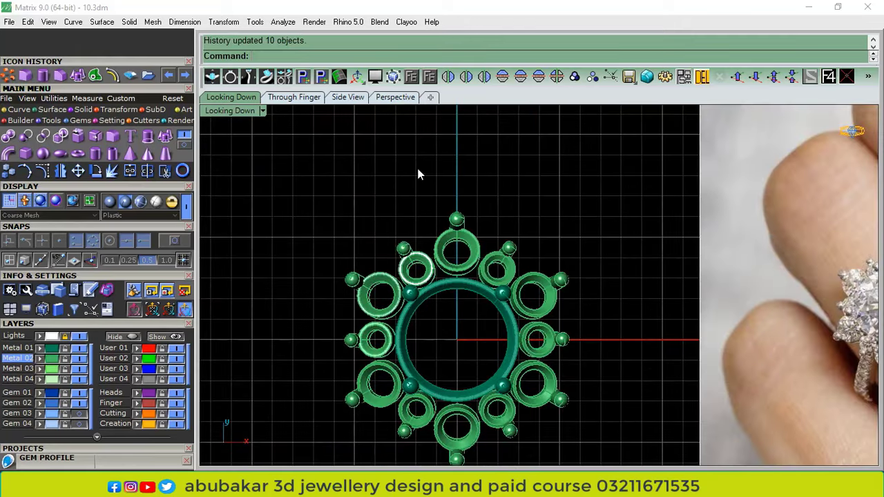
Show the Gem 03 layer in the perspective view and raise the two loose halo gems up to their seats
left_click(408, 97)
scroll(568, 279, "down", 5)
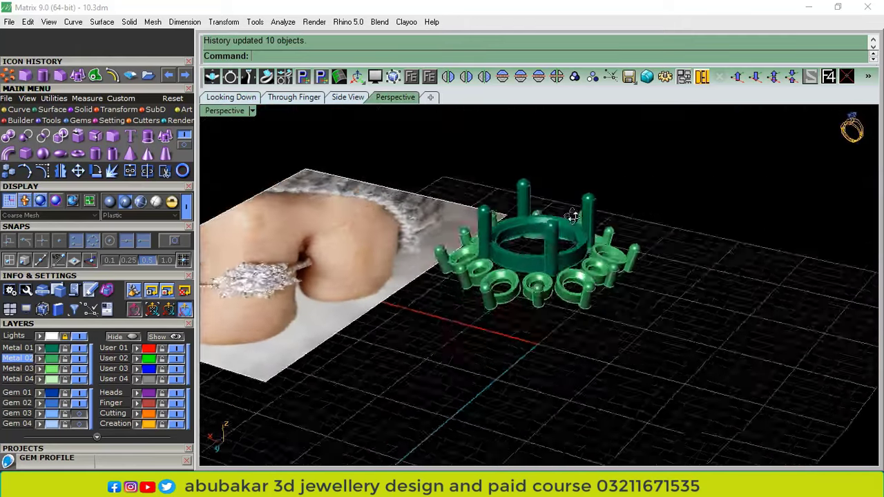
scroll(563, 267, "up", 3)
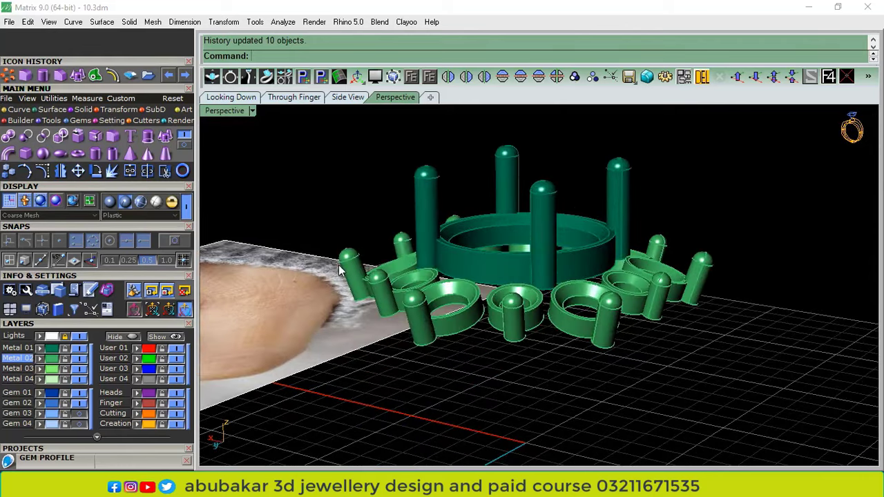
left_click(76, 415)
scroll(461, 267, "down", 2)
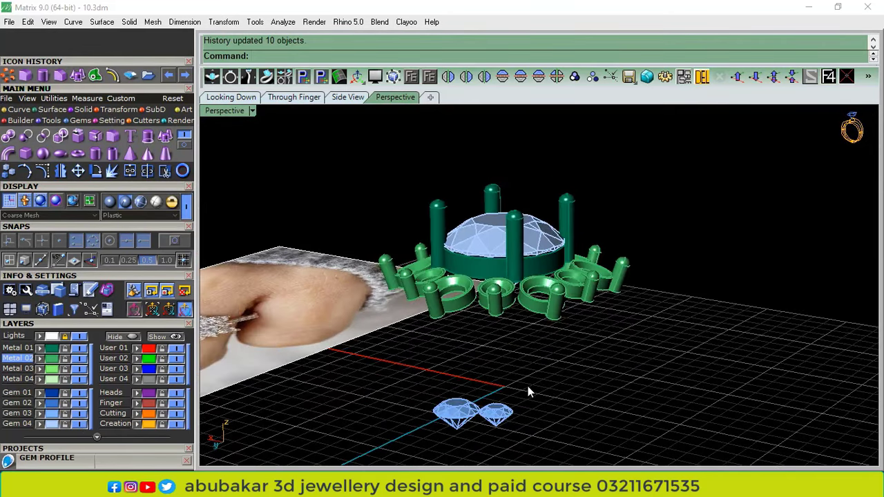
left_click_drag(433, 443, 434, 443)
left_click_drag(472, 385, 491, 260)
left_click(456, 381)
scroll(471, 297, "up", 3)
Tilt and reposition the larger halo gem so it sits level in its angled seat beside the prong
left_click(471, 297)
scroll(523, 346, "up", 3)
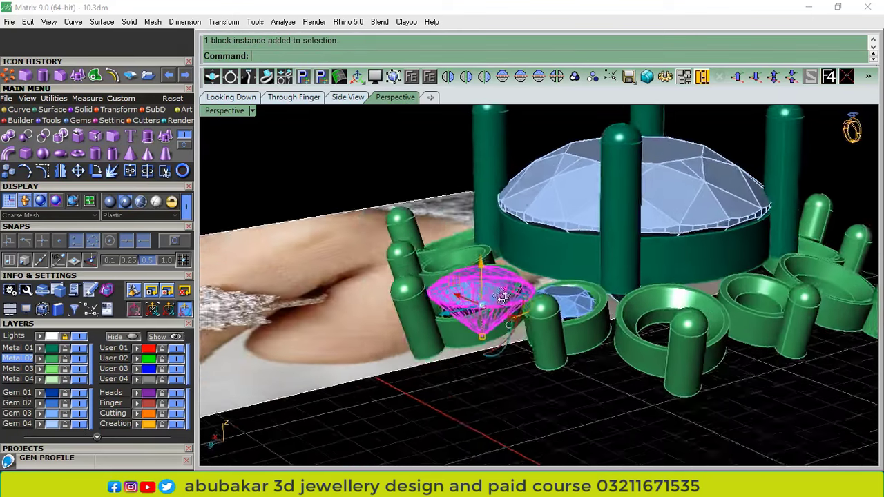
left_click_drag(521, 335, 532, 331)
right_click_drag(531, 331, 522, 373)
scroll(464, 335, "up", 4)
left_click_drag(466, 335, 452, 348)
right_click_drag(474, 350, 373, 241)
scroll(491, 283, "up", 5)
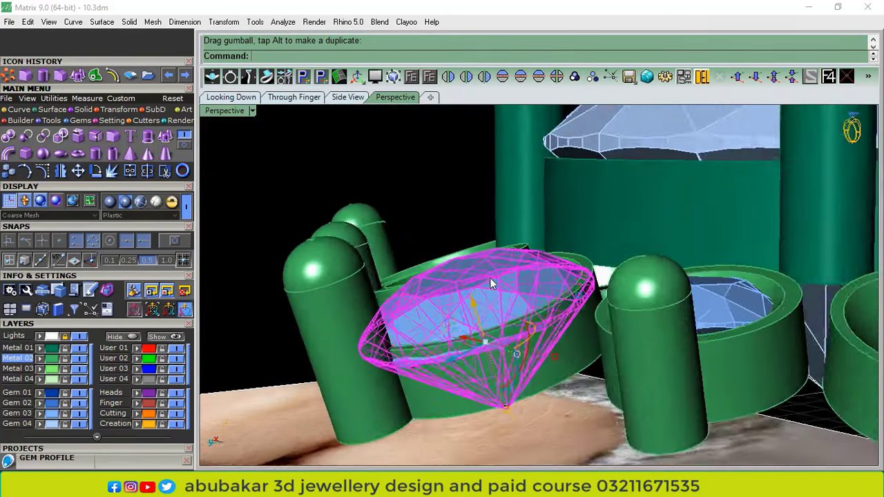
left_click_drag(472, 313, 451, 305)
scroll(365, 286, "down", 3)
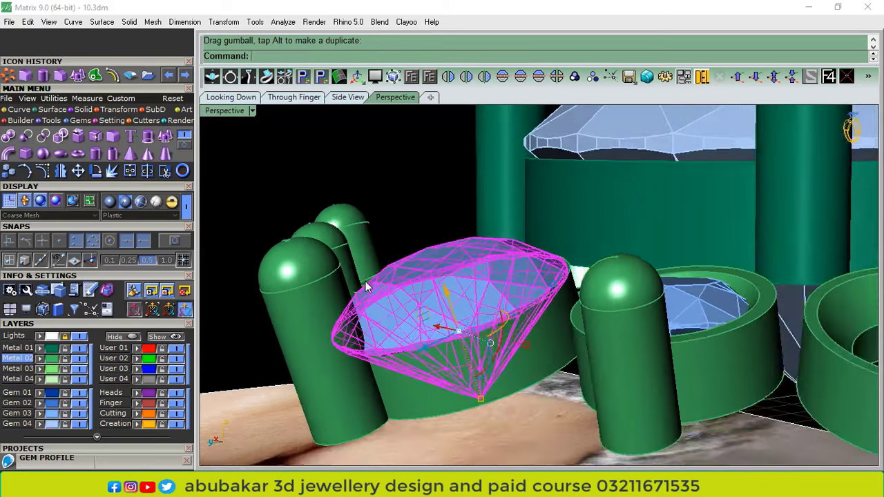
Use the gem positioner on the smaller halo gem to move and tilt it into its angled seat
right_click_drag(697, 345, 632, 349)
left_click(582, 319)
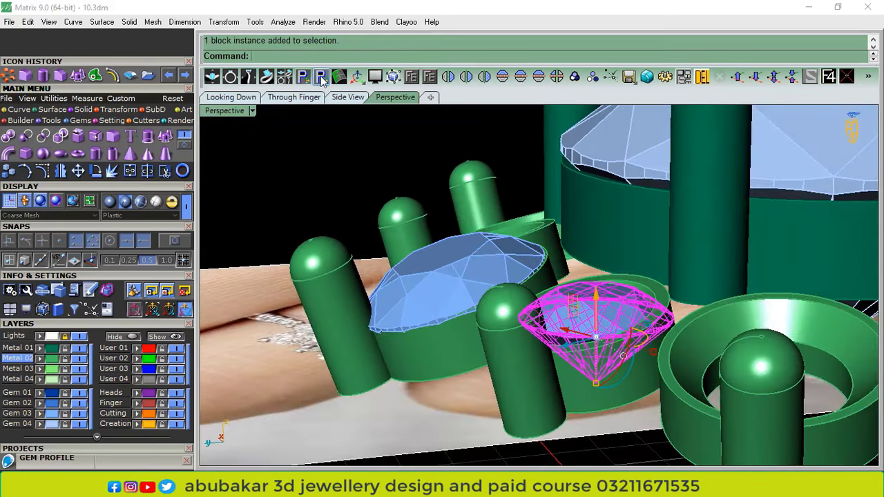
left_click(321, 76)
left_click_drag(595, 200, 595, 188)
right_click_drag(611, 321, 672, 320)
left_click_drag(607, 171, 597, 170)
left_click_drag(551, 440, 547, 461)
left_click_drag(414, 258, 422, 259)
right_click_drag(602, 283, 521, 193)
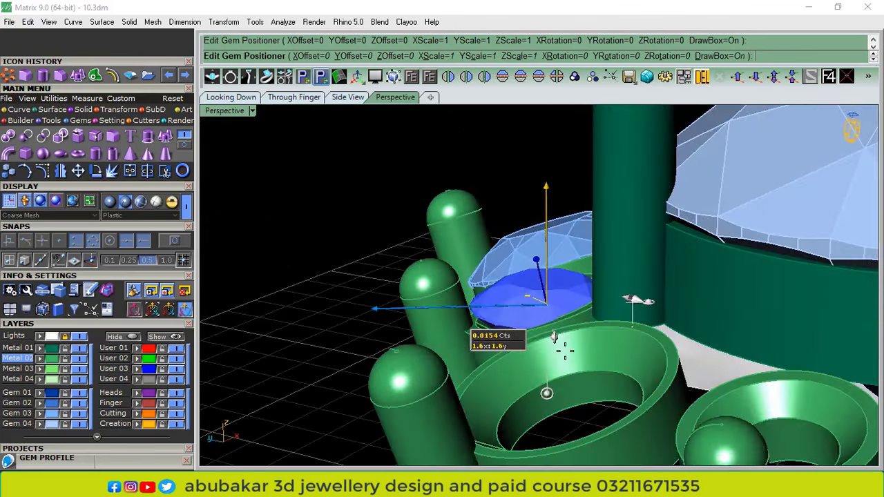
left_click_drag(549, 393, 568, 389)
Centre the smaller gem over its seat and enlarge it to 1.7 x 1.7
right_click_drag(462, 282, 632, 404)
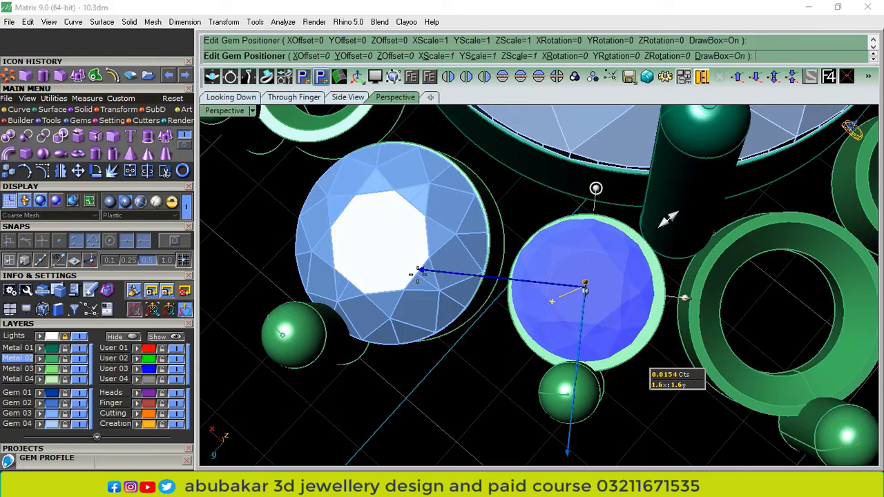
left_click_drag(422, 270, 426, 270)
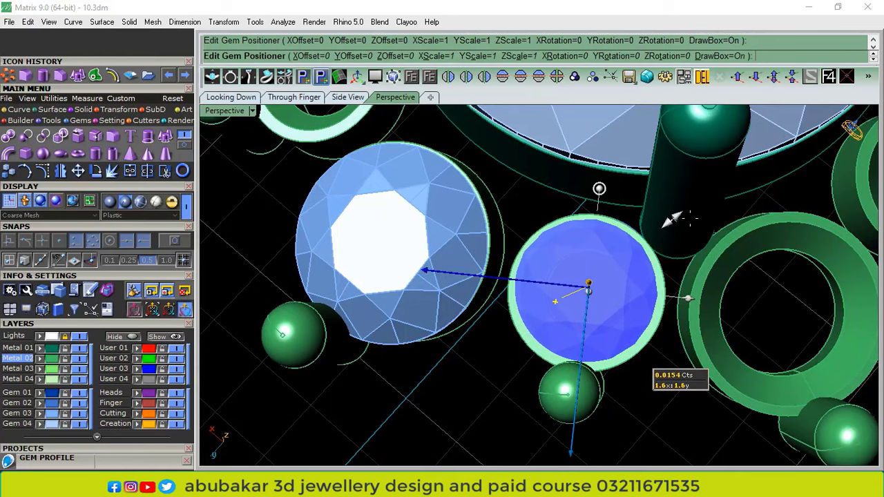
left_click_drag(671, 219, 679, 216)
right_click_drag(567, 340, 540, 282, "shift")
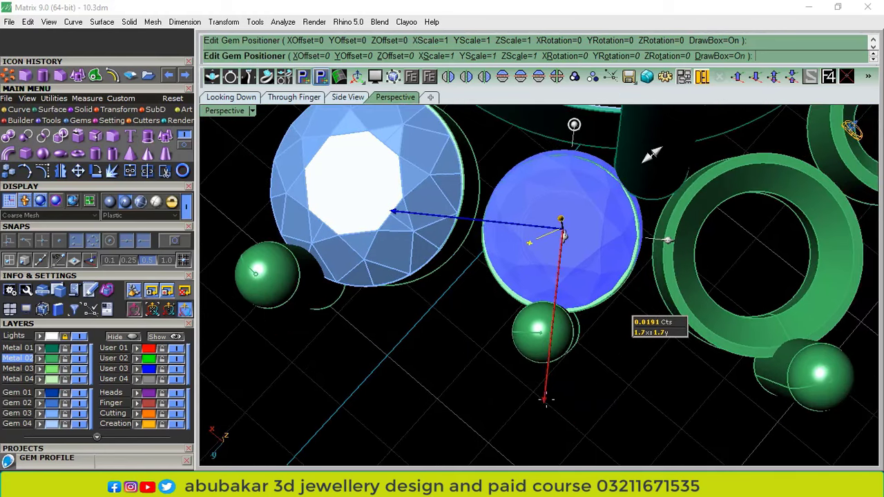
Rotate the smaller gem -1 degree about X, fine-tune its height and radial position in the seat, and finish gem positioning
right_click_drag(379, 387, 631, 241)
right_click_drag(525, 284, 486, 326)
scroll(515, 274, "up", 2)
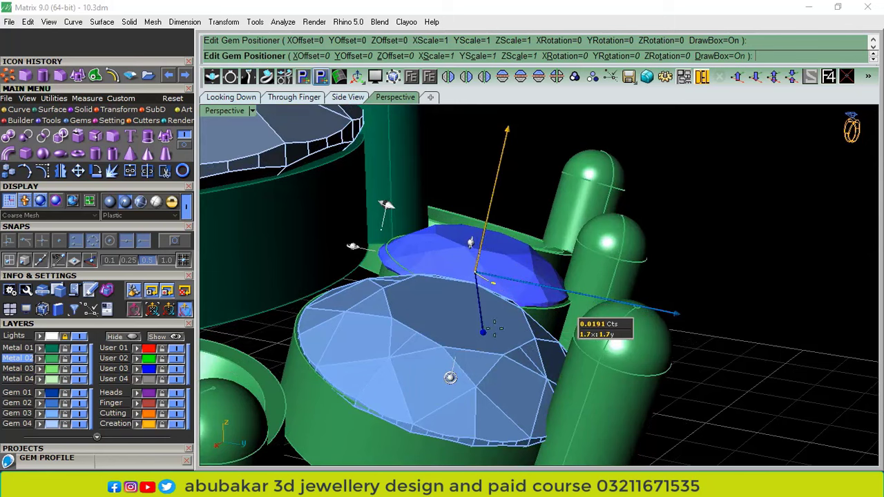
left_click_drag(450, 377, 448, 377)
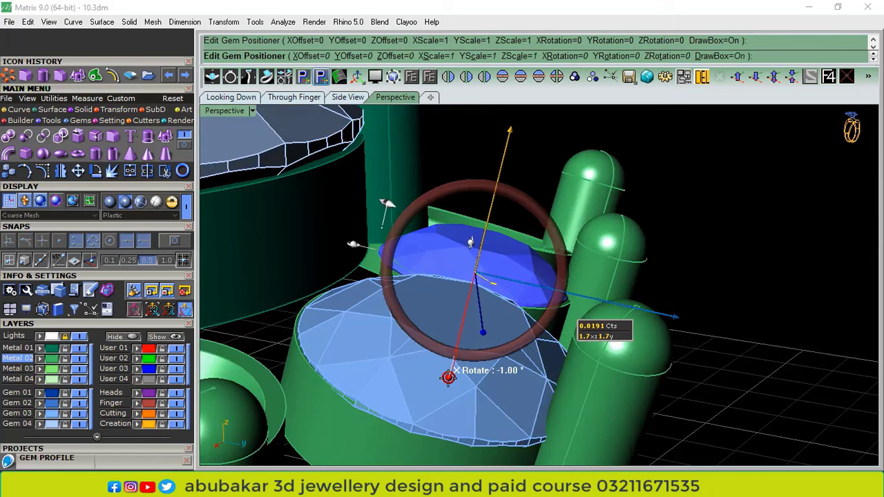
right_click_drag(531, 182, 538, 192)
left_click_drag(520, 175, 518, 174)
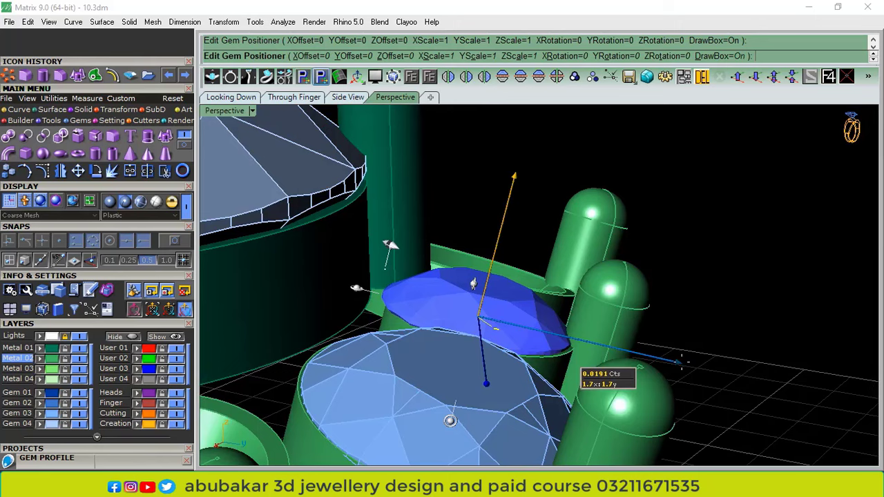
left_click_drag(681, 363, 689, 359)
key("Escape")
Group the smaller halo gem together with its seat and prong
right_click_drag(590, 265, 491, 320)
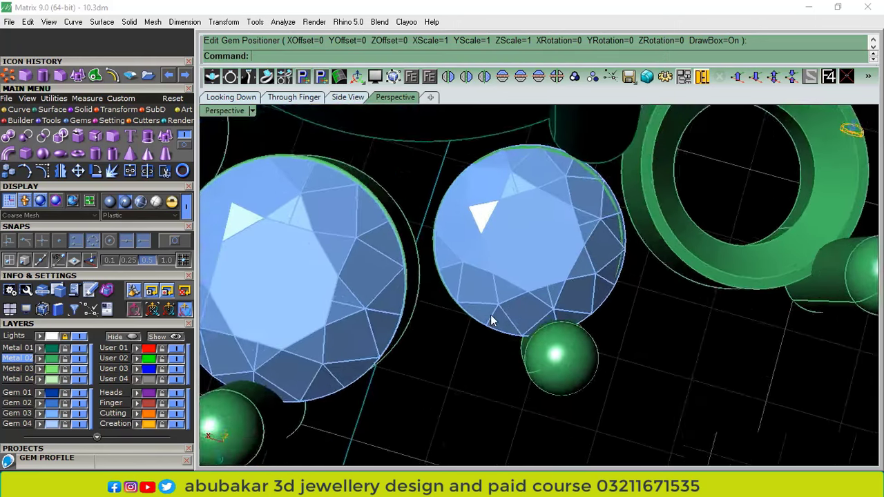
scroll(492, 320, "down", 4)
left_click(510, 295)
left_click(534, 343, "shift")
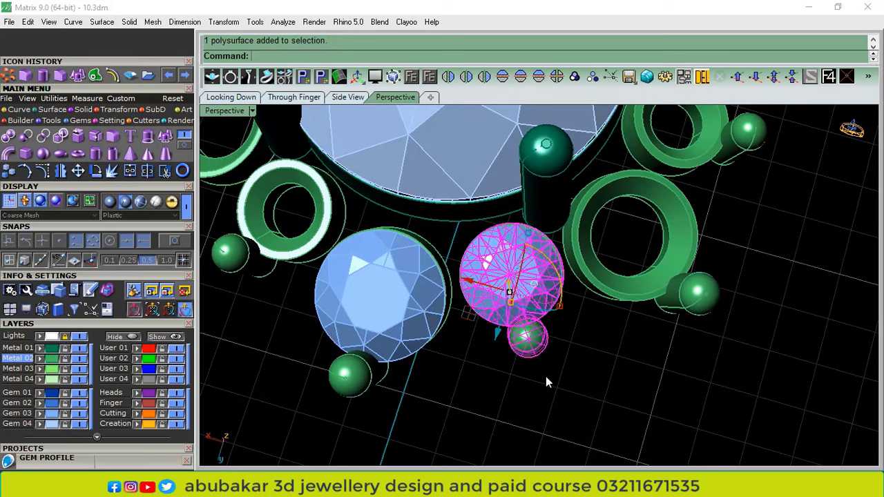
left_click(543, 379)
right_click_drag(543, 379, 558, 228)
scroll(524, 328, "up", 2)
left_click(524, 334)
left_click(567, 373, "shift")
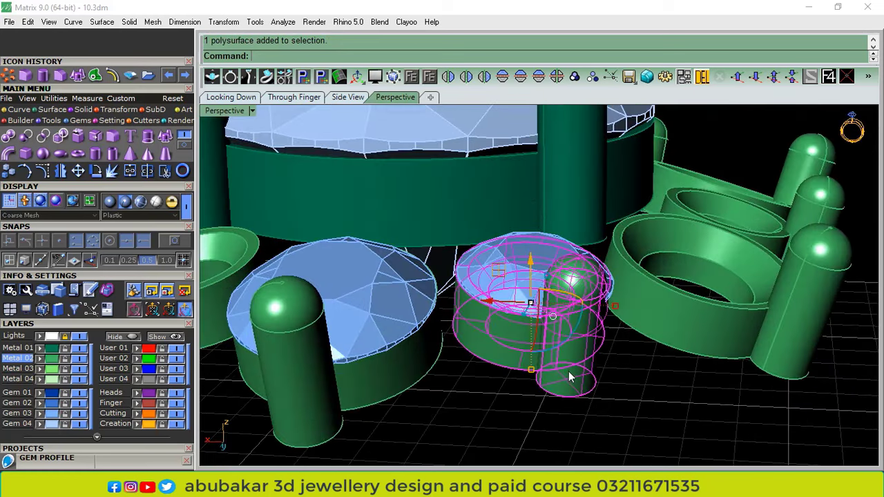
key("ctrl+g")
left_click(296, 416)
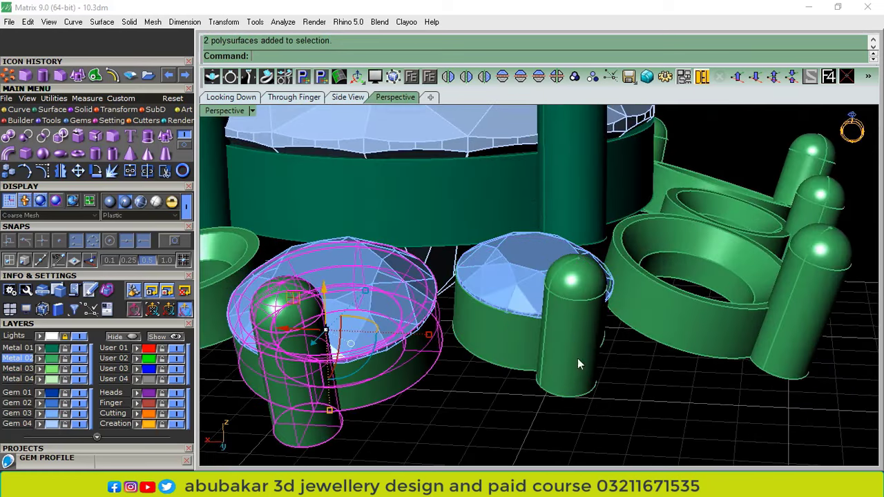
left_click(524, 292)
left_click(519, 345, "shift")
left_click(574, 76)
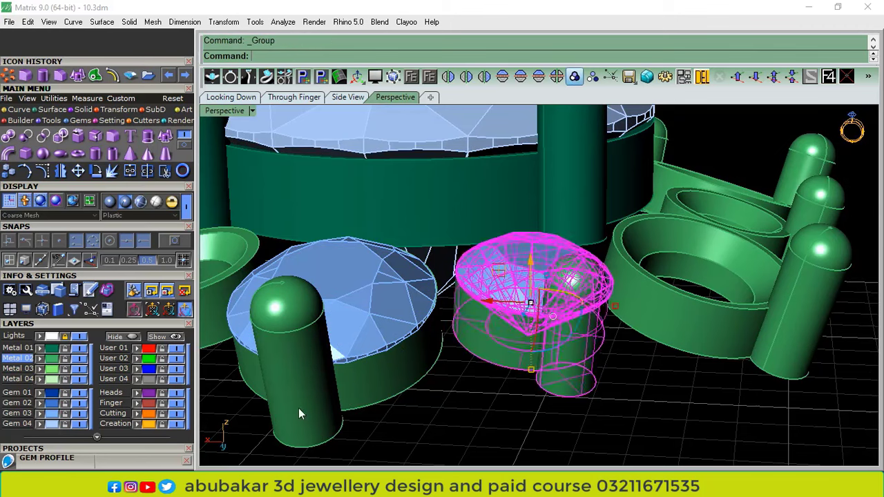
Group the larger halo gem together with its seat and prong
left_click(299, 414)
left_click(381, 301, "shift")
key("ctrl+g")
Delete all the halo seats and prongs except the two grouped units that already hold gems
right_click_drag(382, 304, 552, 355)
left_click(50, 359)
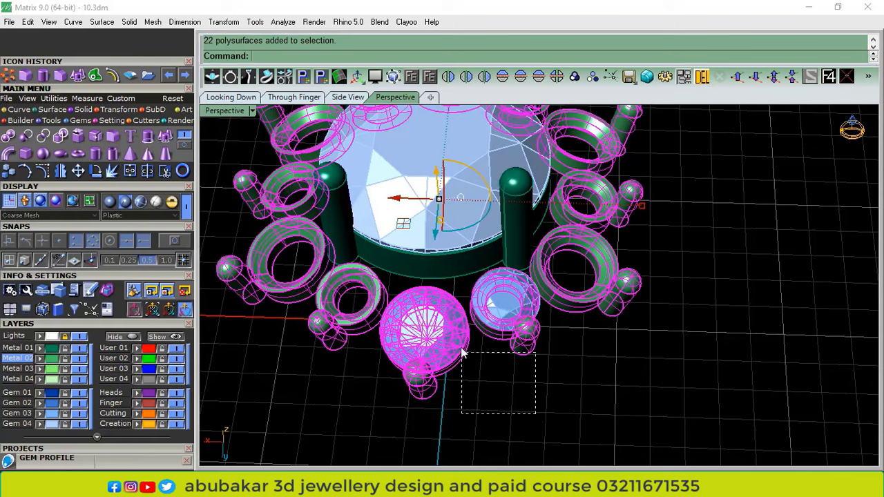
left_click_drag(463, 353, 461, 352, "ctrl")
scroll(491, 376, "down", 3)
key("Delete")
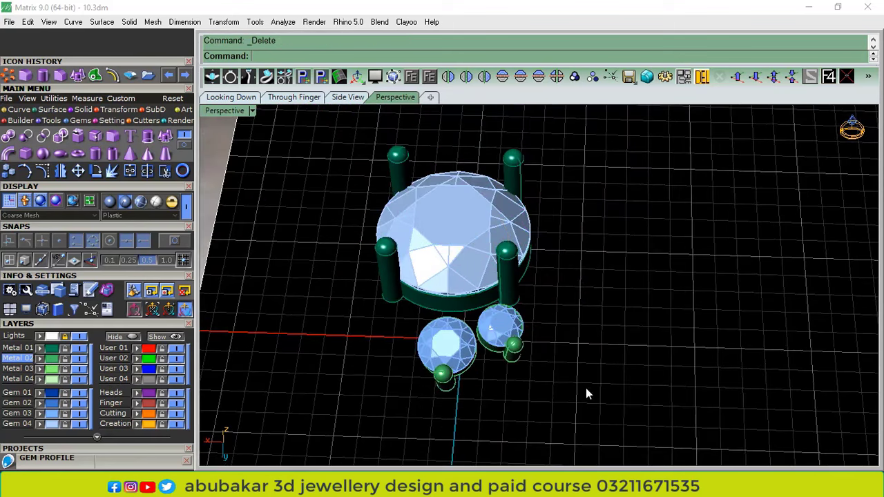
Polar-array the two gem, seat and prong groups around the centre stone with 6 items over 360 degrees
left_click_drag(400, 318, 399, 314)
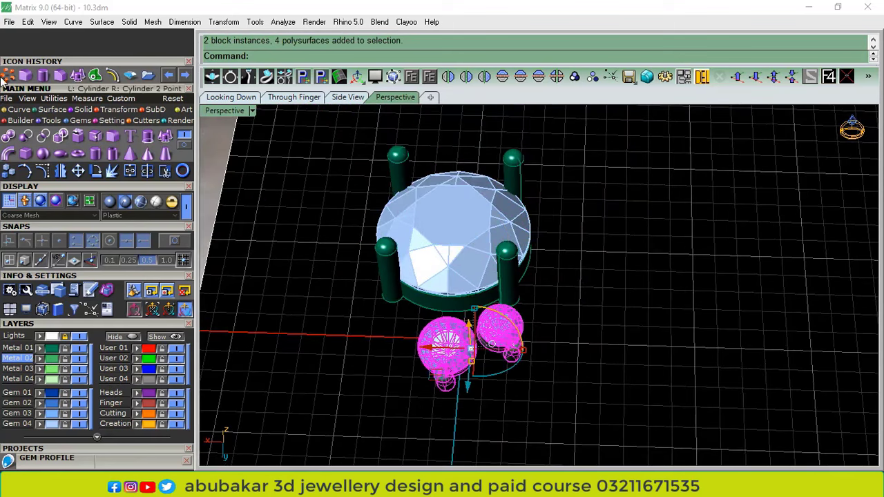
key("Return")
key("Return")
key("Return")
key("Return")
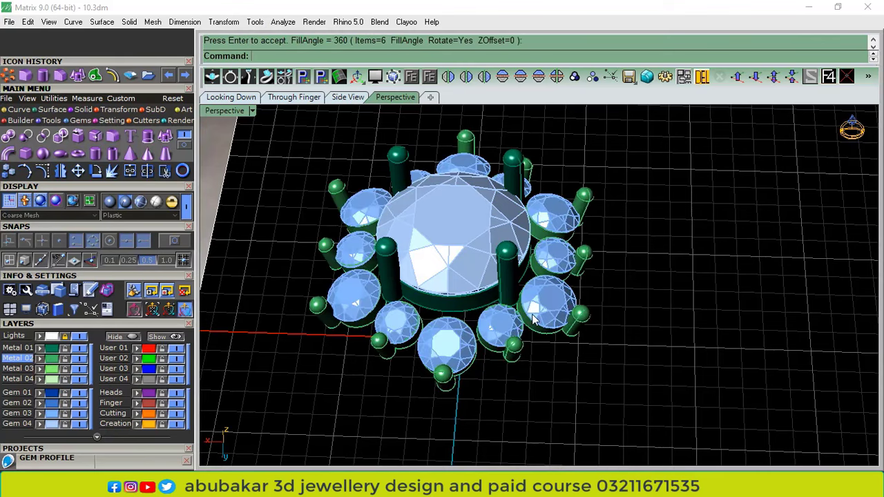
Ungroup the smaller halo gem, seat and prong at the front of the cluster
right_click_drag(535, 320, 507, 320)
scroll(508, 320, "up", 5)
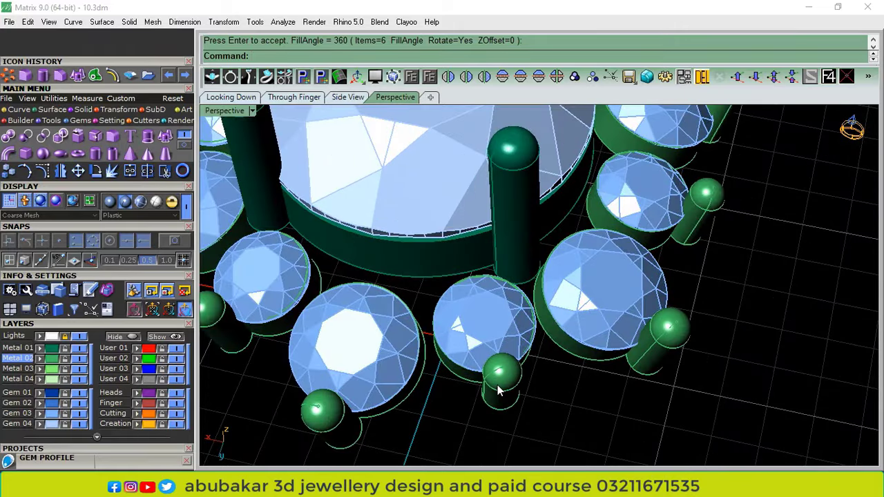
left_click(507, 402)
left_click(591, 78)
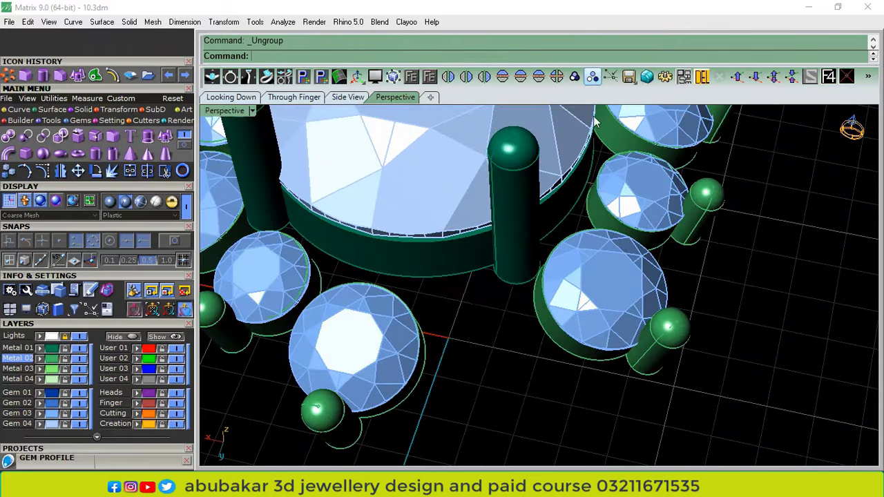
left_click(485, 400)
left_click(544, 415)
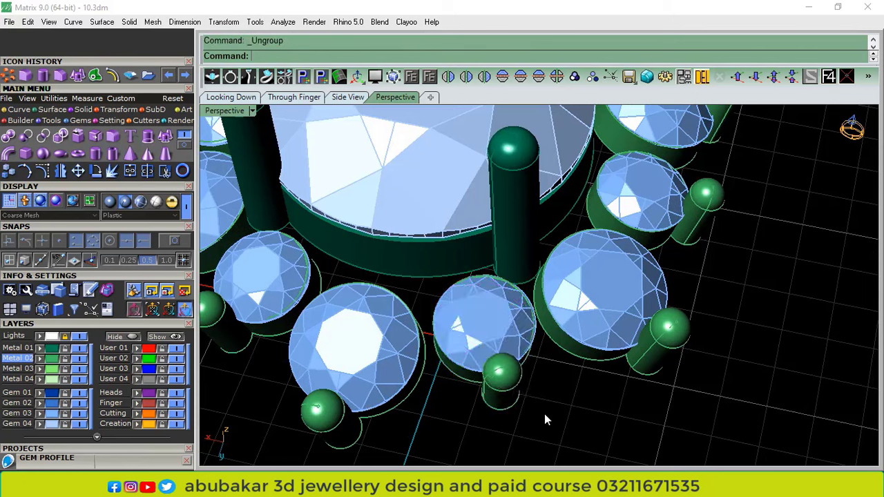
Try to duplicate the smaller seat's prong and place the copy between the two halo gems with the gem positioner
left_click(508, 399)
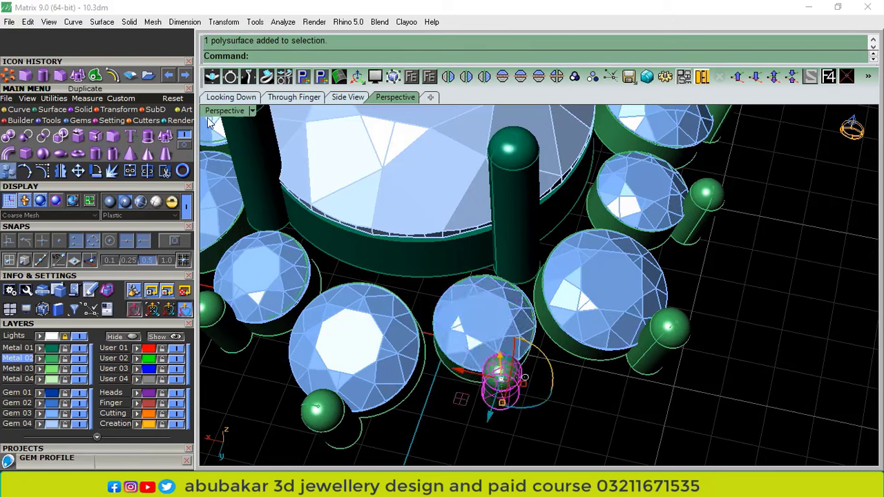
left_click(321, 76)
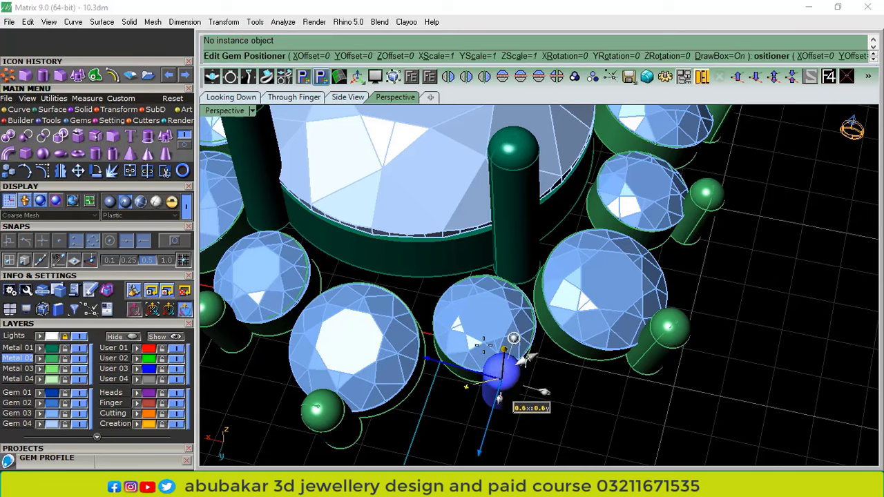
right_click_drag(542, 364, 585, 295, "shift")
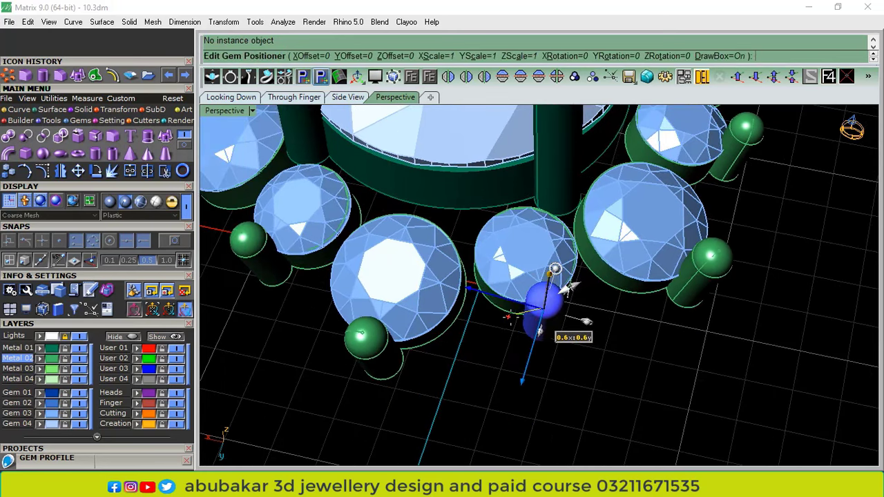
left_click(509, 317)
left_click_drag(554, 270, 517, 275)
left_click_drag(591, 370, 517, 271)
right_click(492, 299)
scroll(493, 300, "up", 3)
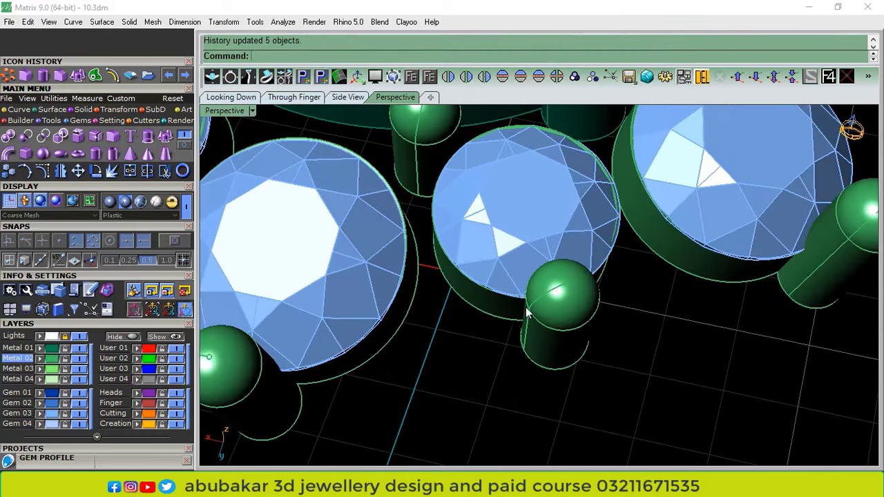
scroll(490, 325, "down", 5)
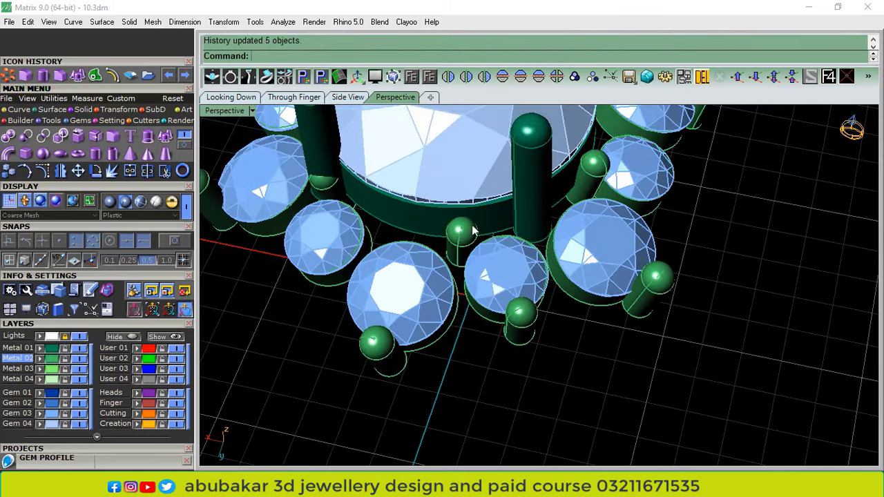
Undo the prong move, turn off Rhino History, and reposition the duplicated prong between the two halo gems beside the centre seat
left_click(134, 290)
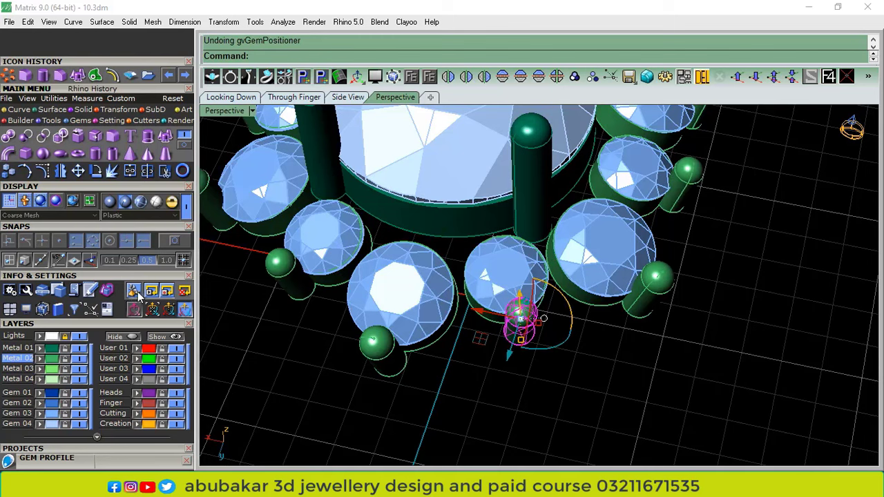
left_click(522, 336)
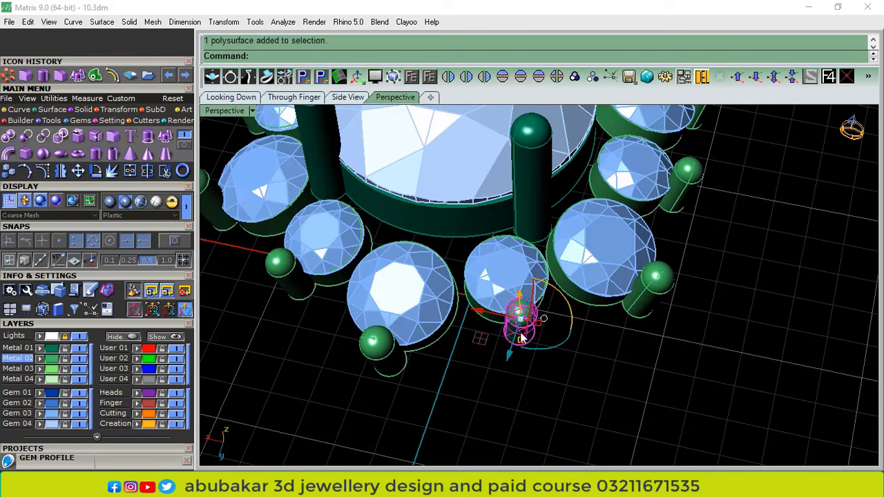
left_click(321, 76)
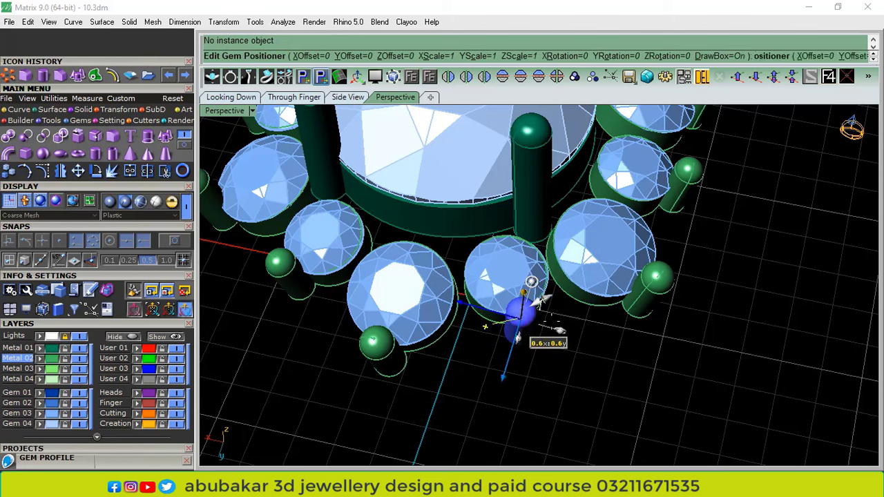
left_click_drag(531, 282, 499, 285)
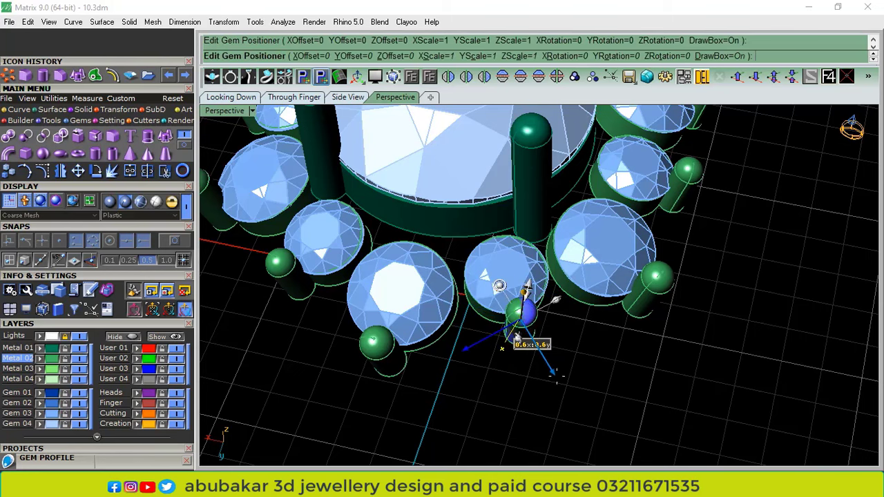
left_click_drag(554, 373, 502, 289)
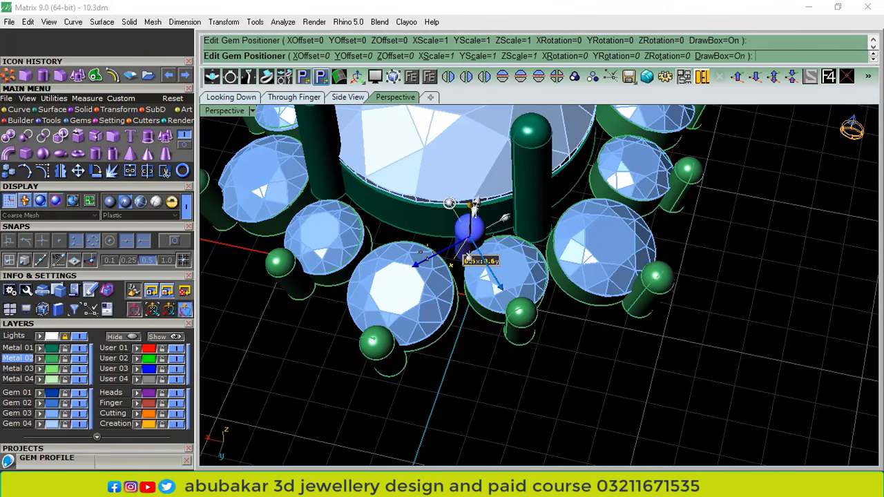
scroll(404, 267, "up", 2)
Fine-tune the tilt and sideways position of the new inner prong so it sits in the gap between both halo gems
left_click_drag(412, 271, 388, 283)
scroll(435, 209, "up", 2)
left_click_drag(438, 218, 462, 211)
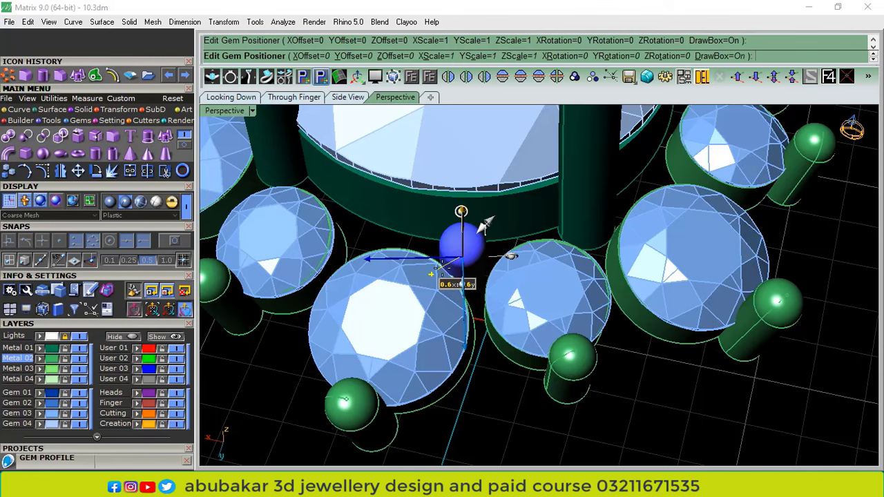
scroll(443, 262, "up", 2)
left_click_drag(492, 220, 505, 219)
left_click_drag(480, 368, 479, 384)
Enlarge the new inner prong to about 0.7 x 0.8 and finish positioning it
right_click_drag(544, 260, 527, 283)
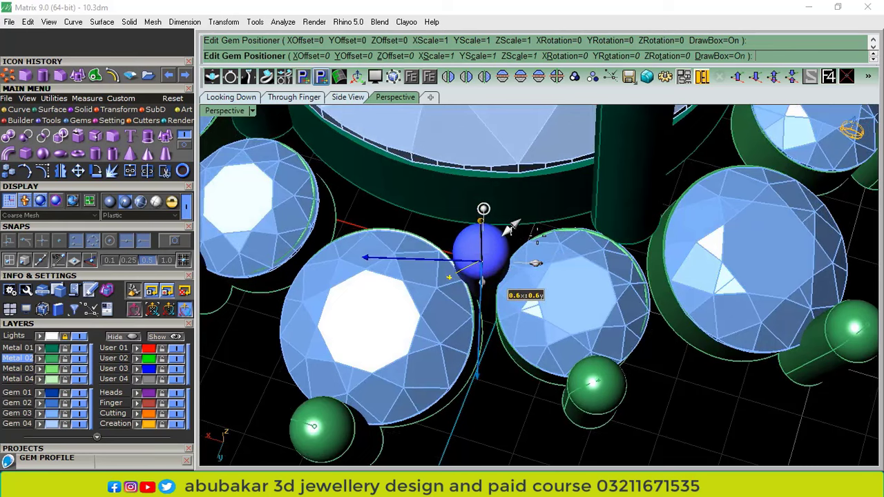
scroll(524, 279, "up", 3)
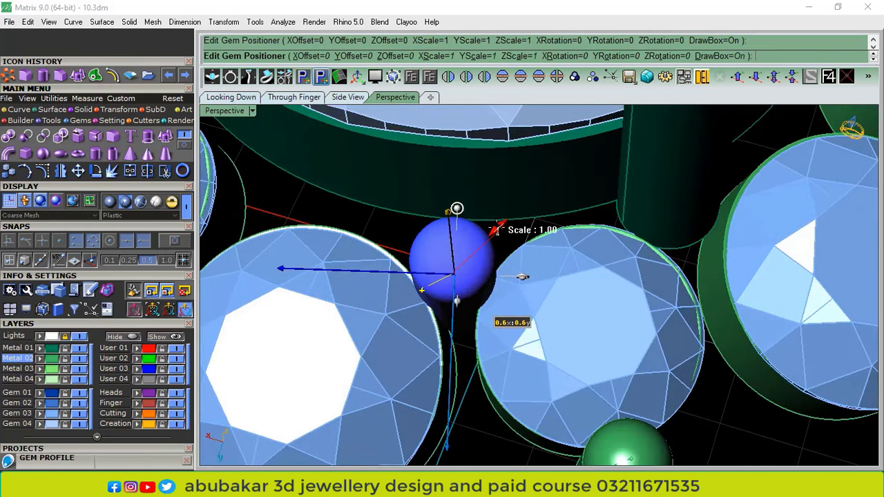
left_click_drag(498, 229, 505, 222)
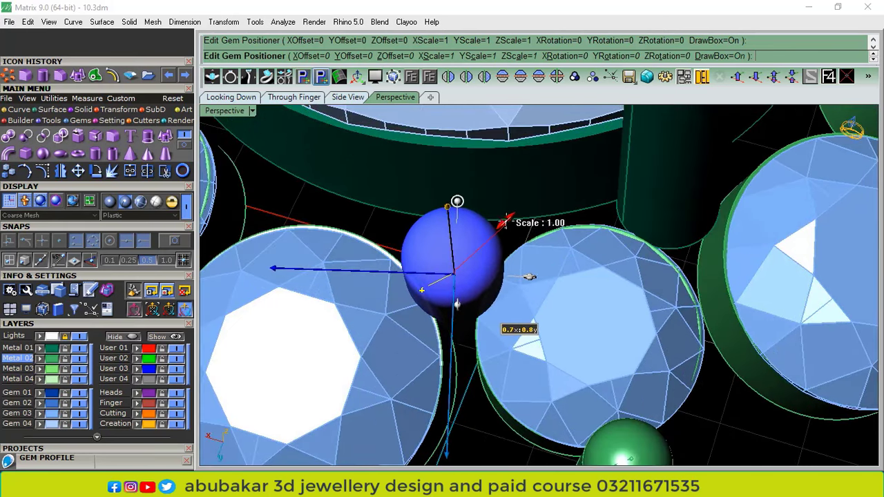
right_click(507, 222)
scroll(519, 224, "down", 5)
Adjust the inner prong's height against the halo seats and refine its placement between the two gems
right_click_drag(485, 359, 483, 218)
scroll(499, 335, "up", 5)
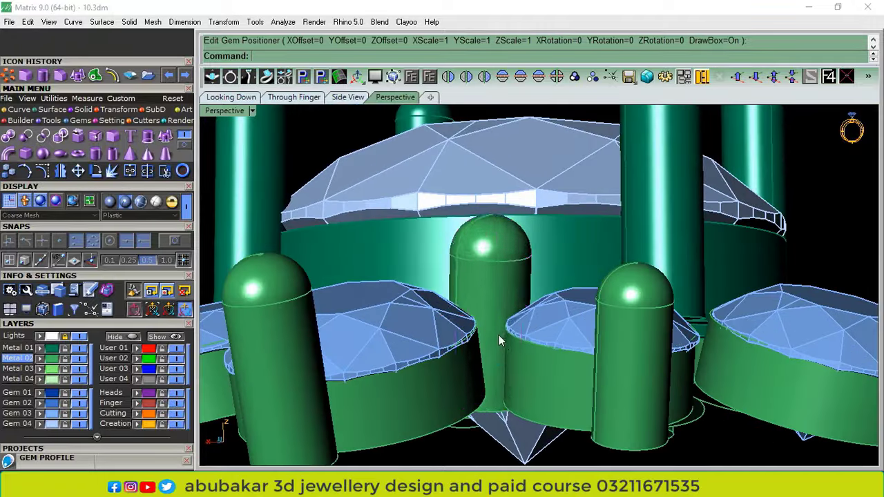
left_click(498, 334)
left_click_drag(491, 280, 492, 265)
right_click_drag(498, 338, 519, 375)
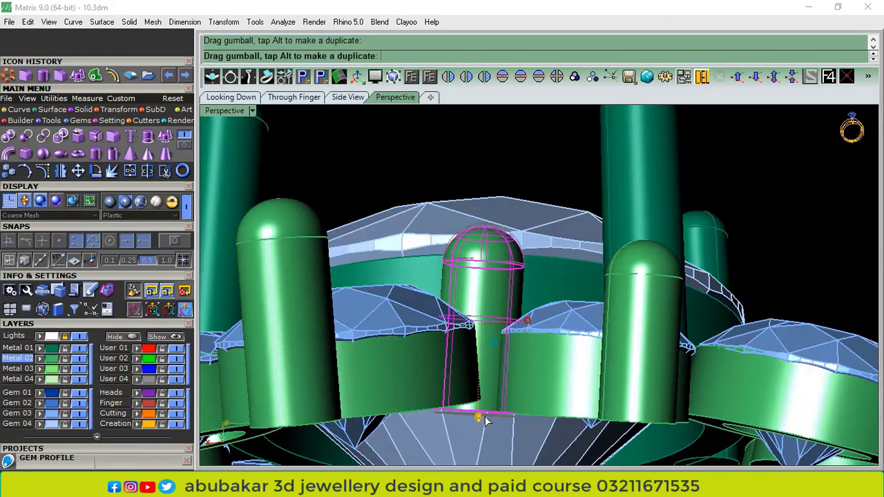
right_click_drag(557, 353, 523, 291)
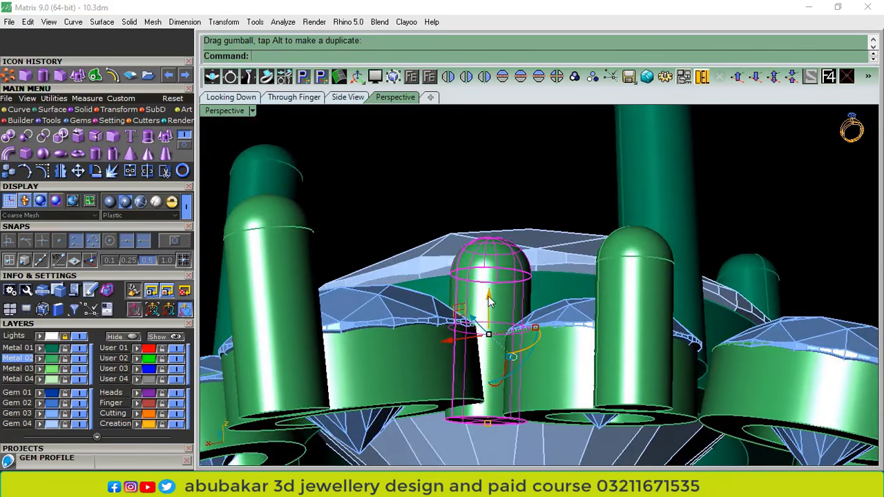
right_click_drag(457, 203, 520, 281)
right_click(521, 281)
right_click(521, 281)
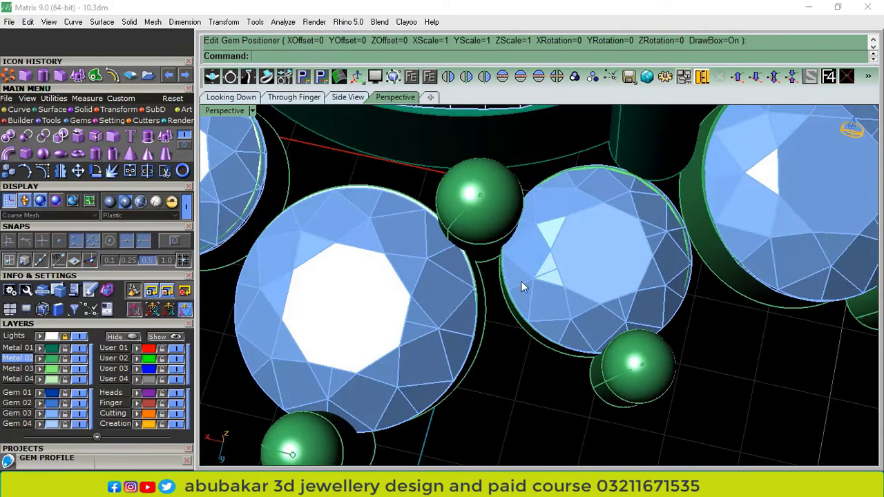
Try a polar array of the single inner prong with 6 items over 360 degrees, and undo it
left_click(484, 219)
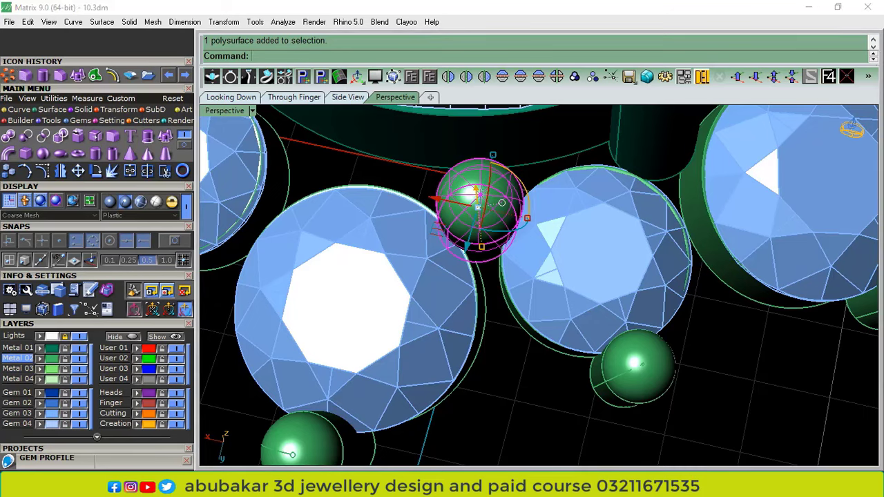
scroll(493, 329, "down", 6)
key("F6")
key("Return")
key("Return")
key("Return")
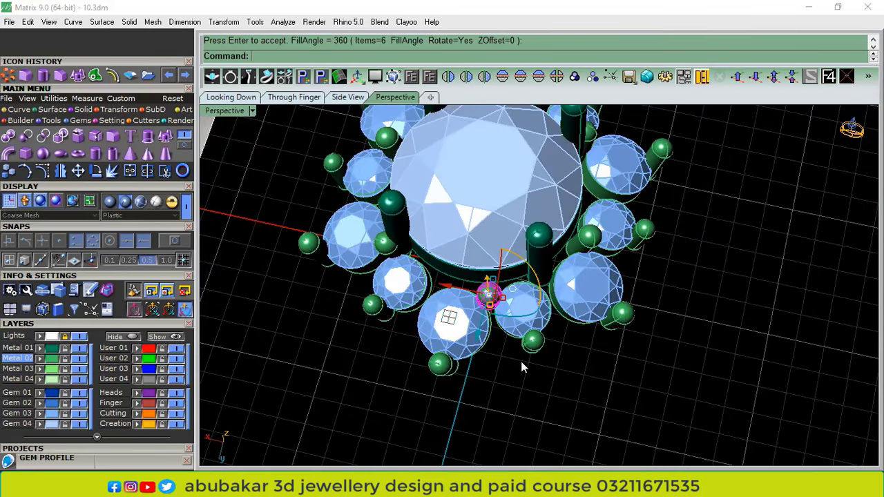
key("ctrl+z")
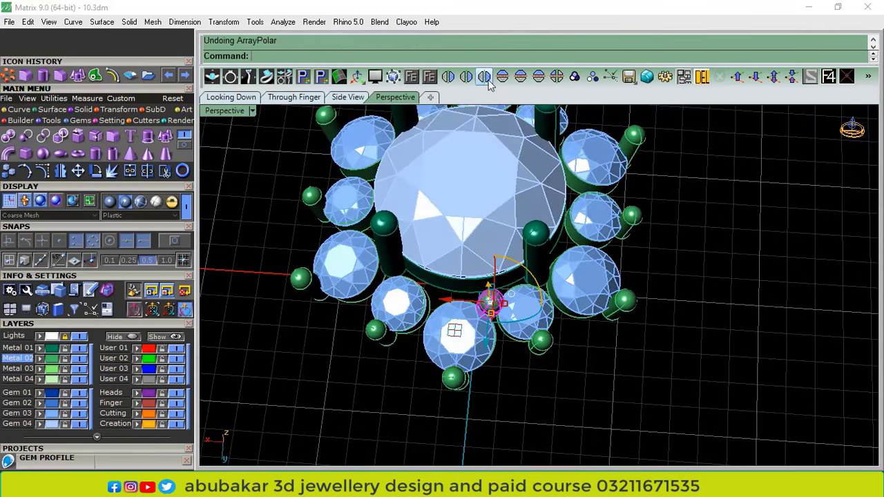
Mirror the inner prong to the other side of the larger gem and polar-array both prongs about 0,0,0 with 6 items over 360 degrees
left_click(468, 78)
scroll(420, 307, "up", 4)
left_click(426, 298, "shift")
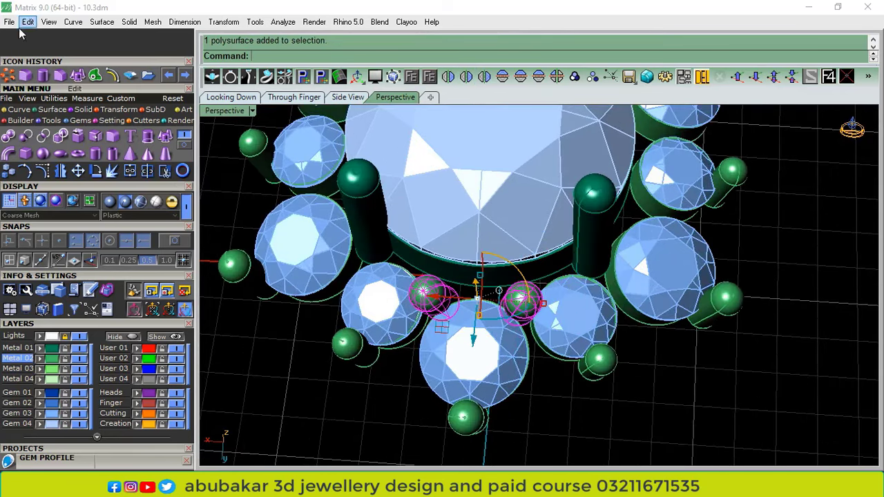
left_click(9, 76)
key("F6")
key("Return")
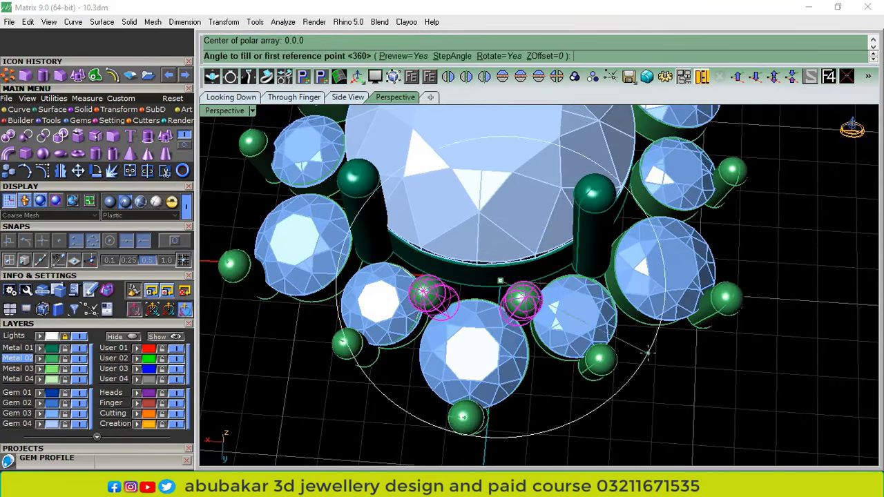
key("Return")
key("Return")
Select the centre stone with its seat and prongs and scale them slightly to fit within the ring of inner prongs
right_click_drag(676, 371, 467, 300)
scroll(527, 265, "up", 12)
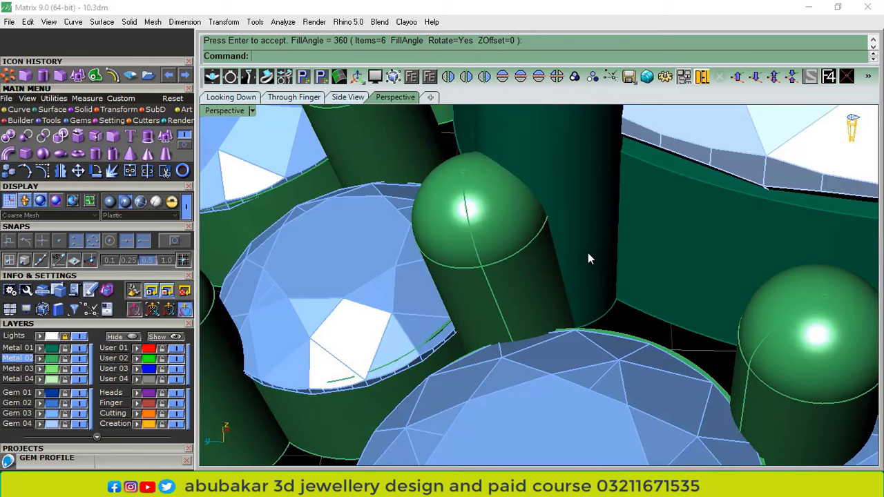
key("Return")
scroll(588, 256, "down", 5)
scroll(615, 226, "up", 6)
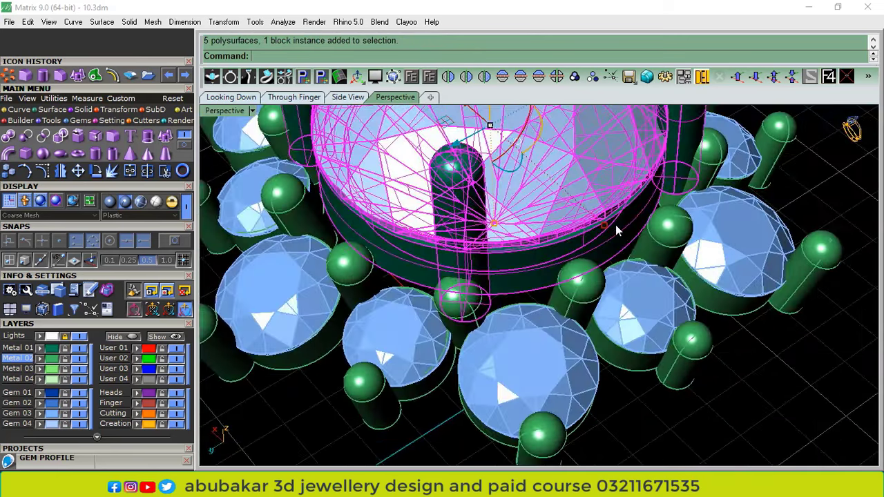
mouse_move(595, 228)
left_mouse_down()
mouse_move(573, 225)
mouse_move(580, 223)
left_mouse_up()
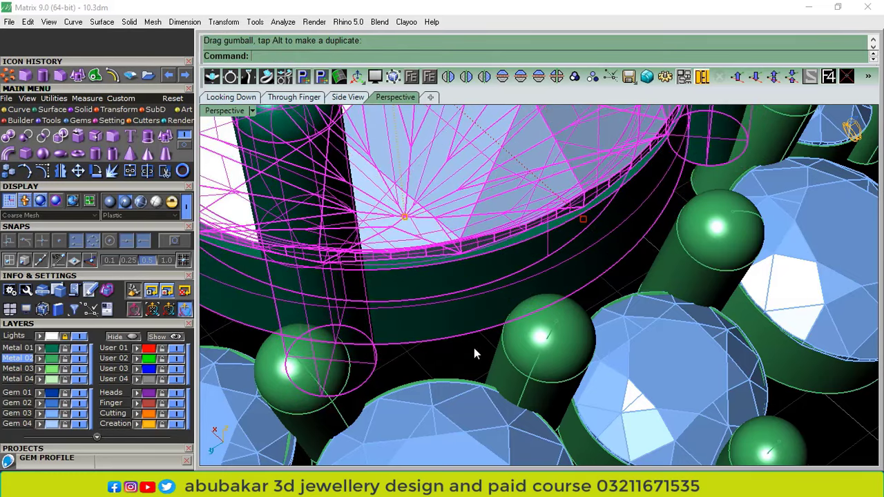
Ungroup the centre stone's setting so that its gem, bezel and four tall prongs can be edited individually
left_click(474, 349)
scroll(538, 339, "down", 6)
right_click_drag(560, 265, 475, 221)
left_click(476, 221)
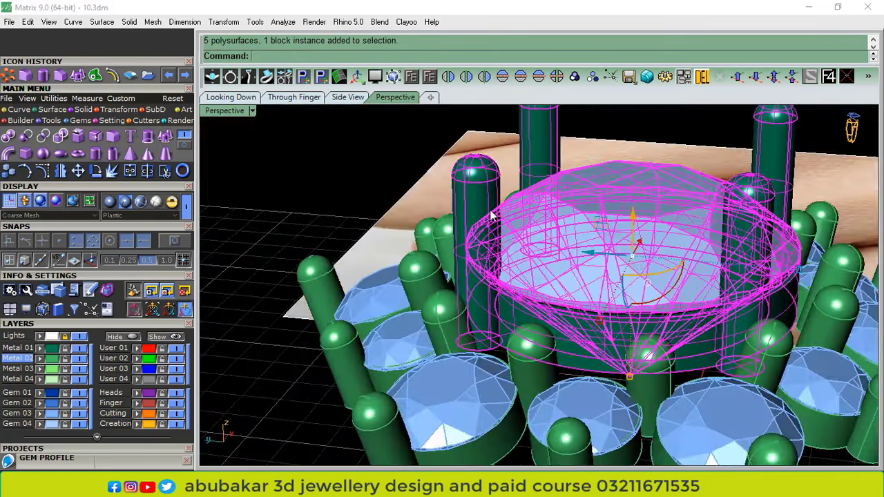
left_click(610, 76)
left_click(475, 198)
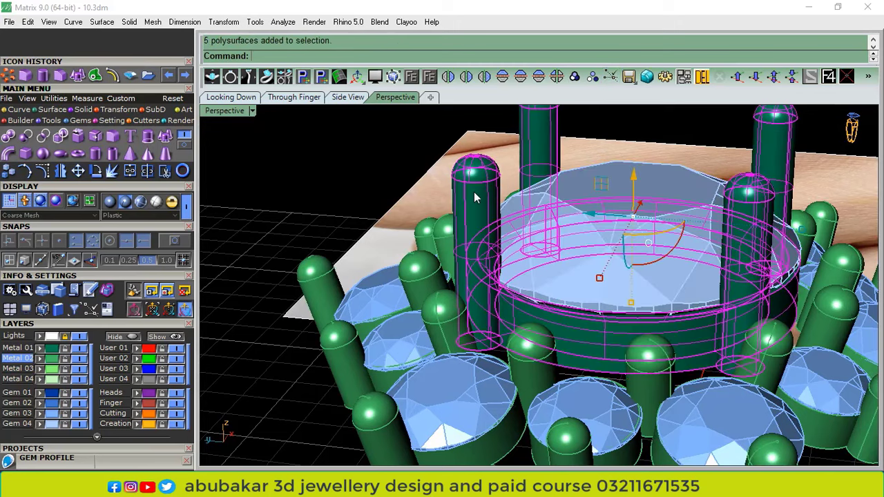
key("Return")
Tilt one tall prong of the centre stone outward with Edit Gem Positioner
left_click(466, 196)
left_click(321, 76)
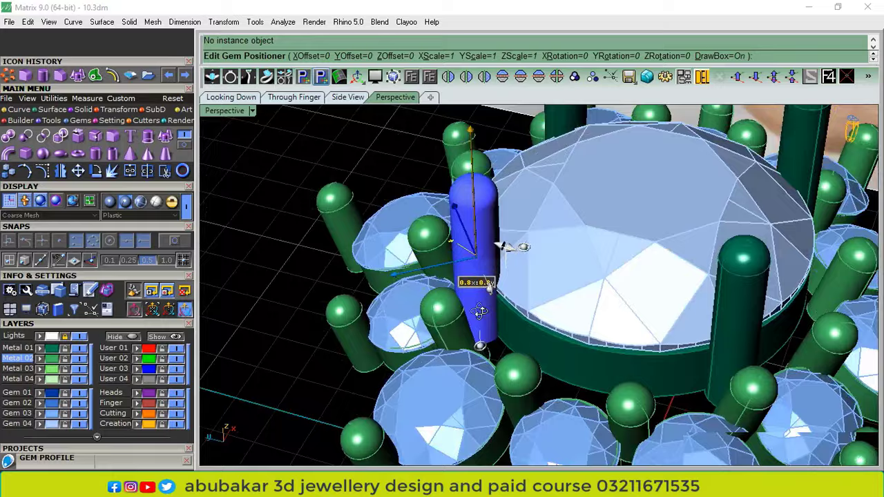
right_click_drag(479, 312, 479, 352)
left_click_drag(481, 353, 509, 349)
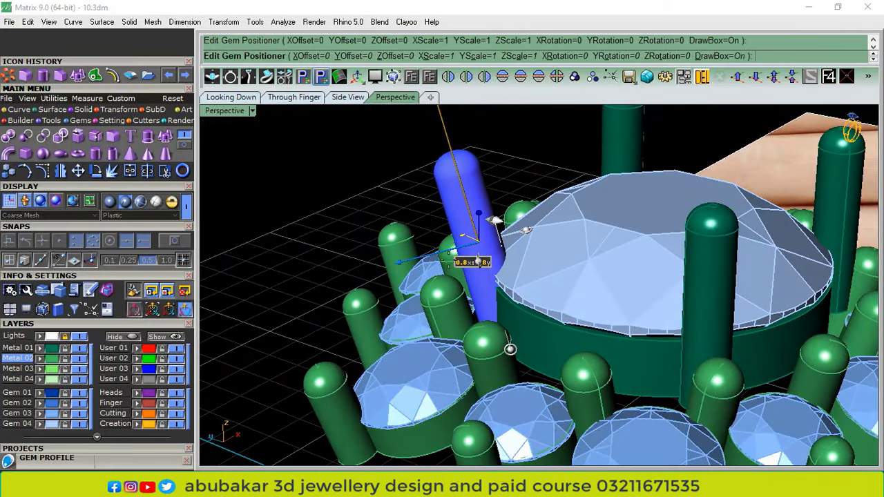
scroll(399, 259, "up", 7)
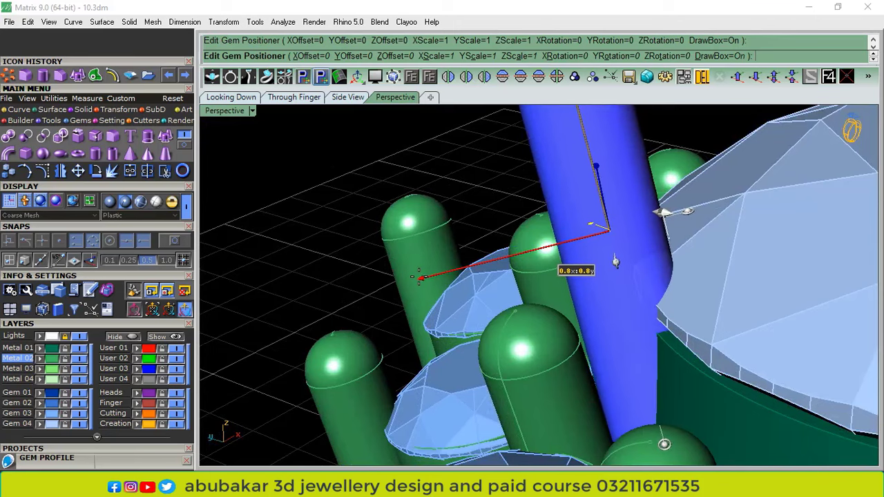
key("Return")
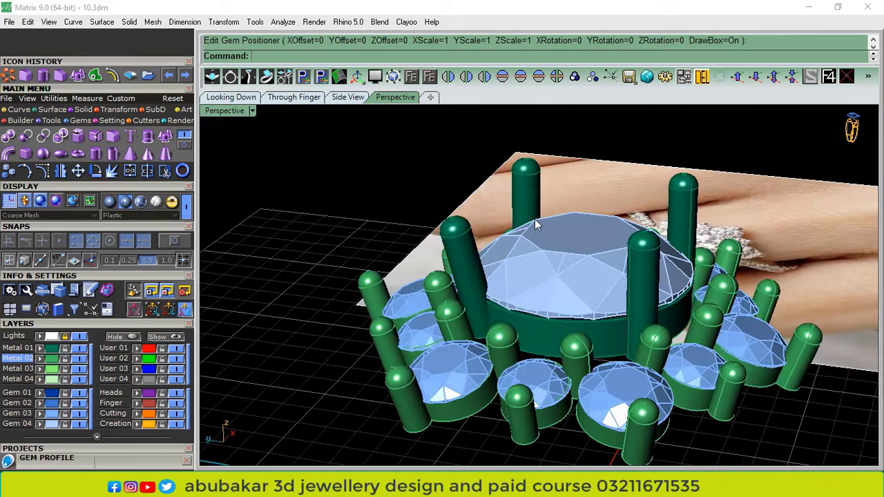
Delete the other three tall straight prongs and mirror the tilted prong into all four quadrants around the centre stone
left_click(529, 181)
left_click(645, 269, "shift")
left_click(678, 205, "shift")
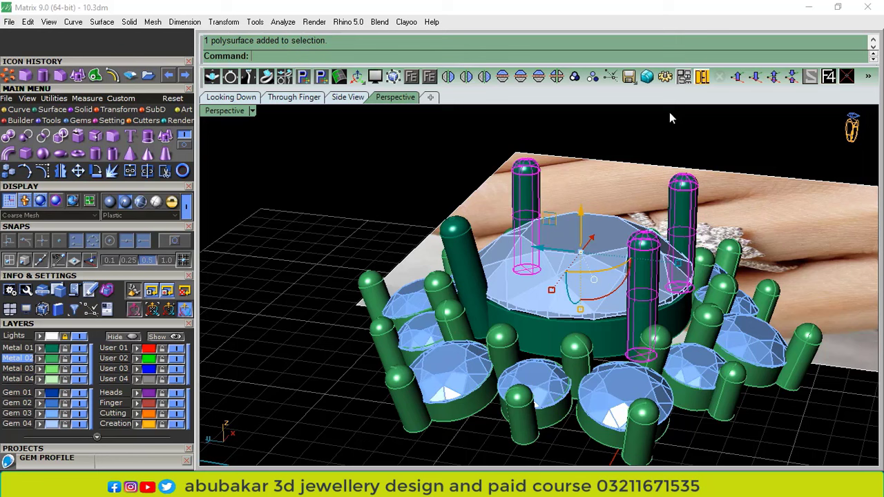
left_click(702, 76)
left_click(463, 262)
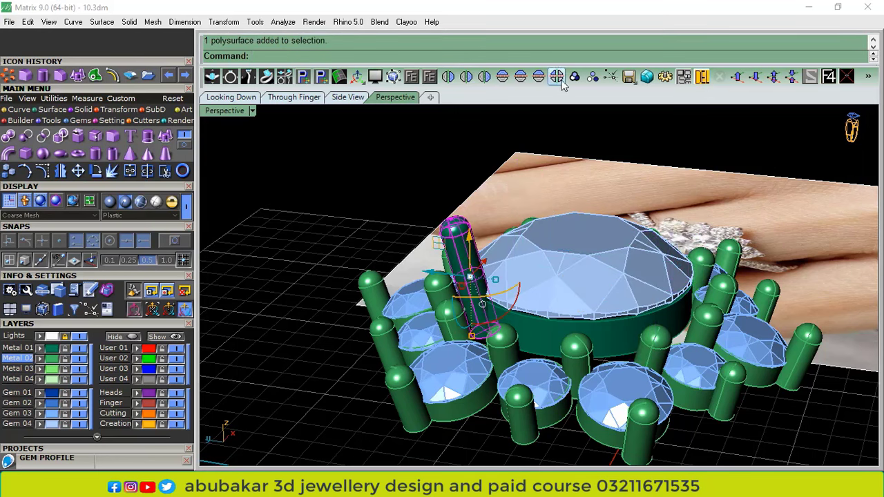
left_click(556, 76)
Group the four tilted prongs with the centre bezel and gem
left_click(521, 196)
left_click(661, 267, "shift")
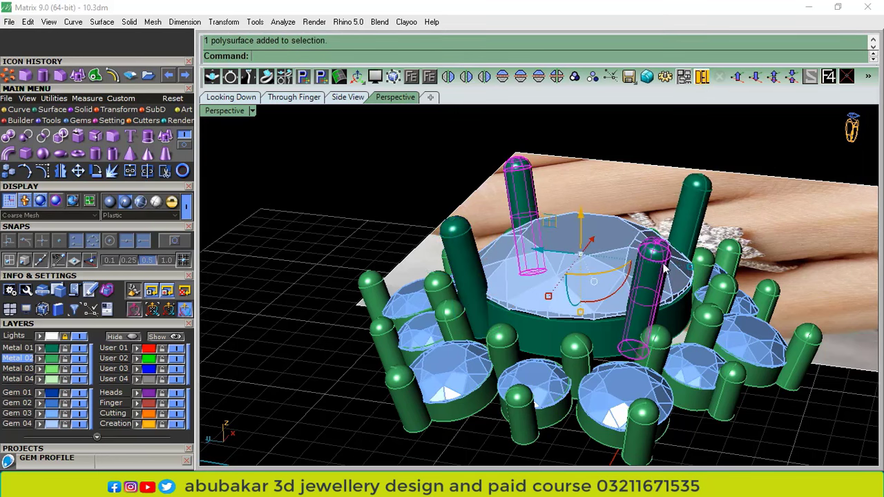
left_click(678, 219, "shift")
left_click(467, 267, "shift")
left_click(540, 339, "shift")
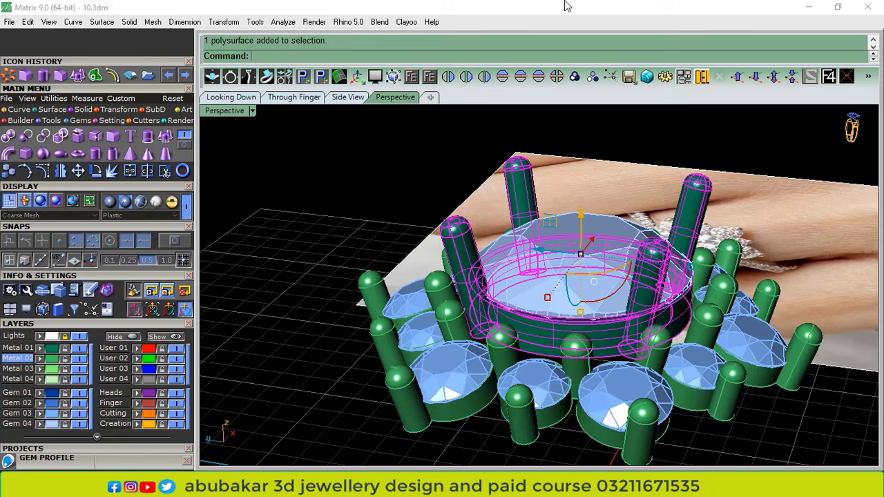
left_click(575, 76)
left_click(538, 277, "shift")
right_click(538, 277)
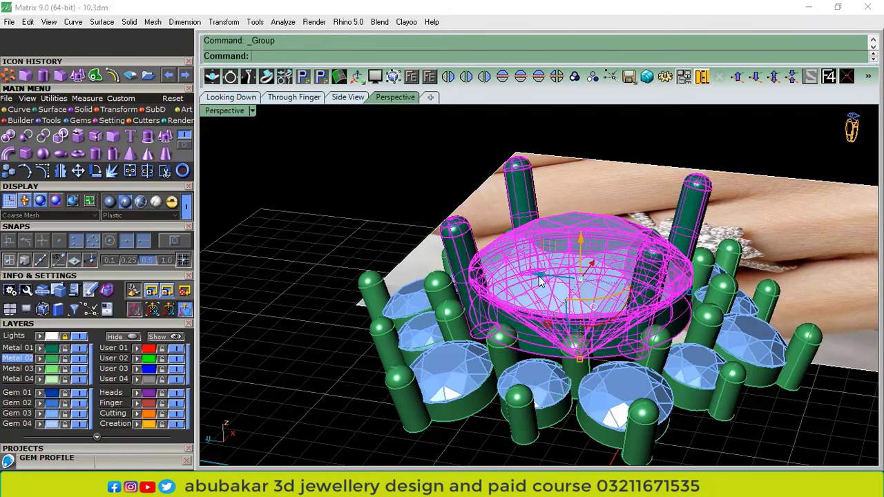
left_click(306, 237)
Select all objects on the Metal 02 layer and move them to the Metal 01 layer
right_click_drag(442, 304, 607, 287)
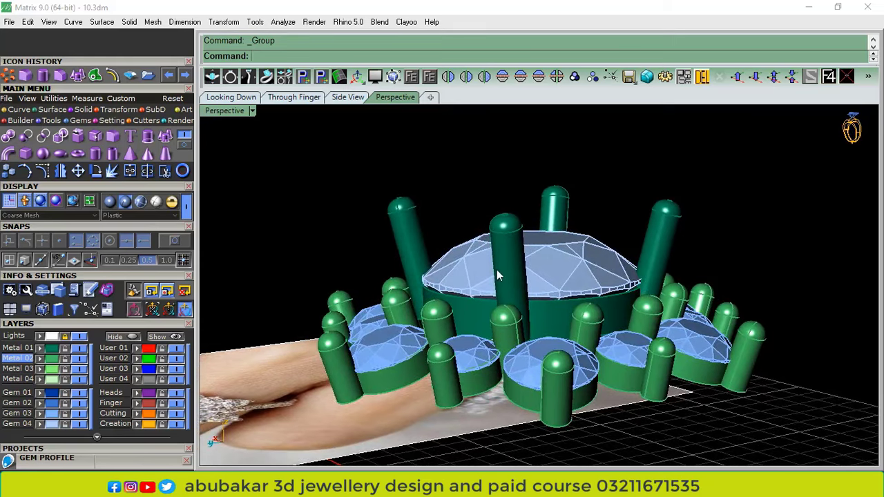
left_click(53, 363)
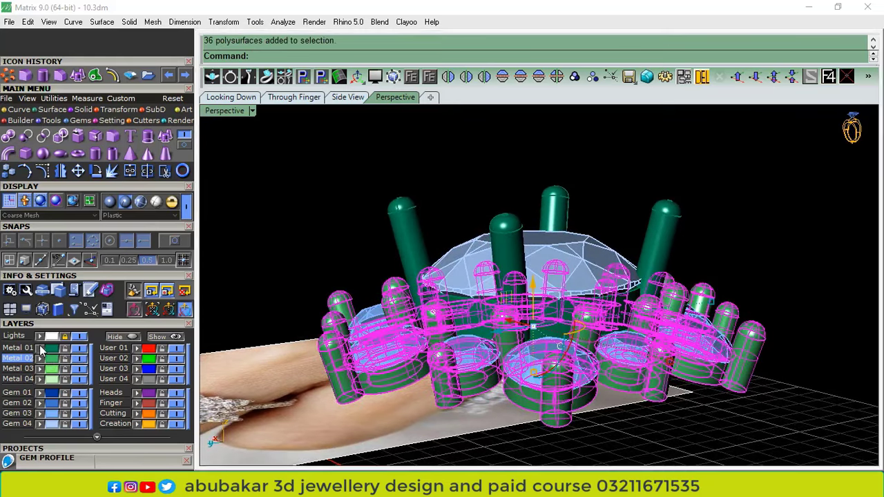
left_click(40, 348)
left_click(458, 241)
right_click_drag(502, 233, 503, 315)
scroll(520, 288, "down", 3)
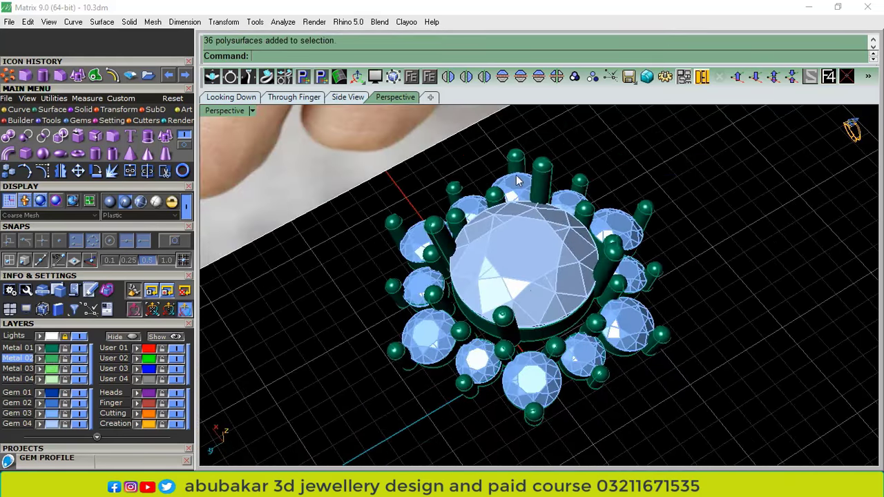
Save the flower cluster model to the current 10.3dm file
left_click(231, 98)
scroll(558, 258, "down", 2)
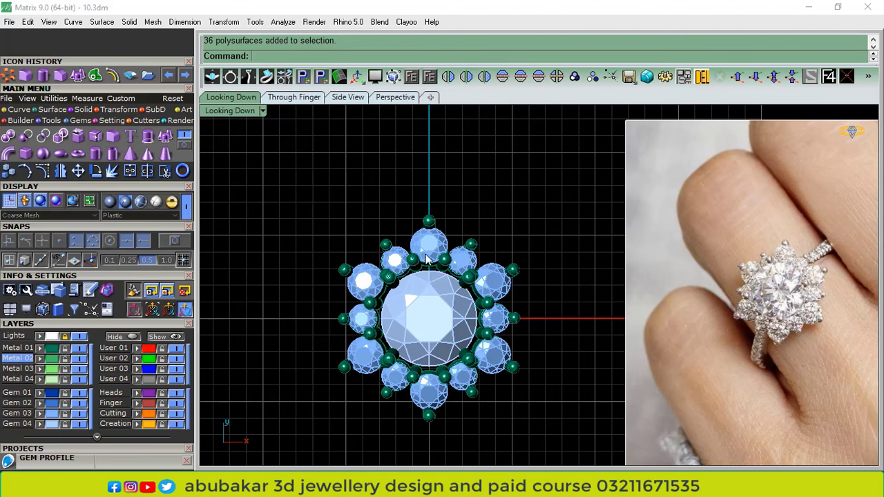
scroll(428, 259, "up", 2)
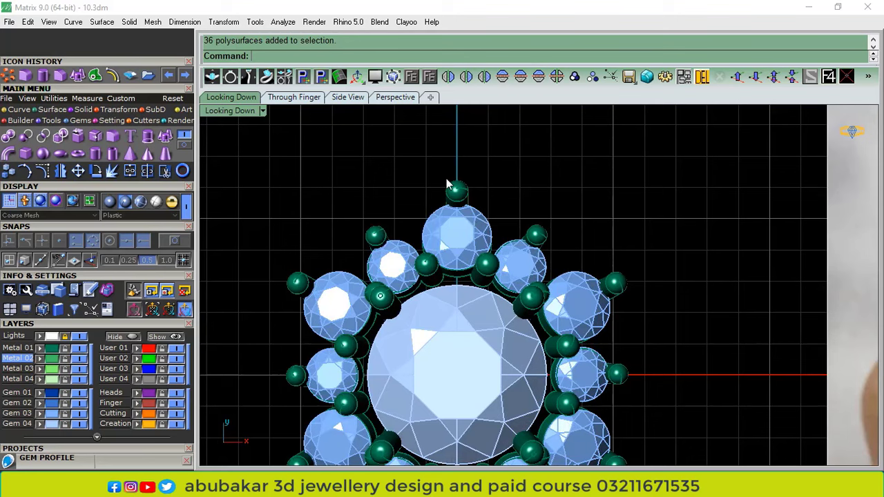
scroll(428, 214, "down", 2)
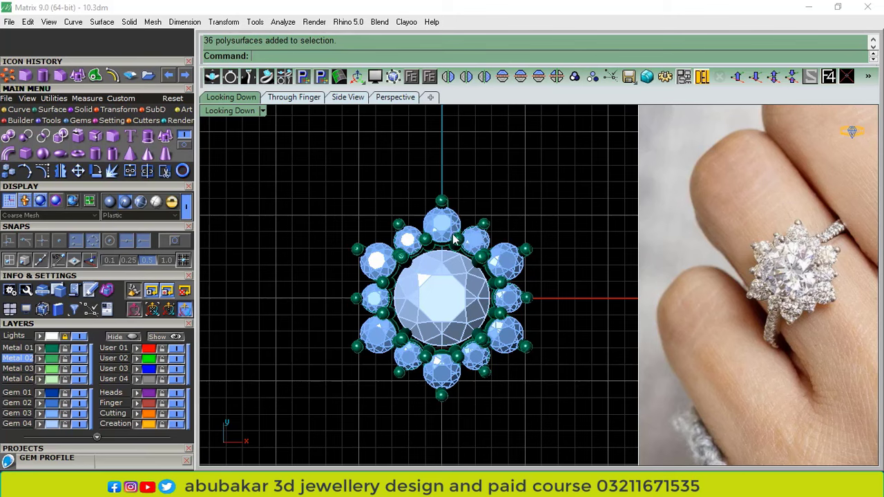
scroll(452, 242, "up", 1)
scroll(452, 228, "down", 2)
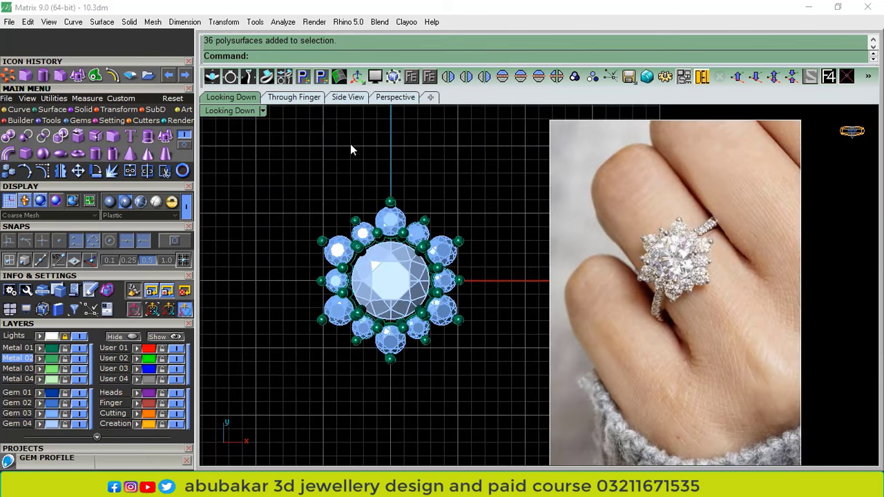
left_click(10, 23)
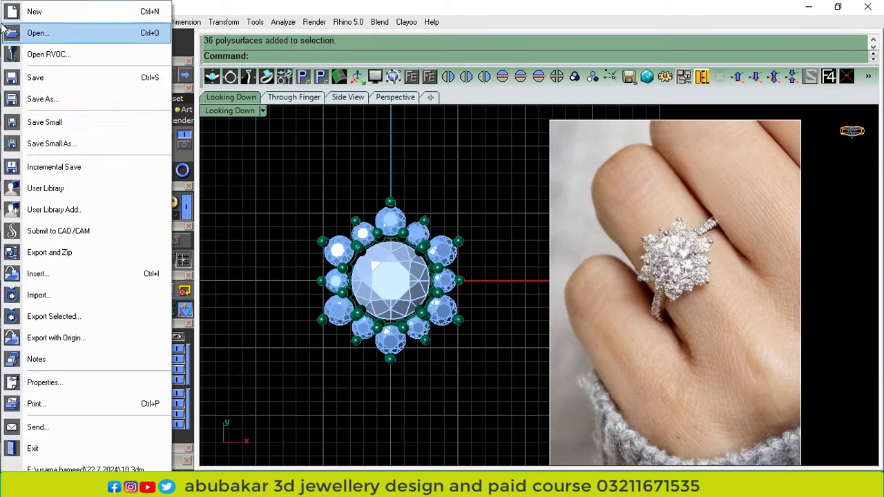
left_click(59, 133)
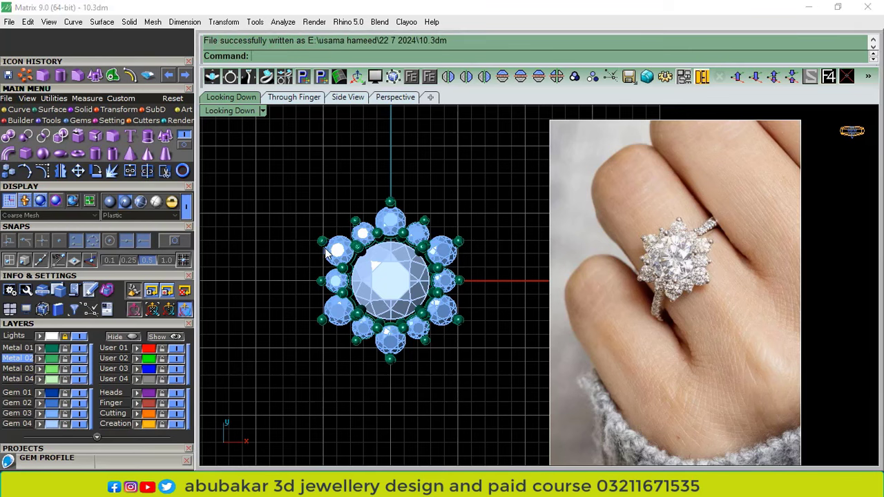
Create a Swiss size 15 3/4 ring rail in the Through Finger view and close the ring rail tool
left_click(295, 97)
left_click(182, 173)
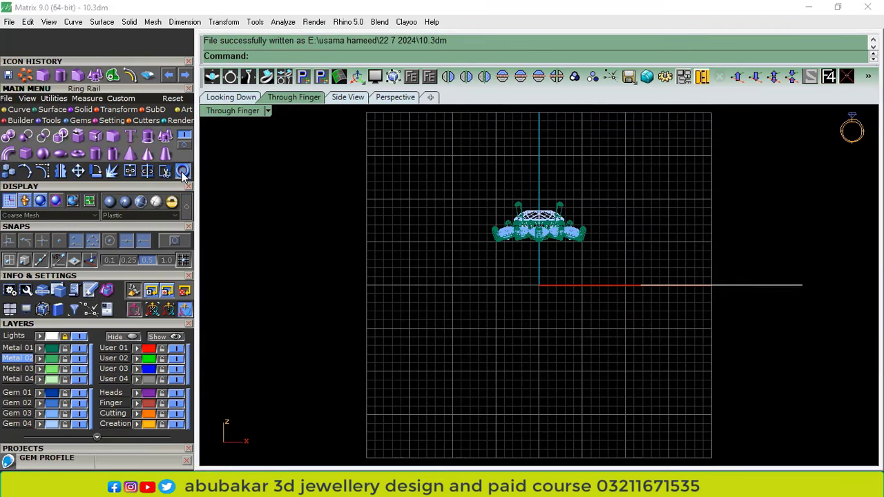
left_click(89, 324)
scroll(108, 239, "down", 3)
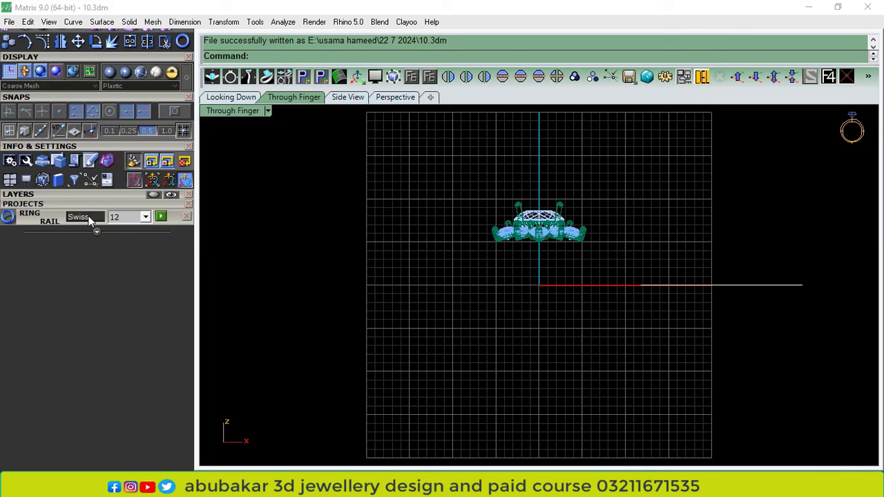
left_click(145, 218)
scroll(138, 262, "down", 3)
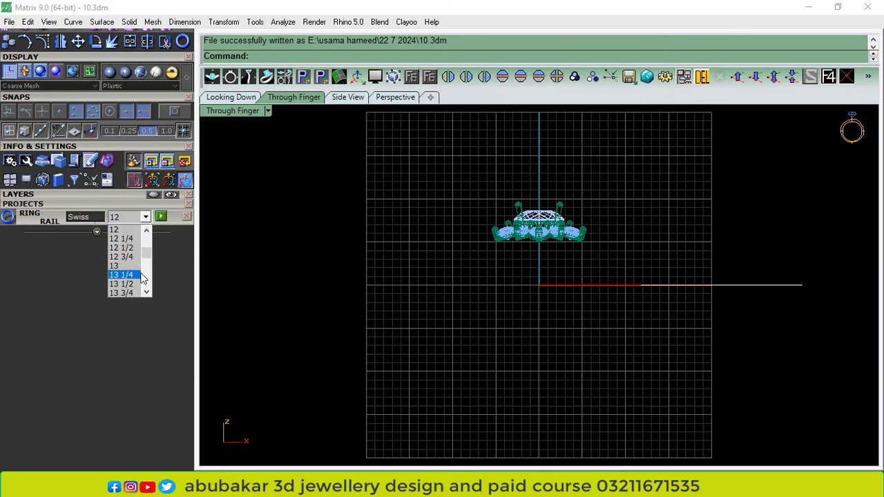
scroll(142, 276, "down", 2)
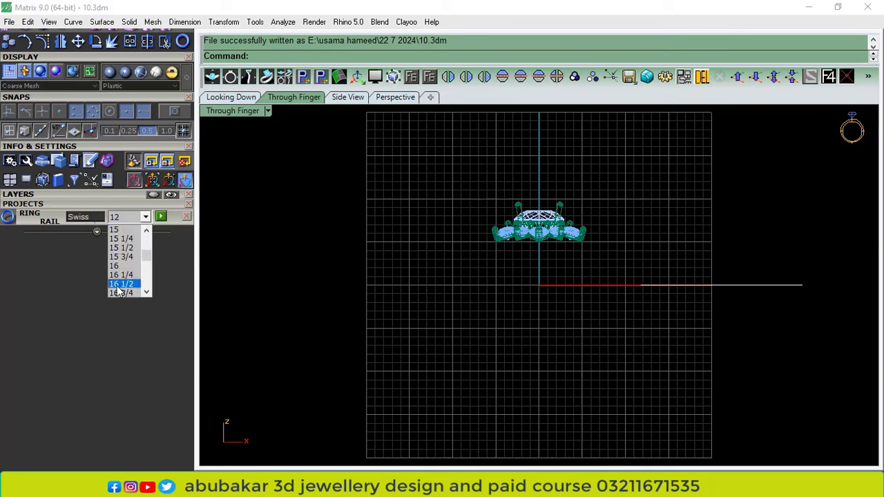
left_click(125, 257)
left_click(163, 218)
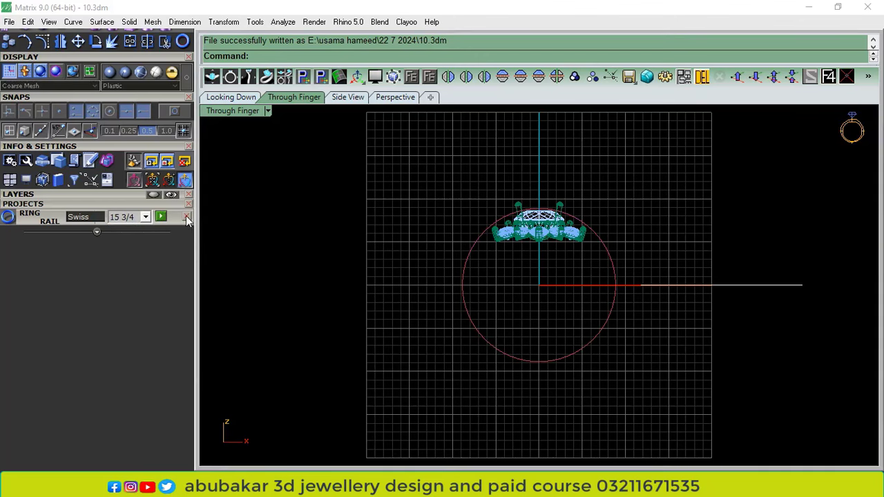
left_click(186, 218)
Shade the Through Finger view and offset the ring rail curve outward by 0.6 mm
right_click_drag(347, 235, 307, 294)
scroll(581, 303, "up", 6)
left_click_drag(584, 277, 552, 345)
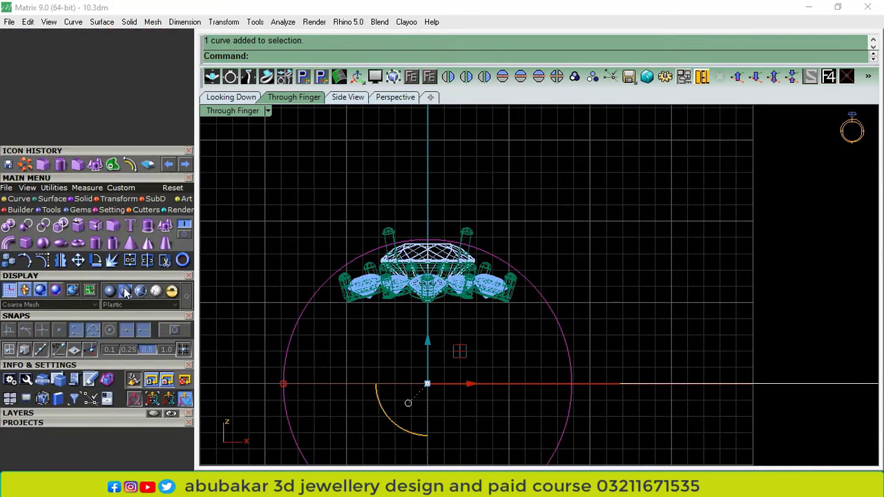
left_click(126, 293)
left_click(113, 164)
scroll(538, 243, "up", 1)
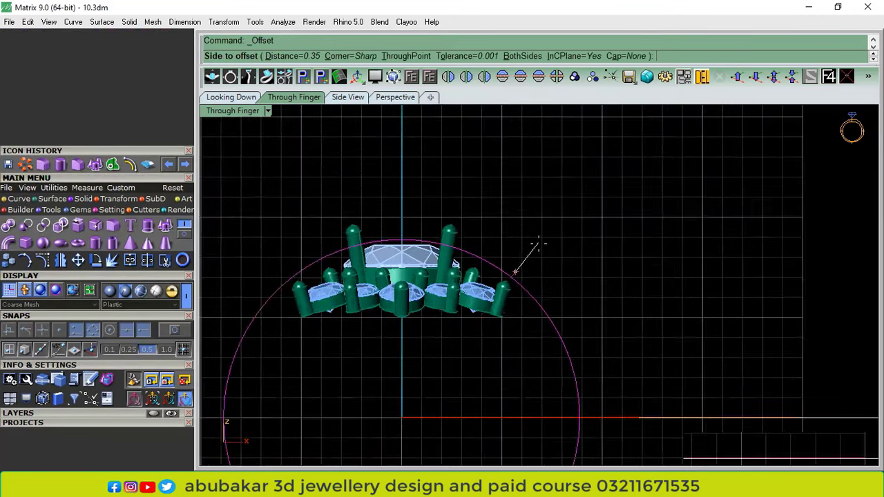
scroll(538, 243, "up", 1)
left_click(536, 246)
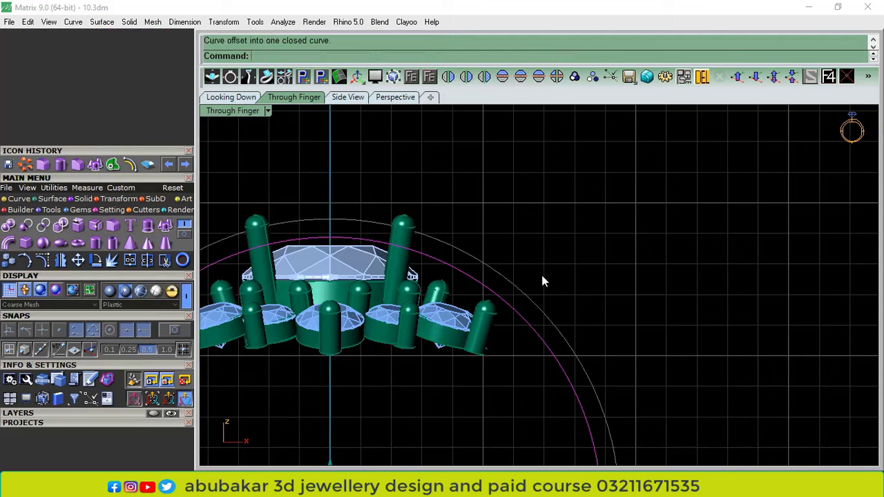
Offset the newly made outer circle outward once more to form a third concentric curve
left_click(524, 288)
right_click(512, 253)
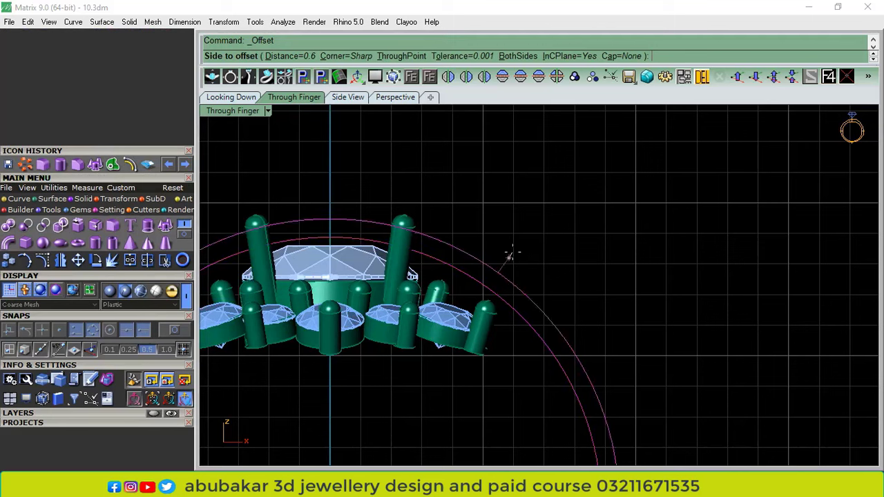
left_click(512, 255)
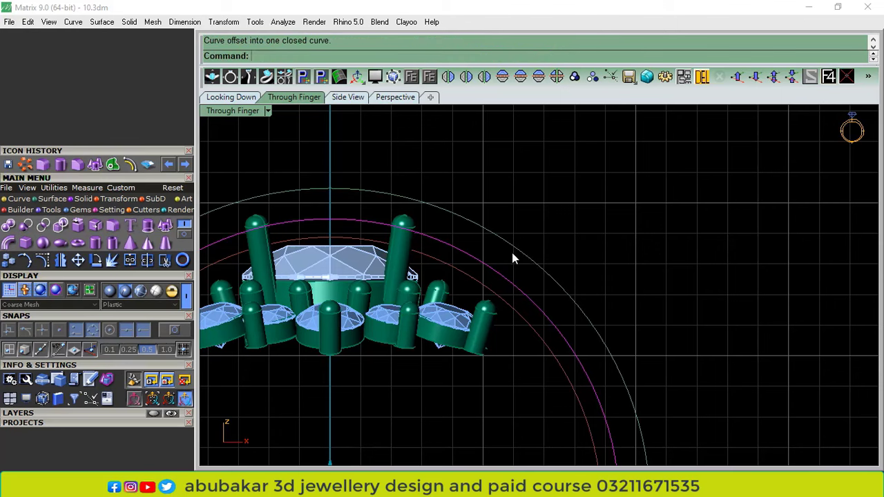
scroll(500, 256, "up", 1)
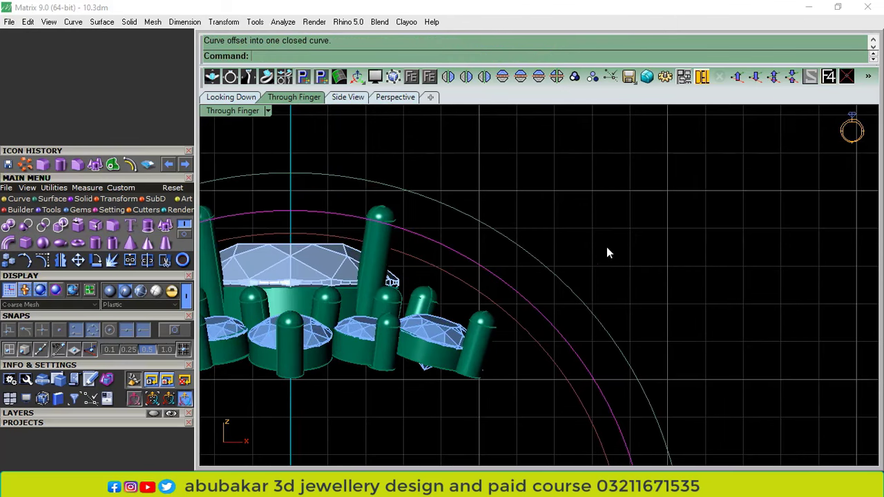
Move the three concentric ring curves to the Finger layer and lock that layer
left_click_drag(507, 416, 507, 417)
left_click(80, 413)
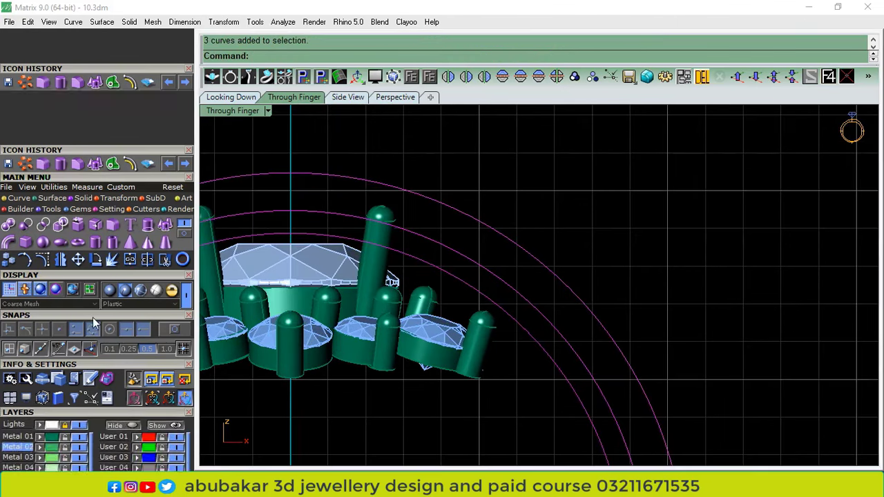
left_click(137, 397)
left_click(161, 398)
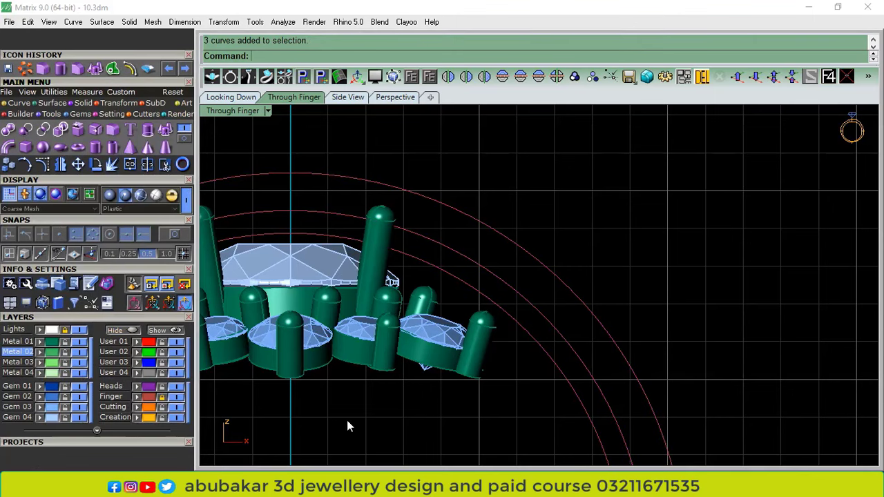
Group all gems, bezels and prongs of the flower cluster into one group
scroll(600, 260, "down", 6)
left_click(442, 296)
left_click_drag(660, 163, 316, 403)
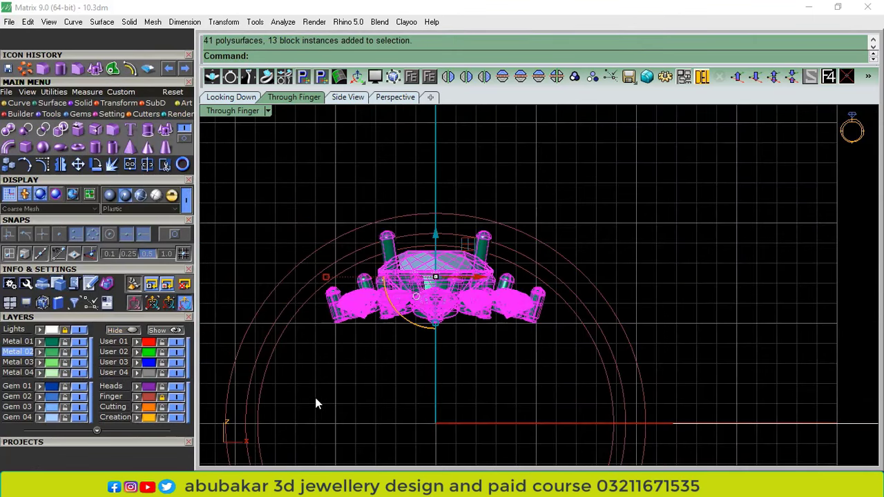
left_click(592, 77)
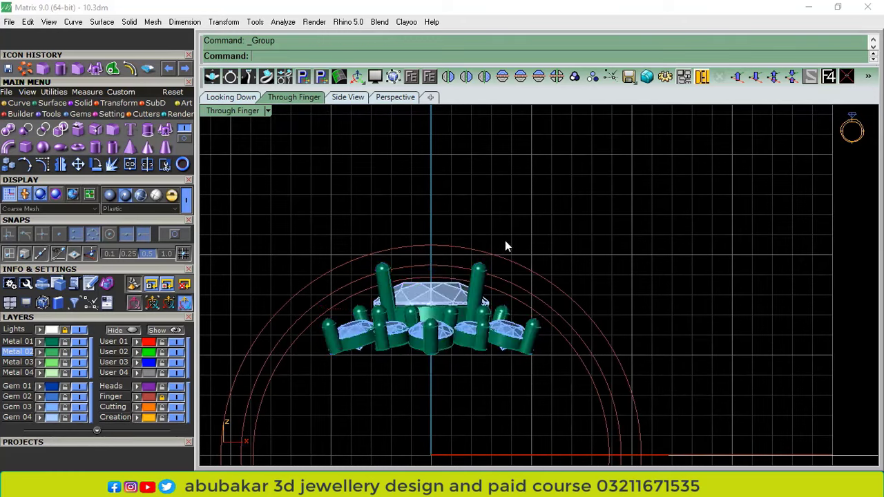
Raise the grouped flower head in the Through Finger view until its base sits at the top of the outermost finger circle
left_click(448, 274)
left_click(431, 266)
right_click_drag(558, 330, 539, 354)
left_click_drag(412, 297, 425, 185)
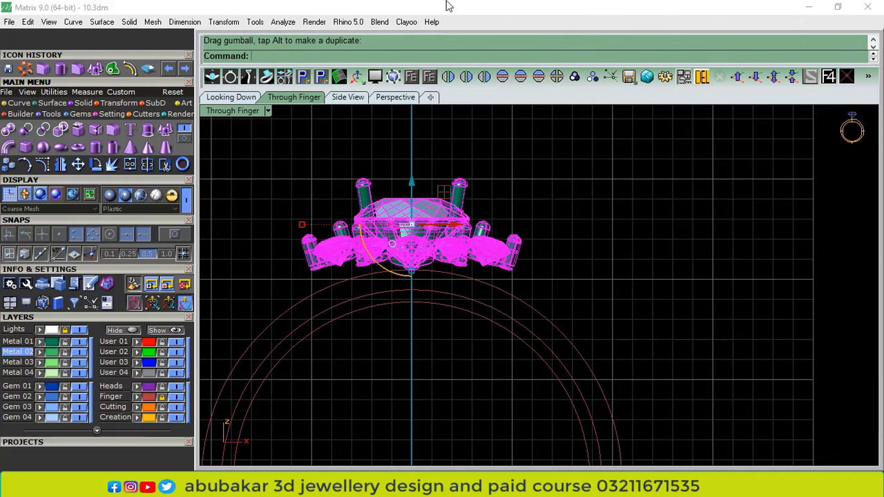
left_click(597, 280)
Nudge the whole flower head slightly upward to fine-tune its clearance above the outermost finger circle
scroll(513, 276, "up", 3)
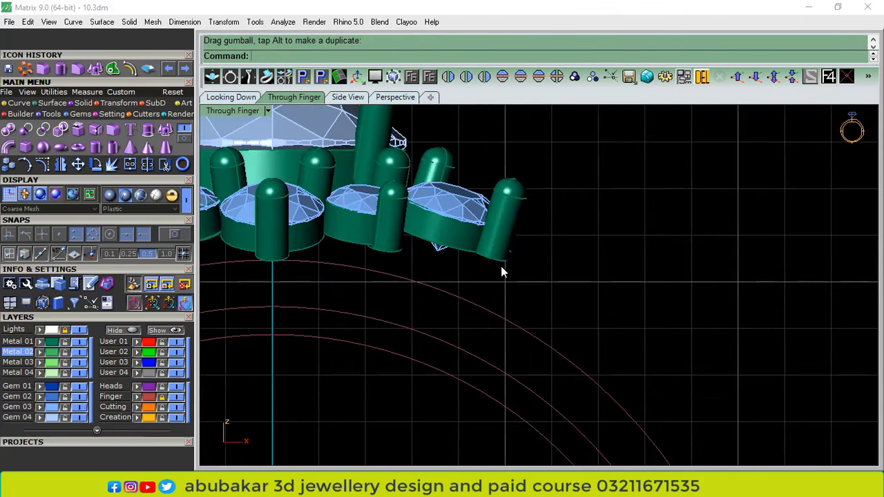
scroll(501, 264, "down", 5)
right_click_drag(369, 300, 442, 313)
scroll(469, 260, "up", 3)
key("ctrl+a")
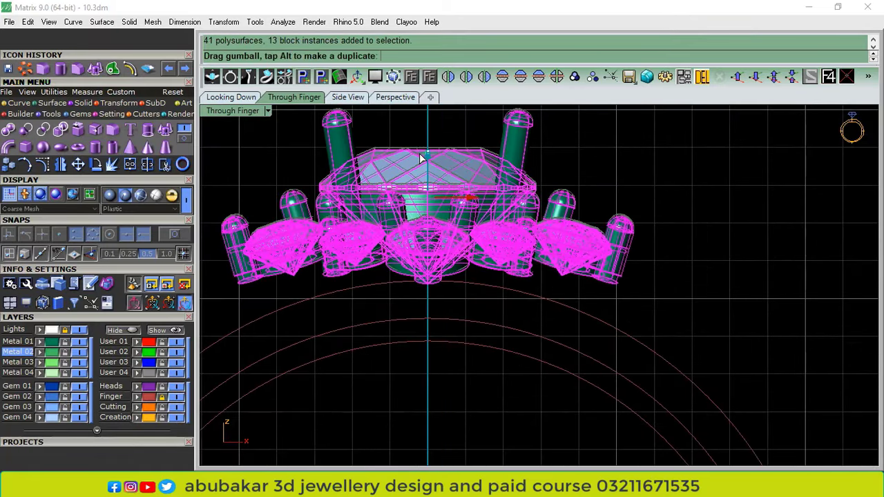
left_click_drag(423, 150, 424, 151)
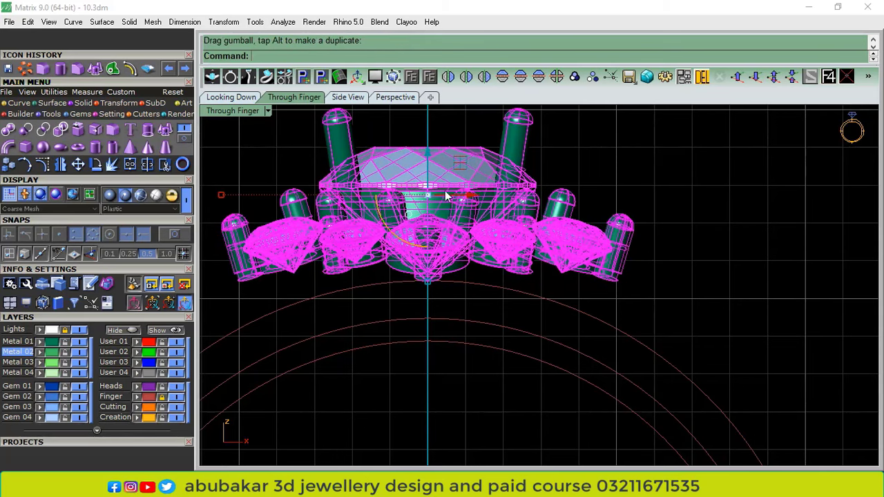
Check the head against the reference photo, and duplicate the centre stone bezel's circular edge as a curve
left_click(241, 102)
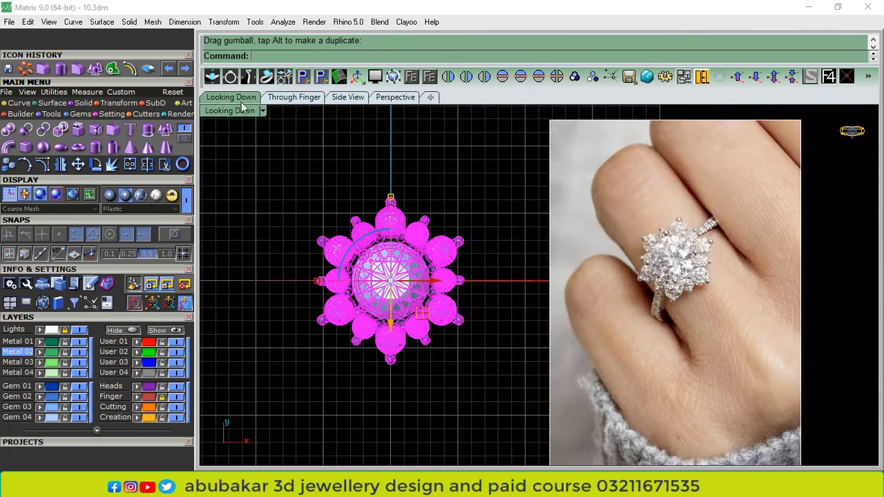
left_click(471, 185)
right_click_drag(620, 267, 598, 275)
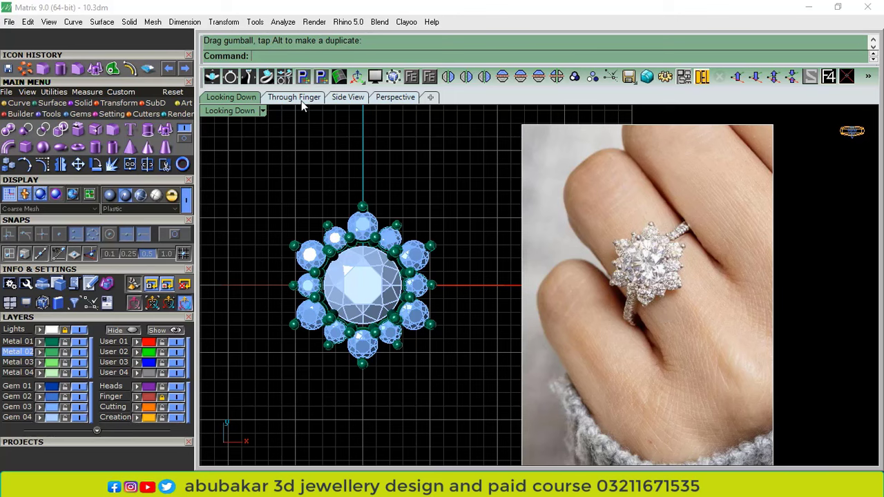
left_click(344, 97)
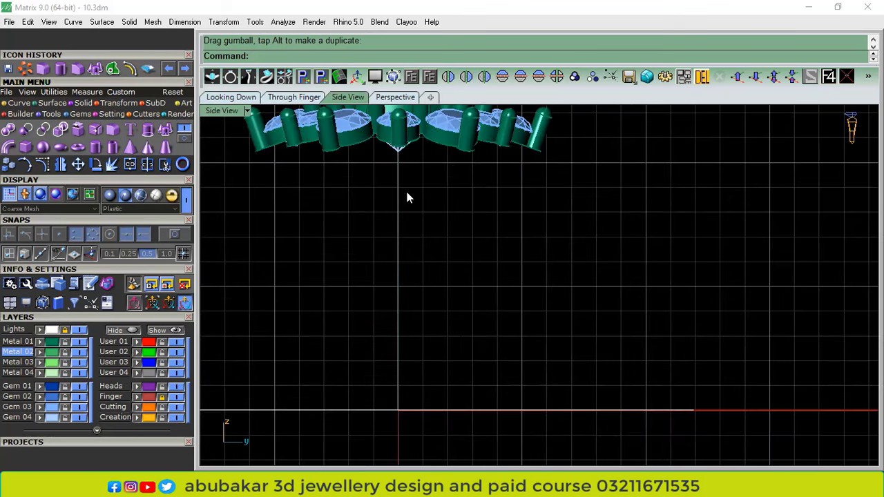
left_click(399, 97)
scroll(484, 263, "up", 3)
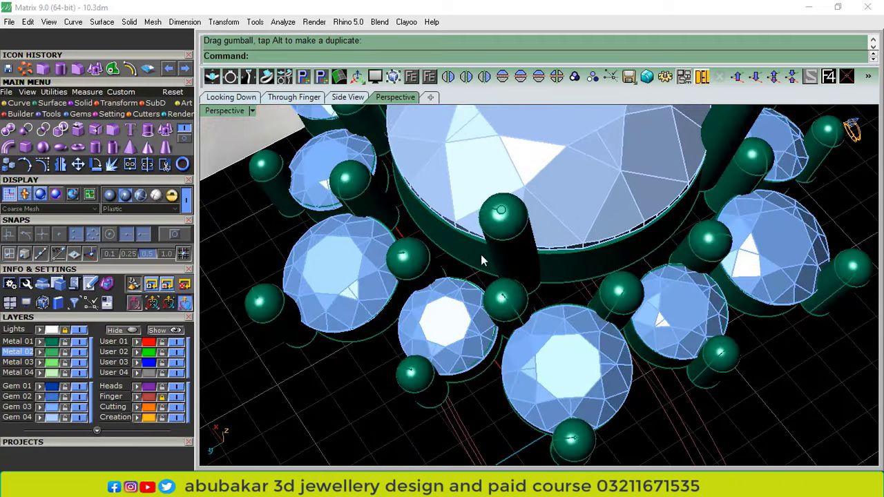
left_click(12, 105)
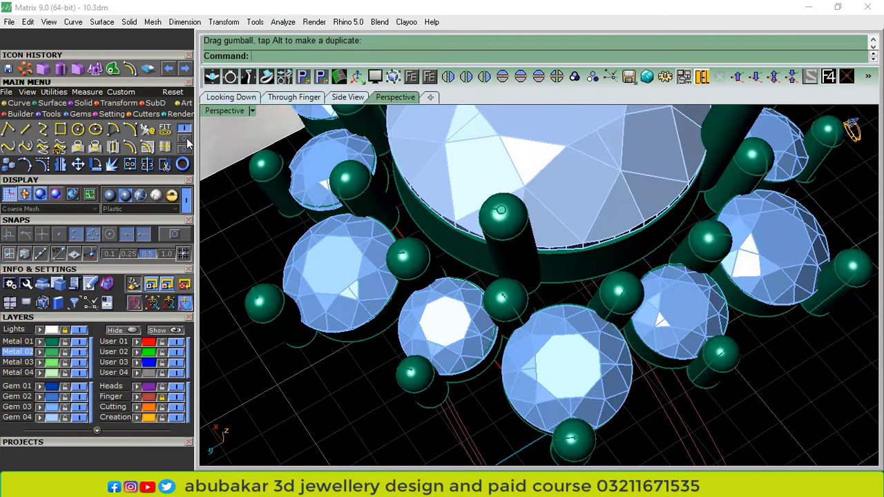
left_click(149, 147)
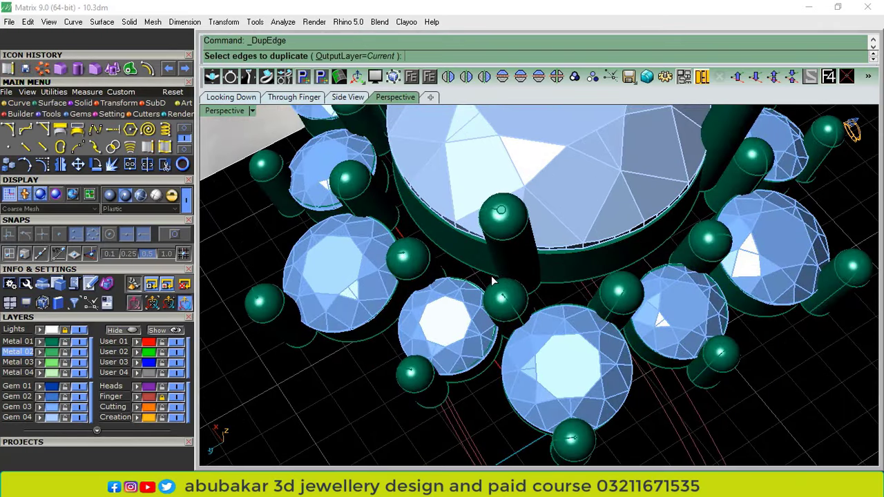
left_click(243, 98)
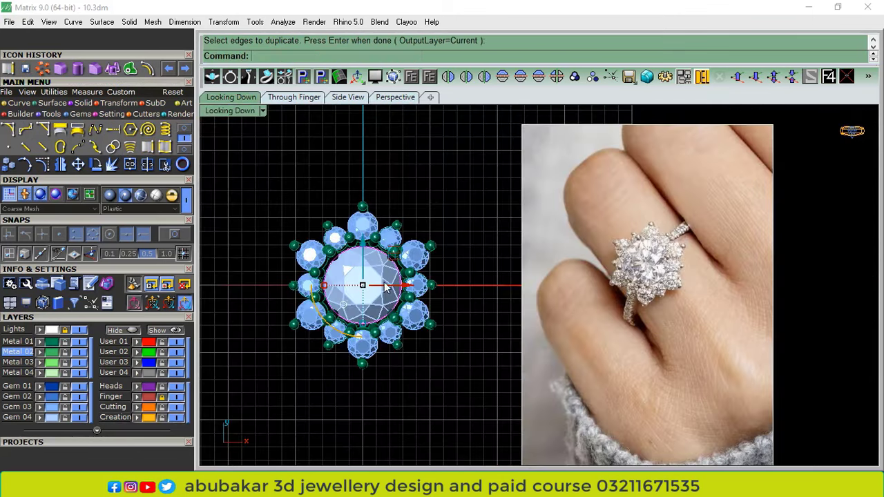
Scale the duplicated circle down to slightly inside the centre gem's outline, and hide the Metal 01, Gem 03 and Gem 04 layers
scroll(330, 290, "up", 4)
left_click_drag(341, 285, 355, 284)
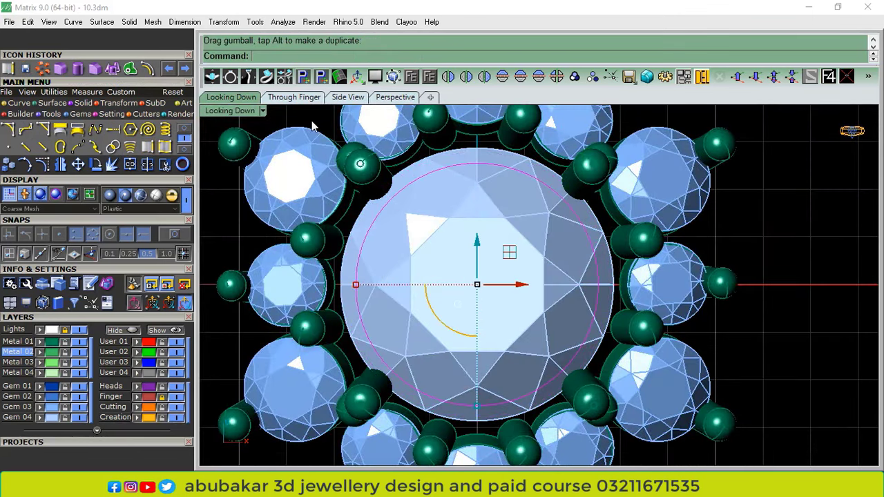
left_click(79, 407)
left_click(78, 341)
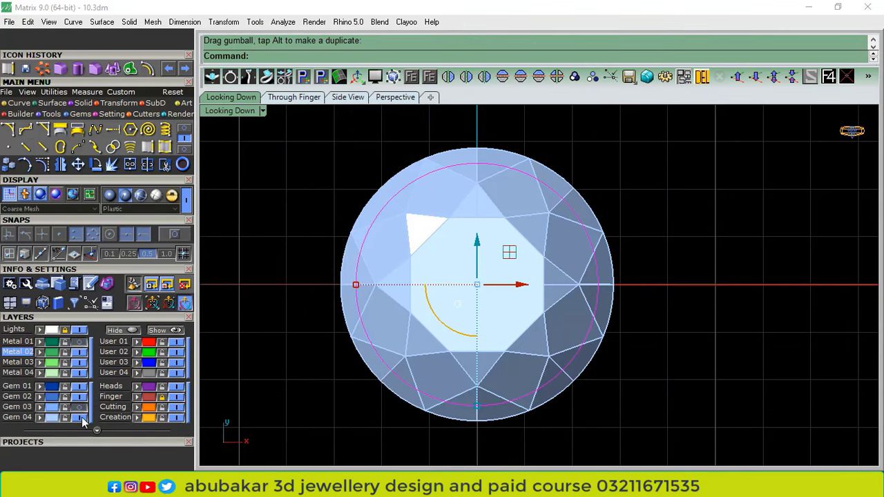
left_click(78, 417)
Lower the circle in the Through Finger view to the top of the middle finger circle
left_click(294, 98)
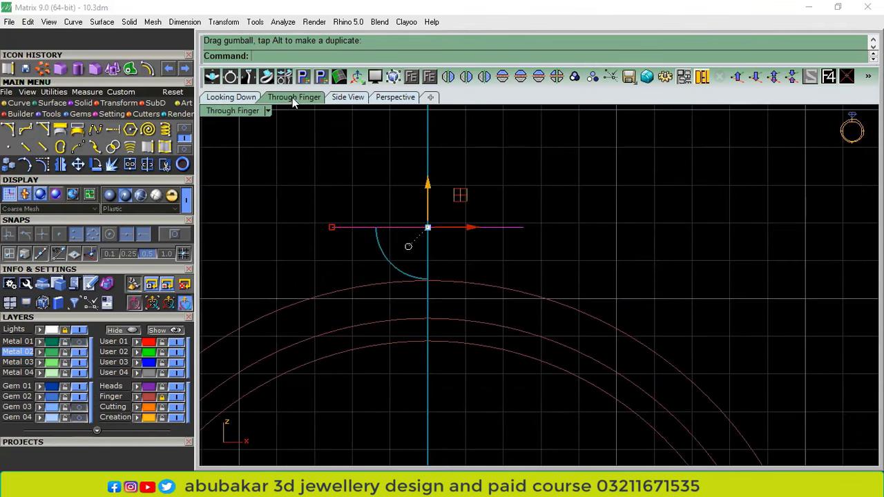
left_click_drag(425, 194, 462, 287)
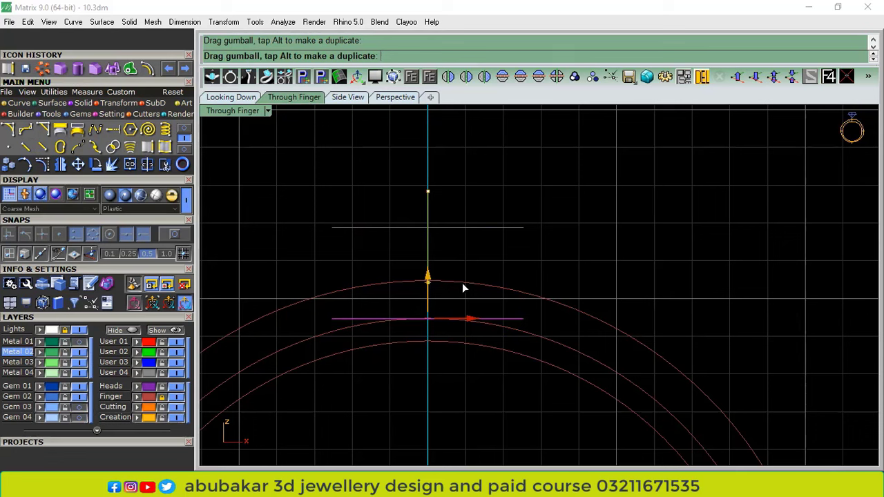
left_click_drag(463, 284, 463, 284)
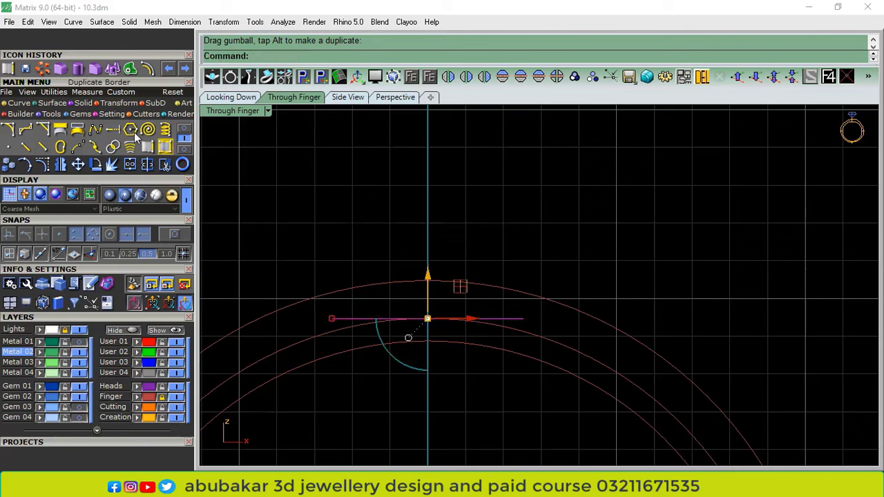
Bend the circle from its centre with Symmetric=Yes so both sides follow the curvature of the middle finger circle
left_click(119, 103)
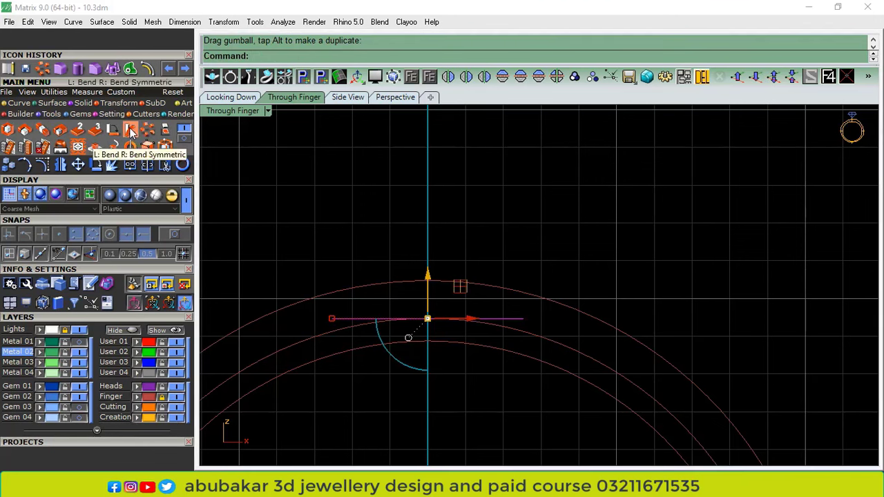
left_click(130, 130)
left_click(427, 319)
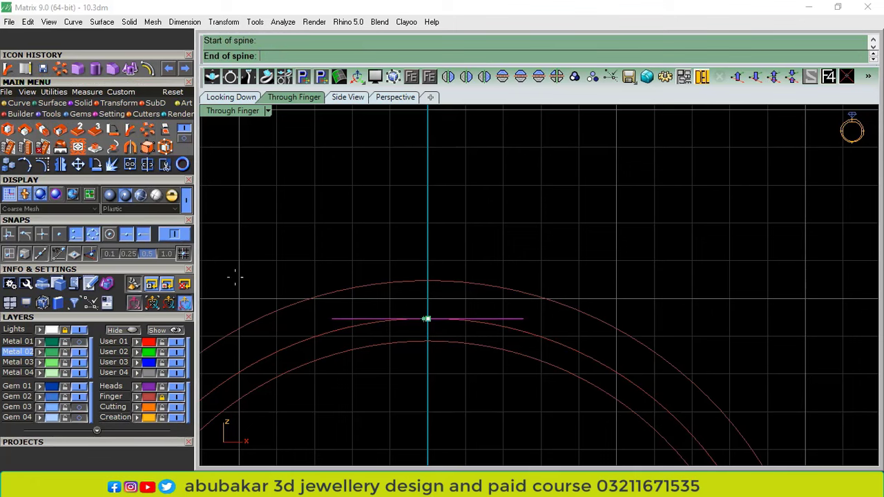
scroll(572, 342, "up", 4)
right_click_drag(544, 284, 662, 280)
left_click(712, 258)
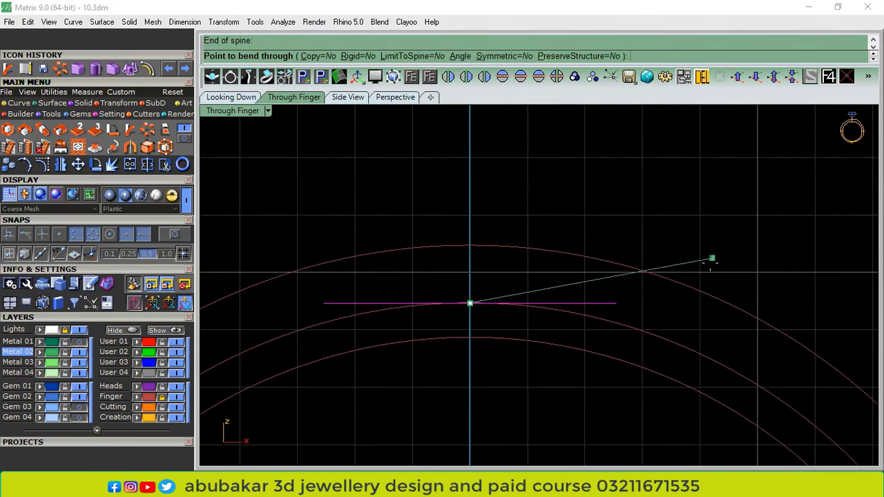
left_click(498, 56)
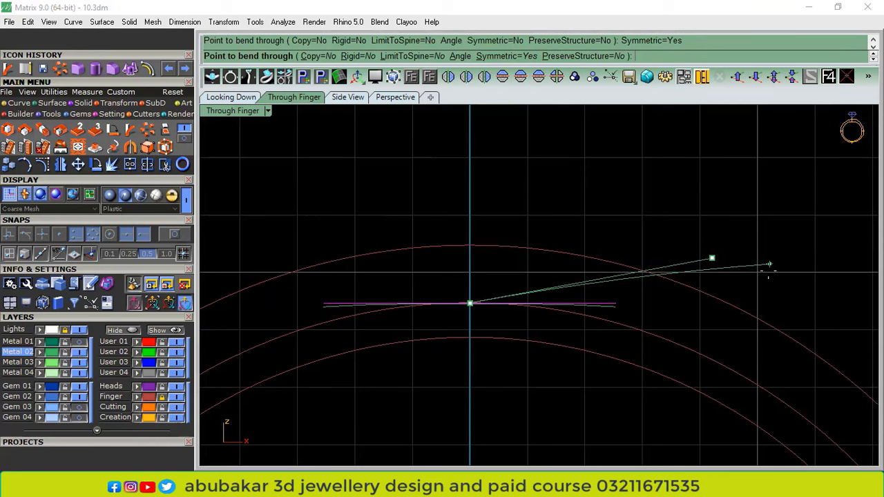
left_click(743, 318)
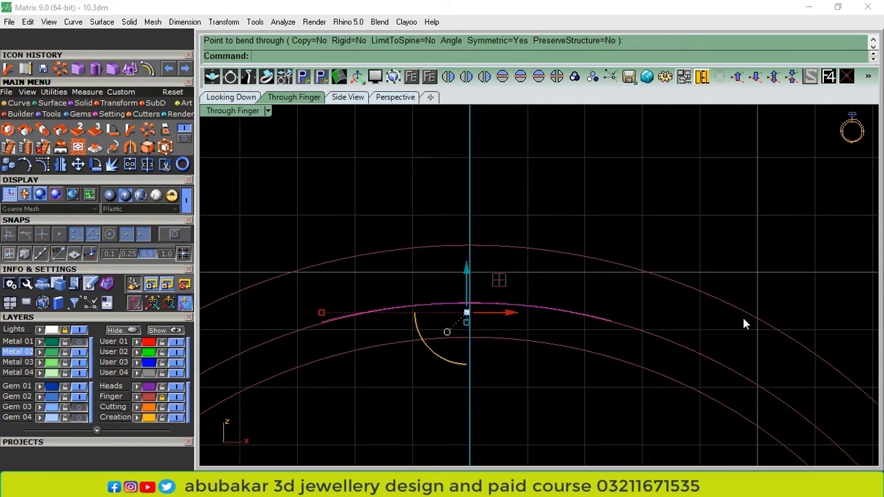
Fill the bent circle with a surface and hide the Finger layer
left_click(235, 98)
left_click(395, 97)
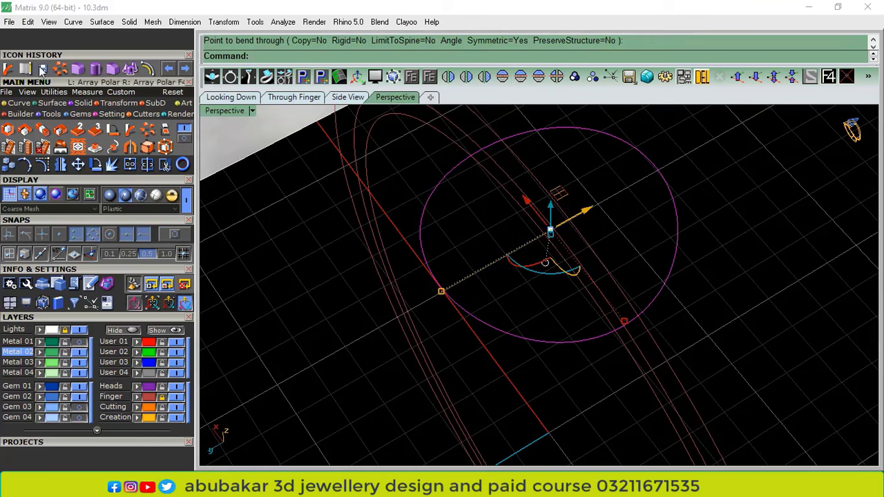
left_click(26, 146)
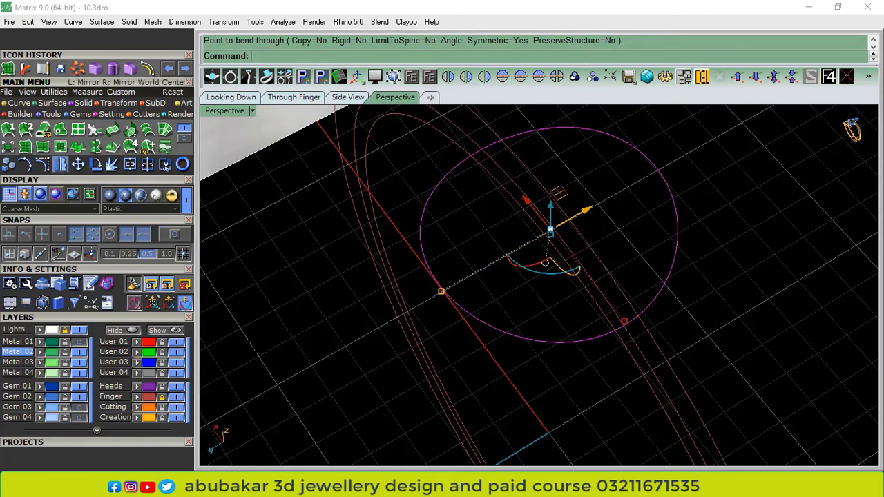
key("Return")
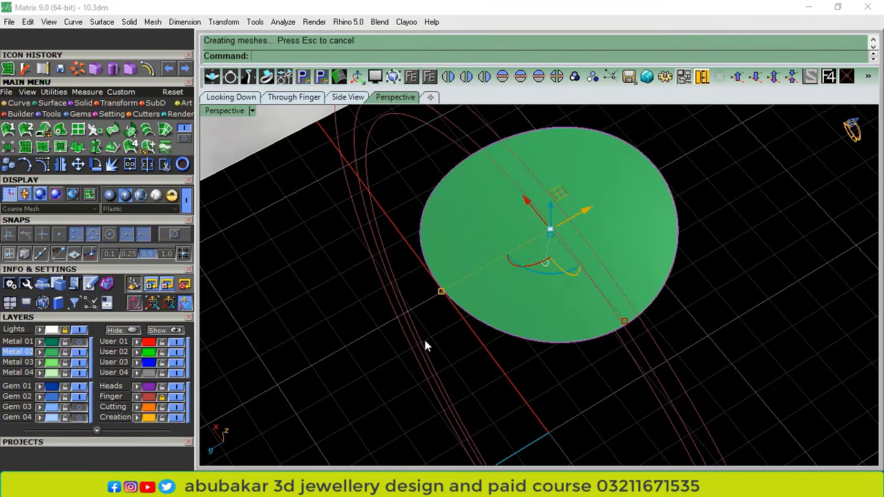
right_click_drag(424, 343, 560, 277)
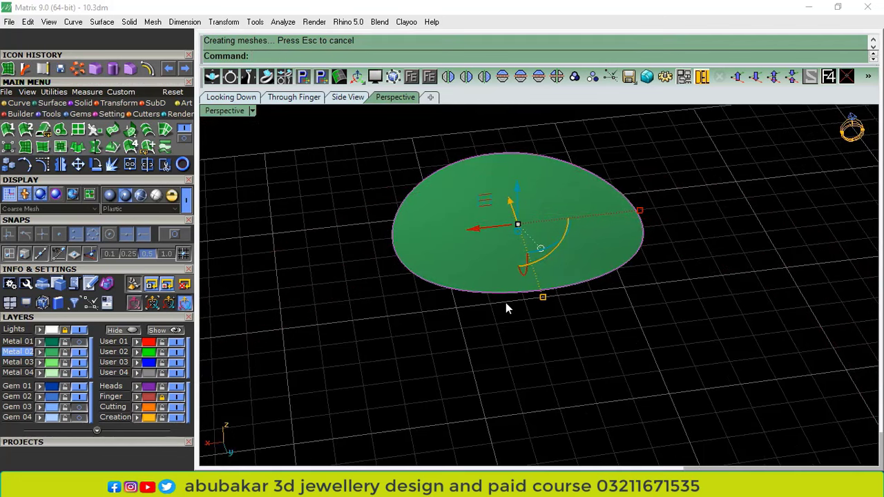
right_click_drag(505, 307, 554, 310)
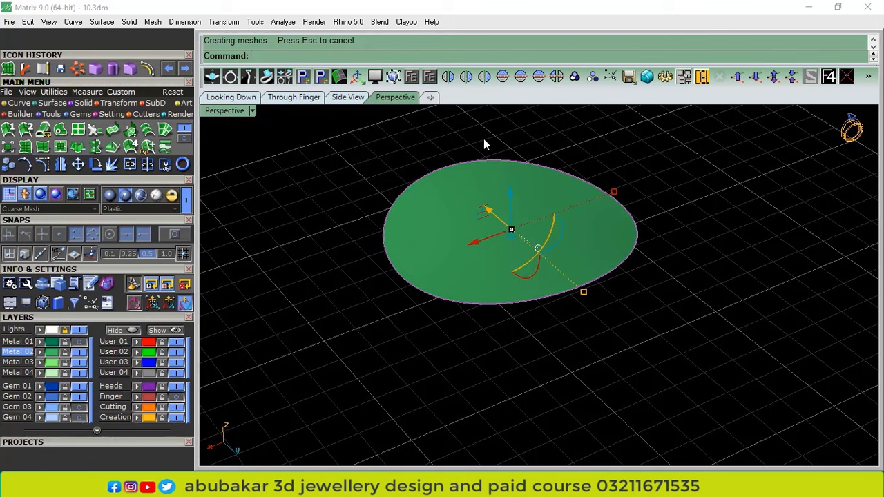
Offset the bent circle inward by 0.5 on the curved surface
left_click(18, 103)
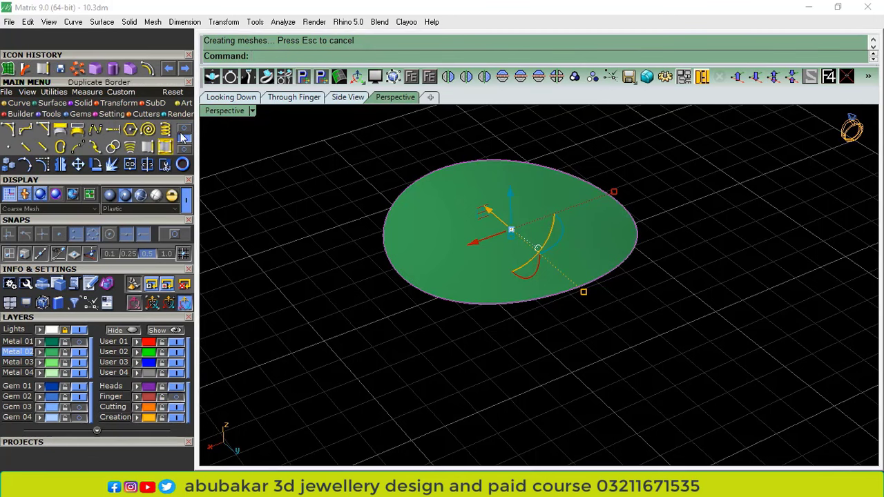
left_click(148, 148)
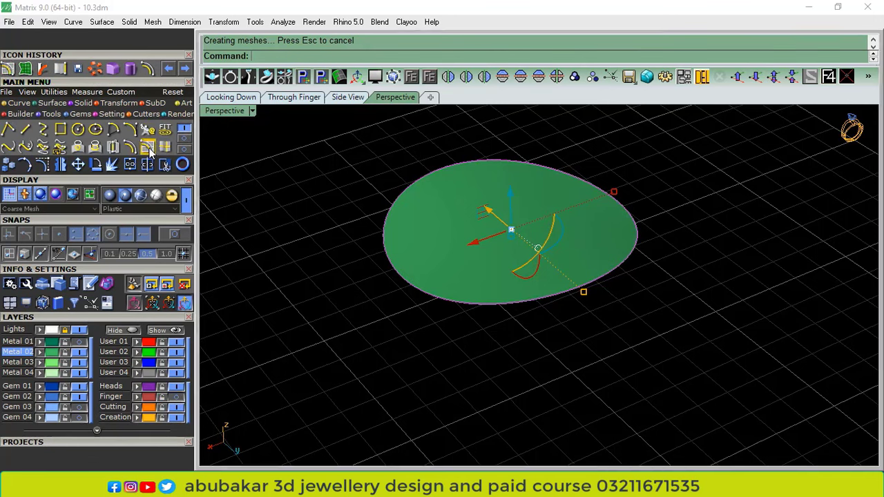
left_click(488, 232)
right_click_drag(398, 253, 451, 214)
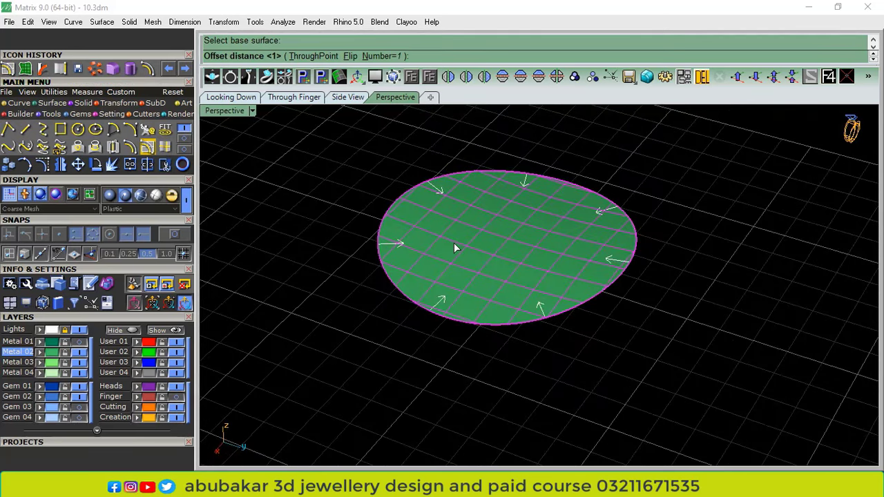
key("Return")
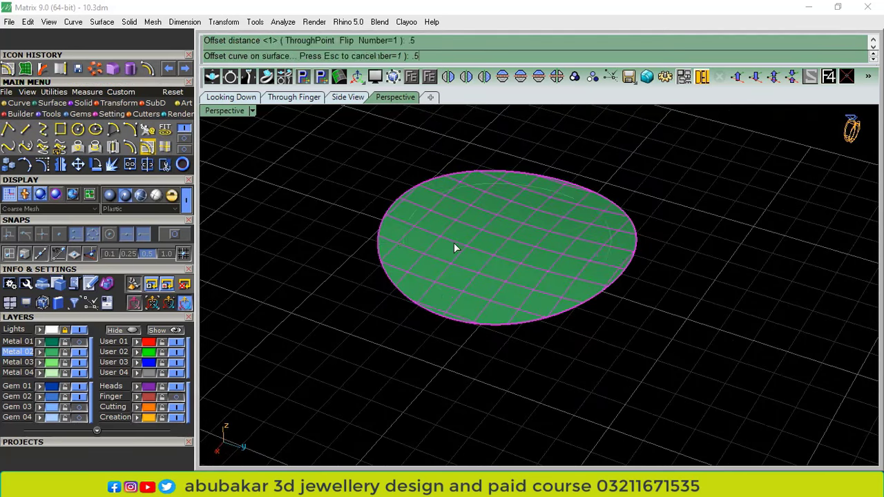
Split the curved surface with the offset curve and delete the inner piece to leave a ring-shaped surface
left_click(517, 259)
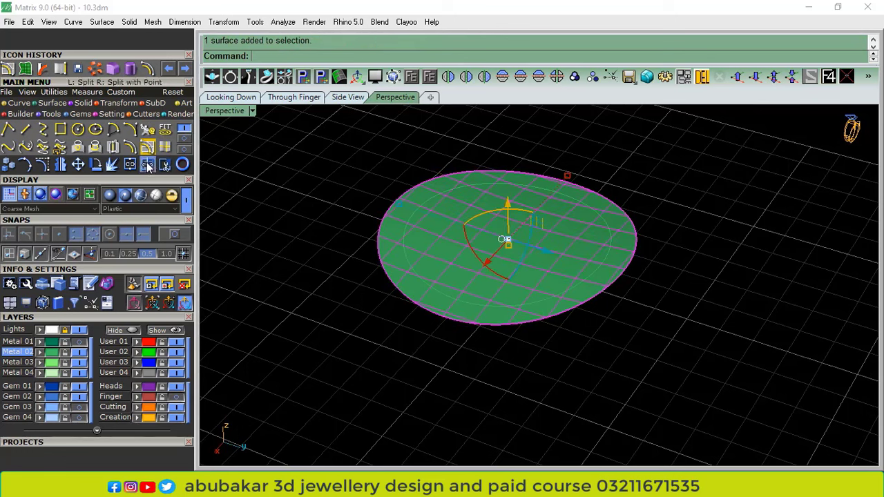
left_click(155, 169)
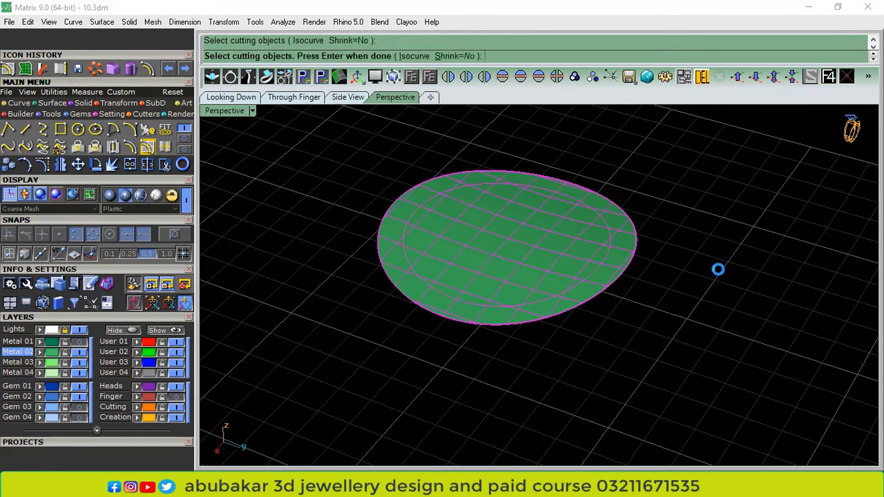
key("Return")
left_click(532, 254)
left_click(701, 78)
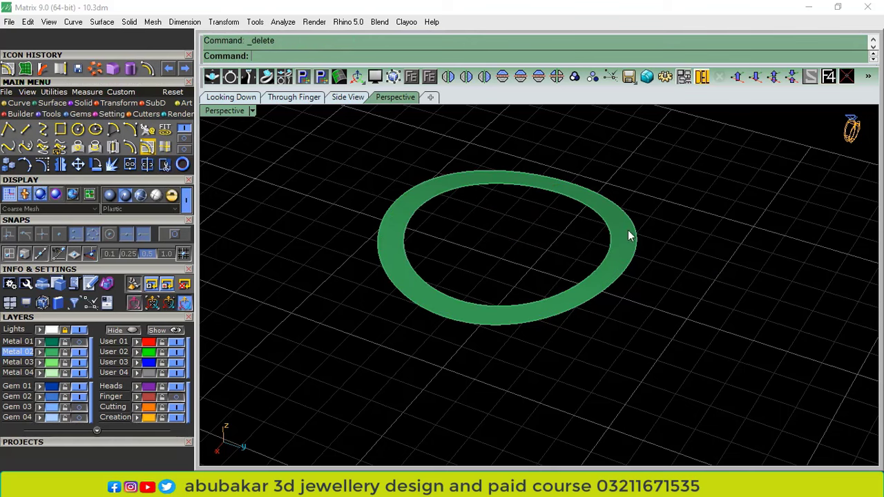
Delete the leftover boundary curves of the ring-shaped surface, and select that surface in the Through Finger view
left_click_drag(586, 290, 560, 302)
scroll(610, 241, "up", 3)
left_click(624, 242, "ctrl")
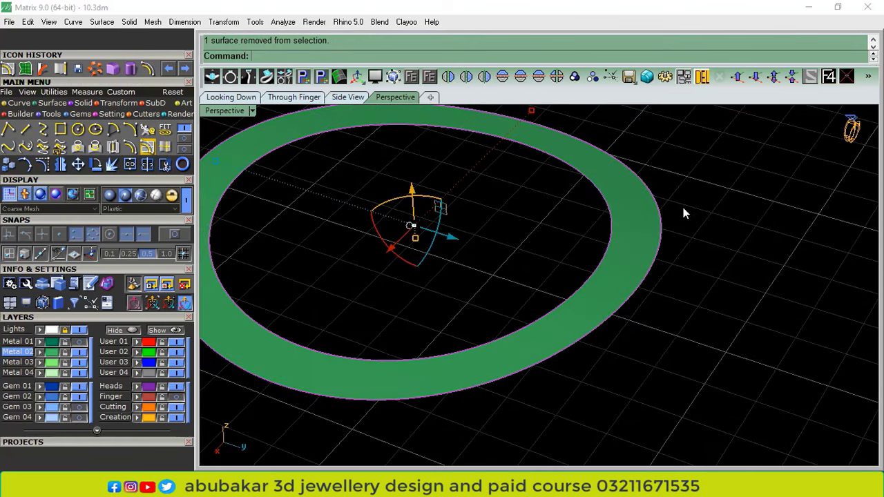
left_click(703, 78)
left_click(301, 117)
left_click(294, 97)
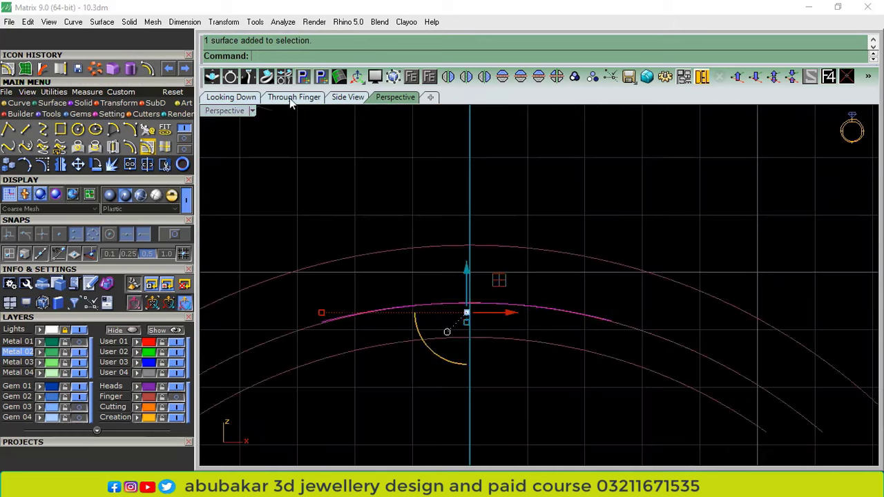
Lock the Finger layer and offset the ring-shaped surface 0.6 downward as a solid to form the gallery ring
left_click(166, 398)
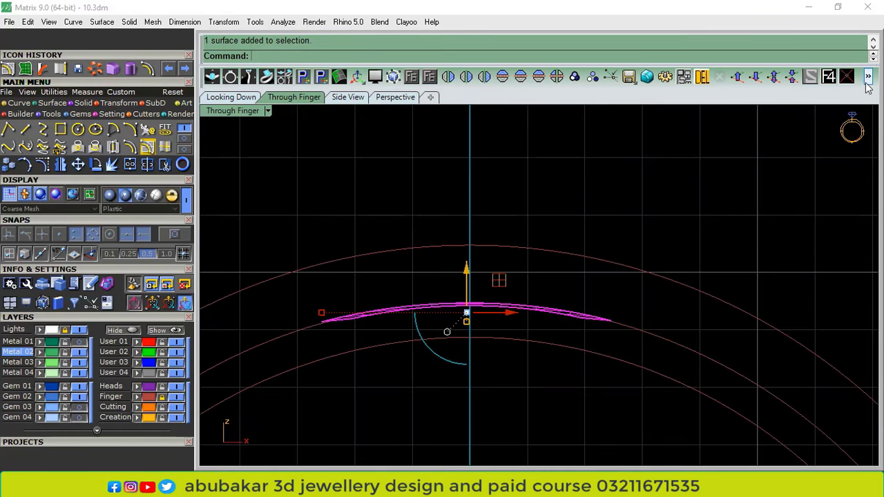
left_click(858, 124)
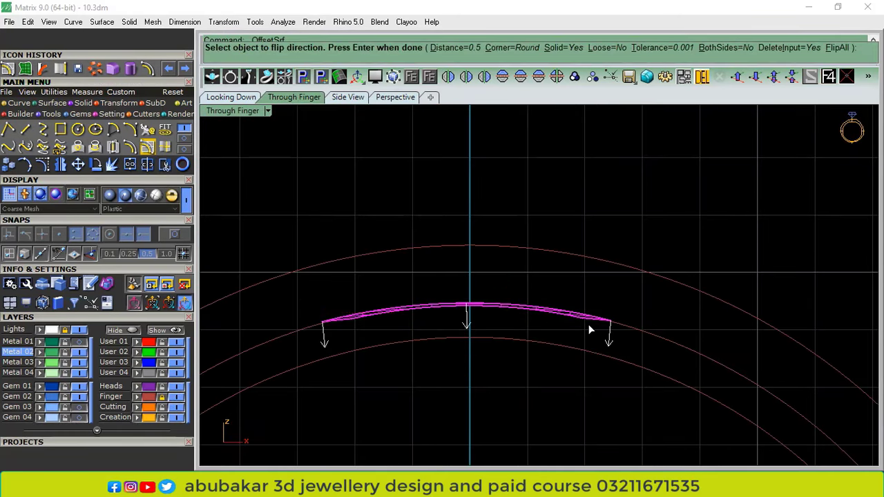
key("Return")
key("Return")
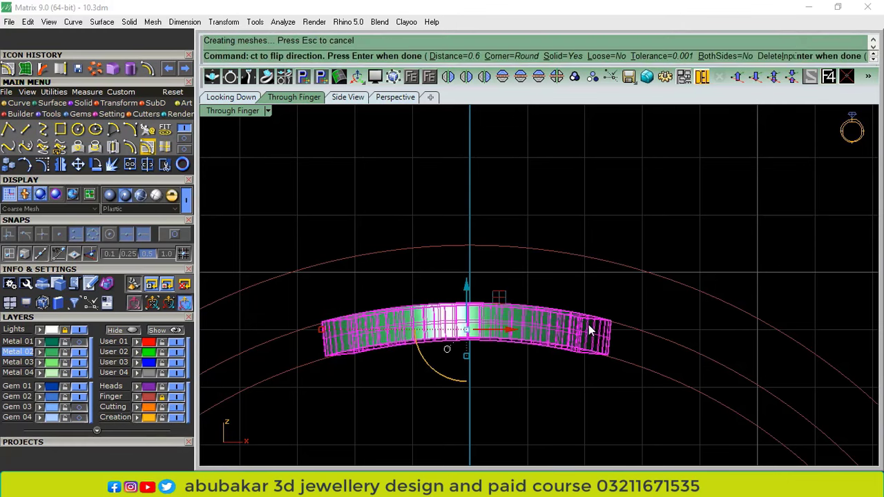
Show the Metal 01 layer and raise the whole stone head slightly above the outer finger curve in the Through Finger view
left_click(78, 341)
scroll(469, 245, "down", 6)
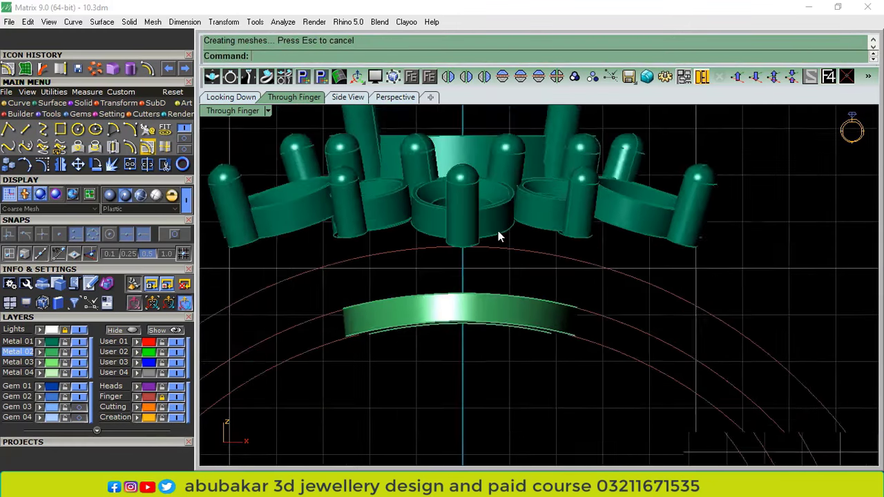
right_click_drag(525, 222, 513, 288)
left_click(506, 284)
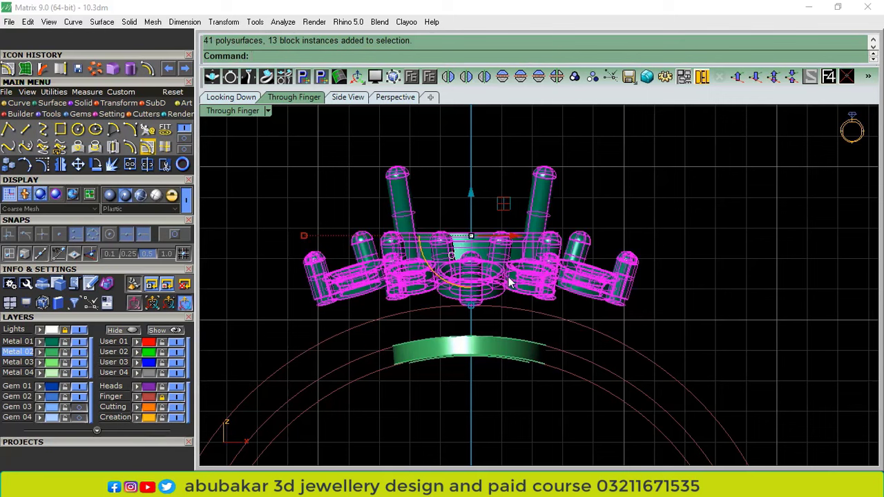
left_click_drag(470, 200, 470, 196)
left_click(672, 209)
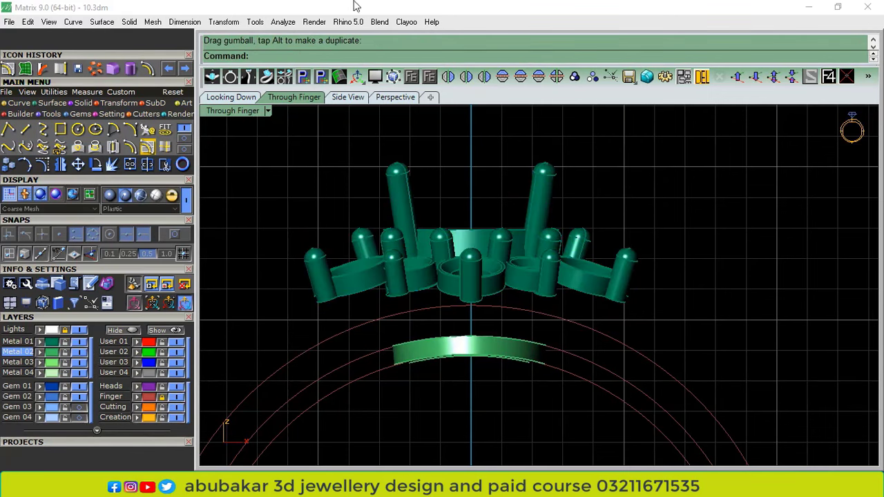
Fine-tune the height of the stone head above the gallery ring in the Side View
left_click(347, 97)
scroll(435, 257, "down", 2)
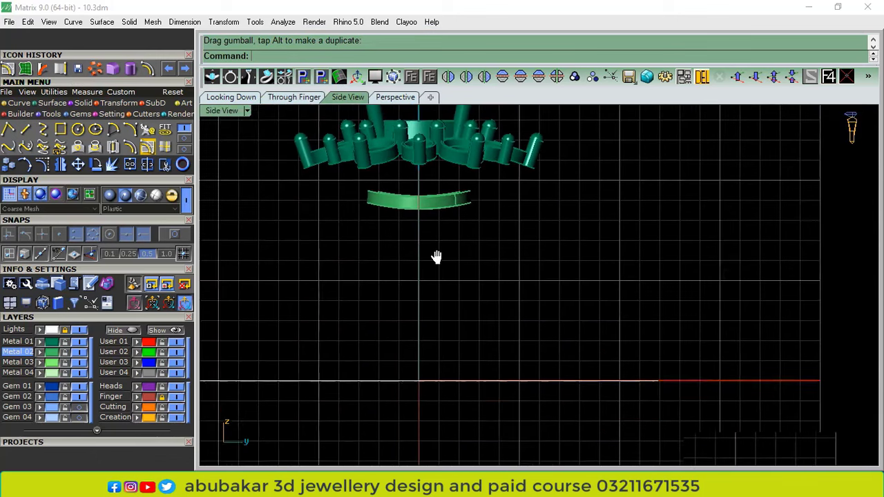
scroll(446, 267, "up", 3)
scroll(467, 190, "up", 4)
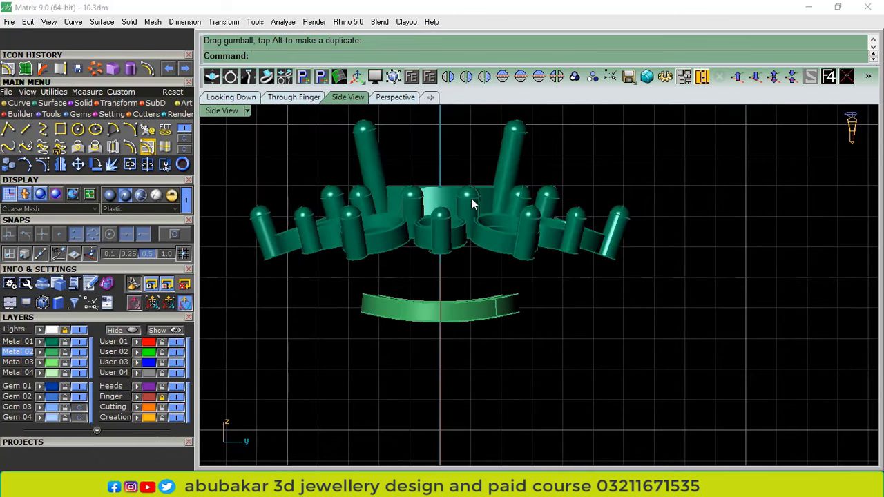
left_click(442, 153)
left_click_drag(446, 149, 446, 152)
left_click(748, 162)
Draw an interpolated curve in the Side View from the base of the outermost prong down to the near end of the gallery ring
right_click_drag(440, 248, 489, 245)
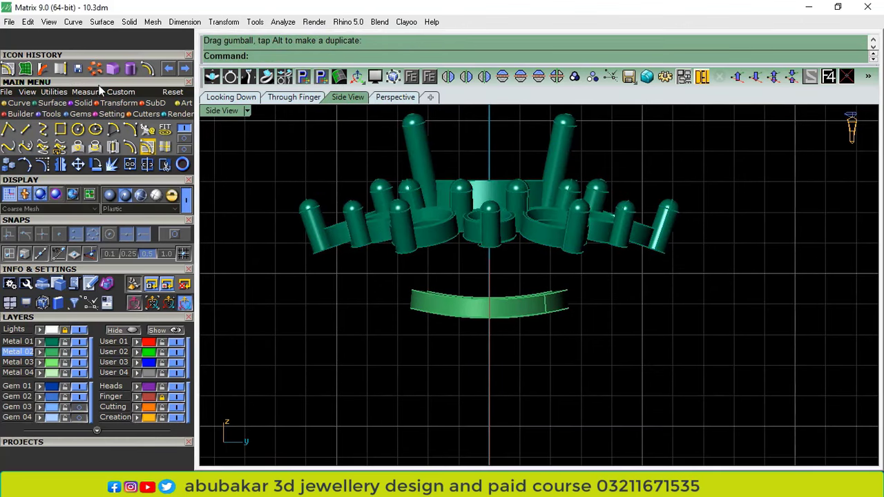
left_click(43, 130)
scroll(305, 256, "up", 5)
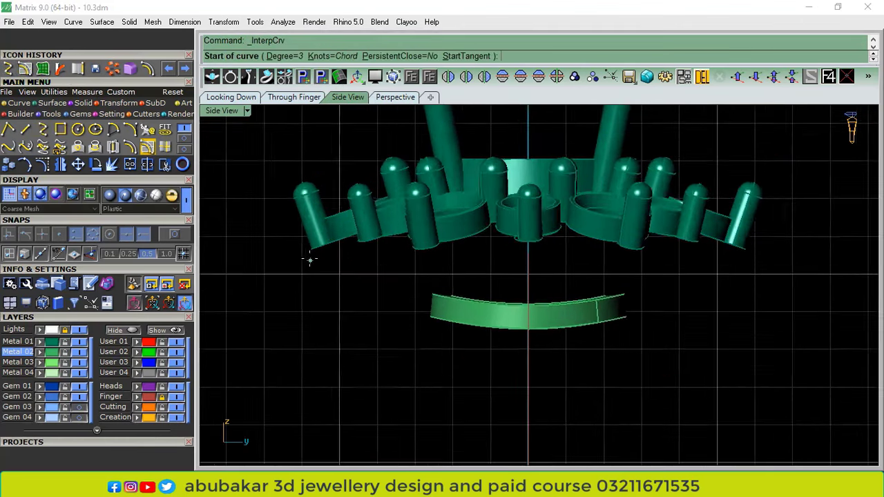
left_click(329, 228)
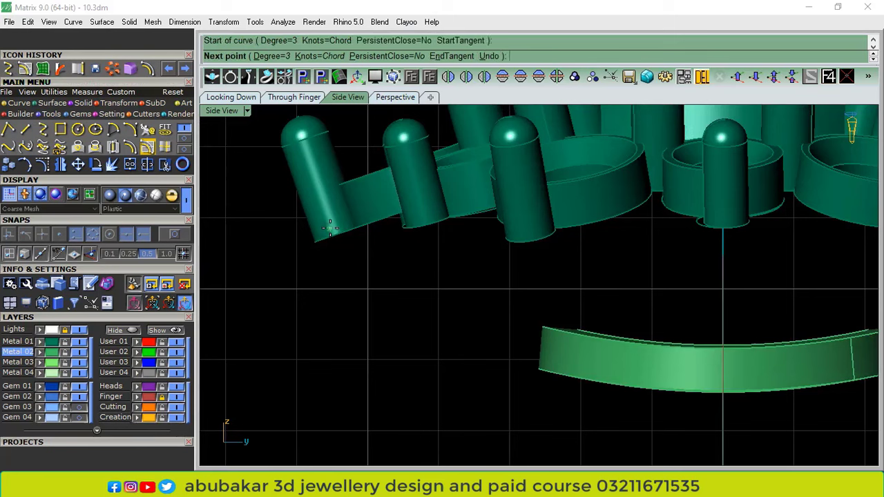
left_click(342, 262)
left_click(391, 332)
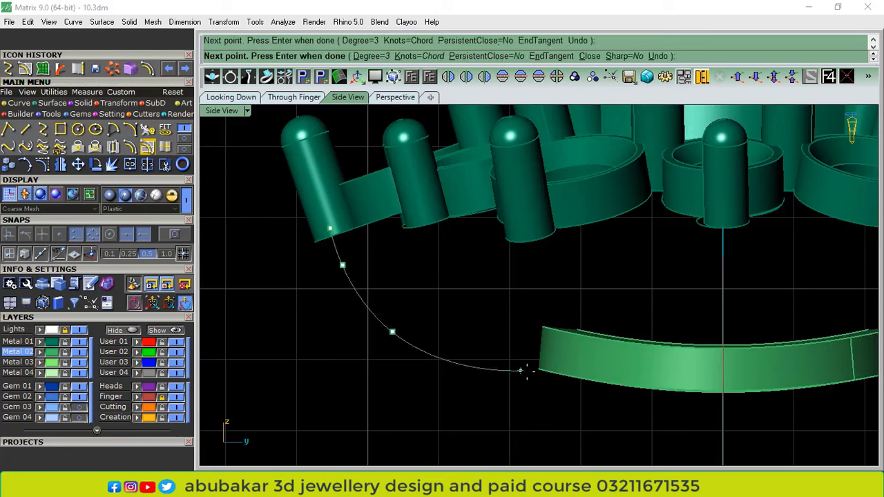
left_click(658, 56)
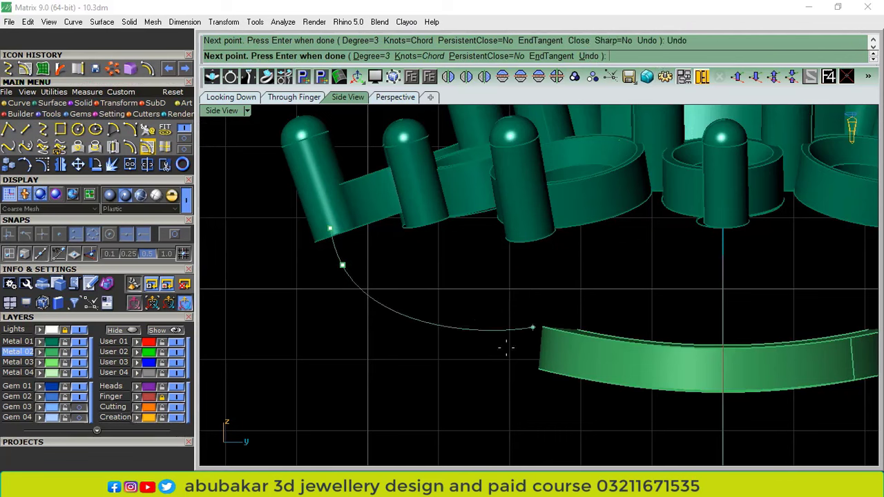
left_click(424, 332)
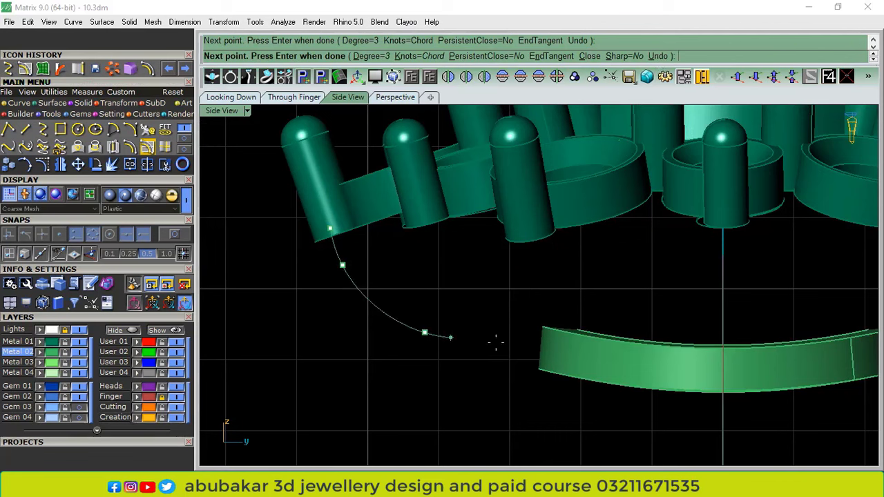
left_click(560, 368)
key("Return")
Show the curve's control points, delete the middle one and move the lower one outward for a rounder bend
left_click(376, 305)
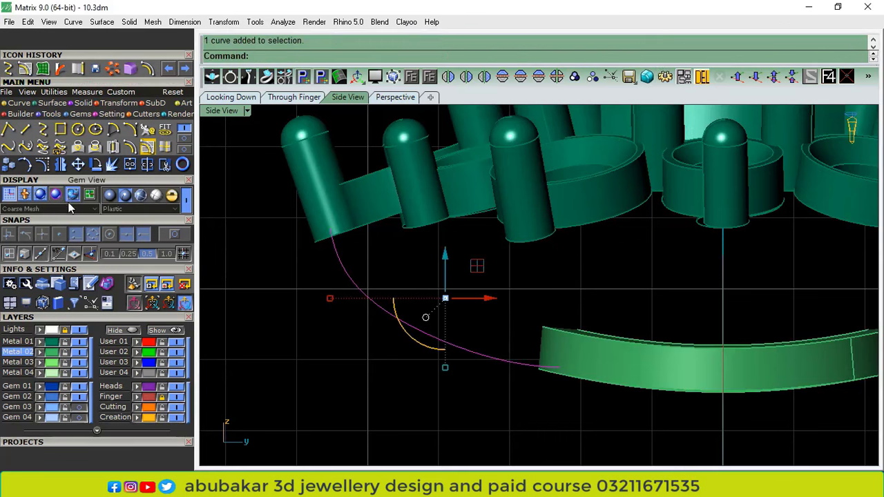
left_click(42, 164)
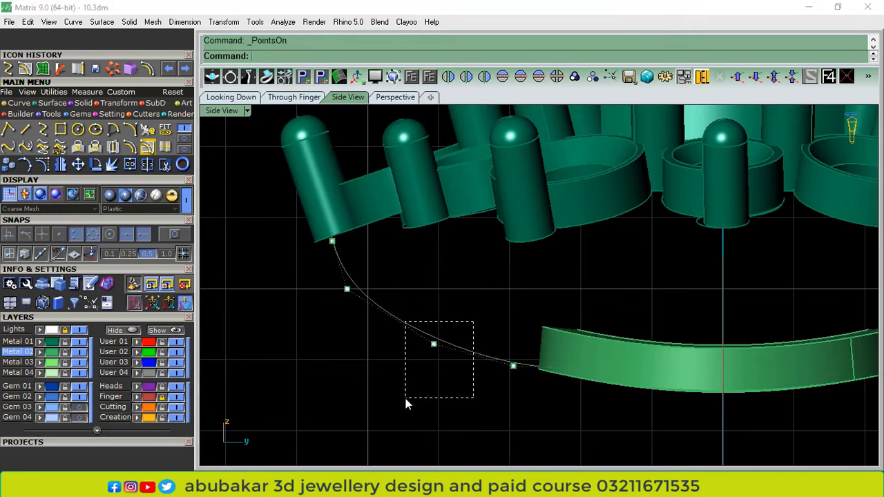
left_click_drag(406, 399, 406, 399)
key("Delete")
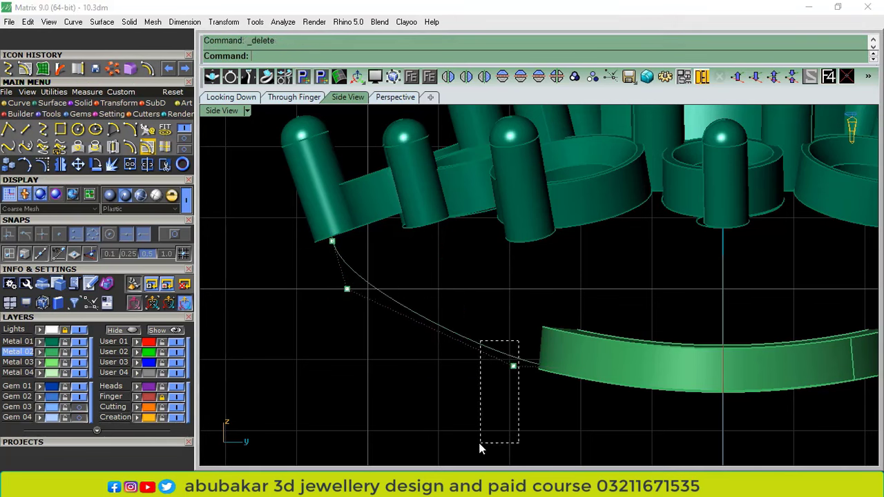
left_click_drag(480, 443, 480, 443)
left_click_drag(536, 337, 490, 345)
left_click(349, 246)
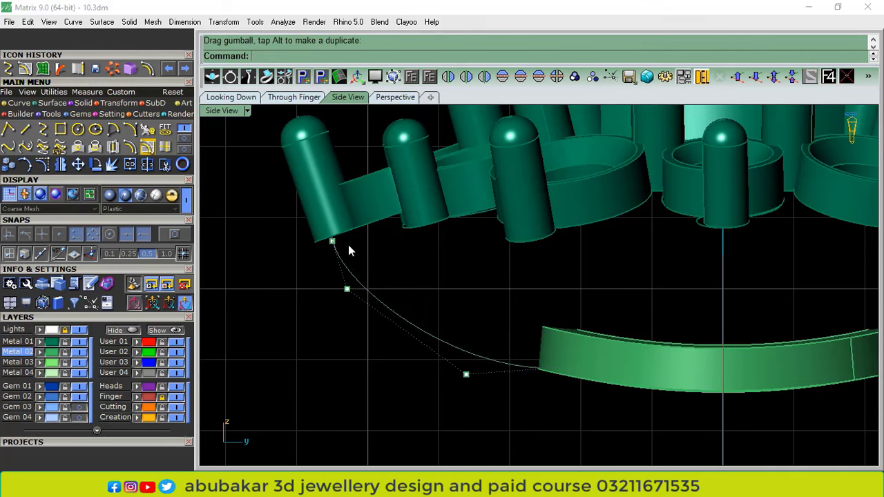
Delete the control point beside the prong base to smooth the curve's upper end, and hide the control points
left_click(332, 243)
scroll(334, 245, "up", 4)
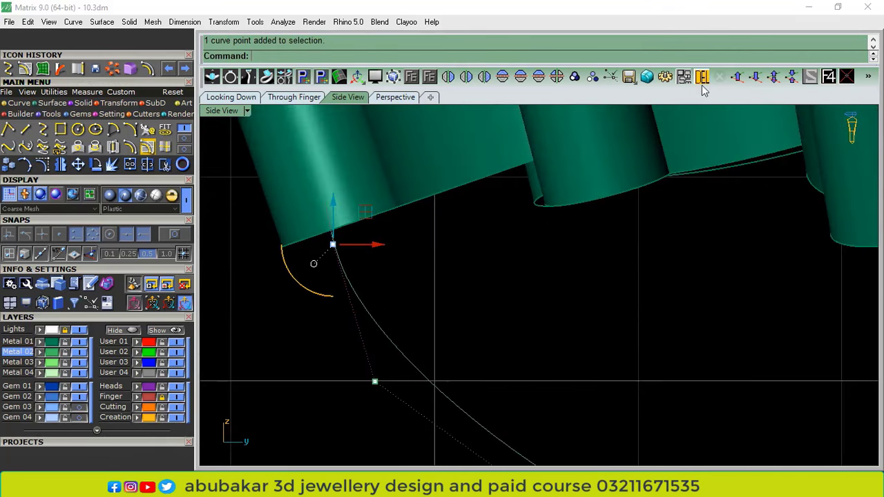
key("Delete")
scroll(470, 314, "down", 4)
right_click_drag(453, 340, 444, 352)
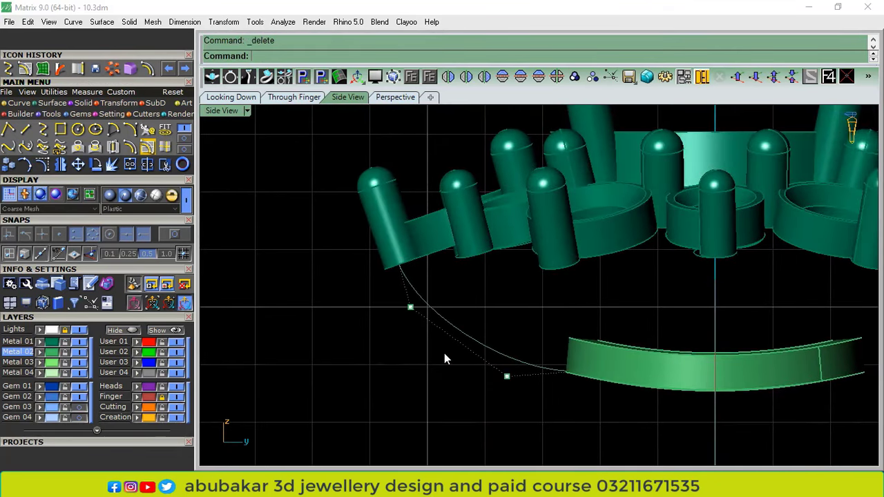
key("Escape")
Create a round-capped pipe of 0.55 diameter along the curve
left_click_drag(424, 381, 422, 382)
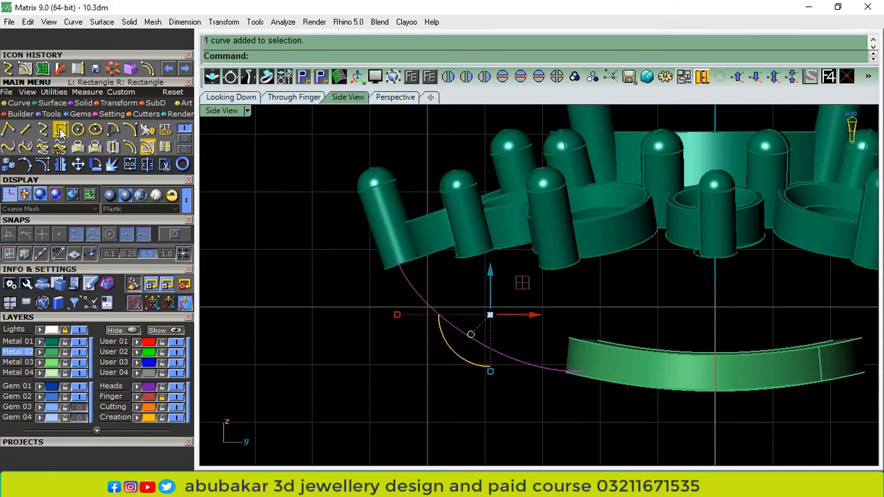
left_click(14, 106)
left_click(8, 146)
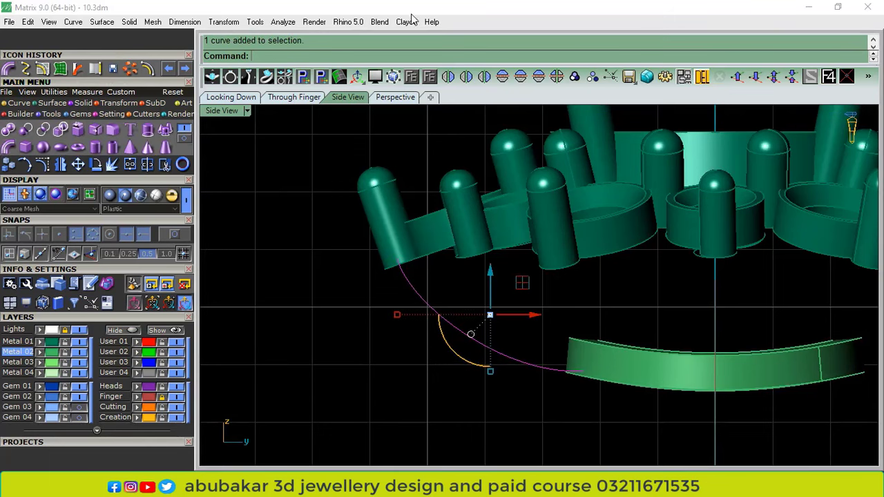
left_click(391, 57)
left_click(312, 55)
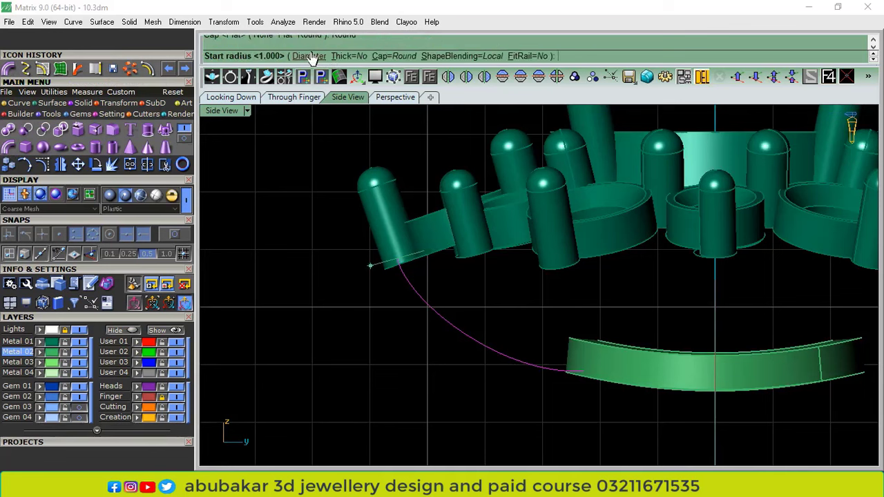
left_click(308, 57)
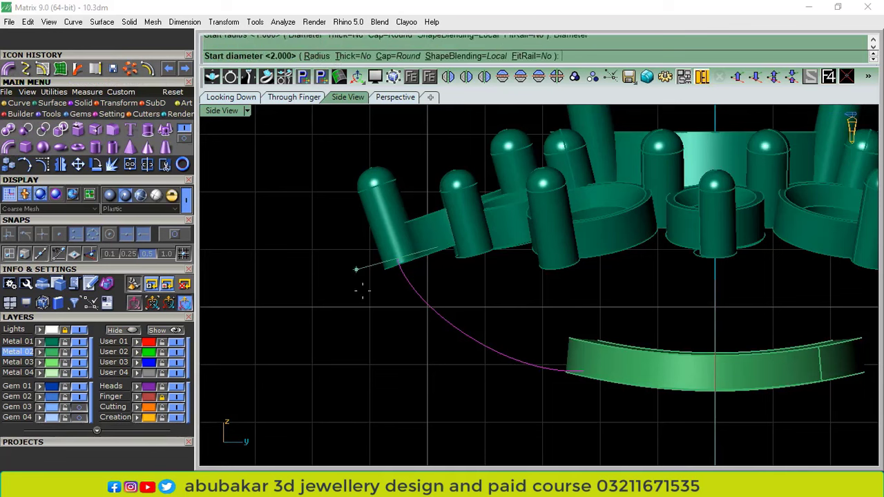
type("55")
key("Return")
key("Return")
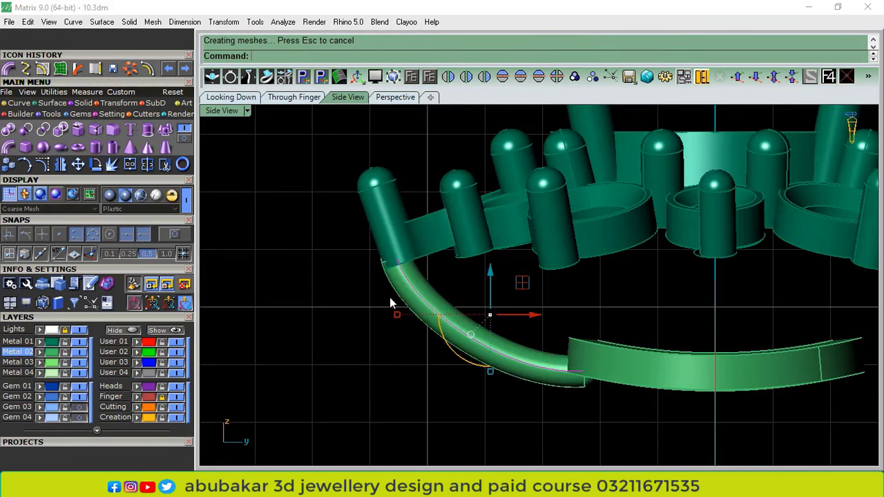
Shift the pipe slightly toward the gallery ring and rotate it about its prong end to lift its lower end against the ring
left_click(480, 334)
left_click_drag(535, 317, 538, 314)
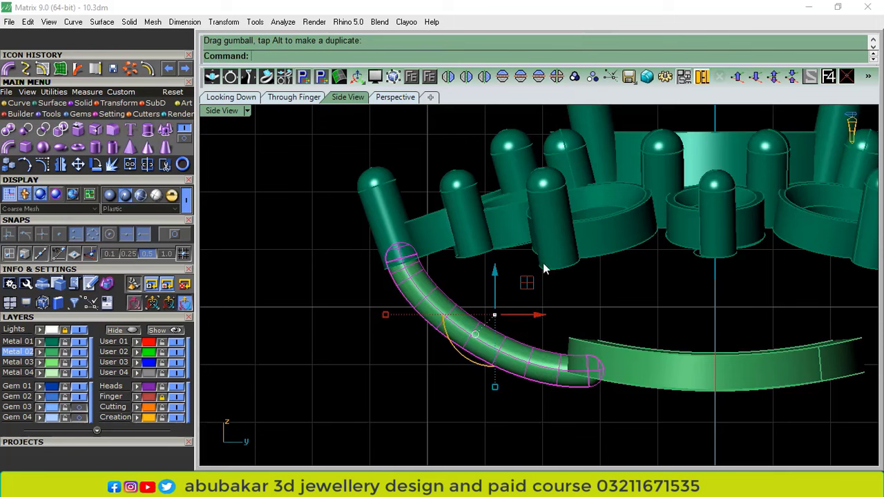
left_click(95, 164)
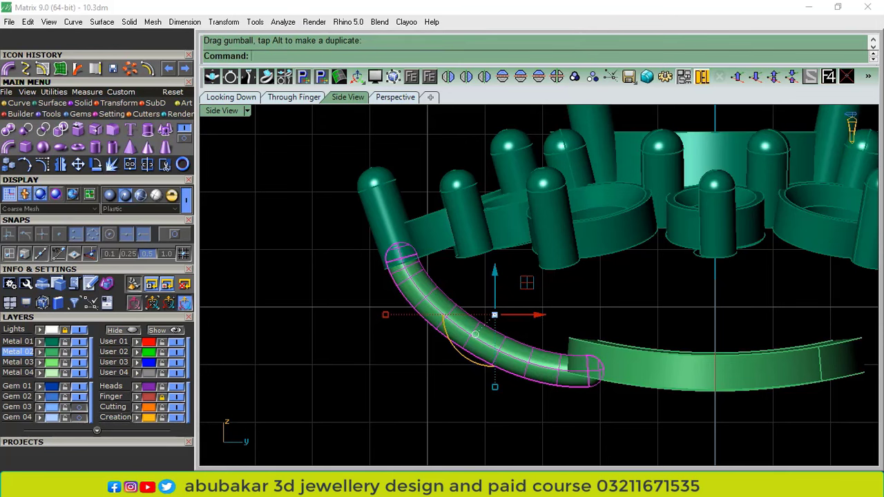
left_click(395, 266)
left_click(617, 385)
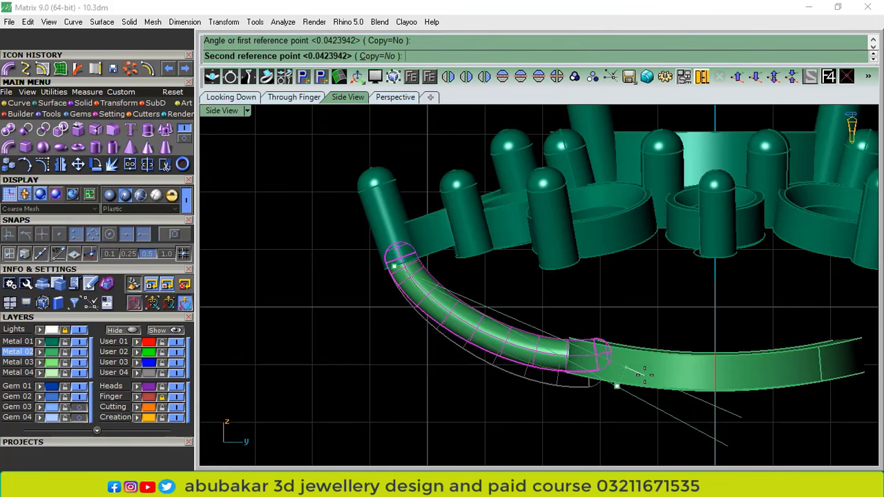
left_click(625, 337)
Make a rotated copy of the curved pipe about the stone head's center, placing it at the neighbouring outer prong
left_click(394, 96)
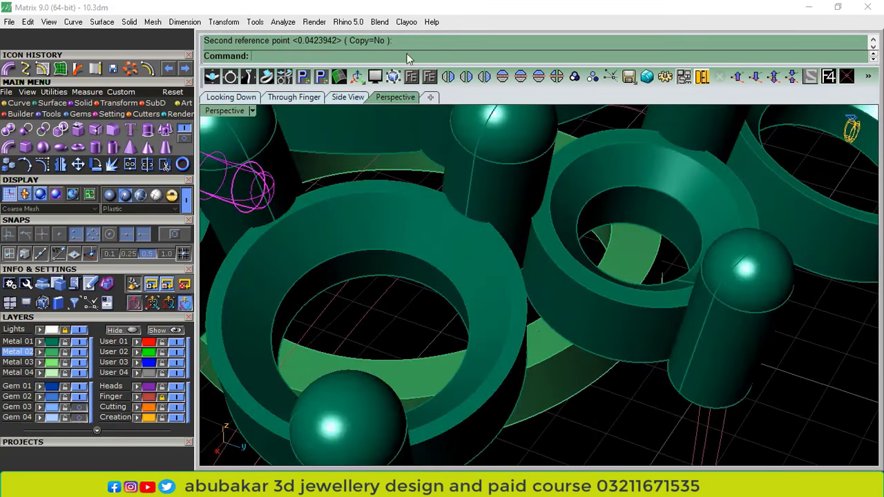
left_click(583, 428)
scroll(655, 315, "down", 10)
right_click_drag(461, 316, 609, 284)
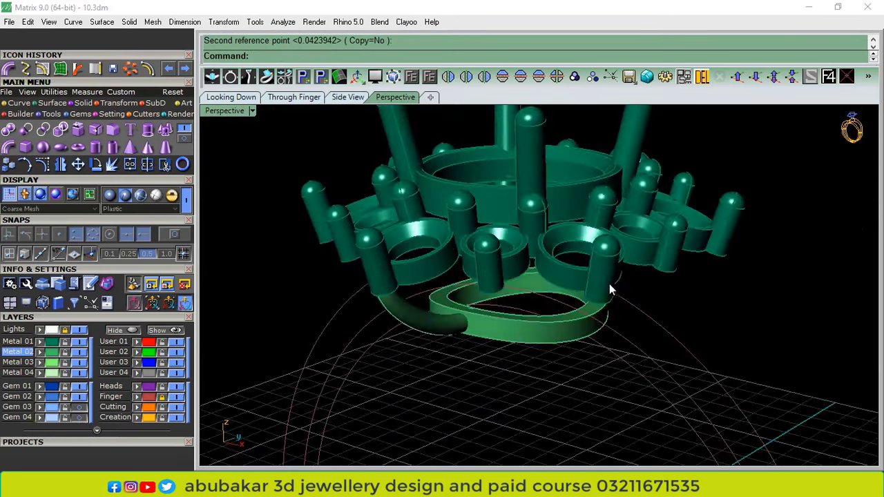
right_click_drag(524, 301, 407, 293)
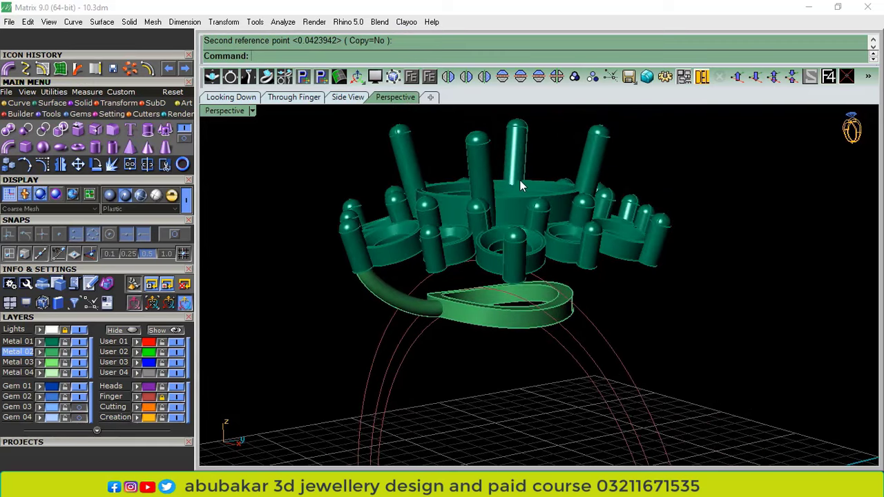
left_click(420, 306)
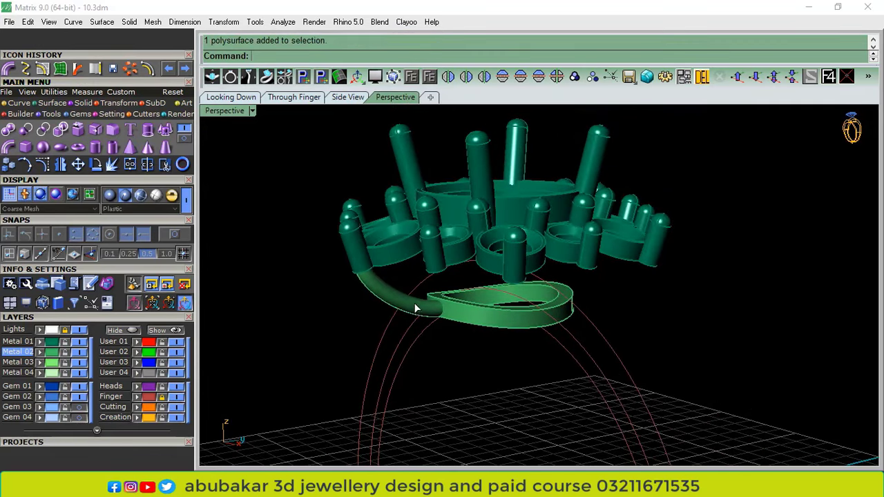
right_click_drag(440, 334, 483, 335)
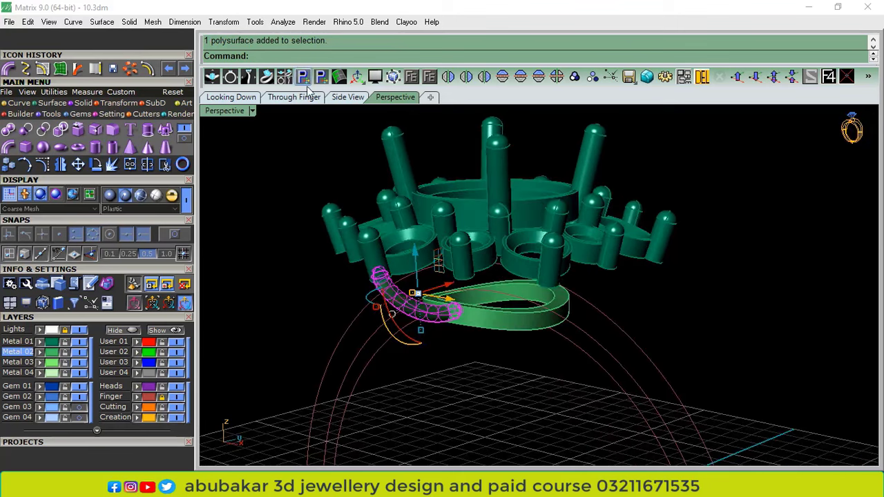
left_click(236, 98)
left_click(96, 164)
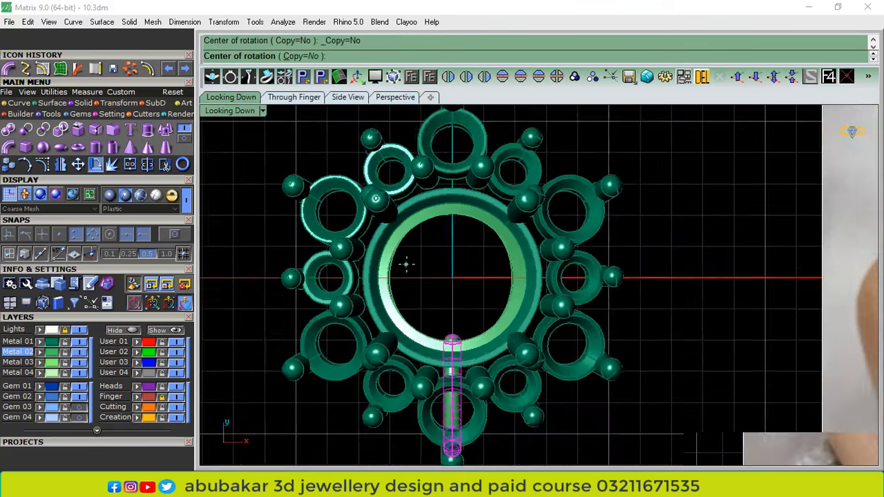
left_click(443, 274)
left_click(385, 56)
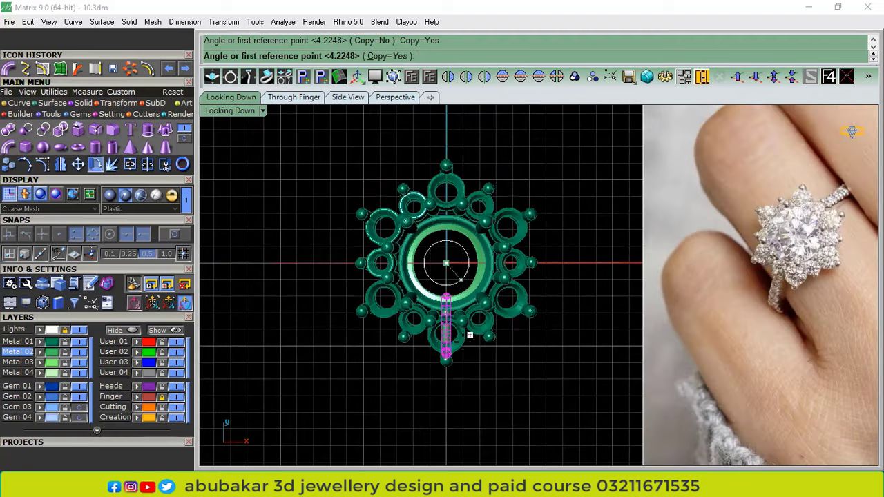
scroll(451, 241, "down", 2)
left_click(446, 378)
scroll(498, 336, "up", 3)
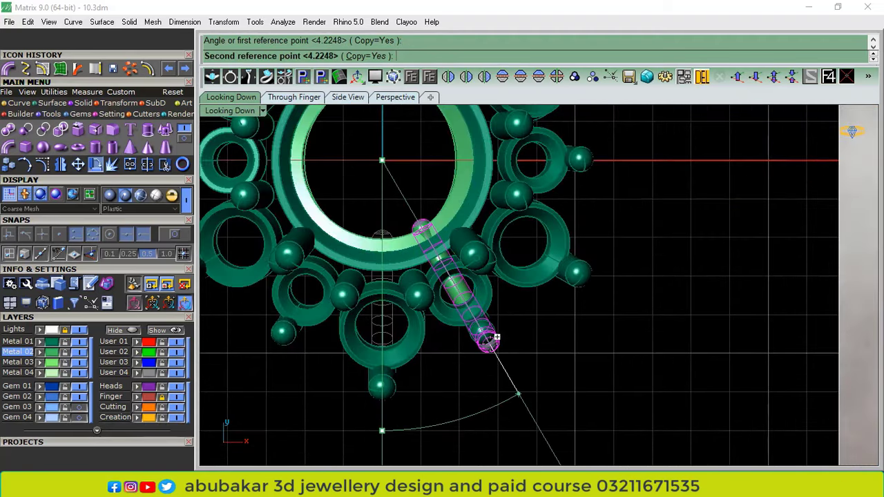
left_click(489, 340)
key("Return")
Shift the copied pipe so its upper end sits beneath the neighbouring outer prong
scroll(446, 286, "up", 2)
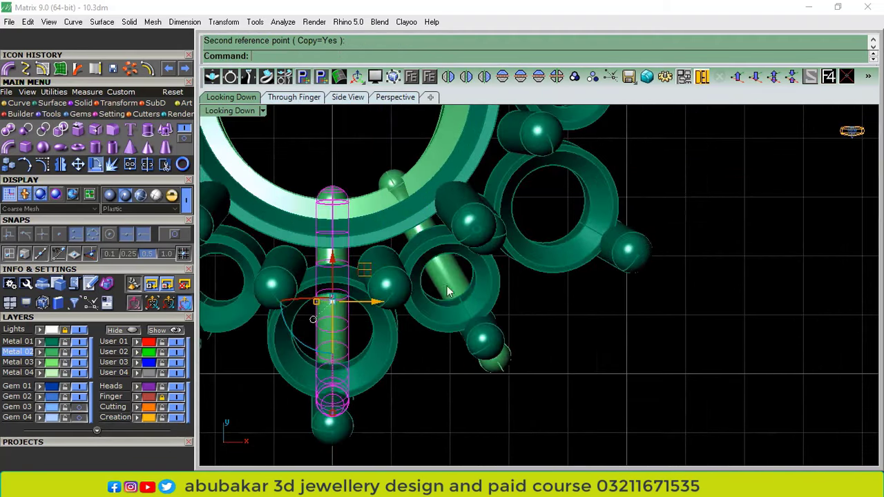
left_click(440, 283)
left_click(395, 99)
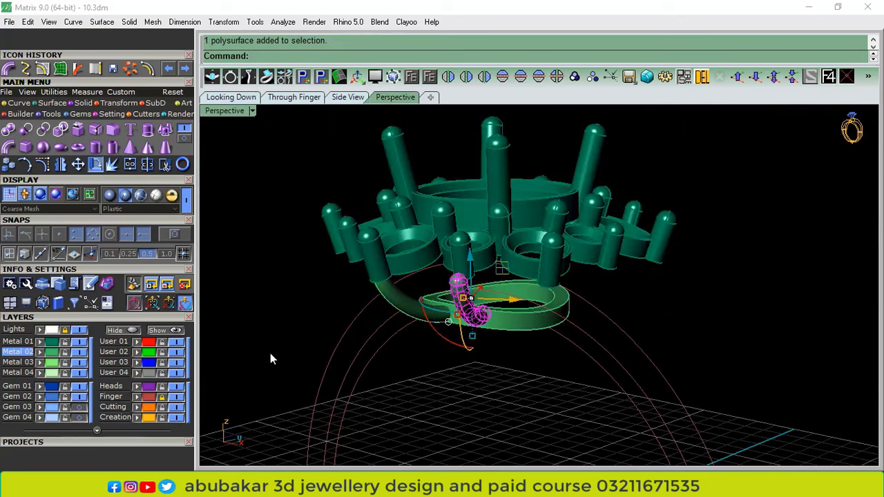
right_click_drag(270, 353, 390, 336)
scroll(412, 322, "up", 6)
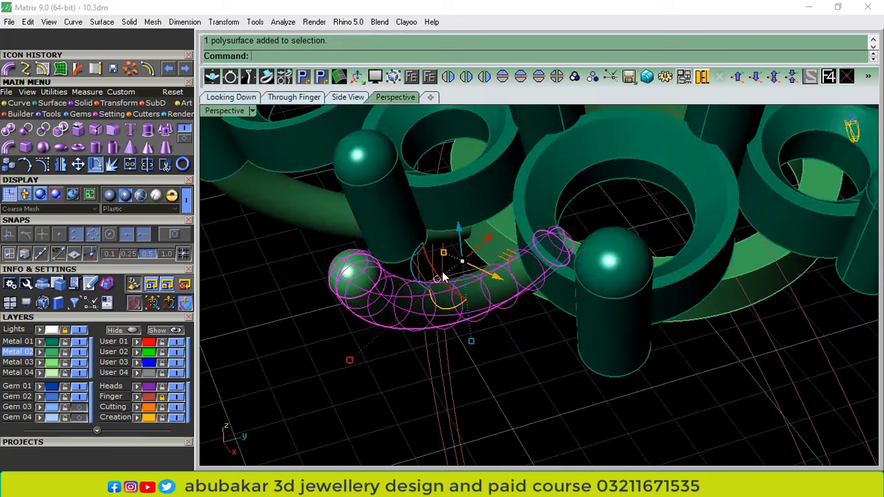
left_click_drag(492, 247, 527, 213)
right_click_drag(329, 367, 454, 283)
scroll(413, 258, "up", 3)
left_click(471, 261)
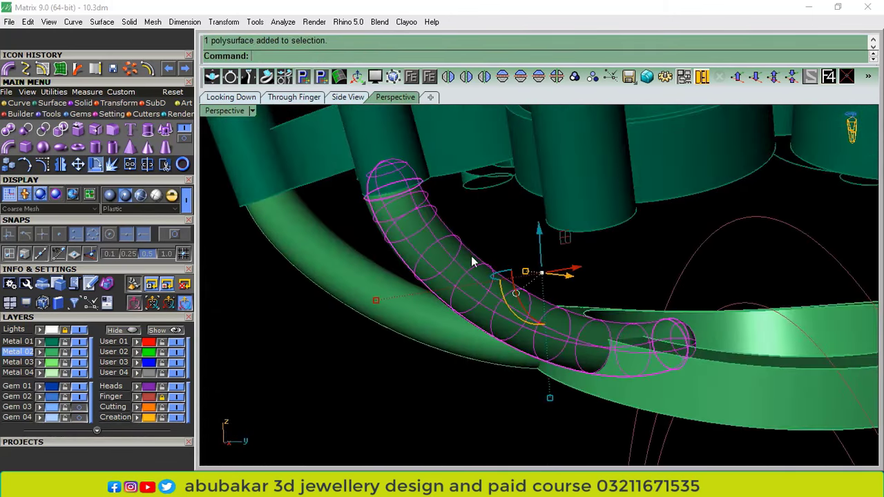
Relocate the gumball to the copied pipe's prong end and rotate the pipe slightly to lower its other end onto the gallery ring
left_click_drag(576, 268, 519, 271)
left_click_drag(463, 293, 423, 293, "ctrl")
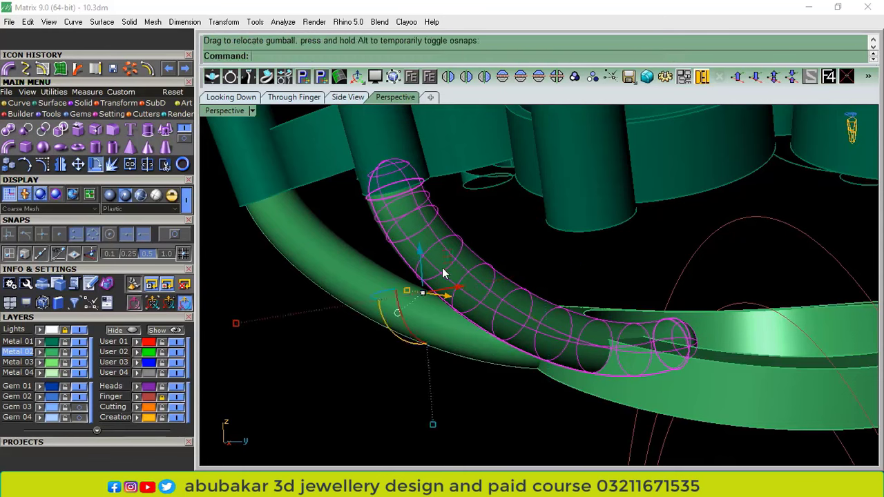
left_click_drag(421, 252, 414, 155, "ctrl")
right_click_drag(422, 228, 382, 250)
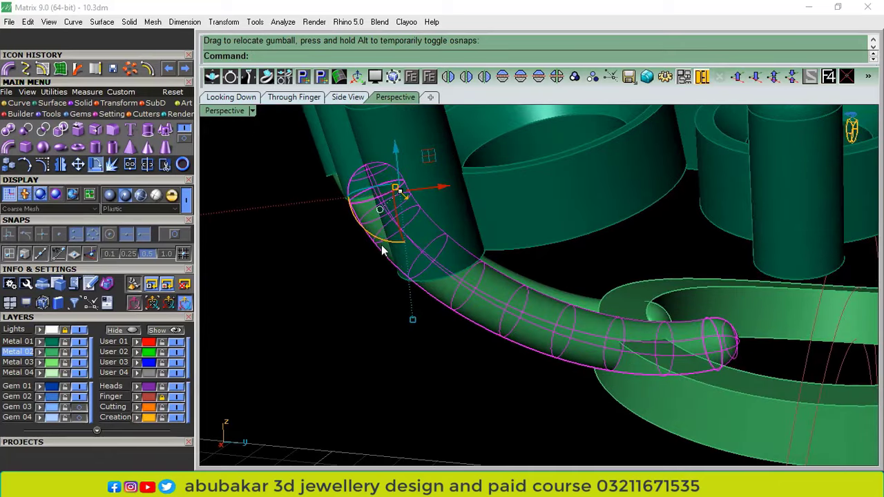
left_click_drag(380, 245, 375, 247)
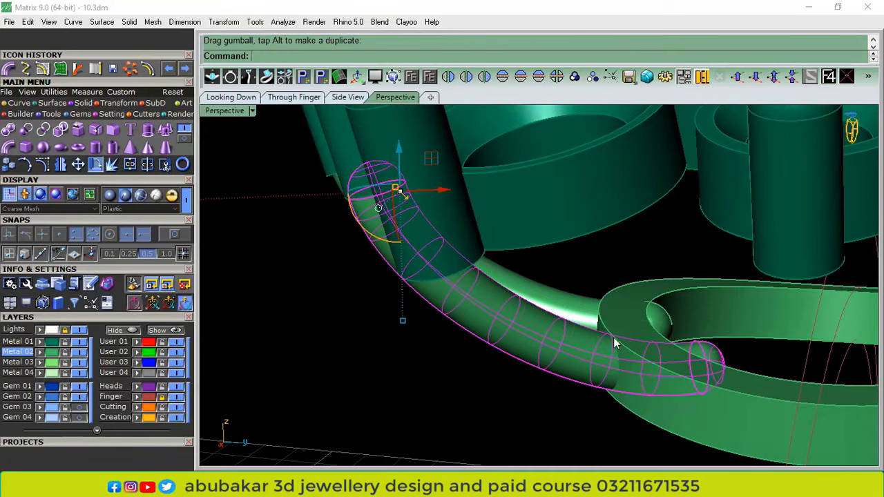
Polar array both curved pipes around 0,0,0 with 6 items over 360 degrees
left_click(582, 311, "shift")
scroll(582, 311, "down", 6)
right_click_drag(582, 311, 649, 324)
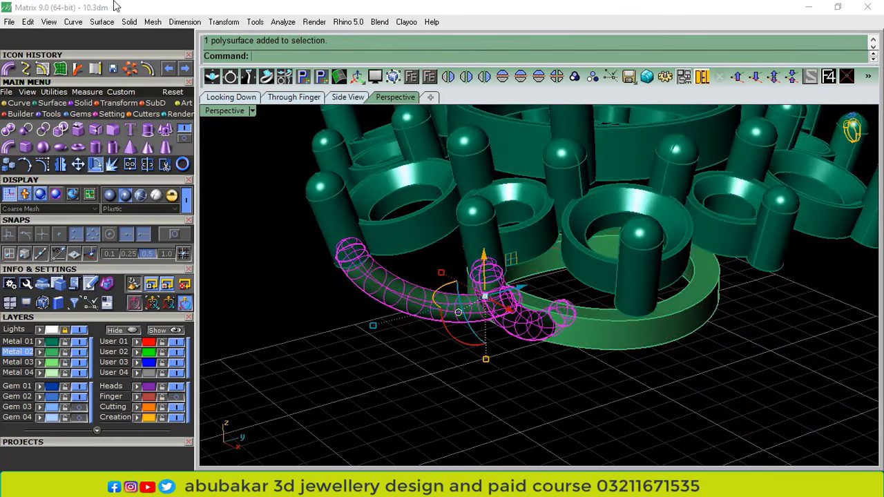
left_click(131, 69)
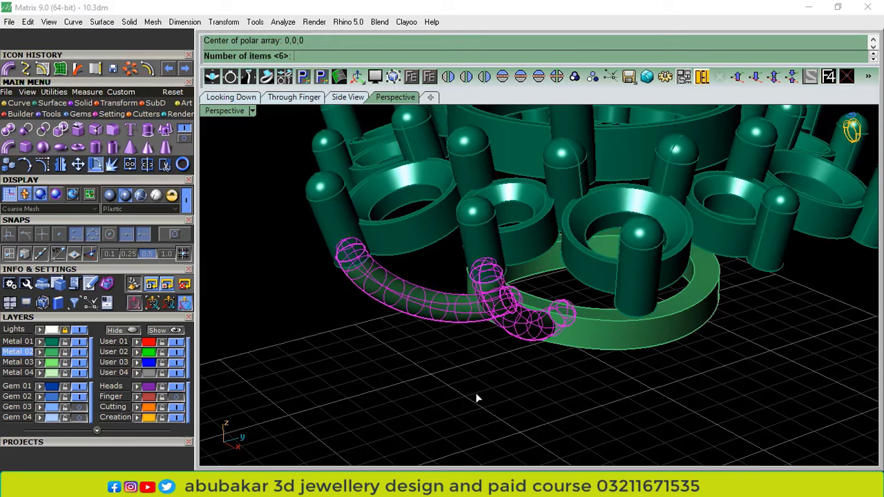
key("Return")
key("Return")
key("Return")
right_click_drag(494, 395, 598, 297)
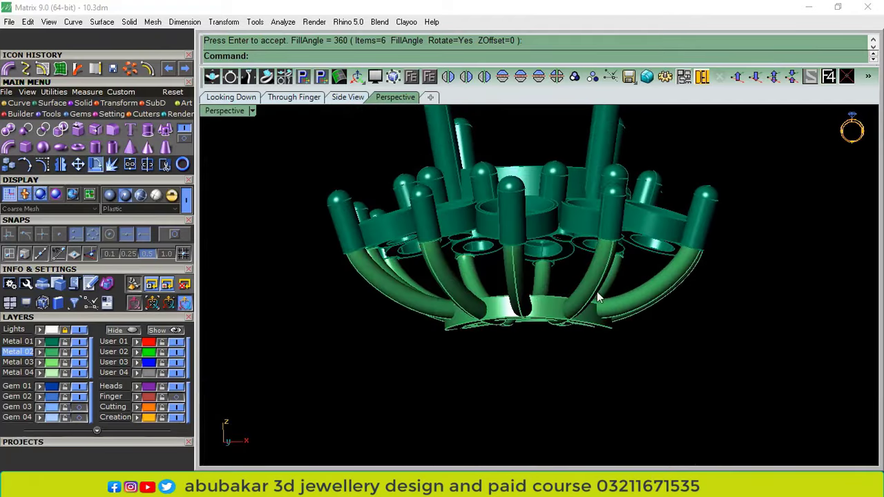
Delete the five arrayed pipes on one side of the stone head
left_click_drag(580, 284, 577, 286)
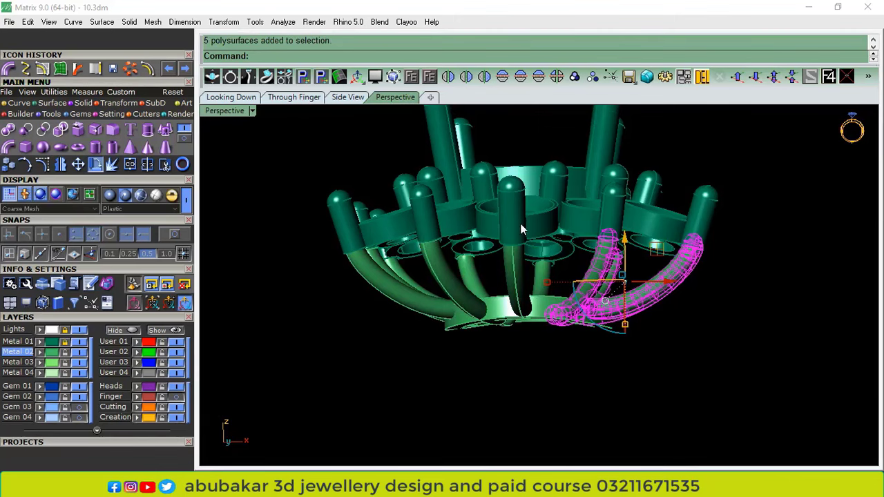
right_click_drag(522, 226, 688, 135)
left_click(700, 80)
Rotate the three outer side pipes about their prong end so their lower ends drop against the gallery ring
right_click_drag(322, 281, 417, 296)
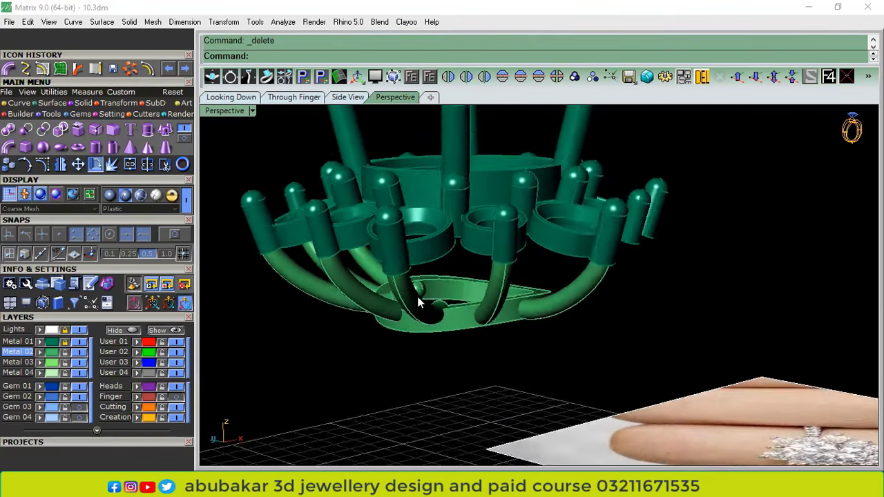
scroll(417, 296, "up", 2)
left_click(313, 242)
left_click(408, 304, "shift")
left_click(305, 299, "shift")
right_click_drag(307, 301, 353, 135)
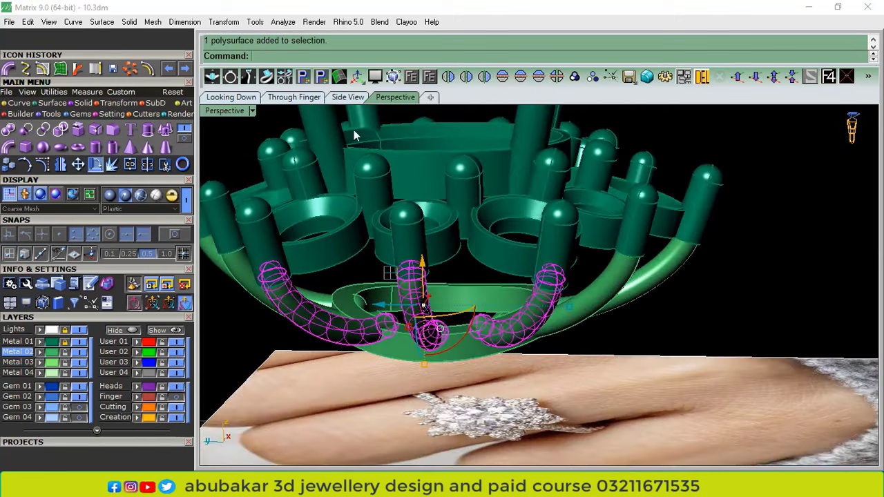
left_click(294, 98)
left_click(95, 164)
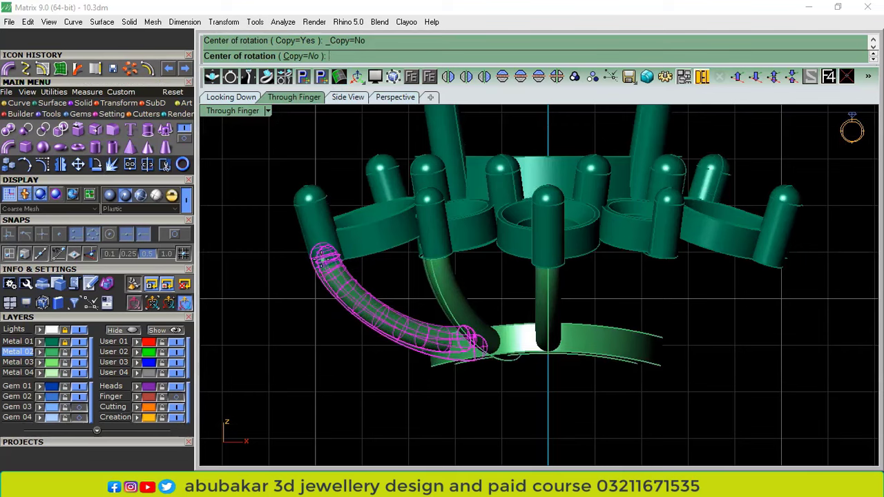
left_click(322, 257)
scroll(497, 320, "up", 6)
left_click(544, 311)
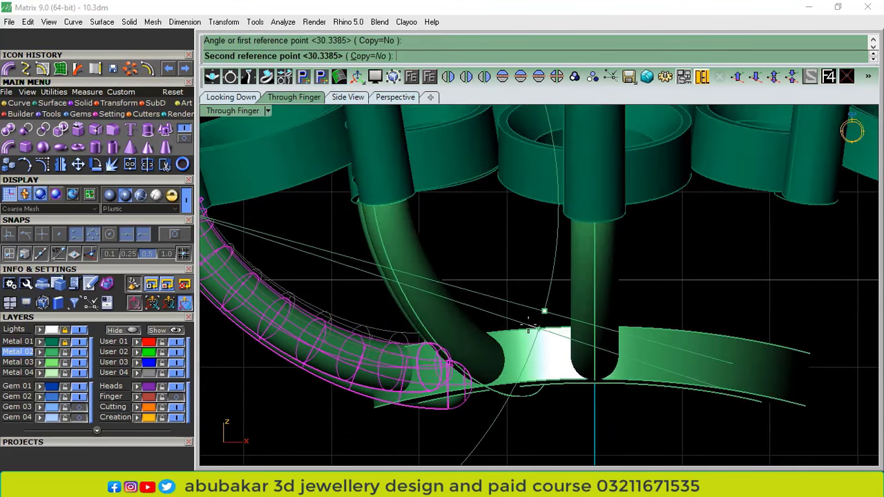
left_click(528, 327)
left_click(395, 97)
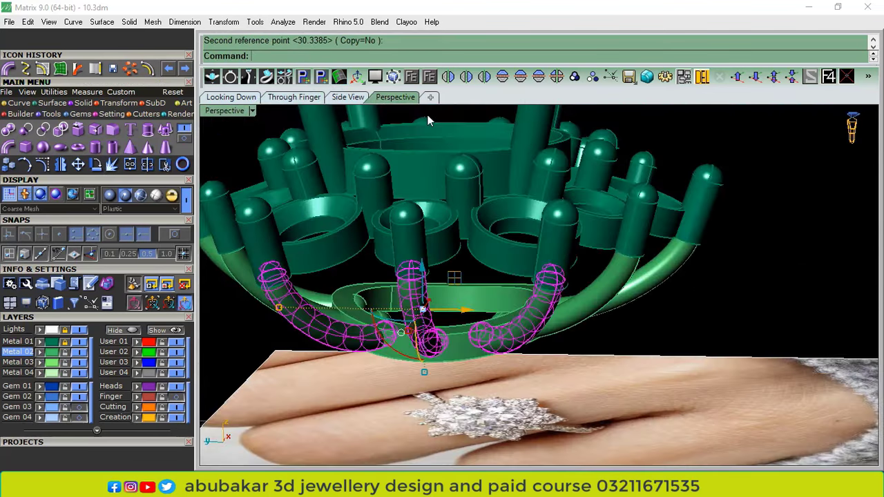
Mirror the adjusted side pipes and their neighbouring pipe across the Y axis to the opposite side of the head
key("Escape")
right_click_drag(428, 363, 201, 321)
left_click(470, 324)
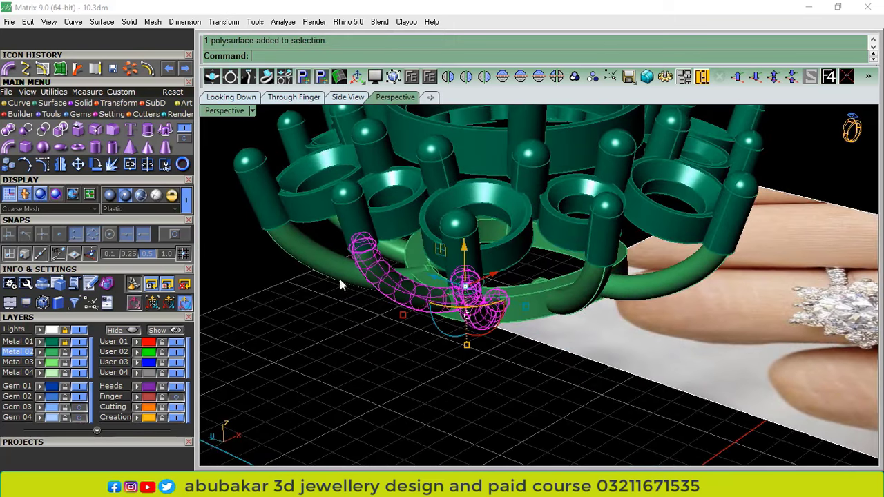
left_click(297, 261, "shift")
left_click(482, 82)
left_click(374, 341)
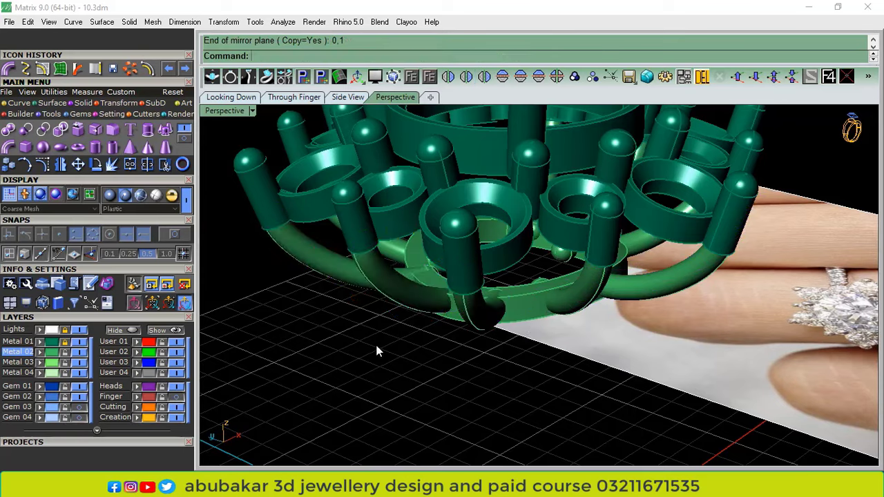
Mirror the single pipe beside the middle outer prong across the Y axis
scroll(553, 277, "down", 4)
right_click_drag(552, 276, 366, 340)
right_click_drag(423, 322, 482, 323)
left_click(454, 295)
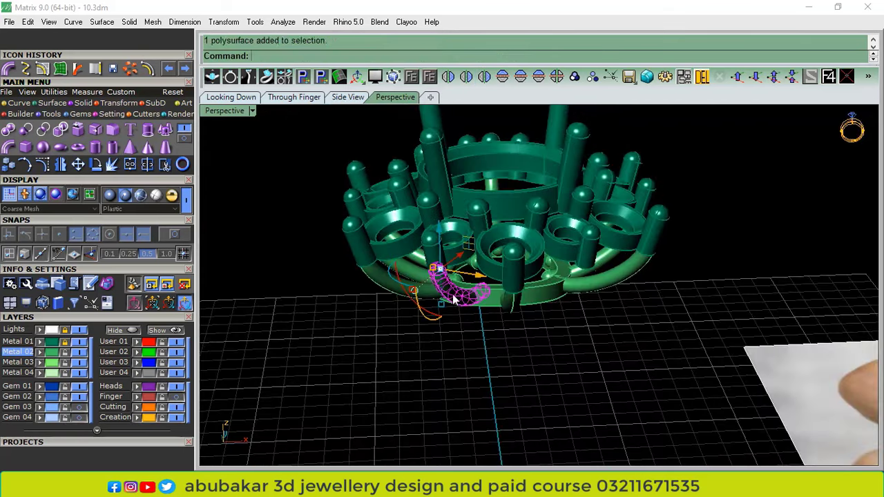
left_click(484, 77)
left_click(579, 396)
Shift the pipe beside the middle outer prong slightly sideways to center it beneath its own prong
right_click_drag(578, 395, 559, 281)
scroll(552, 280, "up", 6)
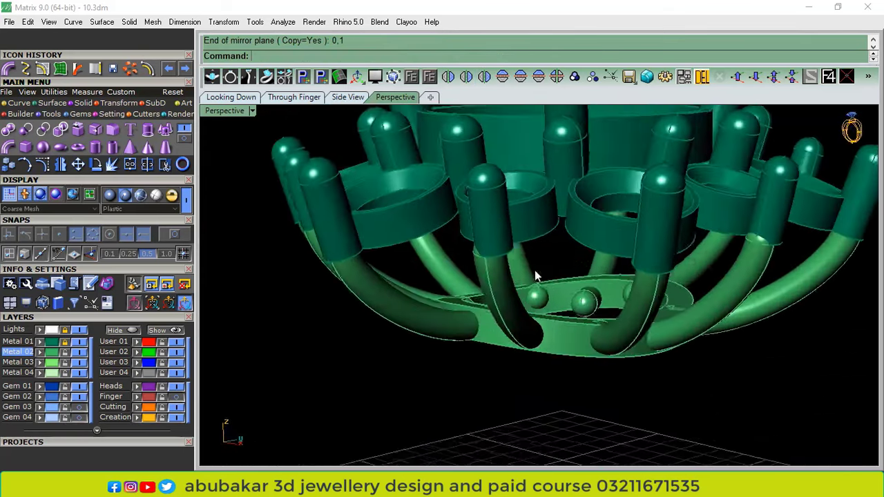
left_click(525, 299)
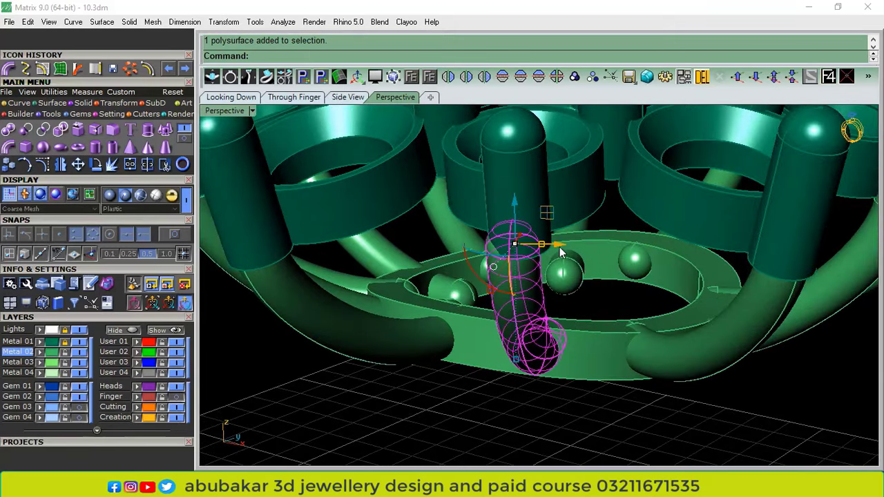
left_click_drag(559, 247, 567, 247)
scroll(478, 297, "down", 6)
right_click_drag(478, 297, 654, 303)
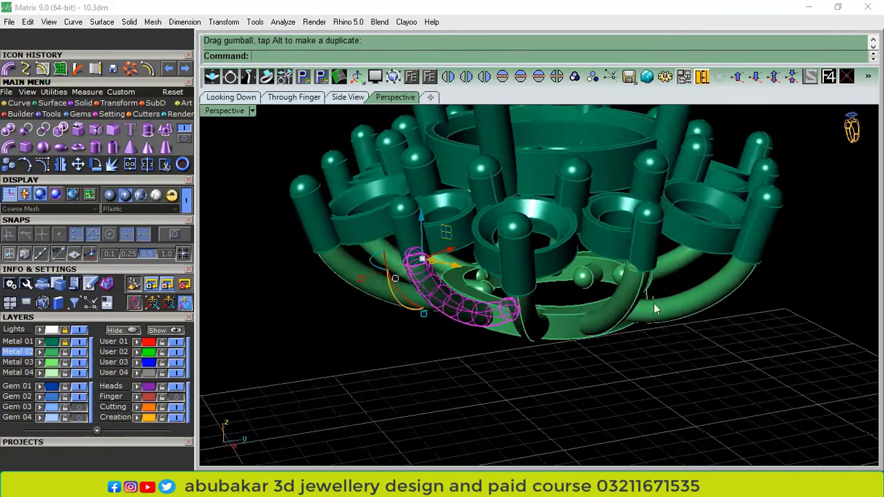
Shift the corresponding pipe on the other side of the middle prong slightly sideways beneath its prong
scroll(526, 316, "up", 6)
right_click_drag(544, 349, 656, 354)
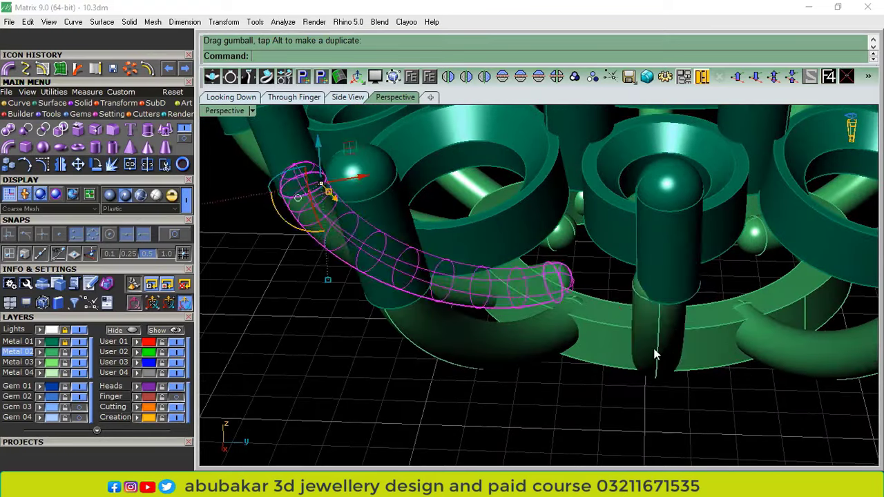
left_click(656, 355)
left_click_drag(707, 283, 714, 283)
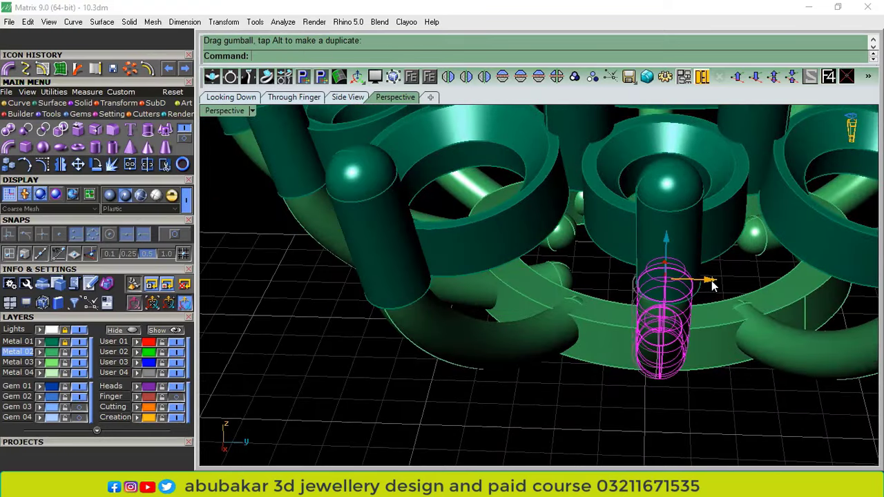
Nudge another support pipe slightly sideways to align it with its prong, and clear the selection
scroll(428, 346, "down", 5)
right_click_drag(593, 310, 508, 303)
scroll(575, 372, "up", 4)
left_click(575, 373)
right_click_drag(575, 373, 636, 322)
scroll(636, 322, "up", 7)
left_click_drag(604, 329, 600, 328)
scroll(604, 359, "down", 3)
key("Escape")
Mirror the support pipe across the Y axis to the bare prong, undoing a first mirror in the wrong direction
right_click_drag(617, 322, 720, 334)
left_click(705, 325)
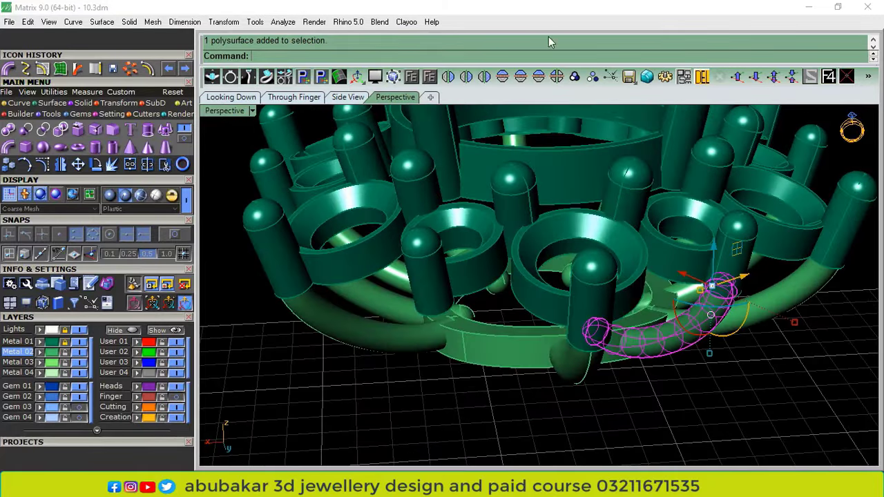
left_click(520, 77)
key("ctrl+z")
left_click(484, 77)
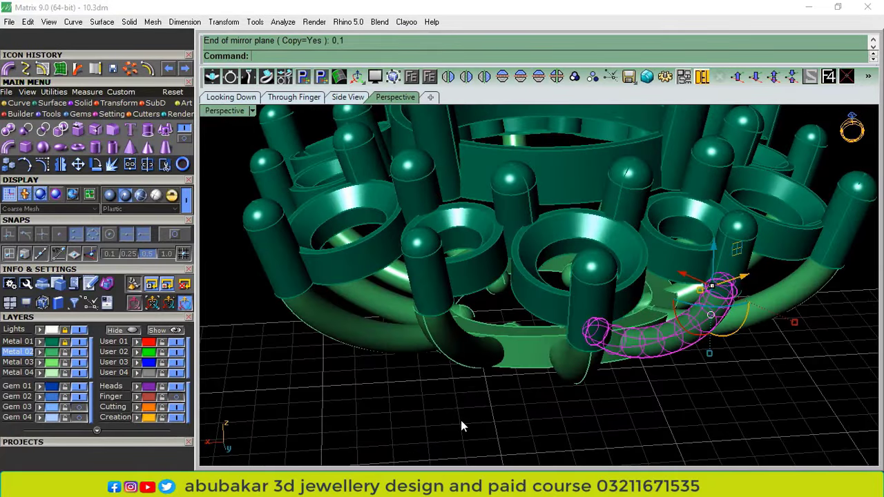
Shift the adjacent support pipe slightly sideways to center it beneath its outer prong, undoing a first nudge
scroll(483, 407, "up", 6)
left_click(500, 350)
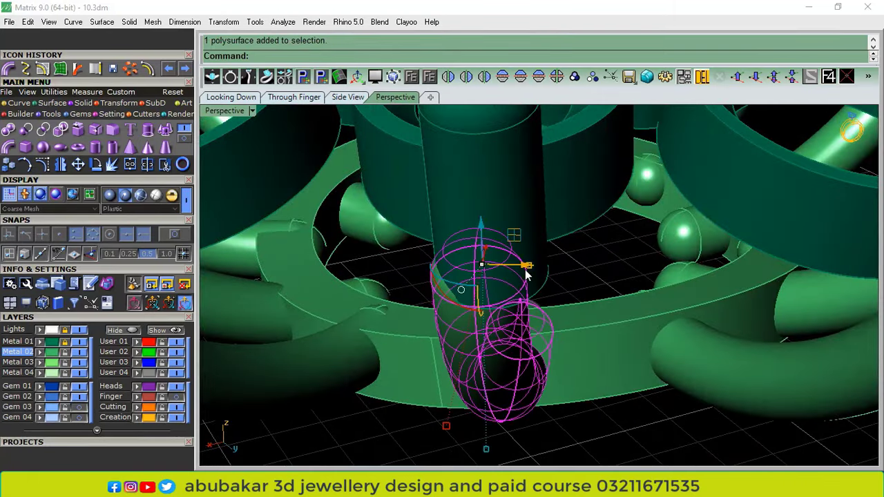
left_click_drag(529, 270, 534, 261)
key("ctrl+z")
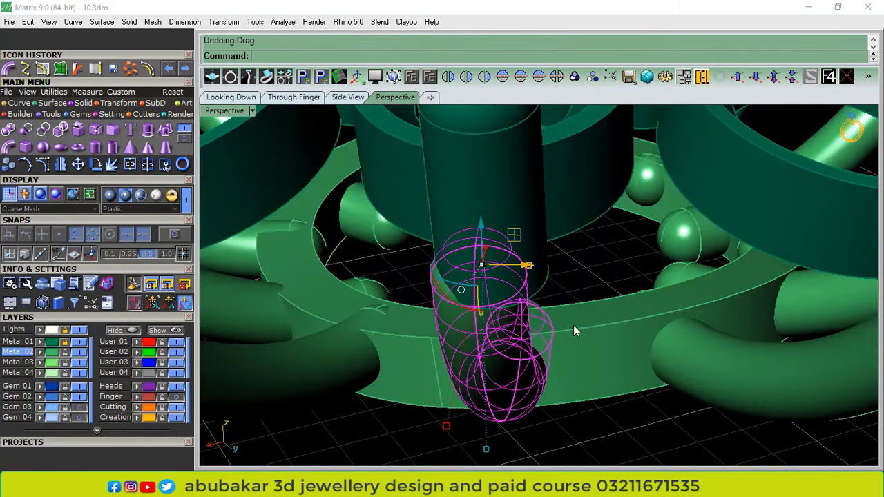
right_click_drag(574, 325, 613, 338)
scroll(601, 324, "up", 3)
left_click_drag(566, 305, 593, 286)
scroll(593, 207, "down", 5)
right_click_drag(612, 330, 642, 283)
With the Metal 01 layer hidden, duplicate the gallery ring's inner upper edge and fill it with a planar surface
left_click(79, 343)
mouse_move(449, 200)
right_mouse_down()
mouse_move(457, 254)
mouse_move(461, 211)
right_mouse_up()
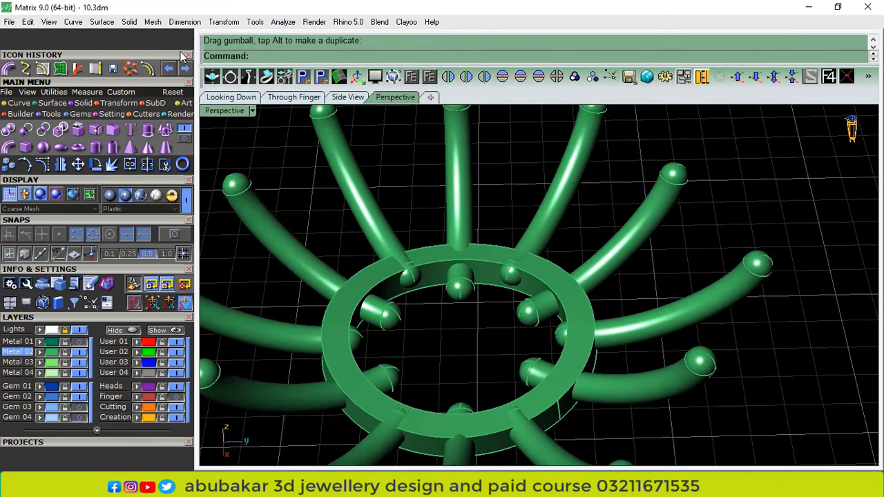
left_click(96, 71)
left_click(427, 265)
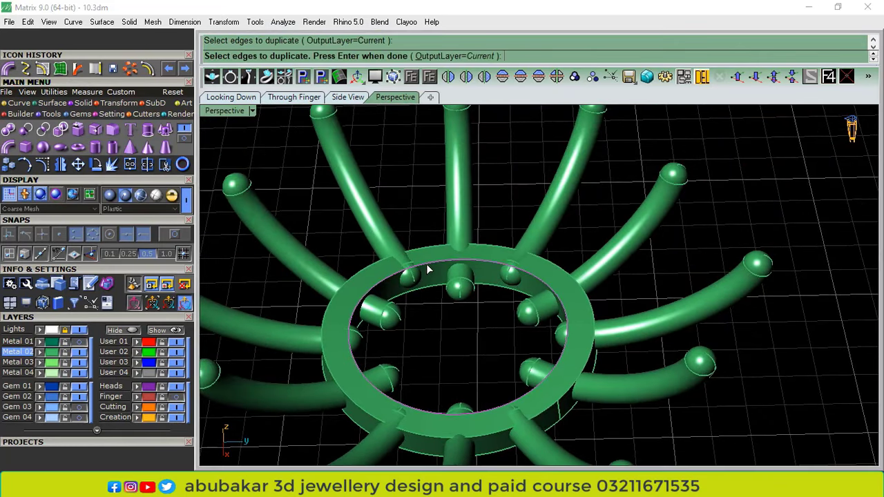
scroll(500, 241, "down", 6)
right_click(499, 240)
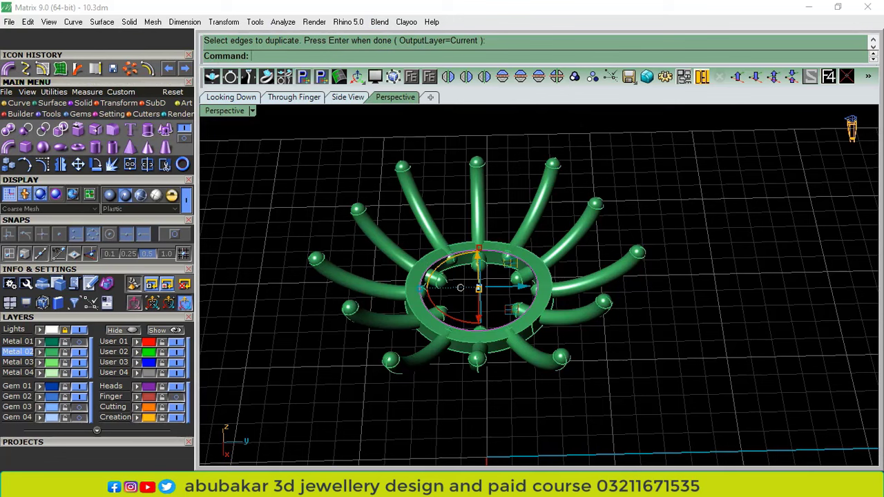
key("Return")
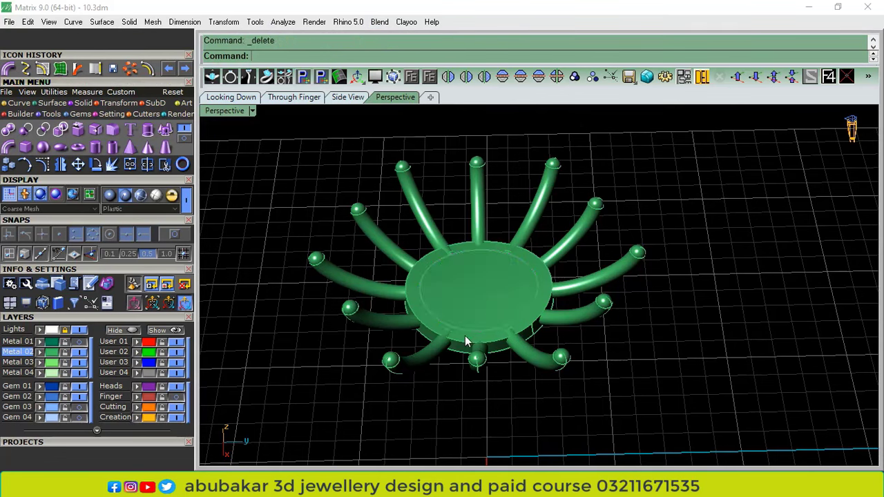
Extrude the planar surface straight on both sides into a tall solid cylinder through the ring, and delete the original surface
left_click(492, 296)
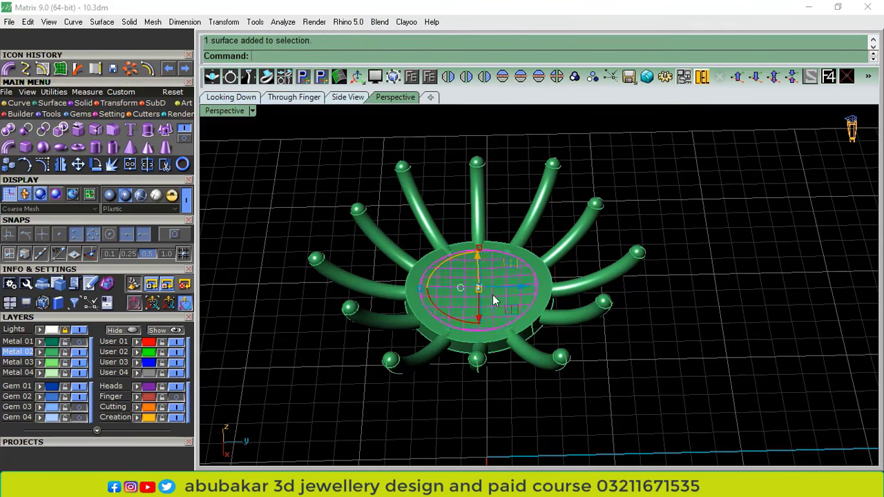
left_click(165, 130)
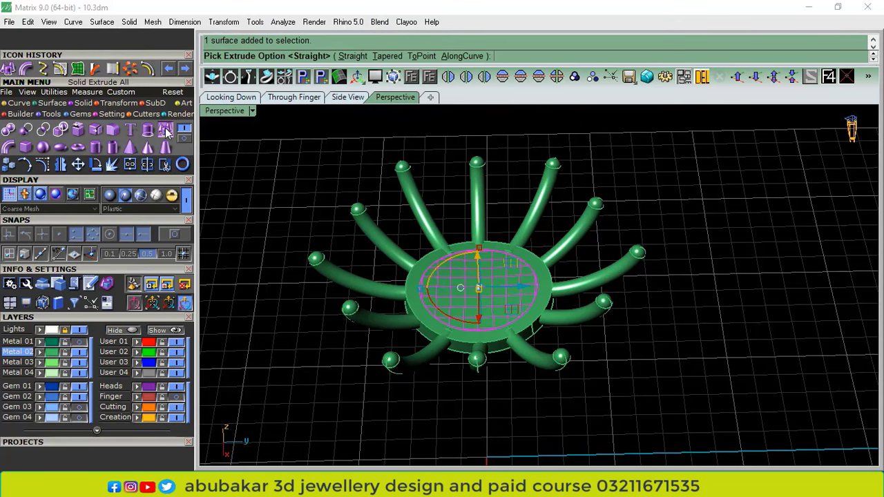
left_click(352, 57)
right_click_drag(548, 286, 602, 261)
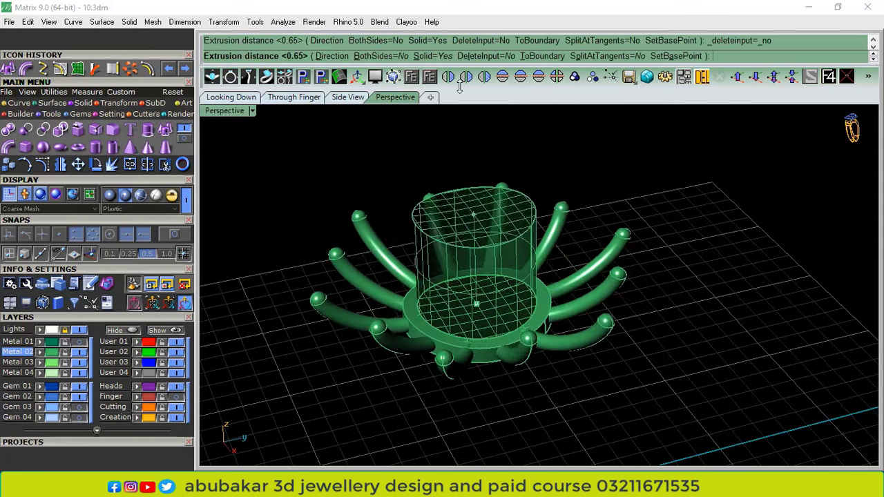
left_click(387, 57)
scroll(493, 339, "down", 4)
left_click(482, 321)
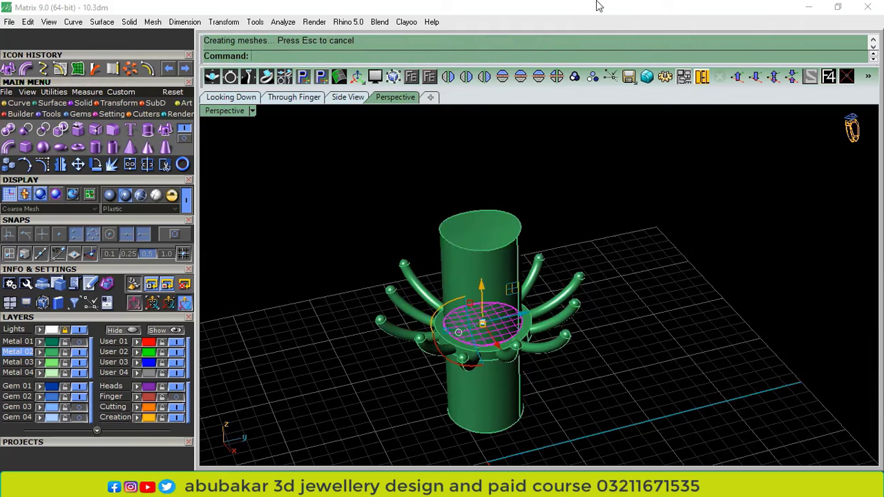
key("Delete")
Move the extruded cylinder to the User 04 layer
left_click(499, 276)
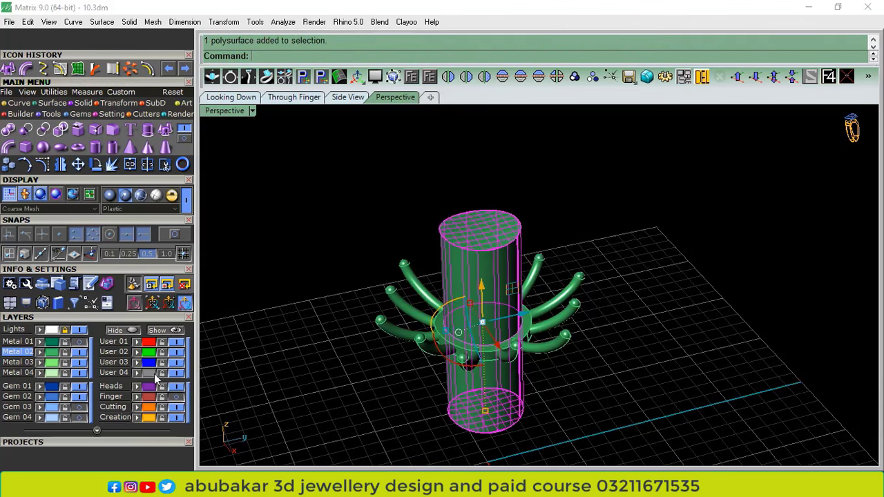
left_click(138, 372)
left_click(296, 397)
Move the gallery ring to the User 03 layer and lock that layer
scroll(474, 357, "up", 7)
left_click(483, 358)
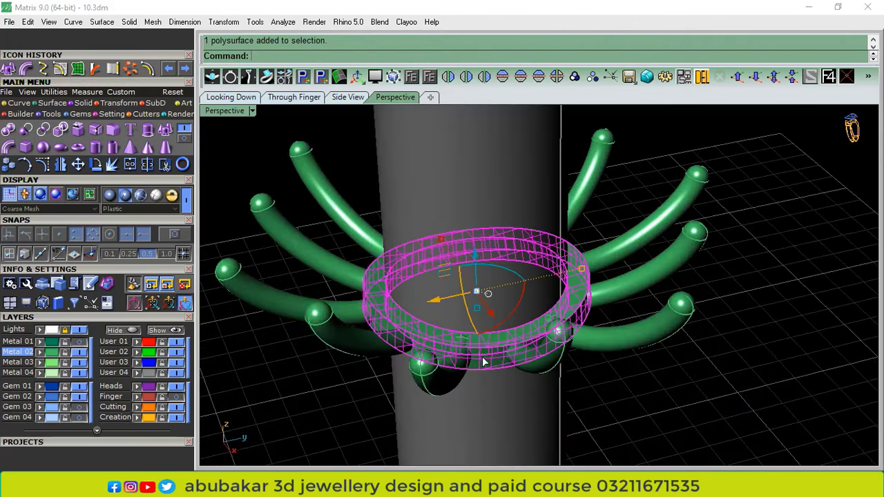
left_click(137, 364)
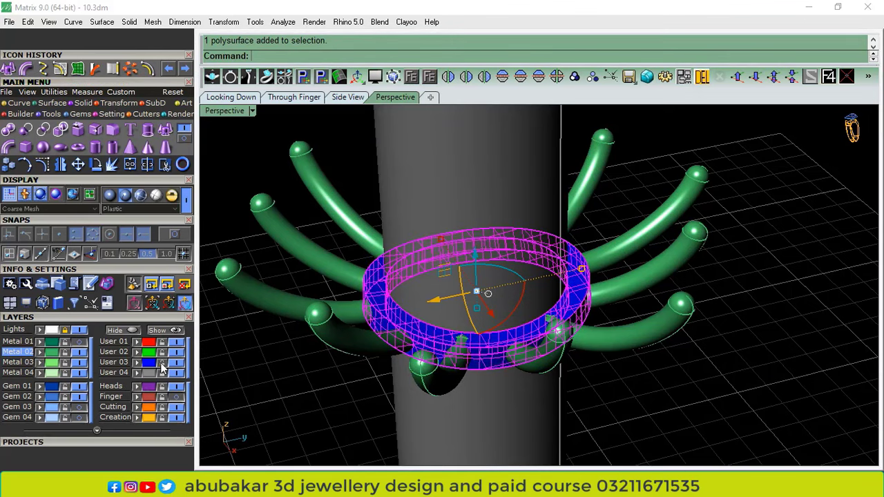
left_click(162, 362)
Subtract the cylinder from all the Metal 02 support pipes with Boolean Difference, trimming their ends inside the gallery ring
scroll(442, 293, "down", 5)
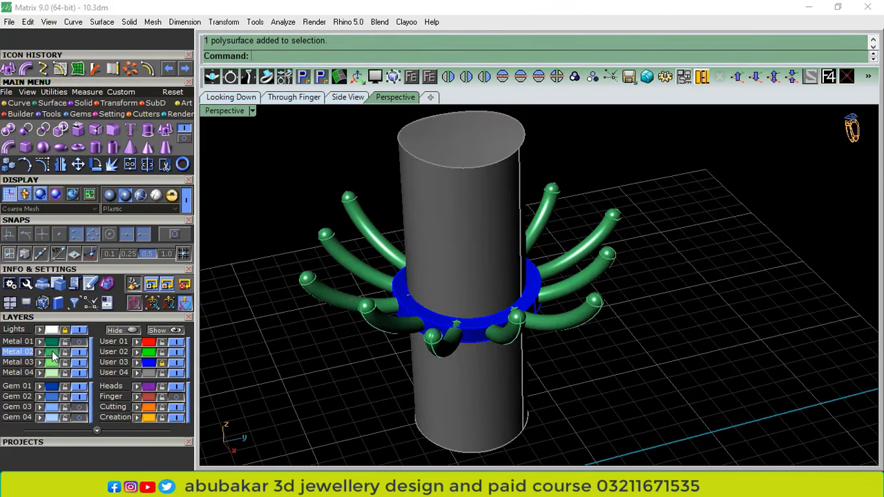
left_click(52, 352)
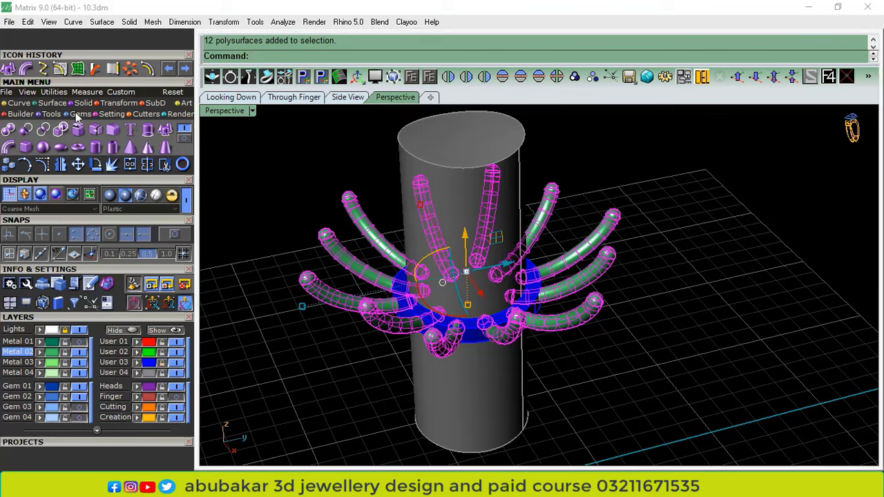
left_click(43, 129)
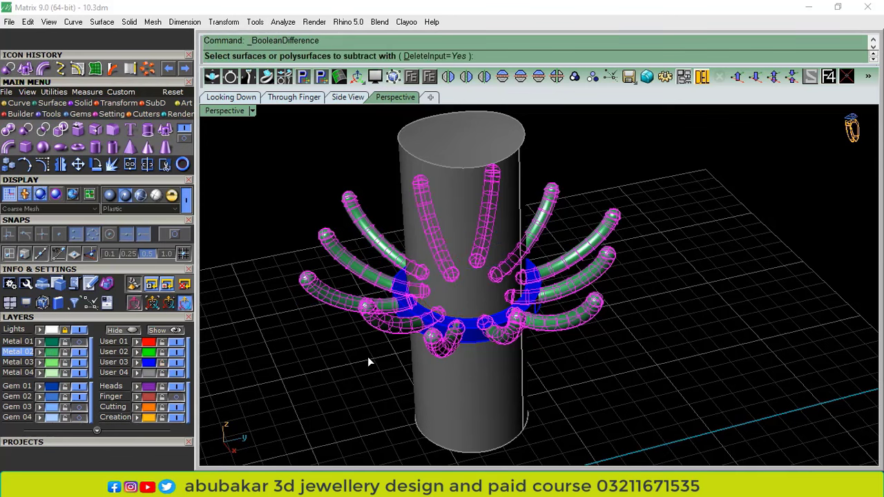
left_click(449, 164)
key("Return")
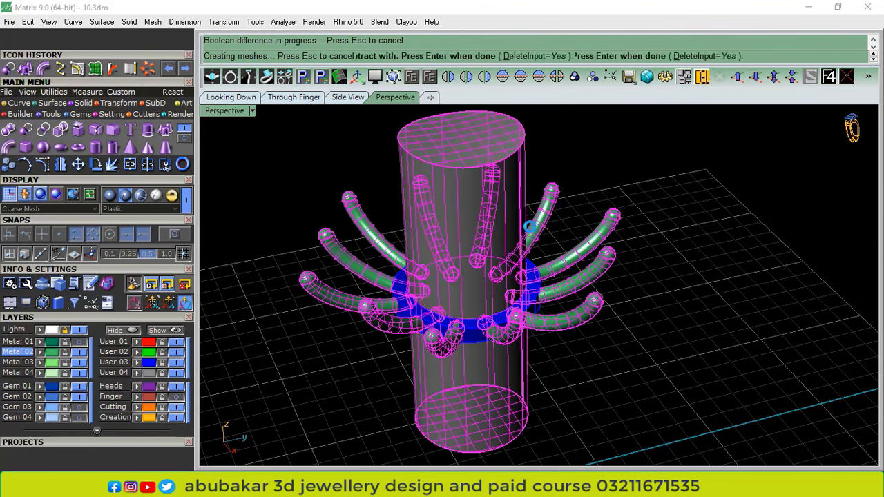
right_click_drag(514, 203, 393, 203)
scroll(519, 282, "up", 5)
scroll(395, 202, "down", 3)
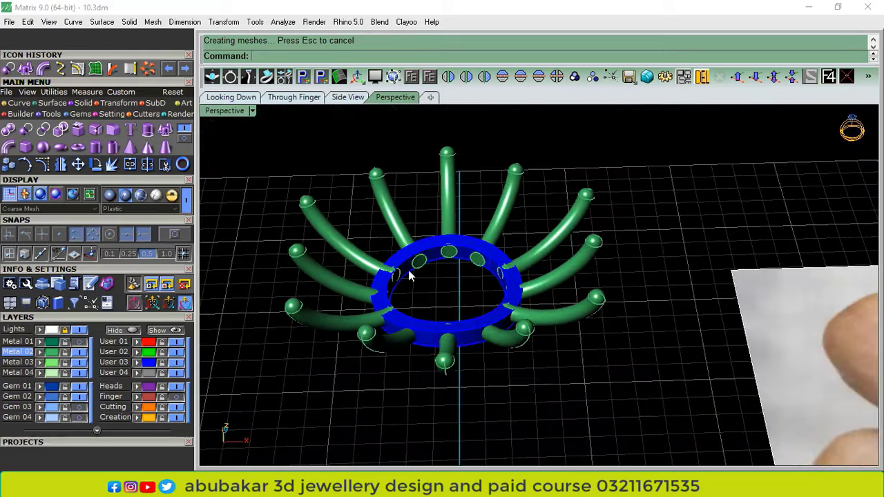
Group the gallery ring with its trimmed support pipes and move the group to the Metal 01 layer
left_click_drag(662, 159, 277, 434)
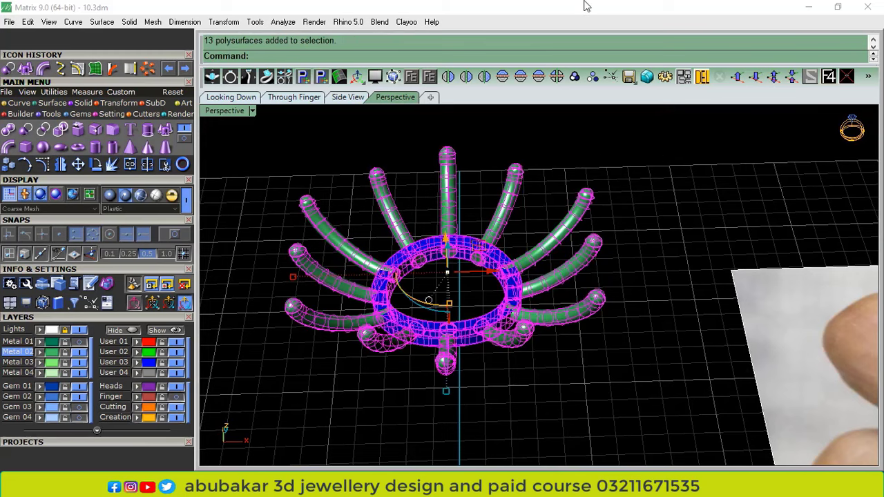
left_click(574, 76)
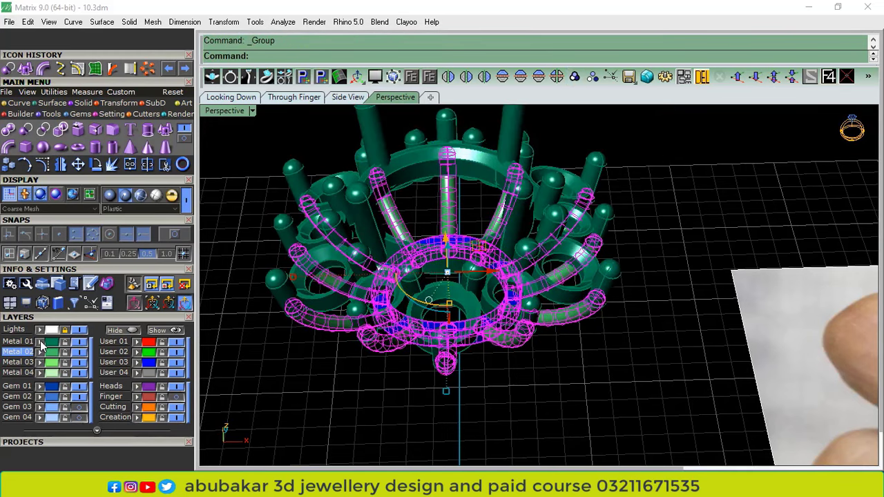
left_click(384, 401)
Group the complete head assembly and show the Gem 03 and Gem 04 layers
scroll(470, 287, "down", 7)
left_click_drag(283, 417, 283, 417)
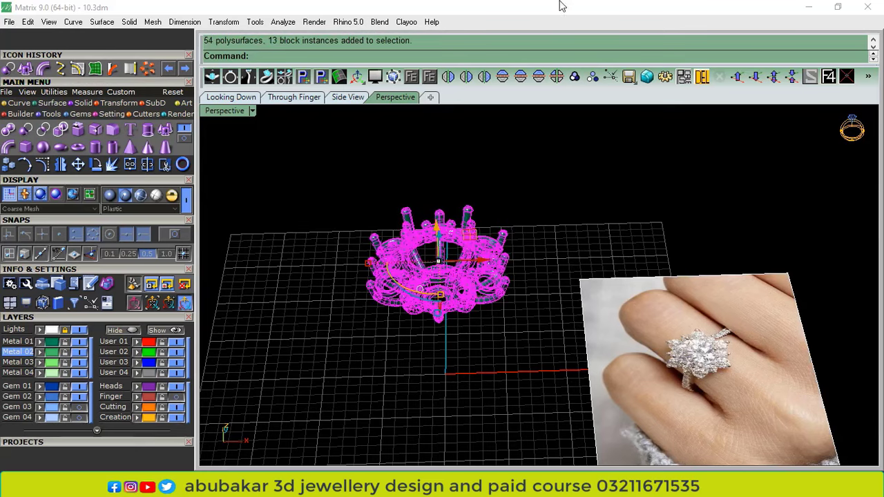
left_click(574, 76)
left_click(76, 408)
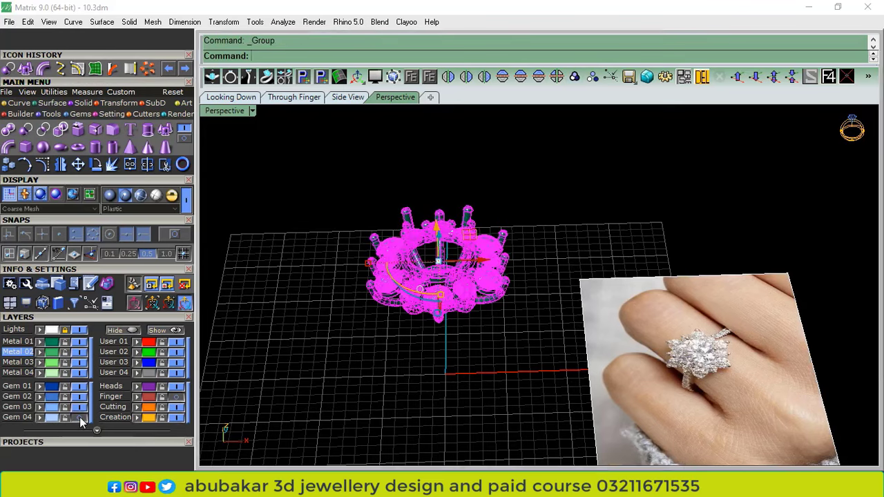
left_click(80, 417)
left_click(497, 360)
right_click_drag(497, 361, 521, 231)
Show the Finger layer's guide circles, locked, and frame them with the head in the Through Finger view
left_click(297, 98)
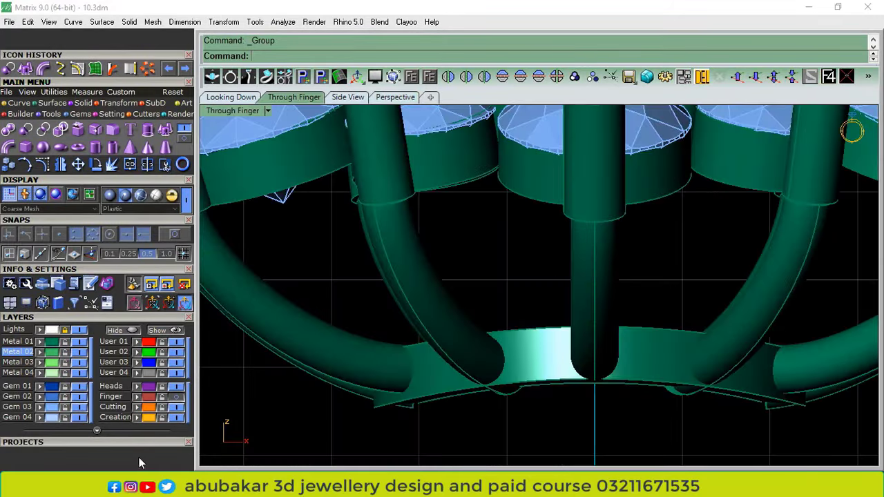
left_click(162, 398)
scroll(477, 226, "down", 10)
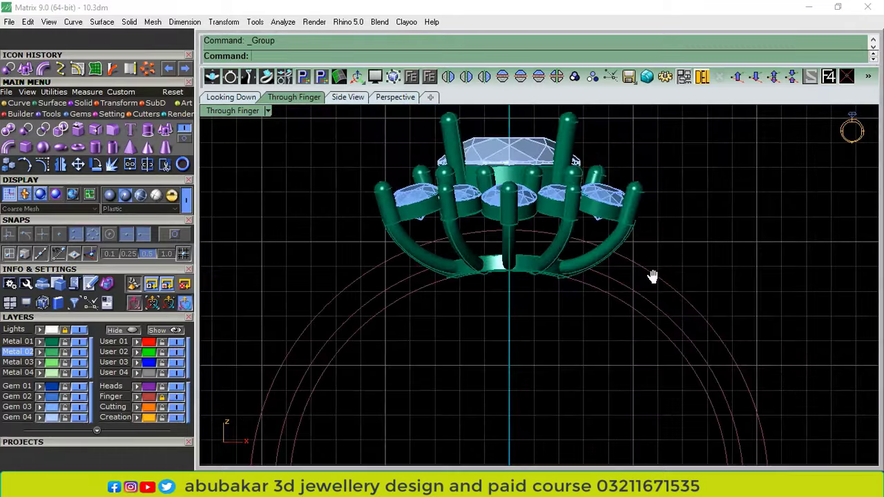
right_click_drag(653, 276, 600, 303)
scroll(468, 188, "down", 7)
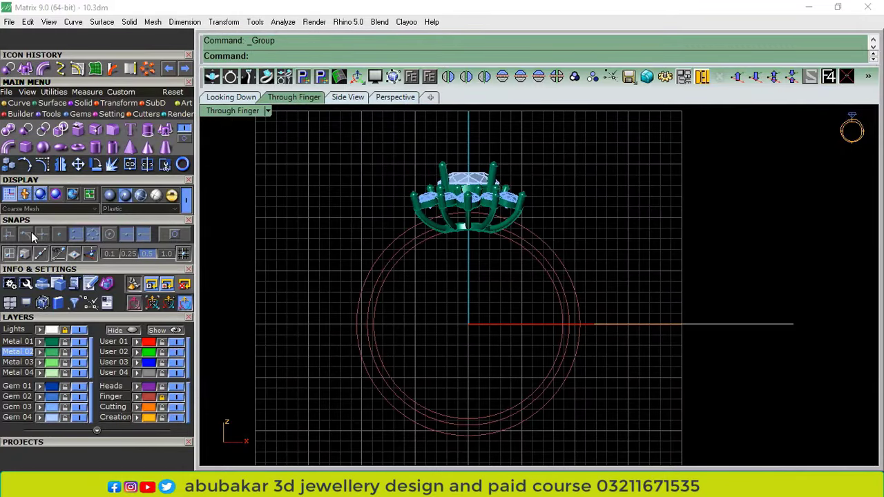
Examine in the reference photo how the stone-set shank joins the flower head
left_click(235, 96)
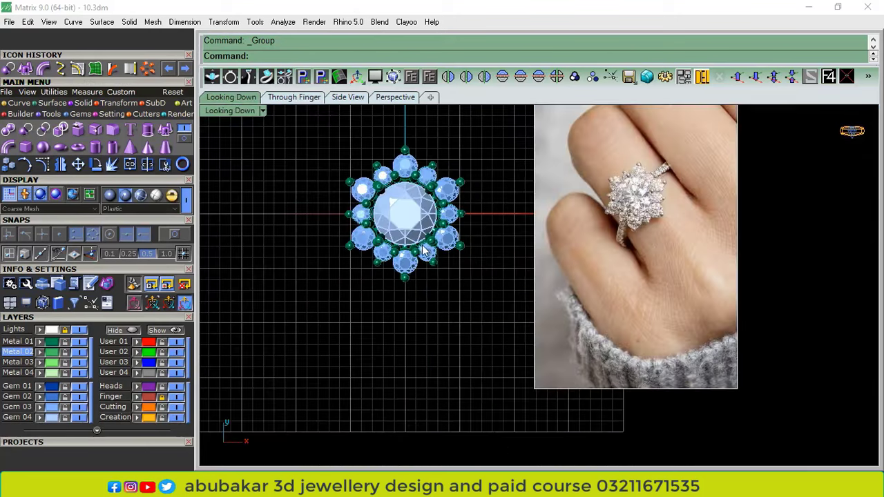
right_click_drag(696, 211, 667, 271)
scroll(615, 276, "up", 8)
scroll(555, 284, "up", 3)
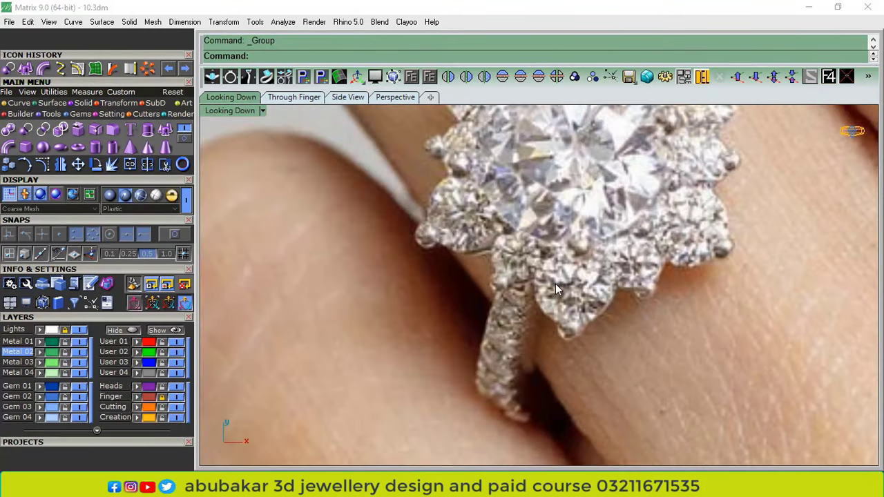
scroll(531, 290, "down", 3)
scroll(621, 154, "up", 3)
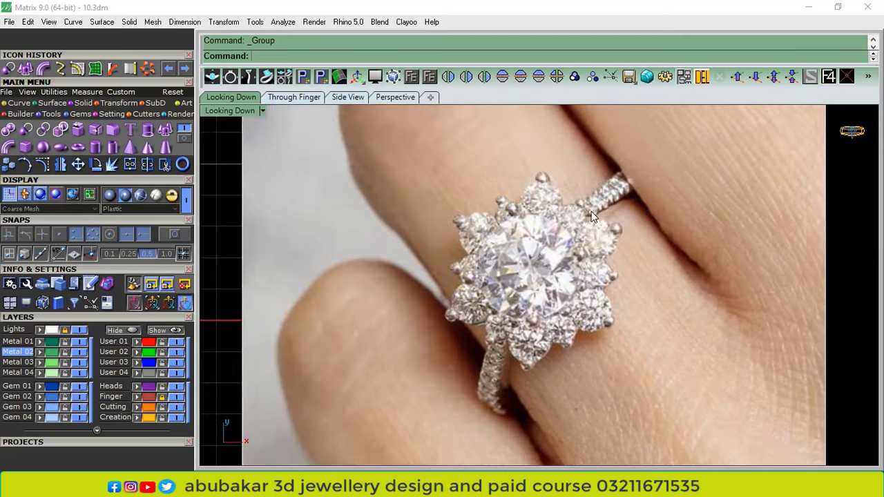
scroll(653, 186, "down", 5)
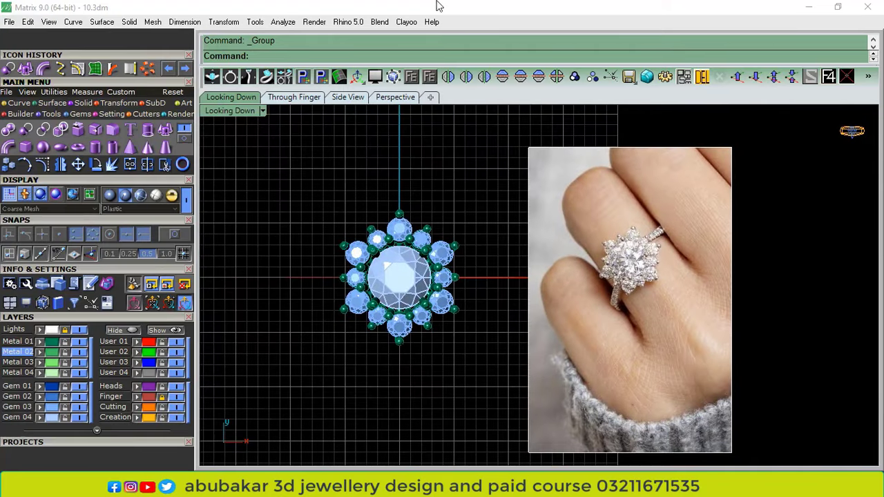
In the Through Finger view, draw an interpolated curve from the head's outer prong down along the outer finger circle to near the horizontal axis
left_click(295, 97)
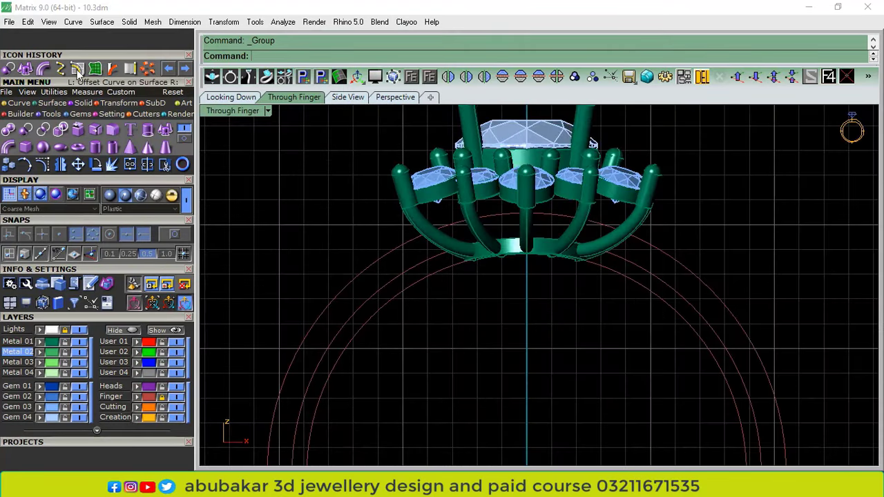
left_click(61, 69)
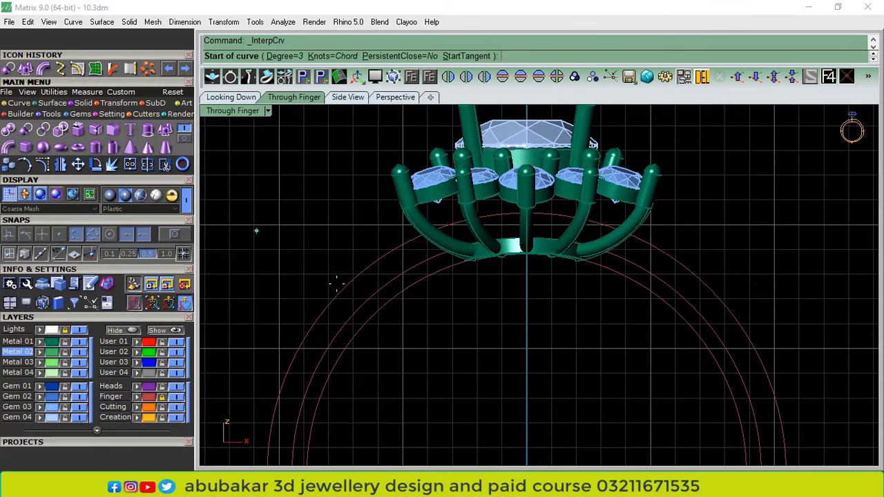
scroll(395, 227, "up", 3)
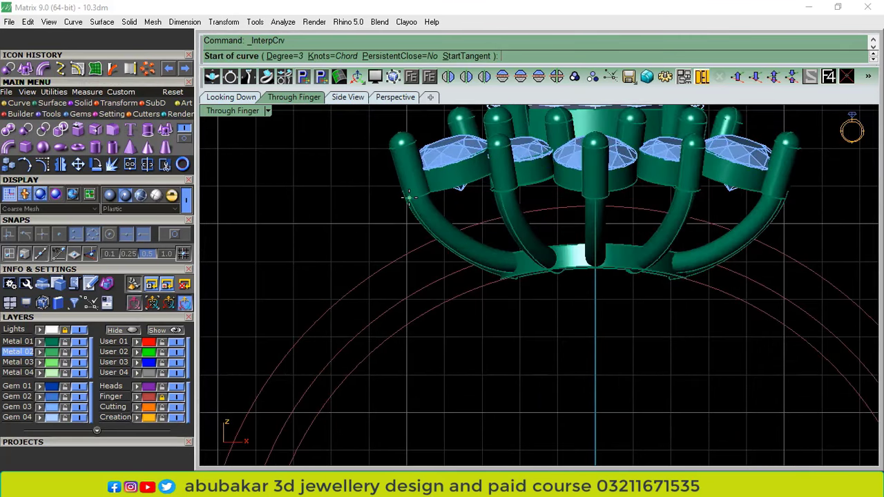
left_click(409, 197)
left_click(386, 229)
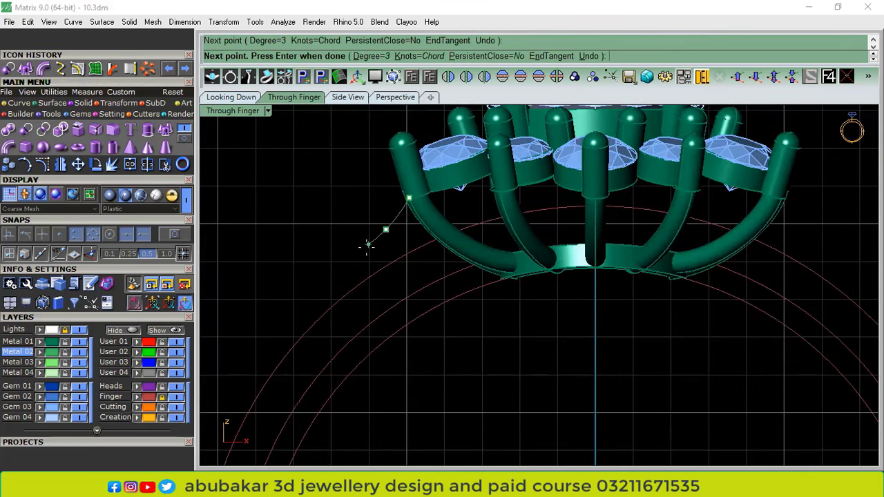
left_click(348, 270)
scroll(320, 301, "down", 2)
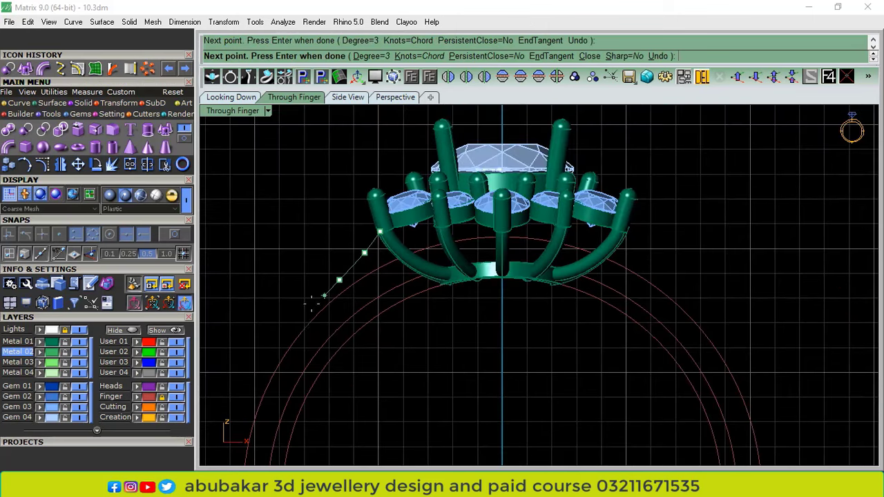
left_click(298, 328)
right_click_drag(295, 356, 361, 246)
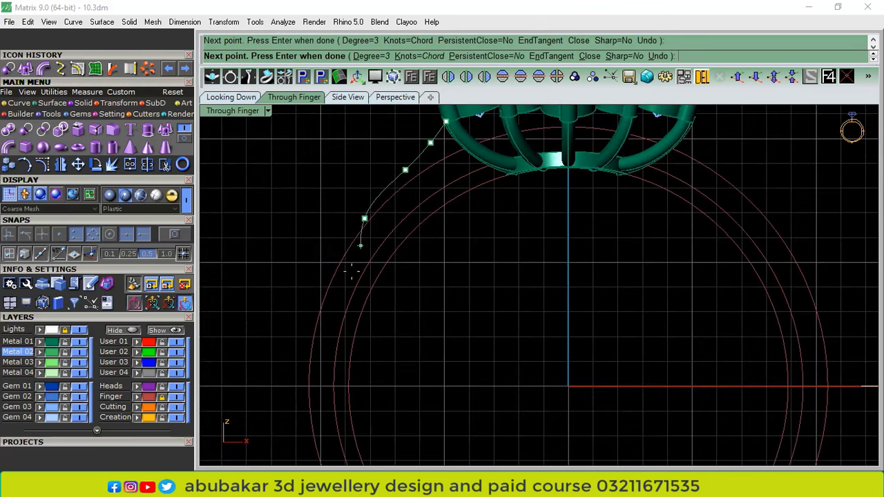
left_click(319, 381)
right_click(318, 382)
Turn on the shank curve's control points and delete the second point below its head end
scroll(319, 381, "up", 8)
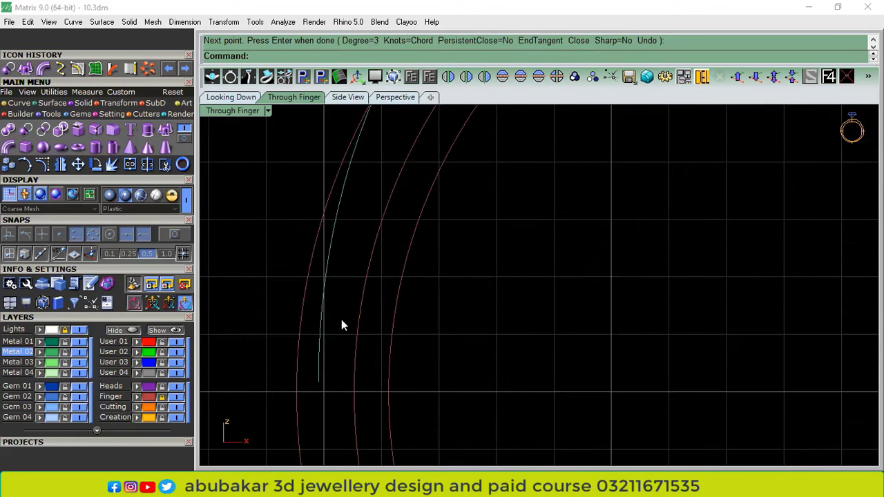
scroll(341, 319, "down", 2)
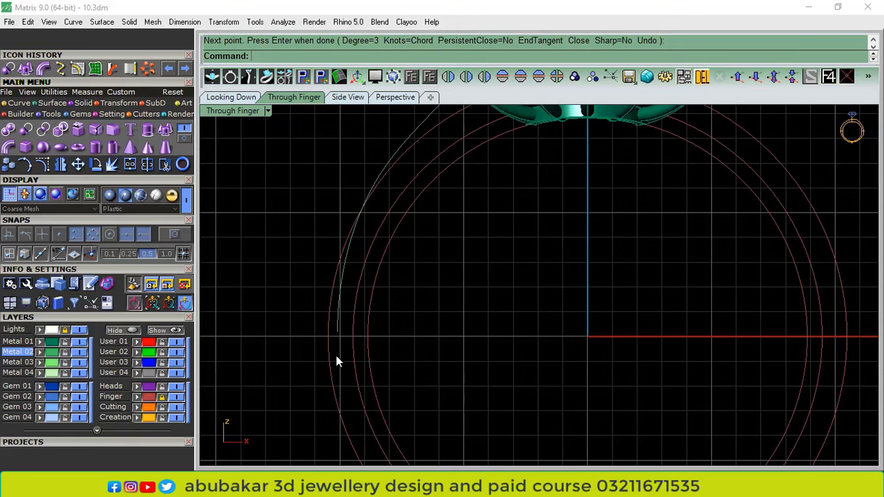
scroll(339, 361, "up", 2)
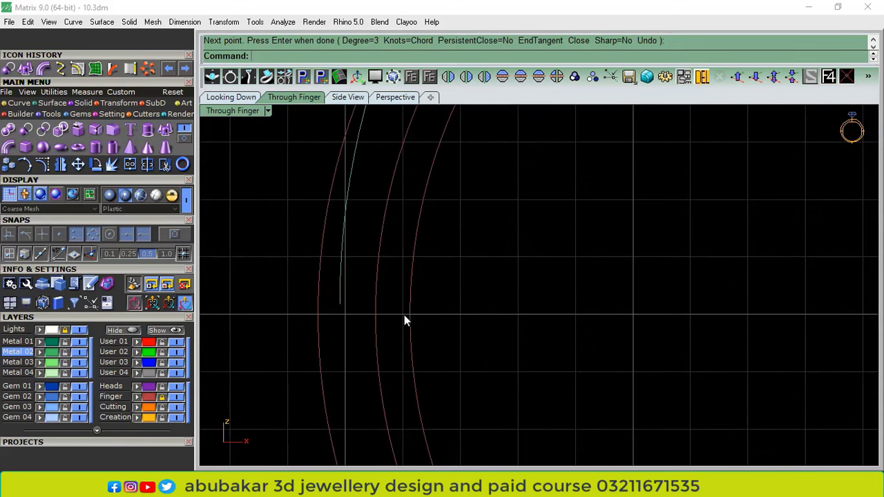
scroll(360, 254, "down", 3)
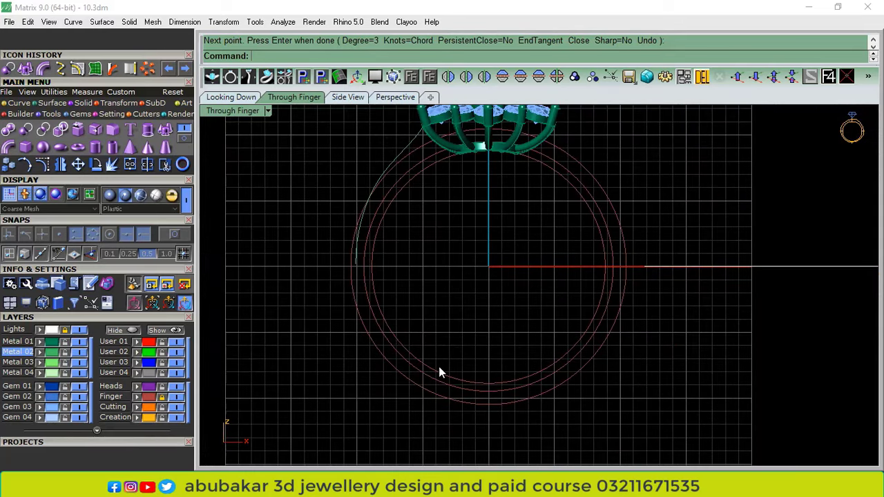
scroll(391, 200, "up", 2)
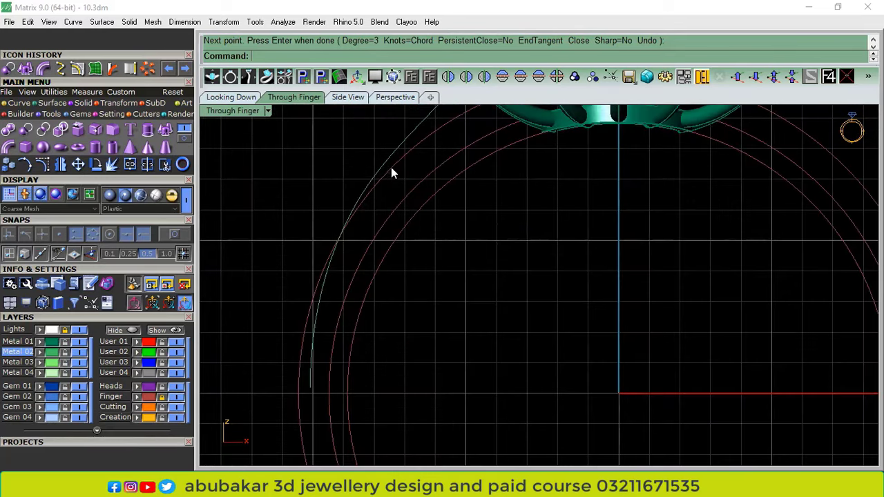
key("Return")
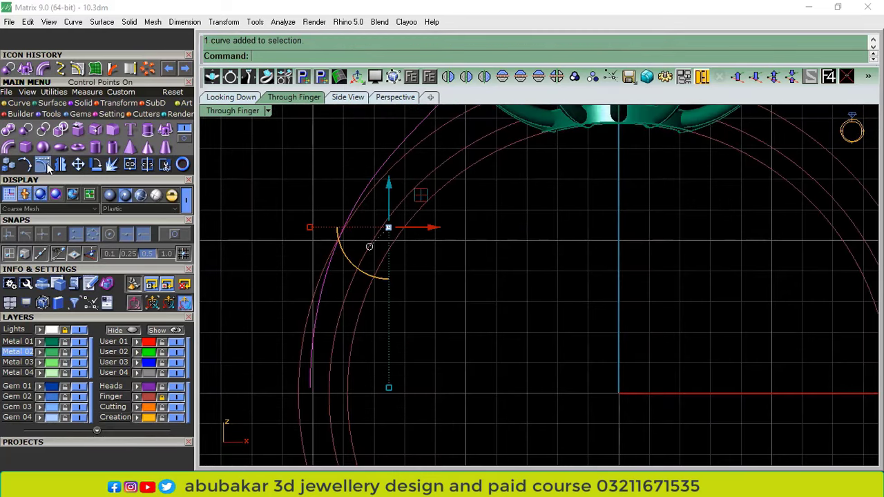
scroll(442, 183, "up", 4)
left_click(467, 164)
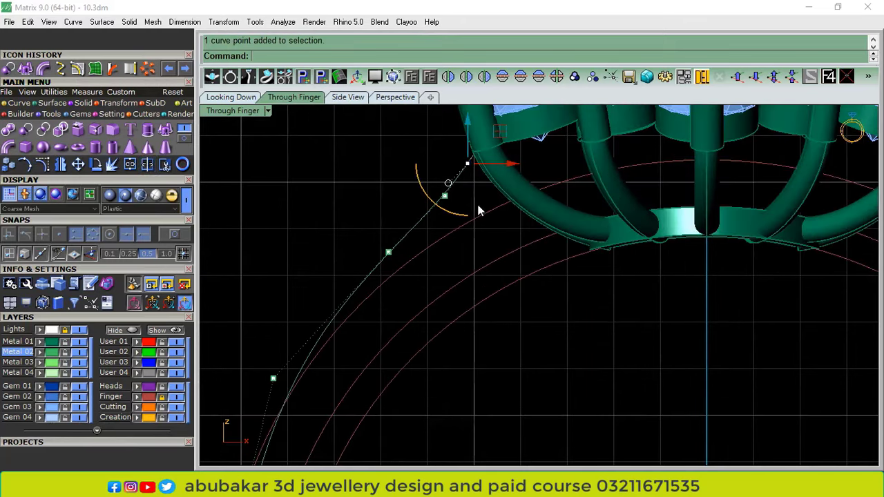
key("Delete")
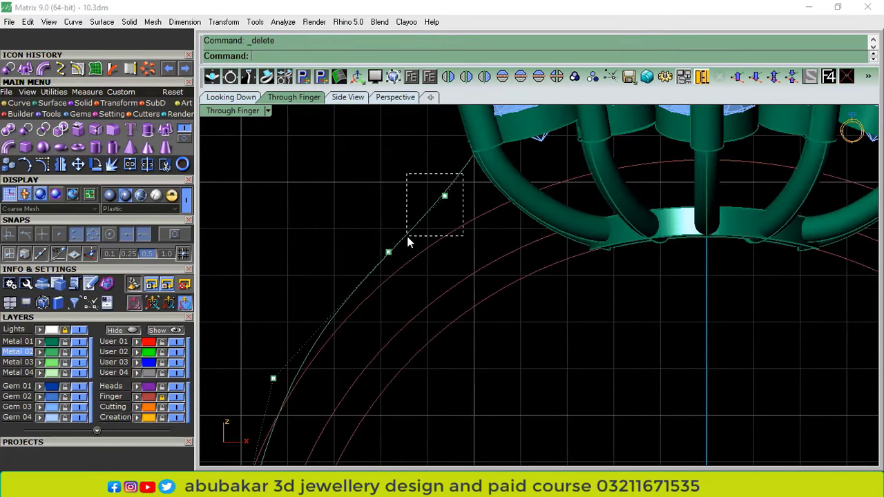
Move the shank curve's upper and middle control points slightly to smooth its sweep from the head toward the finger circle
left_click_drag(408, 237, 407, 236)
left_click_drag(473, 171, 469, 175)
left_click(408, 248)
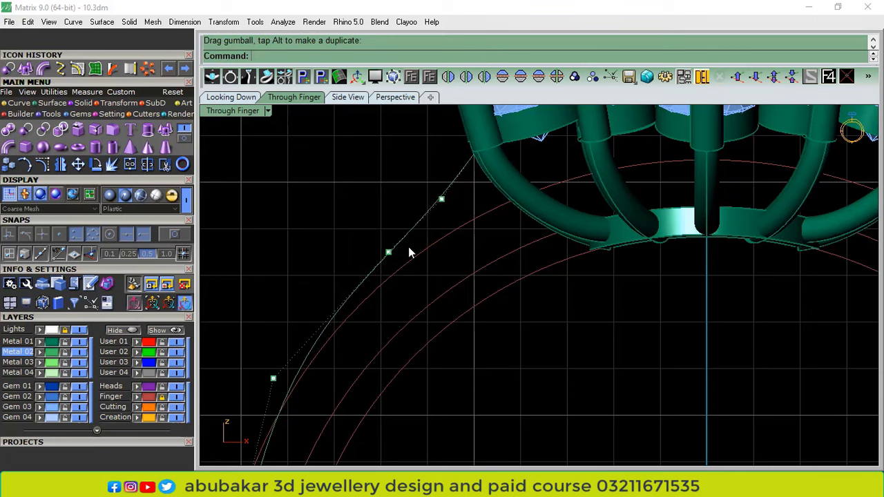
left_click_drag(350, 299, 349, 299)
left_click_drag(424, 217, 412, 219)
left_click(449, 296)
right_click_drag(418, 305, 530, 139)
left_click(386, 213)
left_click_drag(420, 179, 413, 181)
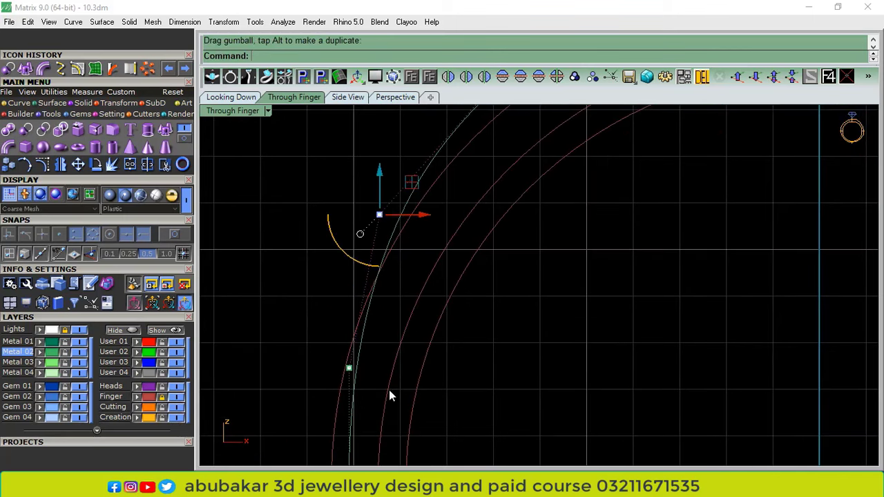
Shift the shank curve's lower control point outward, adjust its lower end, and turn off the control points
right_click_drag(383, 440, 434, 321)
scroll(342, 419, "down", 8)
right_click_drag(509, 303, 514, 299)
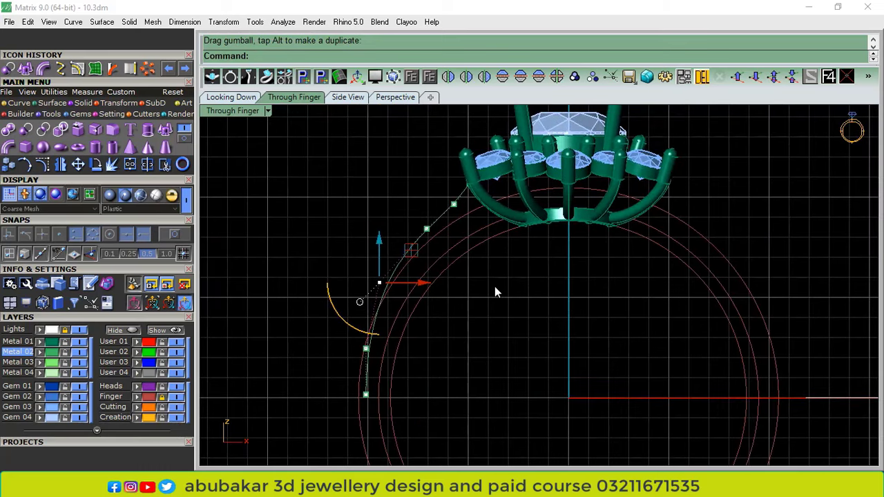
scroll(367, 347, "up", 5)
left_click(368, 368)
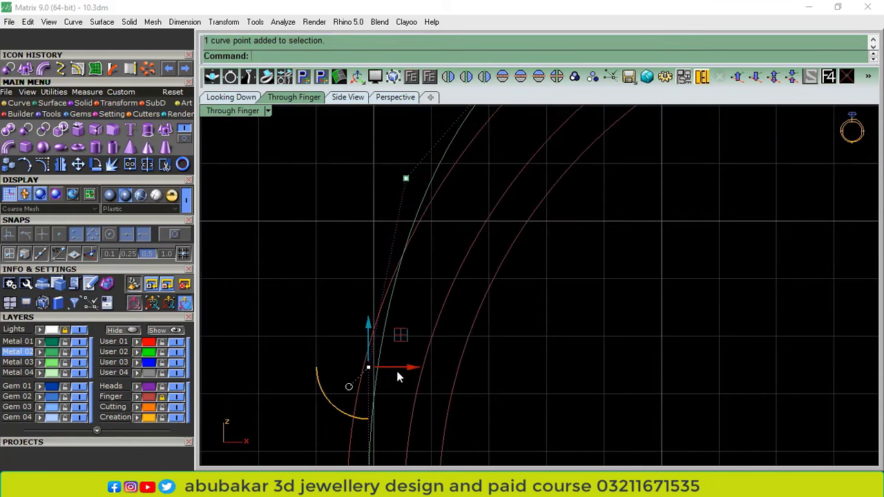
left_click_drag(415, 370, 405, 368)
left_click(353, 298)
scroll(446, 306, "down", 3)
scroll(357, 391, "up", 4)
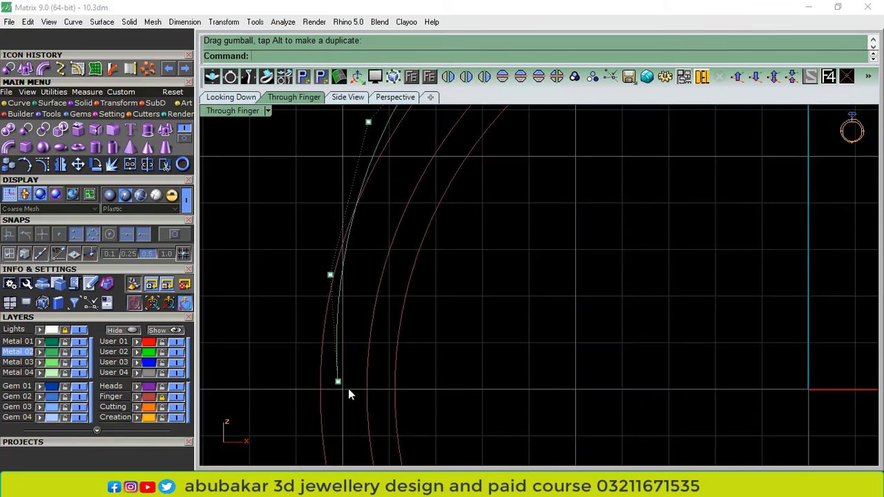
left_click(338, 382)
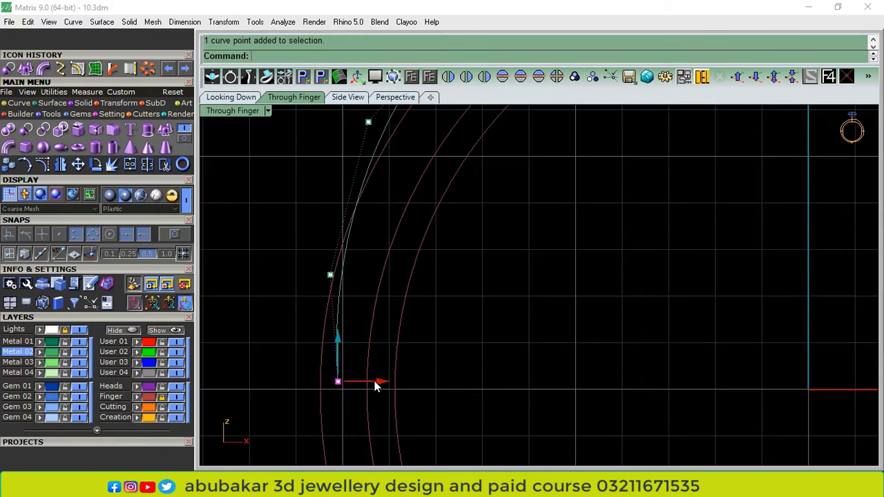
key("Escape")
scroll(456, 337, "down", 3)
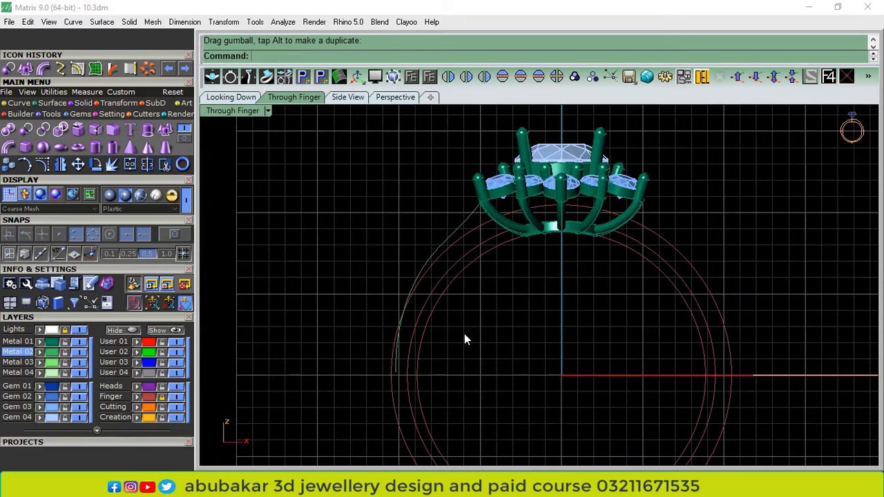
Select the shank curve, switch to the Side View, and hide the Metal 01, Gem 03 and Gem 04 layers
left_click(453, 231)
left_click(347, 97)
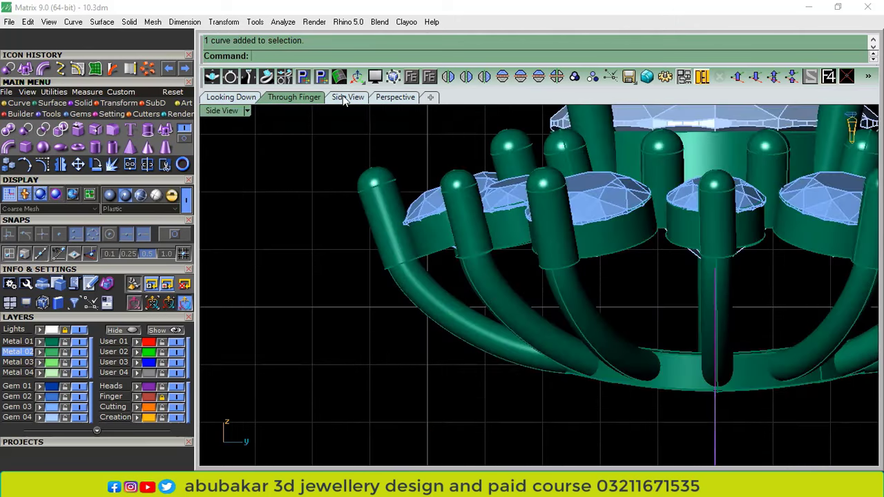
left_click(79, 342)
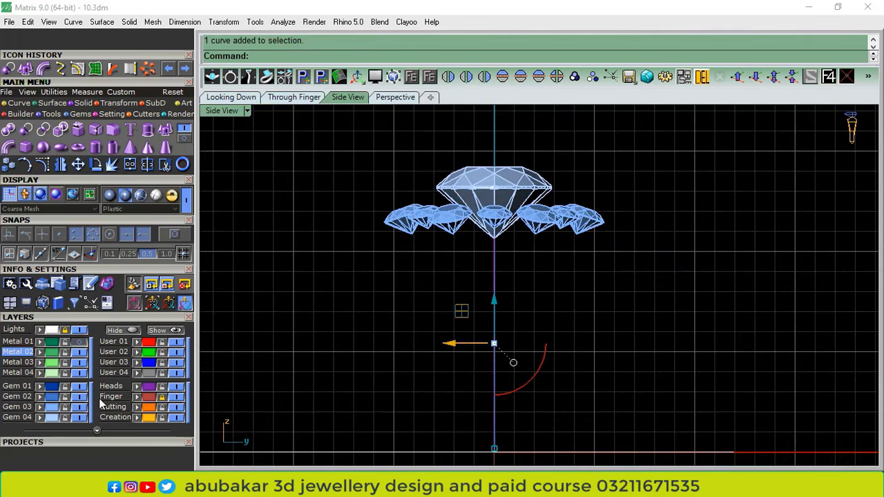
left_click(78, 418)
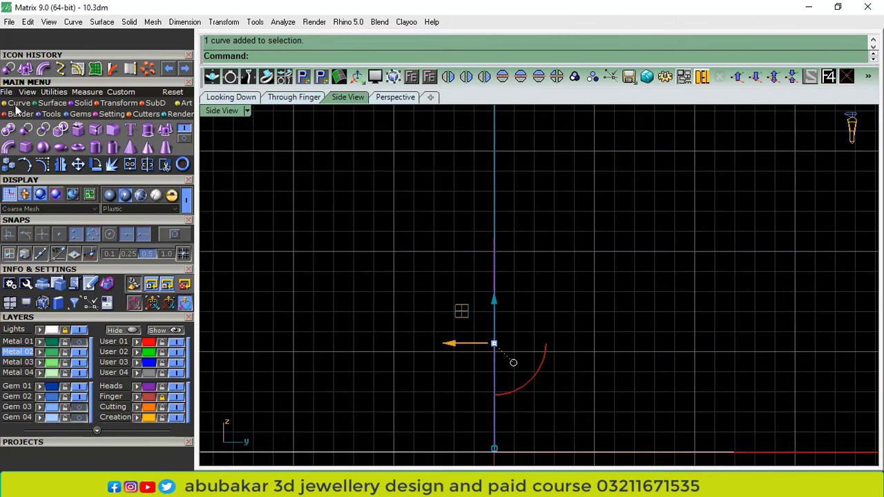
Offset the shank curve 0.75 to both sides in the Side View
left_click(130, 147)
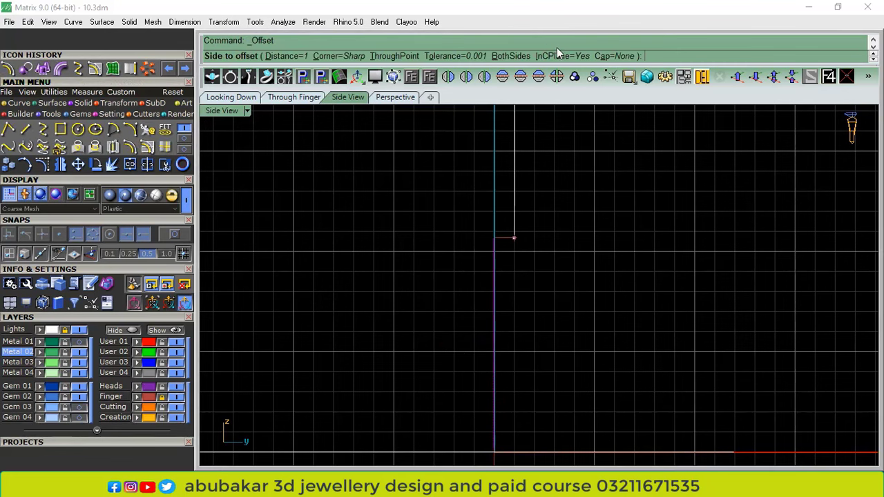
left_click(511, 56)
scroll(545, 228, "up", 2)
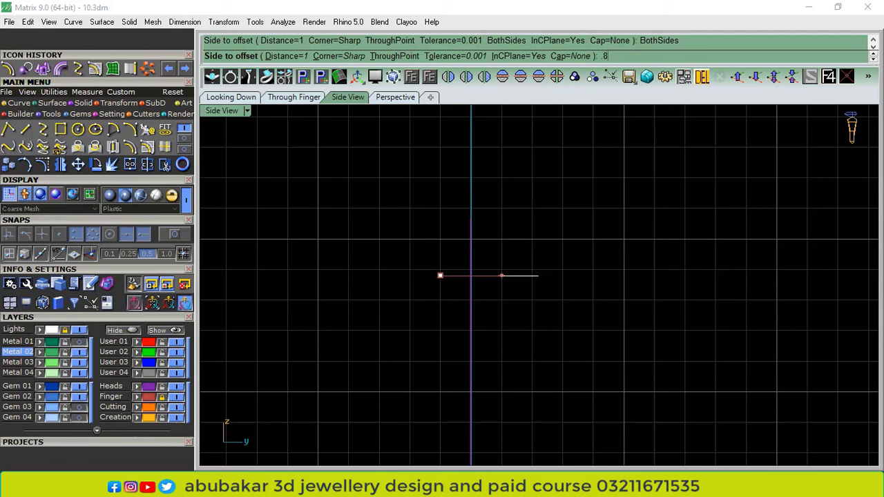
key("Return")
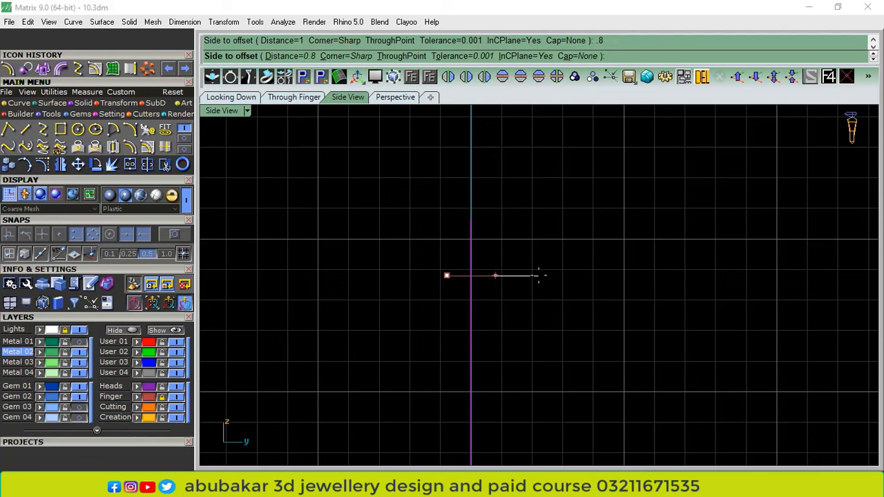
type(".75")
key("Return")
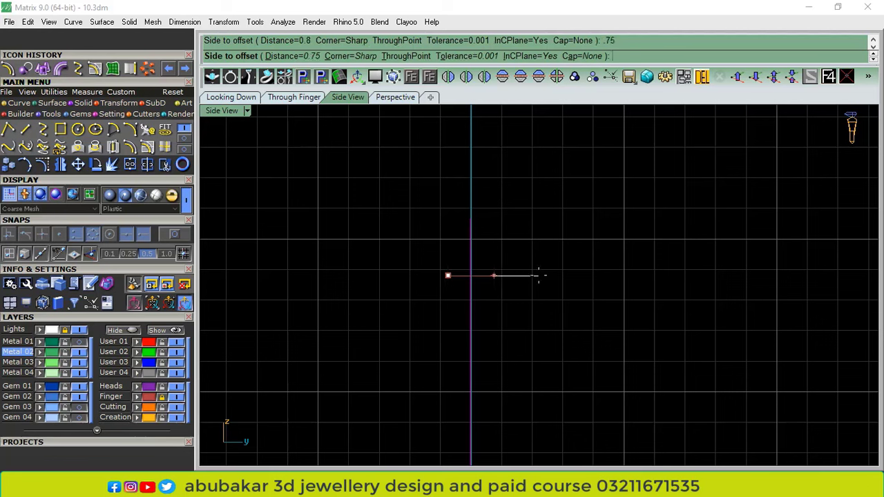
left_click(539, 276)
Rotate one offset curve about its upper end, with snapping on, so its lower end flares slightly outward
right_click_drag(533, 278, 544, 205)
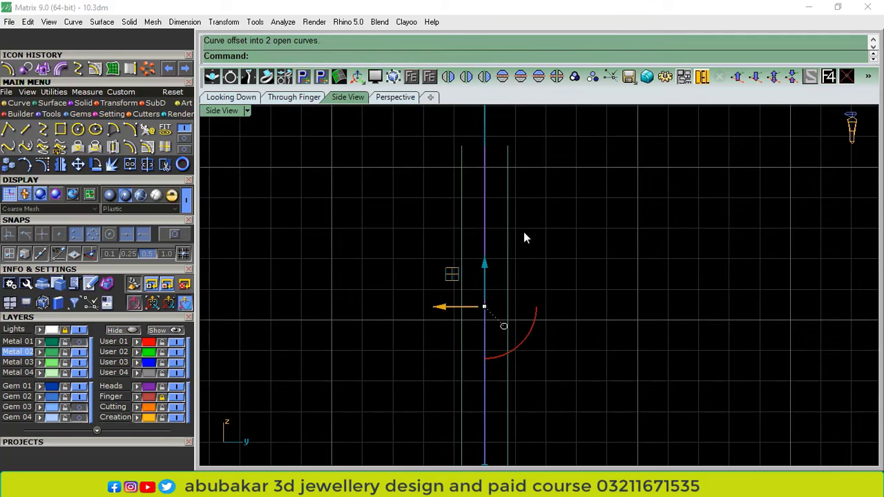
left_click(508, 197)
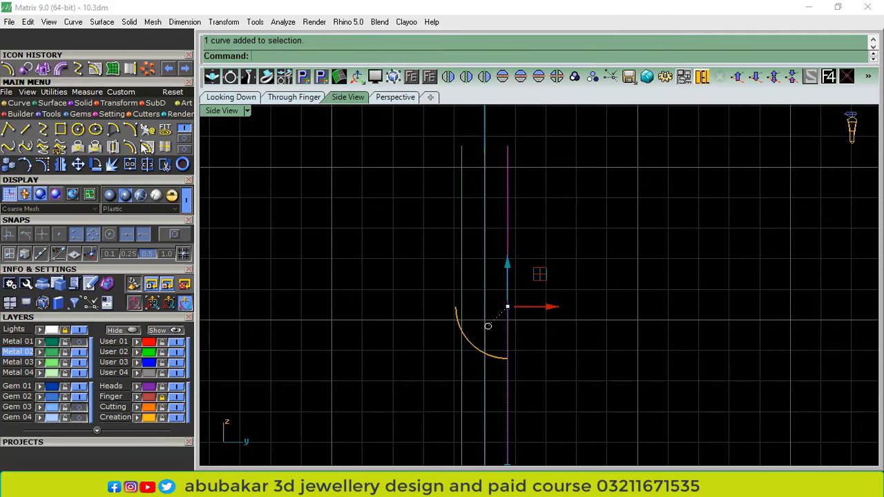
left_click(96, 164)
left_click(174, 234)
left_click(507, 146)
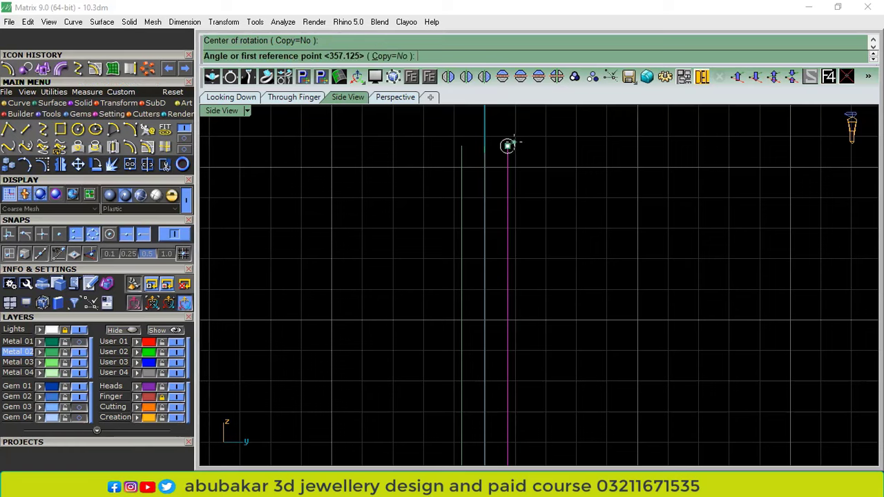
left_click(511, 350)
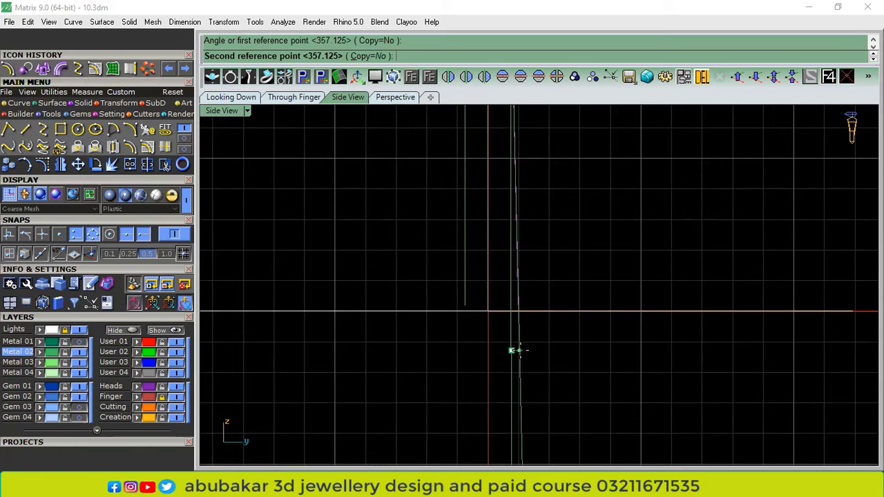
left_click(522, 352)
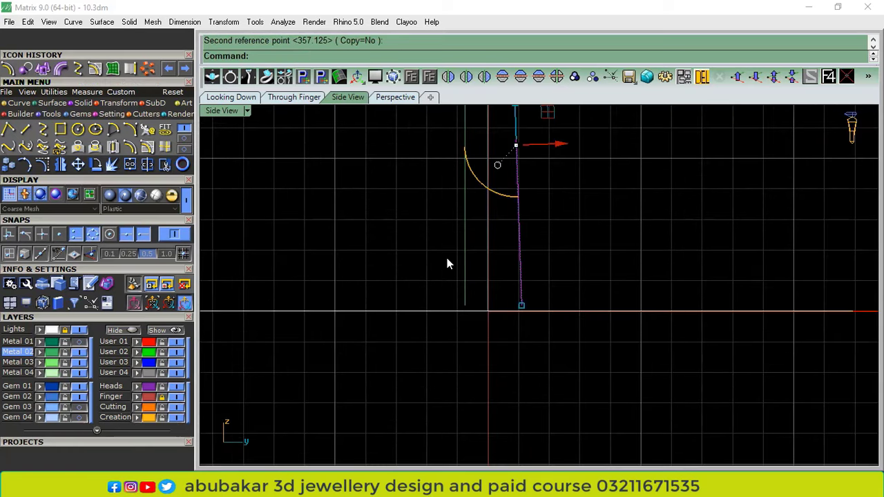
Delete the opposite straight offset curve and mirror the flared curve across the vertical centre axis
left_click(459, 271)
left_click(467, 278)
left_click(697, 81)
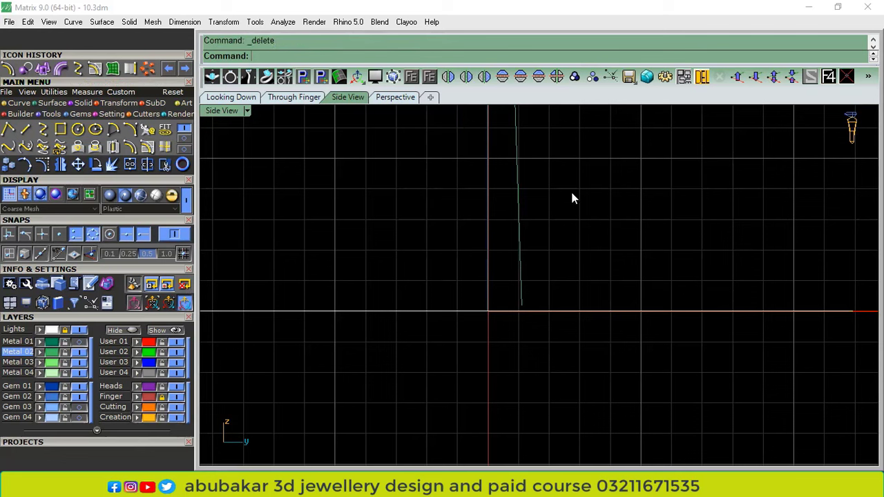
left_click(520, 227)
left_click(448, 76)
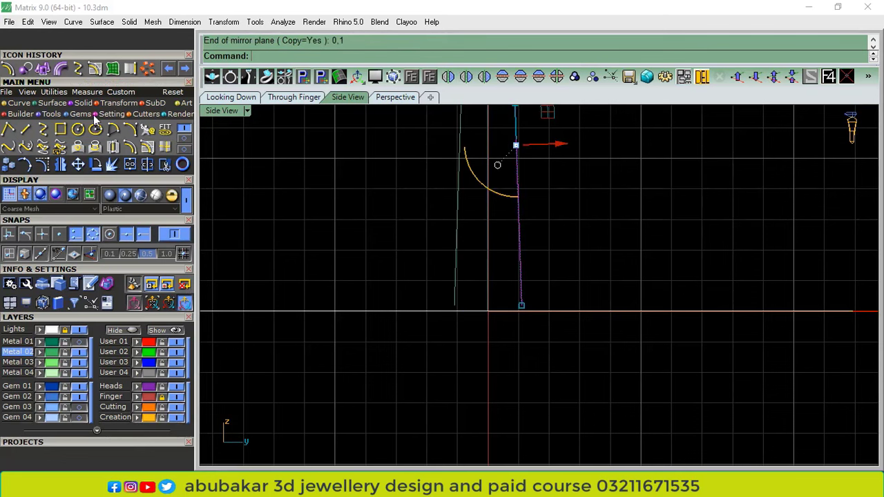
Measure the width between the lower ends of the two flared shank curves with an aligned dimension
left_click(185, 22)
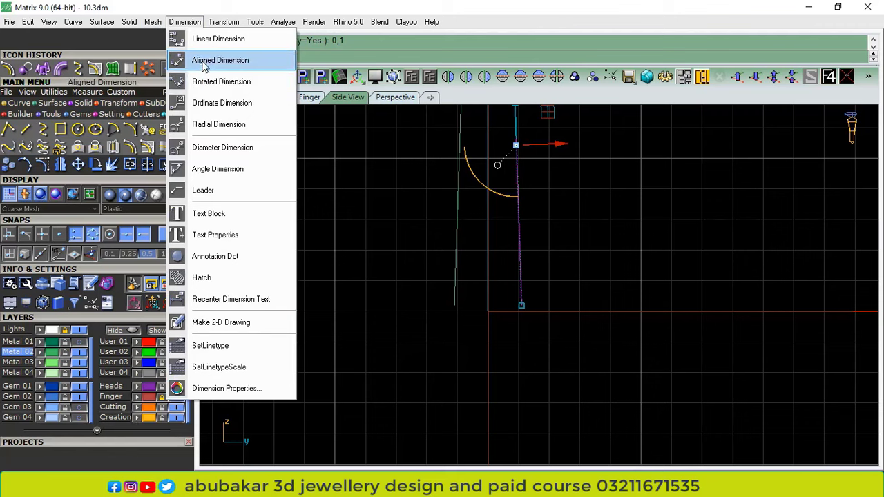
left_click(209, 60)
left_click(454, 306)
scroll(533, 309, "up", 4)
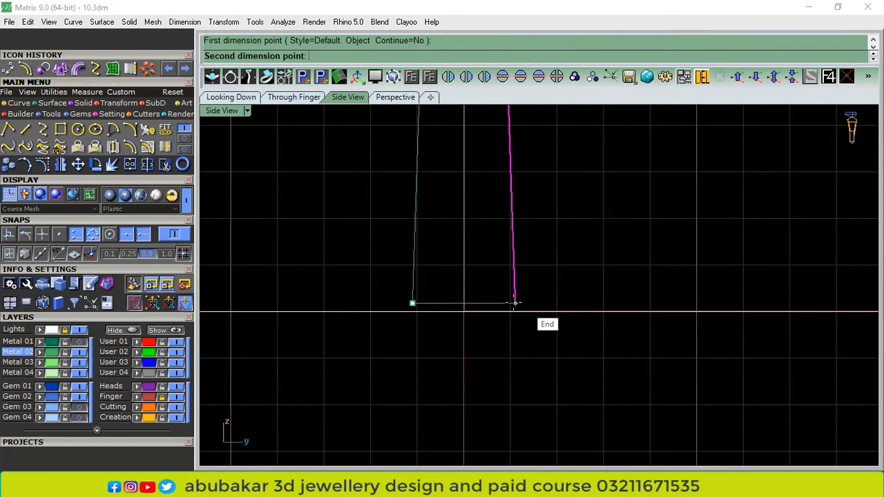
left_click(515, 303)
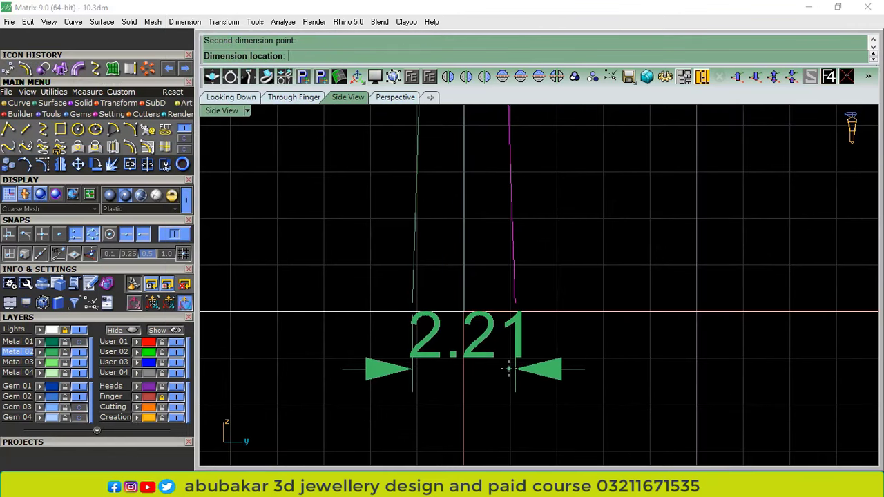
left_click(509, 369)
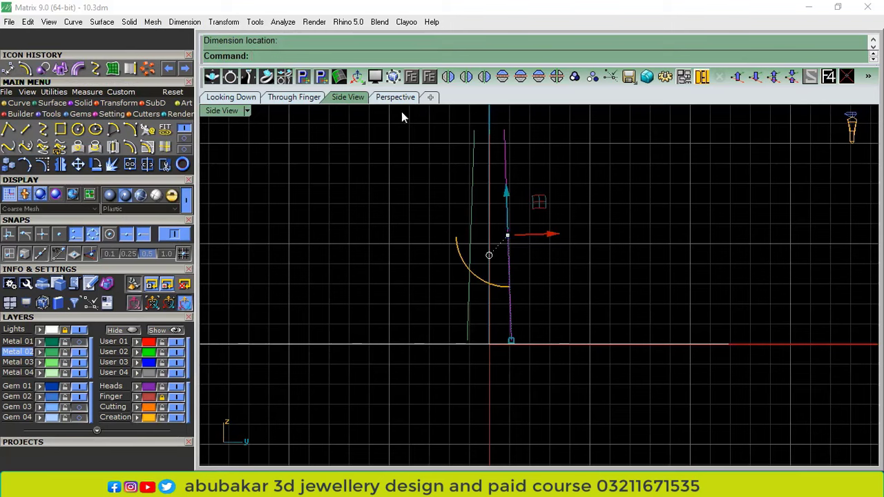
Hide the Finger layer and loft a surface between the two outer shank curves in the Perspective view
left_click(399, 97)
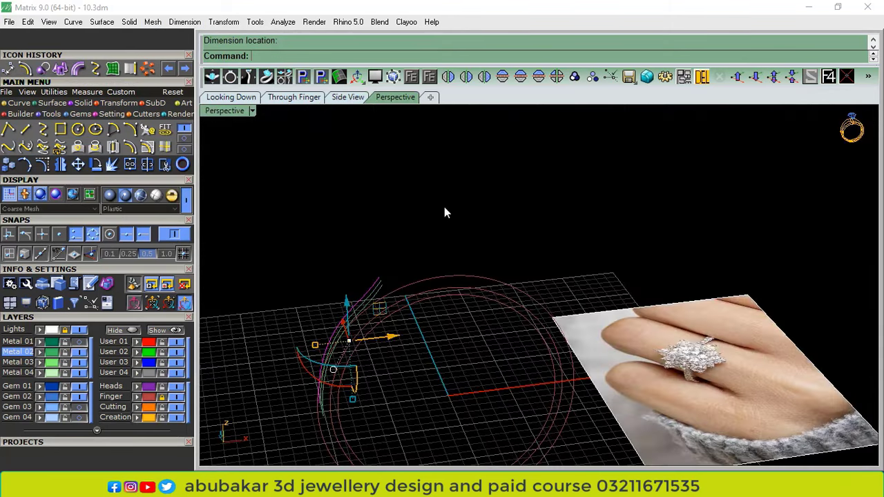
left_click(178, 398)
right_click_drag(496, 258, 509, 269)
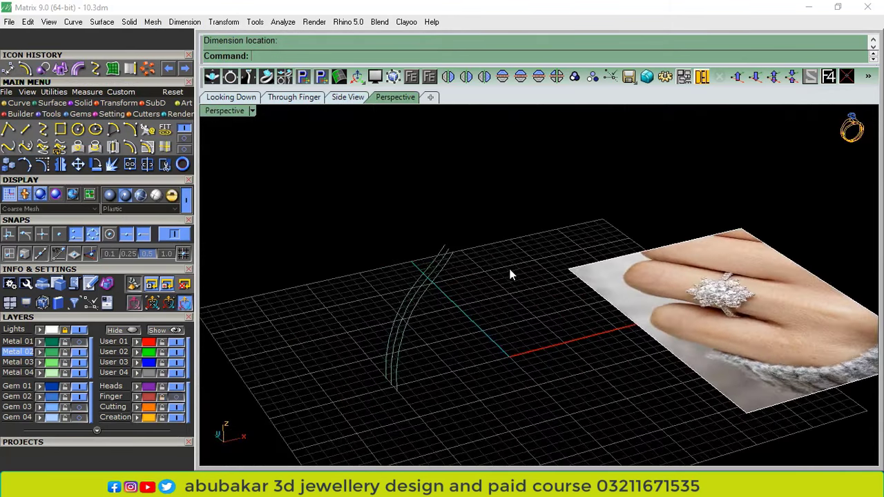
scroll(460, 270, "up", 6)
left_click(411, 250)
left_click(383, 234, "shift")
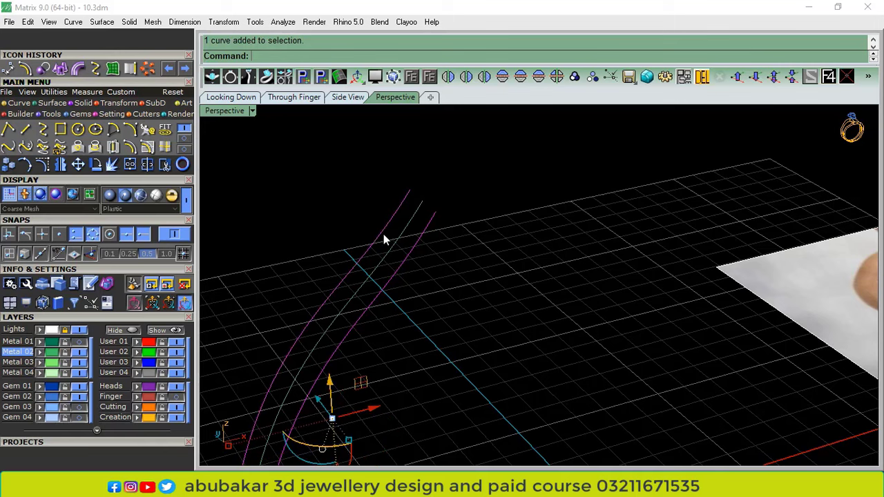
left_click(52, 102)
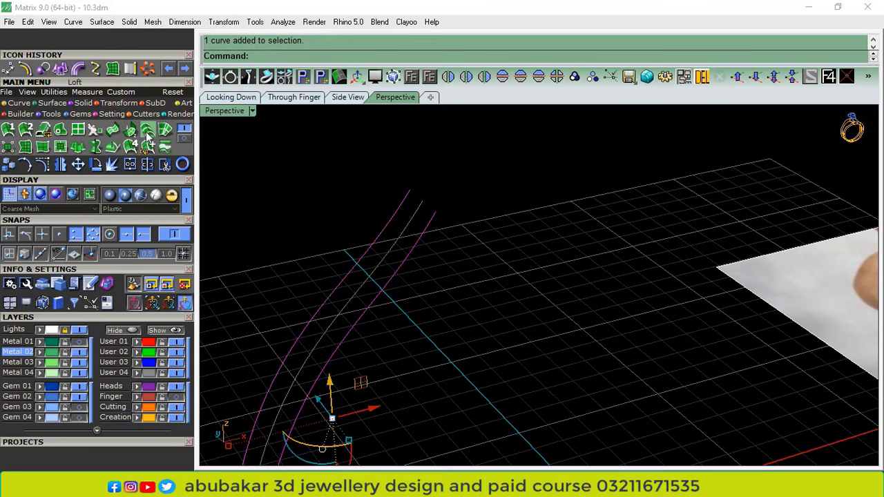
left_click(147, 129)
left_click(484, 334)
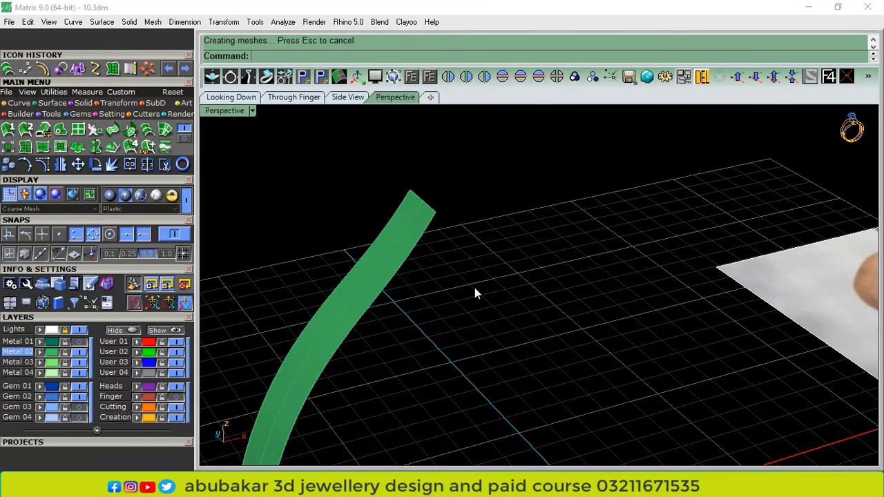
Offset the lofted shank surface 0.6 as a solid with round corners, deleting the input surface
scroll(413, 230, "up", 6)
left_click(412, 234)
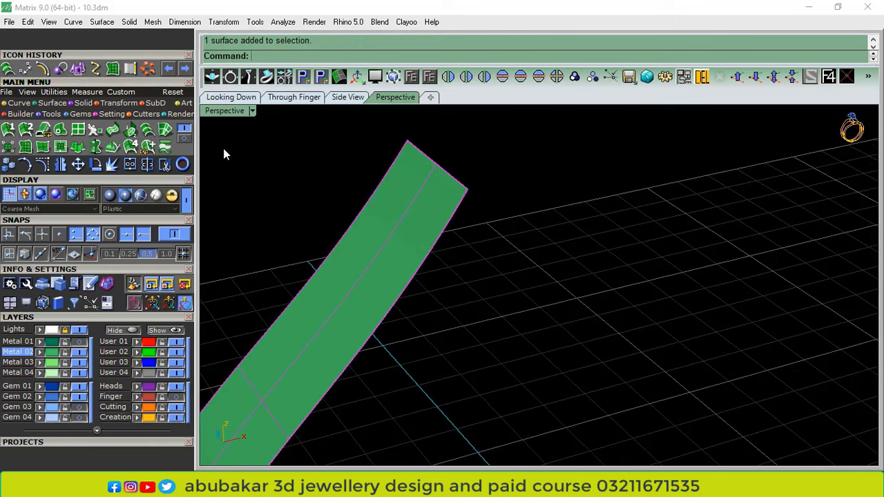
left_click(185, 141)
left_click(81, 131)
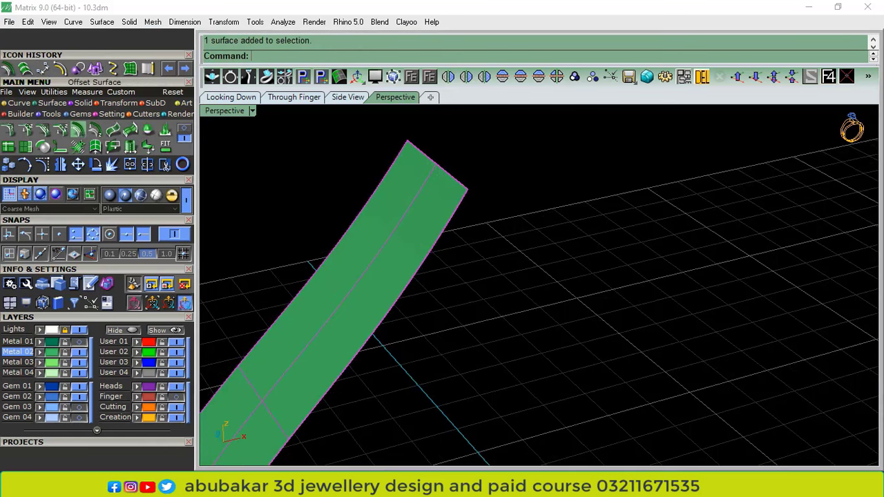
right_click_drag(483, 217, 595, 259)
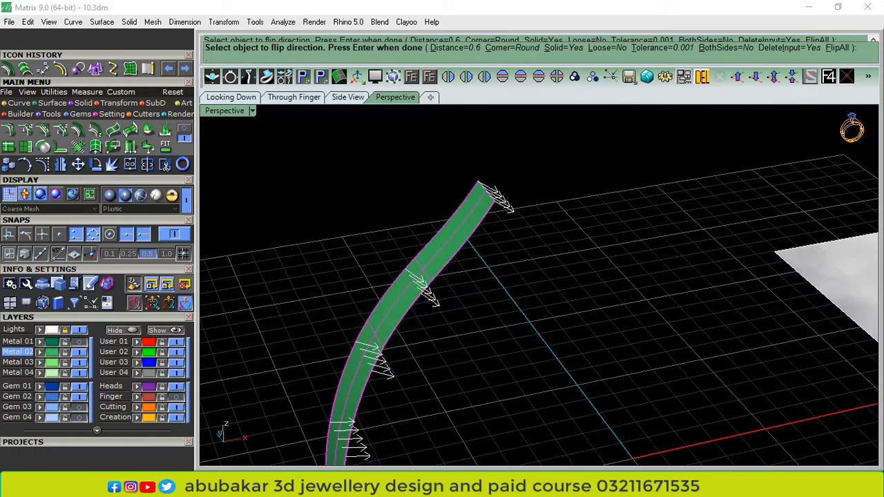
key("Return")
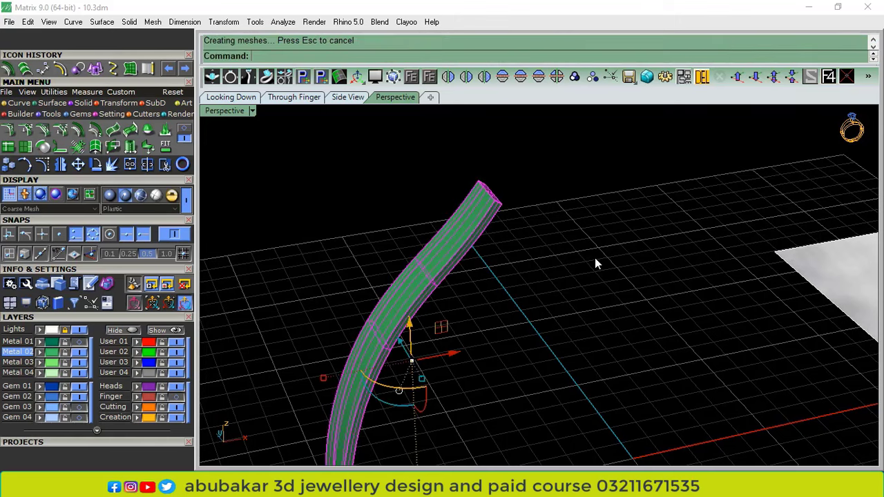
left_click(627, 310)
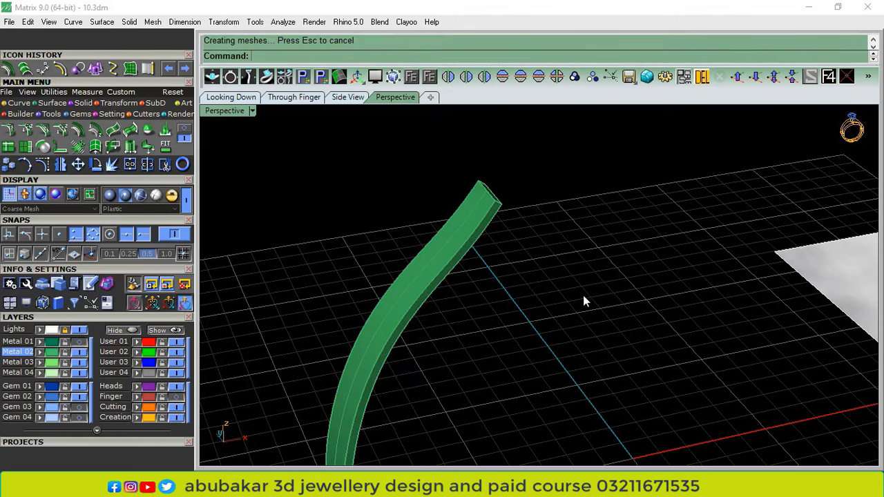
Select the shank solid and assign it to the grey User 04 layer
scroll(491, 268, "up", 5)
left_click(478, 242)
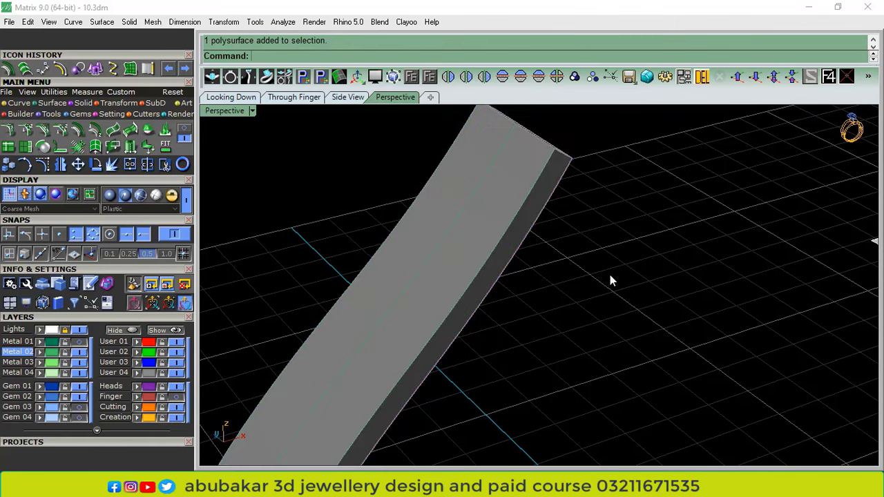
scroll(542, 248, "down", 3)
Show the finger circles in the Through Finger view and rotate the shank solid with its curves about its upper end, swinging the lower end slightly outward
left_click(270, 99)
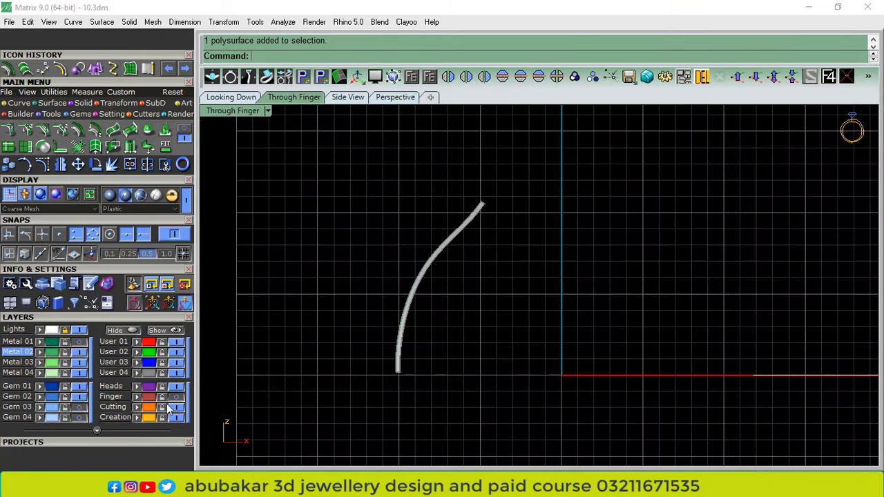
scroll(422, 286, "up", 3)
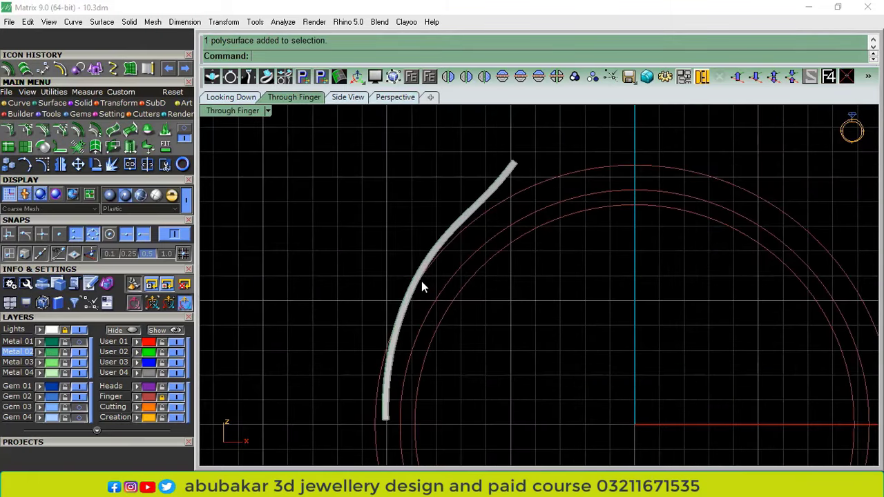
left_click_drag(537, 127, 289, 336)
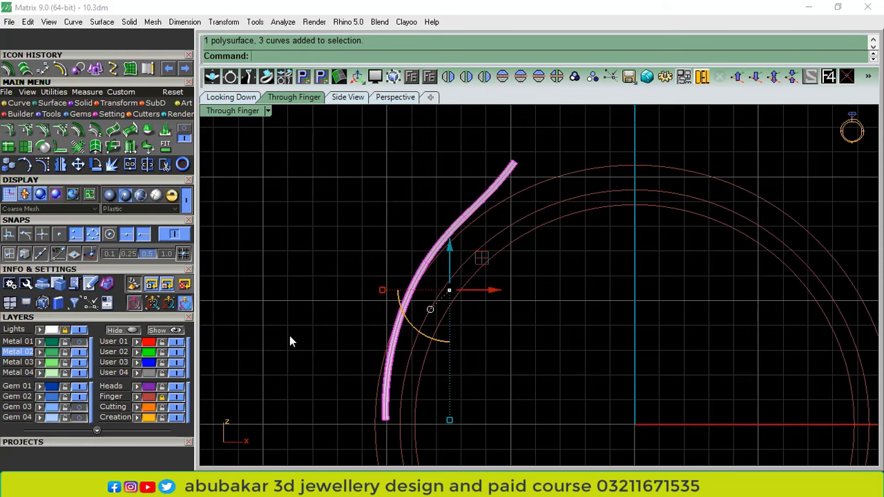
left_click(94, 163)
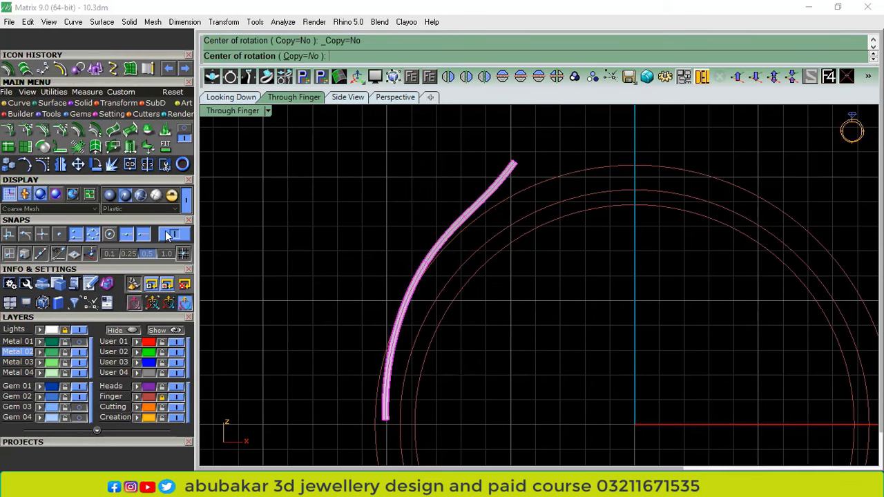
left_click(509, 165)
scroll(378, 411, "up", 2)
left_click(382, 425)
left_click(370, 424)
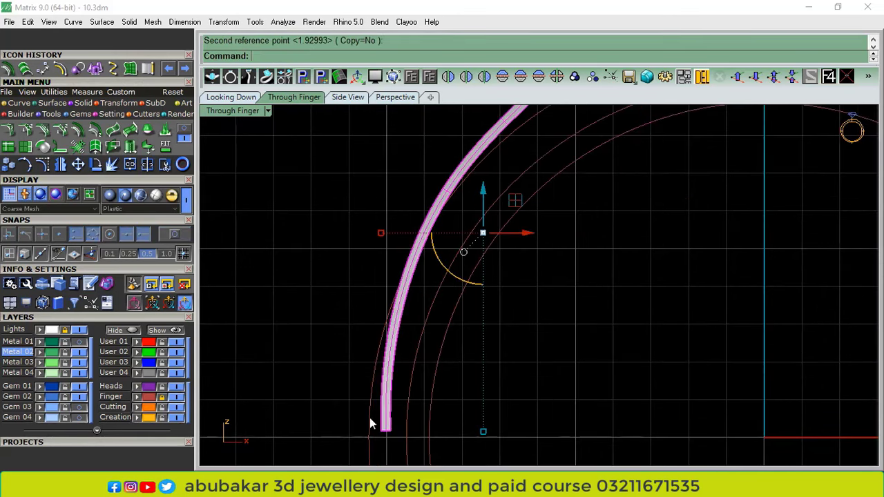
key("Escape")
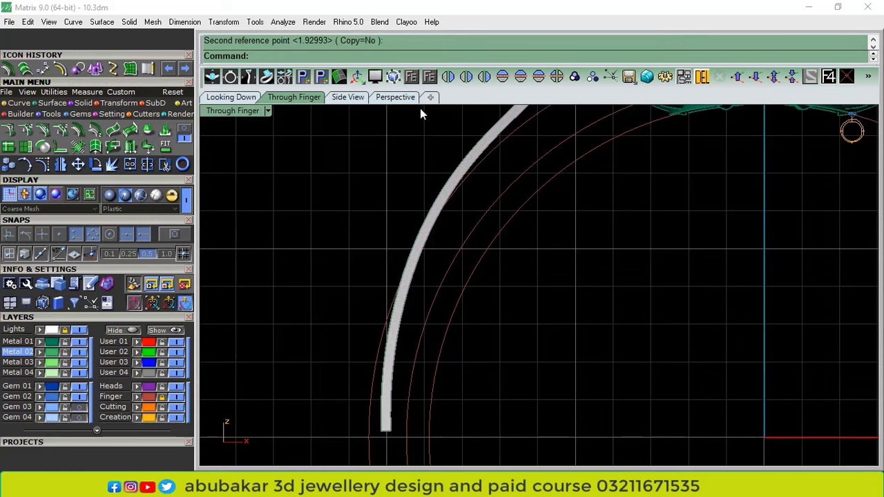
Check the shank's joint with the head, then rotate the shank and its curves about the origin so the upper end reaches into the head
left_click(399, 98)
right_click_drag(585, 210, 542, 198)
scroll(590, 181, "up", 3)
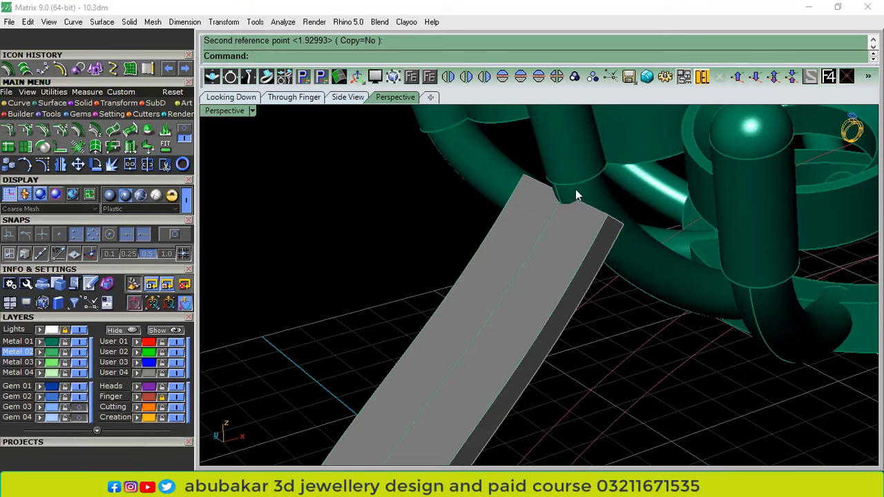
scroll(575, 189, "down", 3)
left_click(454, 454)
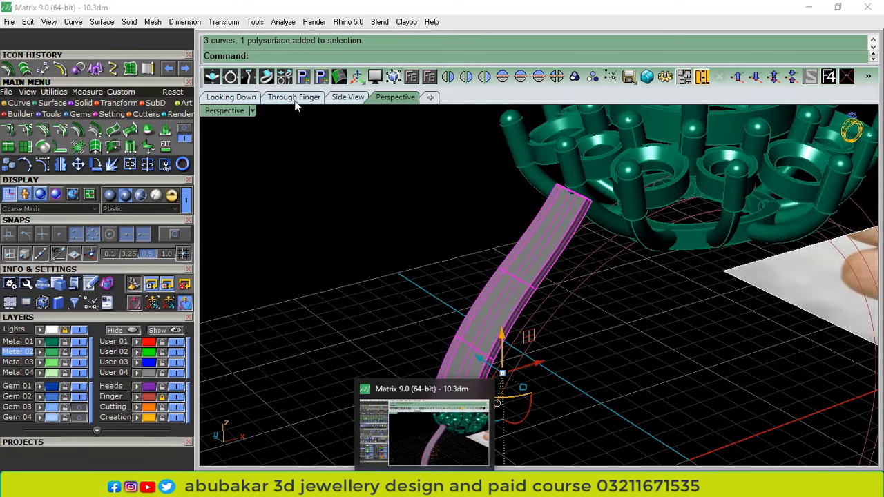
left_click(288, 95)
left_click(95, 163)
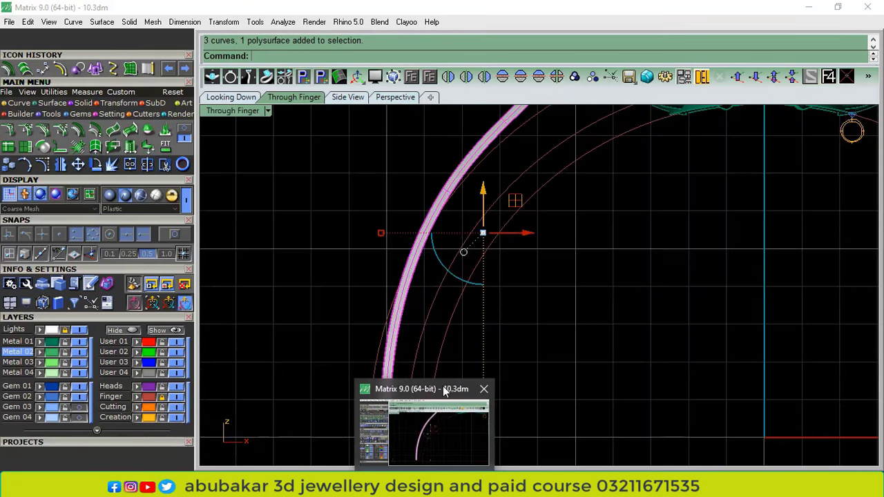
scroll(458, 336, "down", 8)
type("0")
key("Return")
scroll(467, 227, "up", 8)
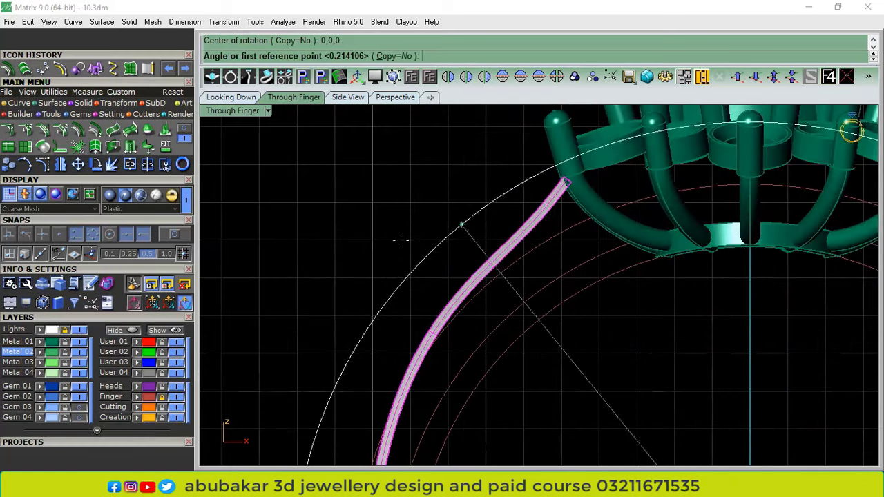
left_click(394, 238)
scroll(395, 234, "down", 2)
left_click(422, 227)
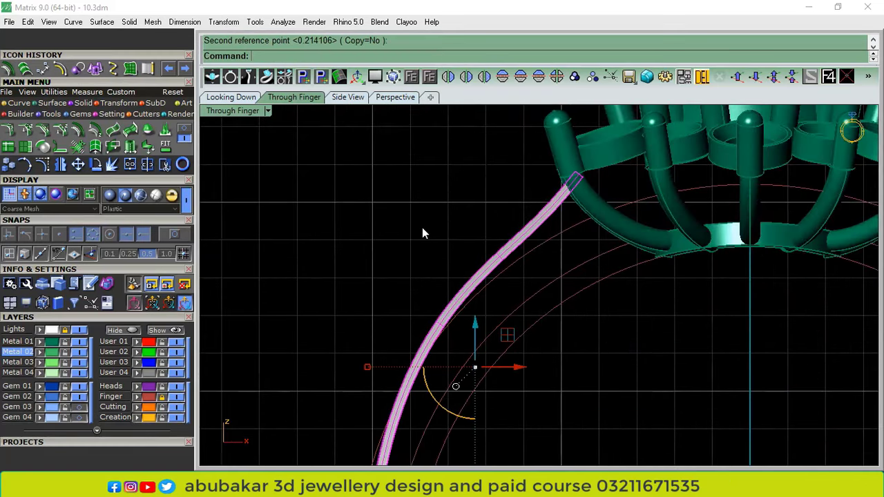
Rotate the shank and its curves about the upper end again, moving the lower end slightly closer to the outer finger circle
scroll(422, 227, "down", 2)
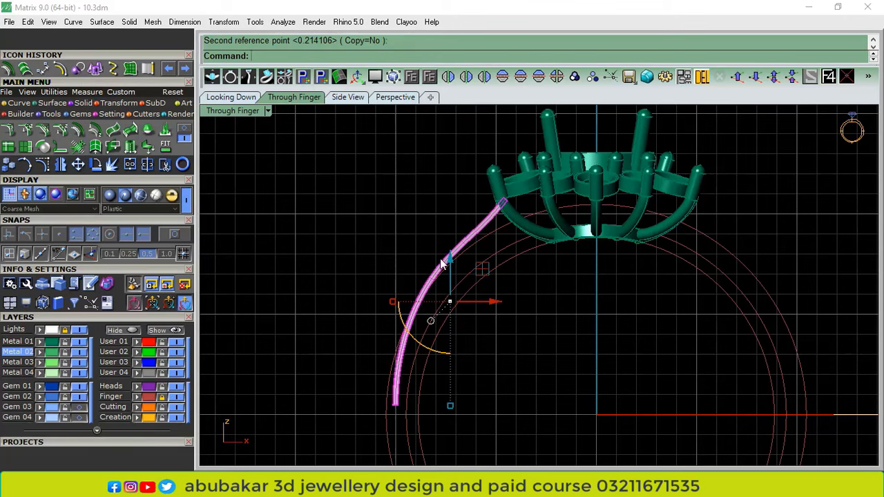
key("Return")
left_click(503, 198)
scroll(419, 352, "up", 3)
left_click(392, 418)
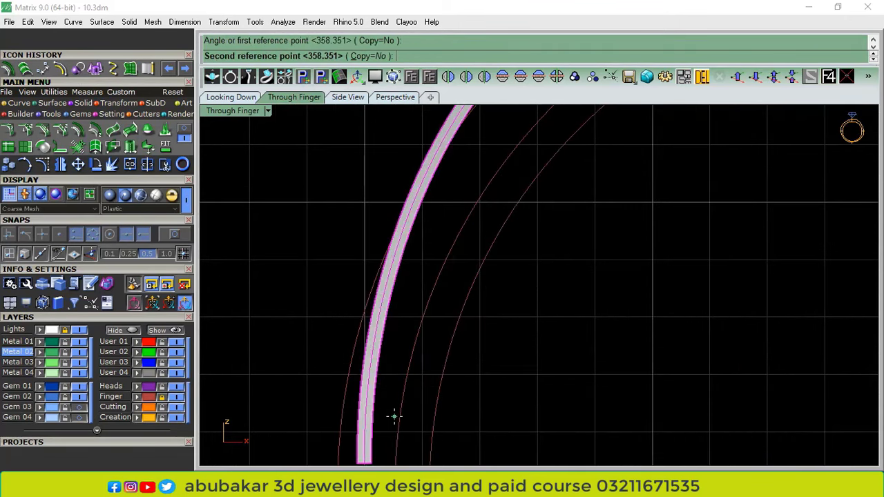
left_click(391, 424)
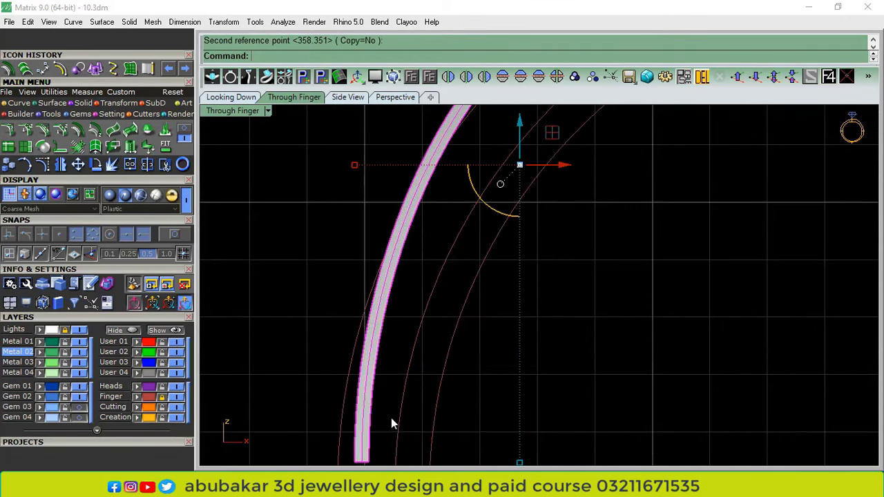
Hide the Finger layer, select the shank's centre curve in the Perspective view, and start Gem on Curve with round gems along it
left_click(171, 397)
left_click(397, 97)
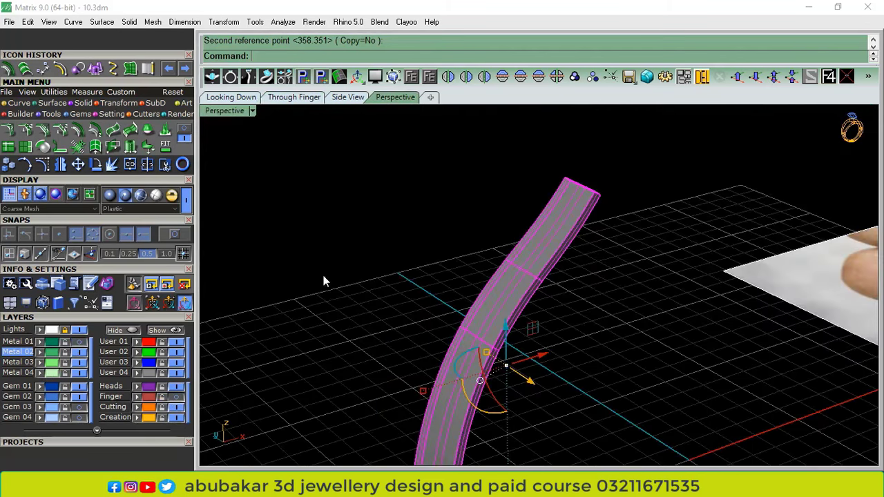
scroll(626, 300, "up", 3)
scroll(578, 185, "up", 3)
left_click(529, 195)
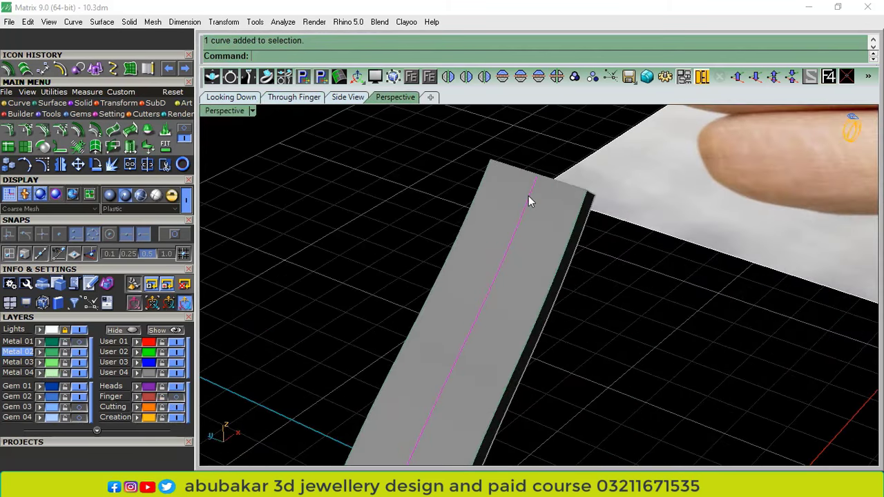
scroll(526, 195, "down", 6)
right_click_drag(482, 406, 451, 418)
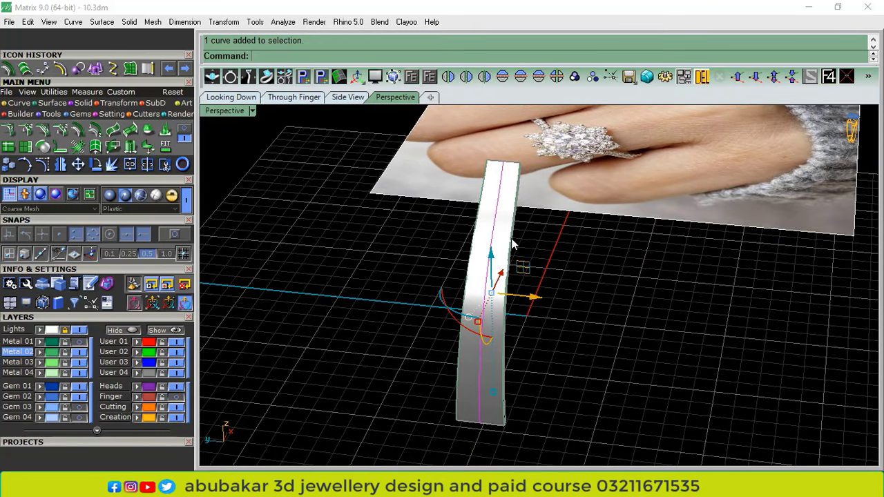
left_click(426, 76)
left_click(460, 99)
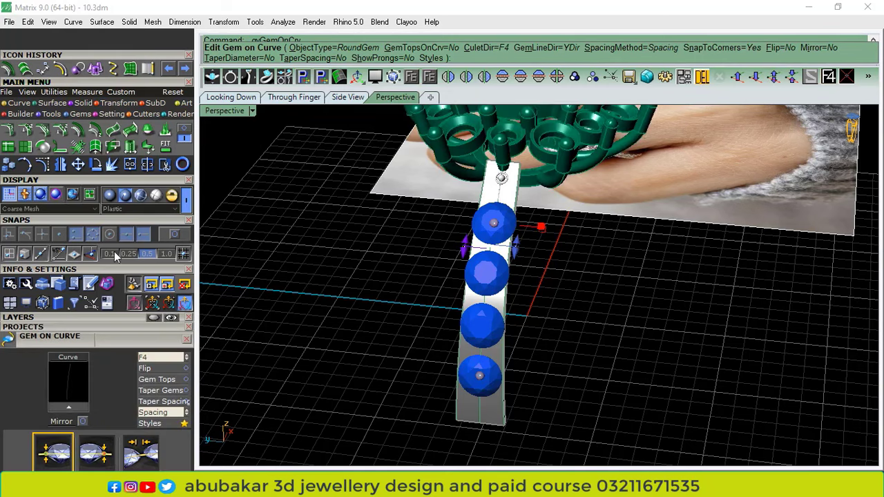
Set the gem direction to Object, using the shank's outer surface as the reference
left_click(158, 357)
scroll(469, 408, "up", 6)
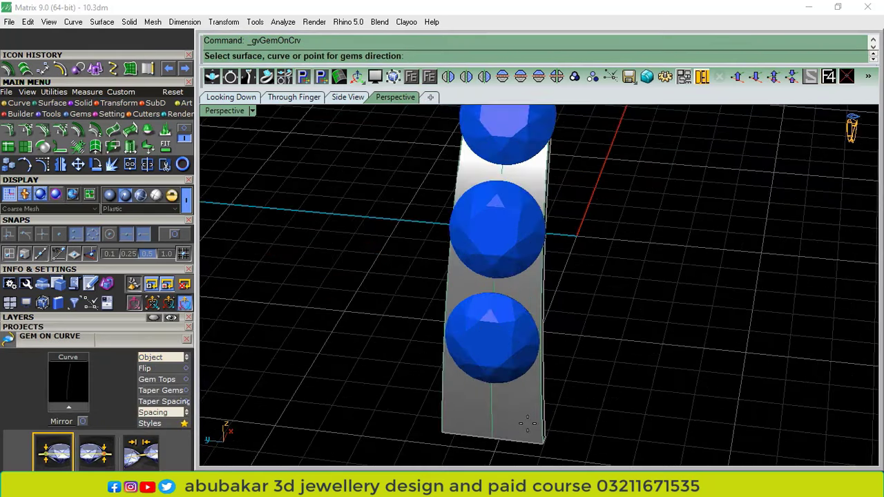
left_click(529, 420)
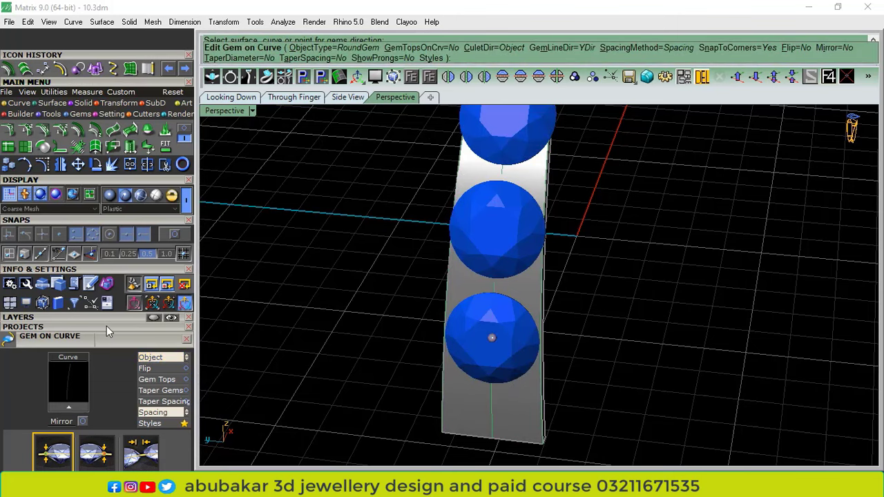
Spread the gem row along the shank curve with the end position at 88.1% and the start position at 9%
scroll(107, 326, "down", 5)
scroll(584, 315, "down", 5)
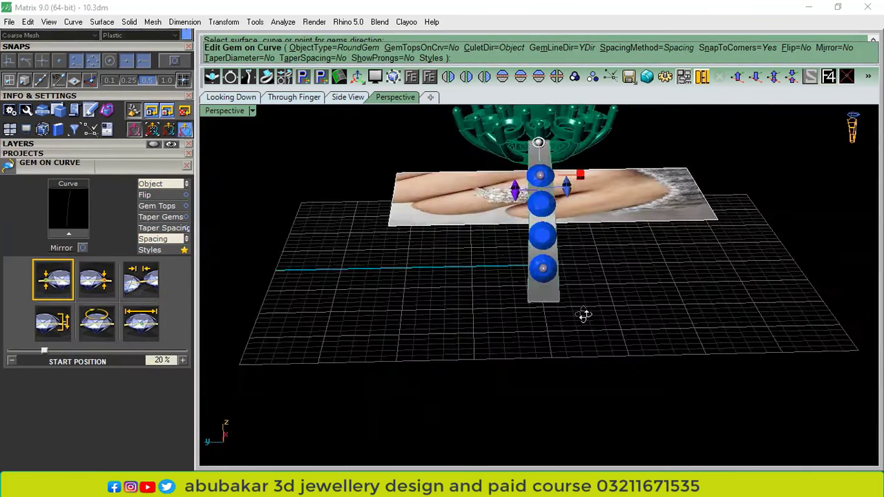
scroll(583, 315, "up", 5)
left_click(474, 257)
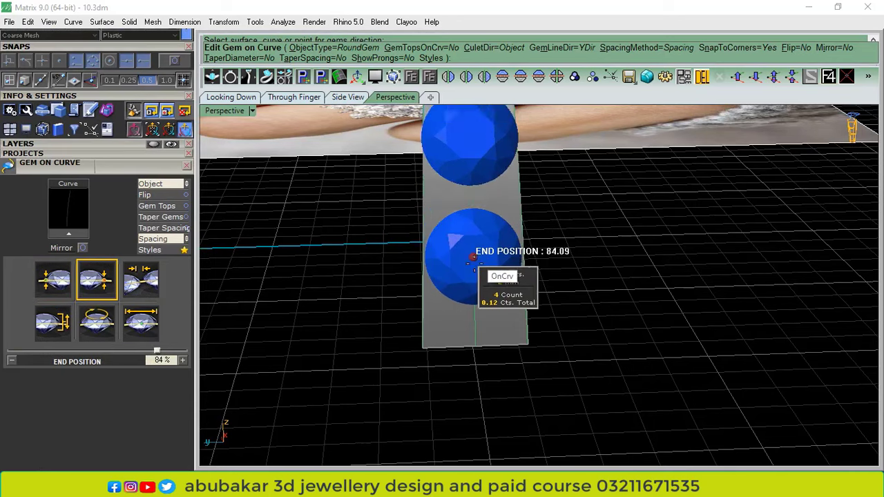
left_click_drag(474, 257, 474, 277)
scroll(474, 276, "down", 5)
scroll(483, 248, "up", 4)
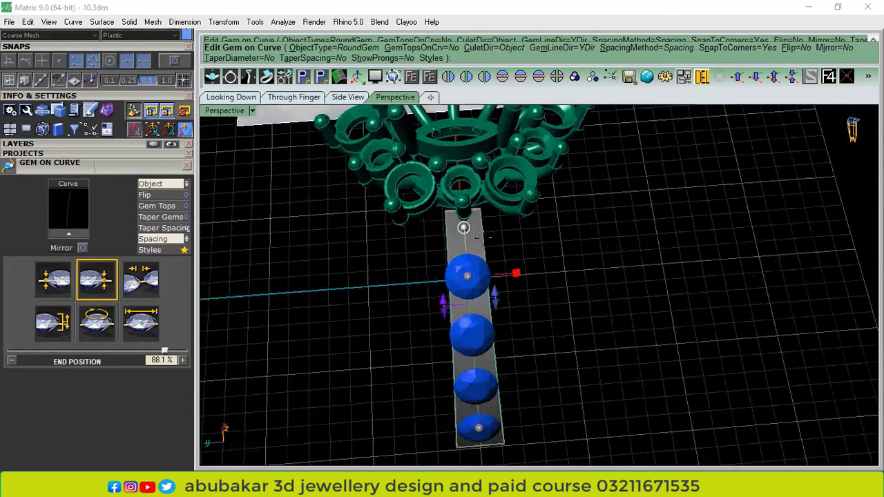
scroll(483, 238, "up", 3)
left_click_drag(449, 316, 449, 251)
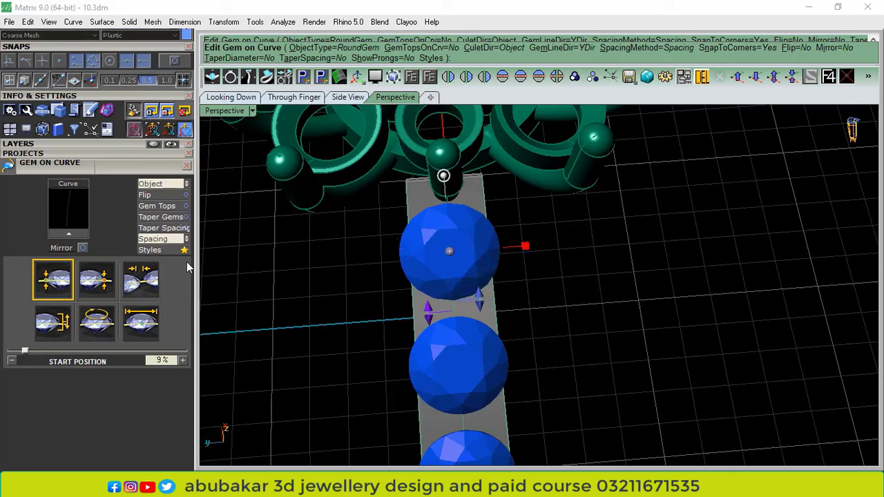
Turn on Taper Gems, setting the start size to 1.26 mm and the start position to 8.3%
left_click(170, 220)
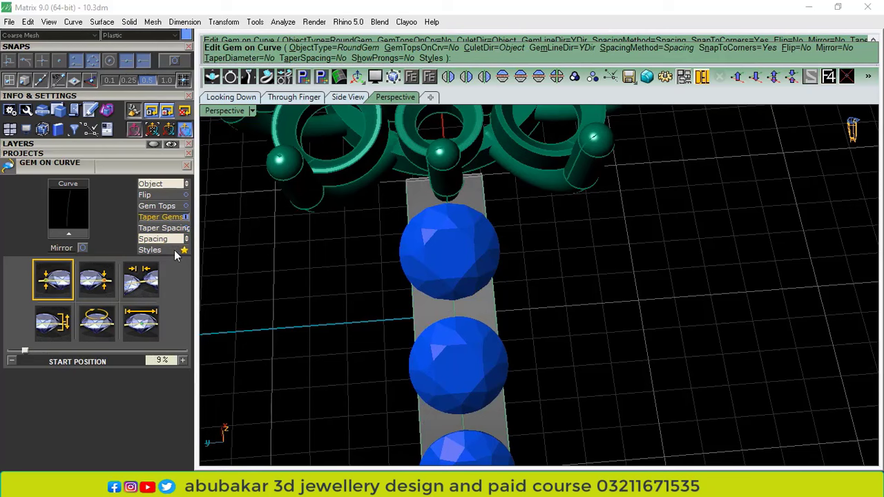
scroll(510, 283, "down", 5)
right_click_drag(510, 283, 525, 296)
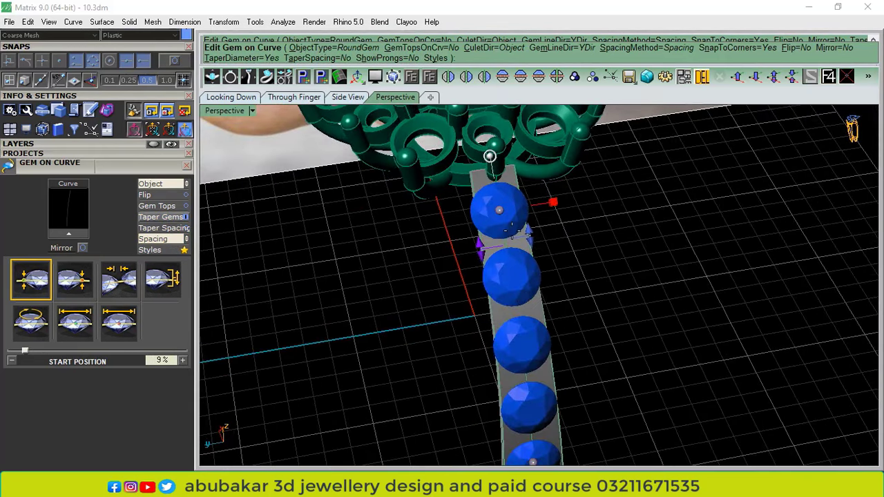
scroll(507, 198, "up", 10)
scroll(507, 197, "down", 5)
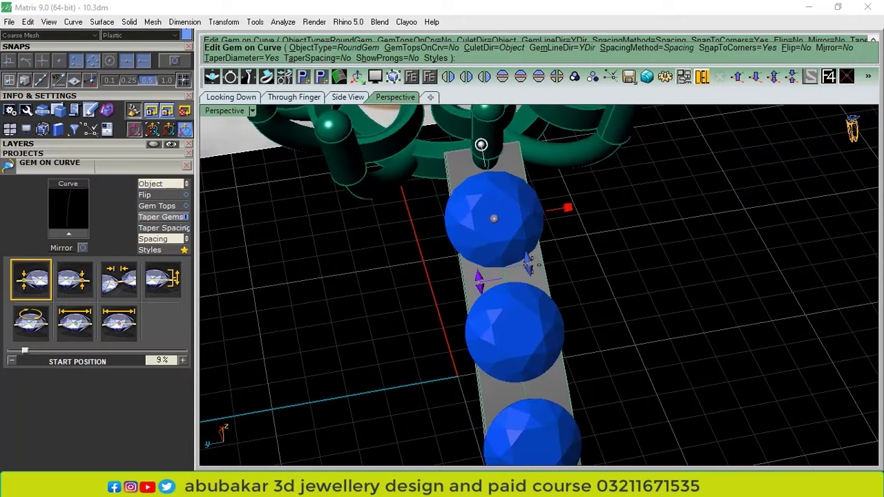
left_click_drag(528, 257, 524, 241)
right_click_drag(501, 208, 487, 213)
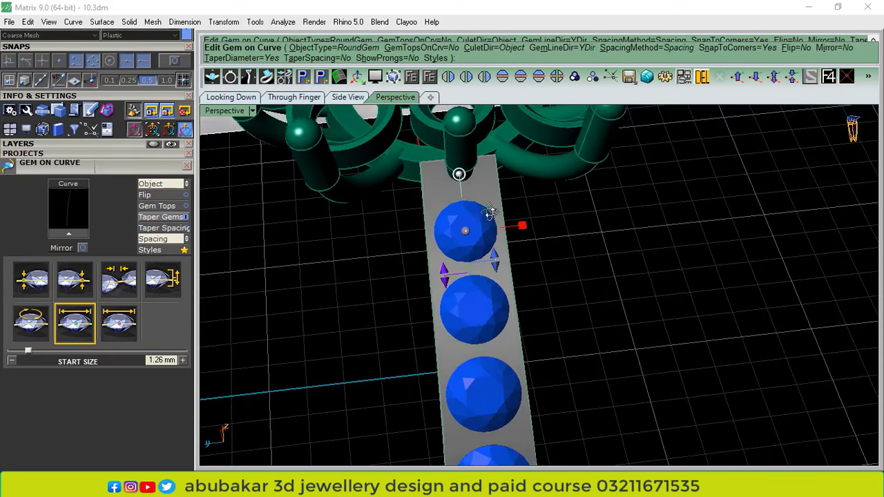
scroll(487, 213, "up", 3)
left_click_drag(458, 237, 442, 178)
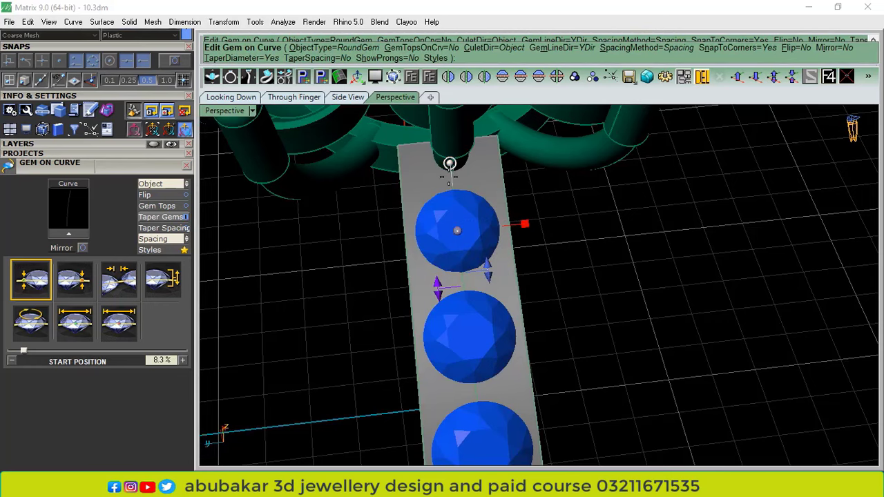
Set the end size of the tapered gem row to 1.72 mm and its end position to 89.7%
scroll(449, 176, "down", 8)
right_click_drag(491, 290, 469, 267)
scroll(468, 266, "up", 7)
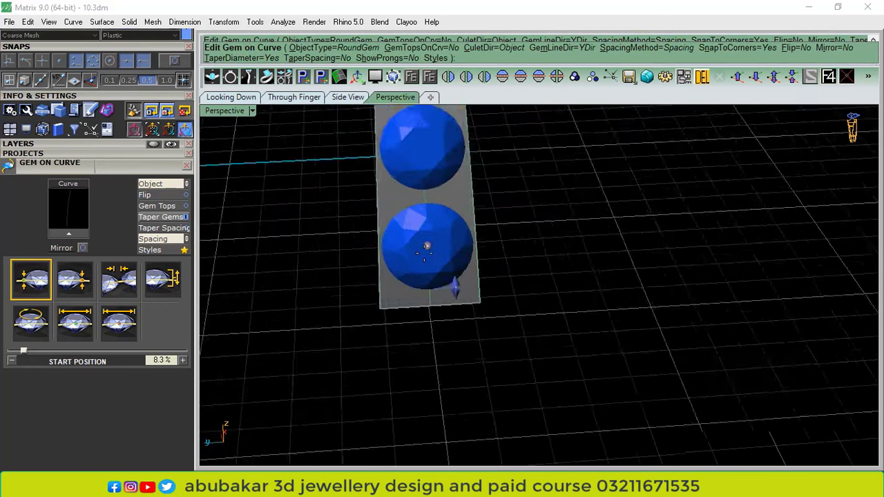
scroll(424, 254, "up", 2)
mouse_move(455, 301)
left_mouse_down()
mouse_move(455, 279)
mouse_move(455, 291)
left_mouse_up()
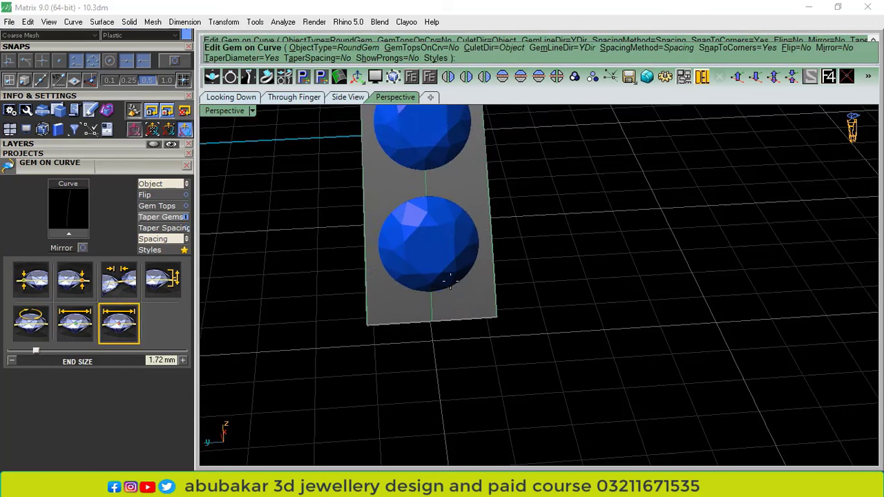
left_click_drag(428, 243, 429, 254)
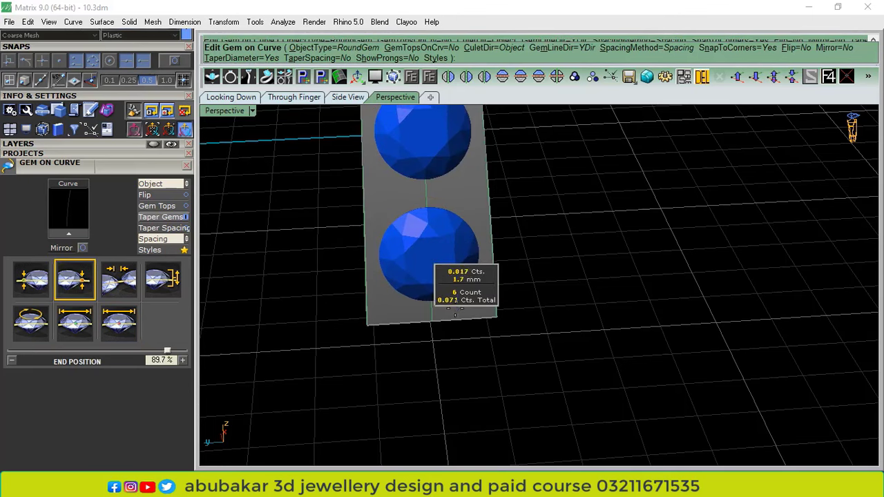
Reduce the gem spacing to 0.07 mm and finish the Gem on Curve row
scroll(447, 295, "down", 8)
right_click_drag(449, 295, 502, 249)
scroll(502, 253, "up", 6)
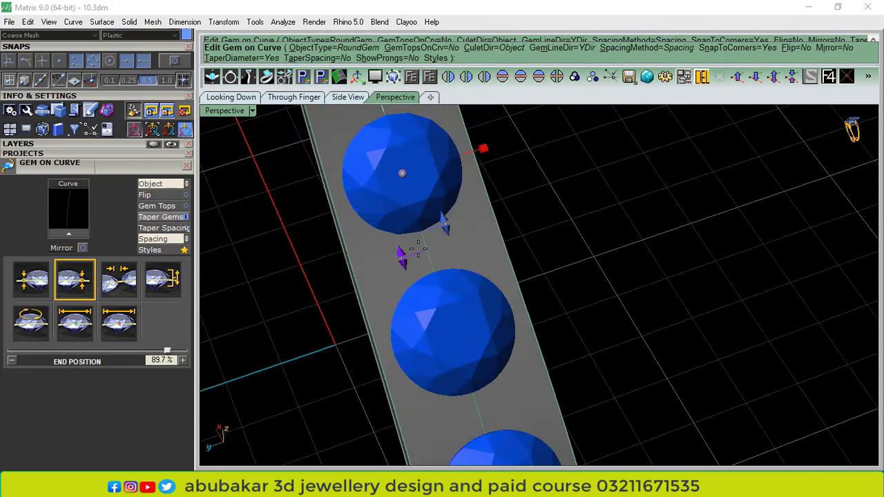
left_click_drag(406, 256, 395, 246)
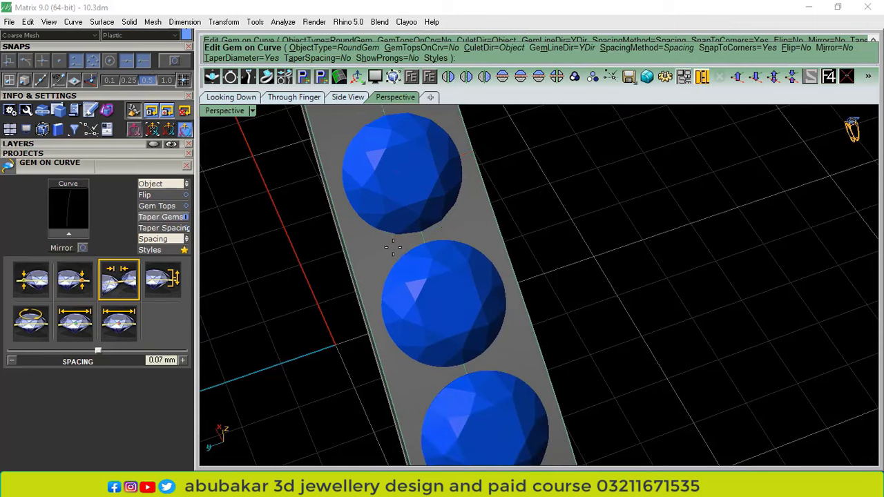
scroll(473, 263, "down", 8)
right_click_drag(473, 263, 519, 325)
right_click(518, 326)
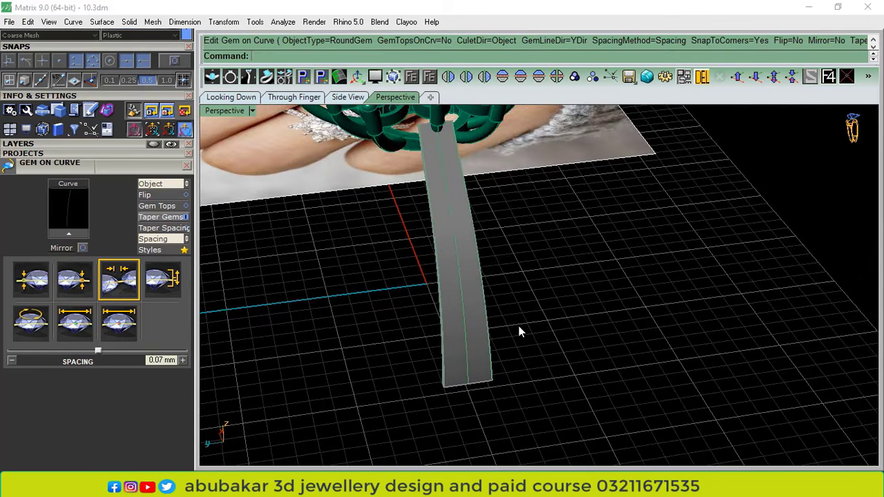
Show the Gem 03 layer and move the shank's gem row to the Gem 02 layer
left_click(78, 142)
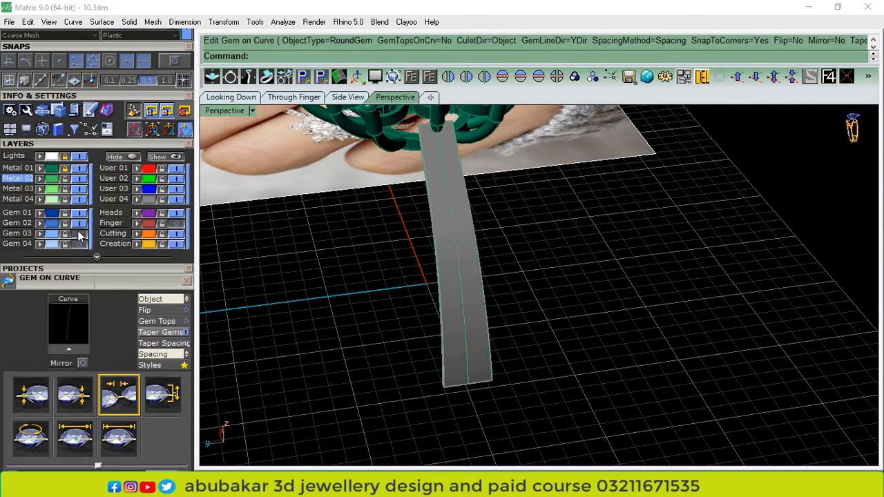
left_click(79, 233)
scroll(444, 186, "up", 4)
left_click(437, 187)
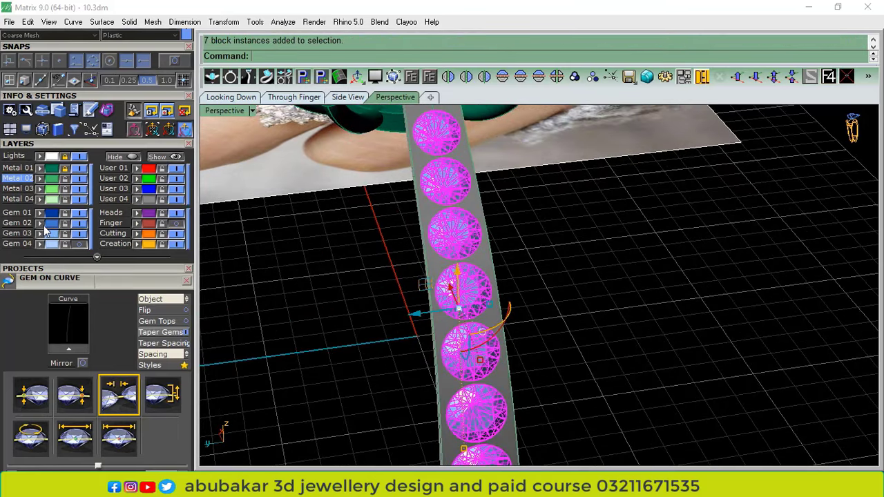
left_click(246, 282)
scroll(483, 249, "down", 5)
right_click_drag(488, 253, 503, 243)
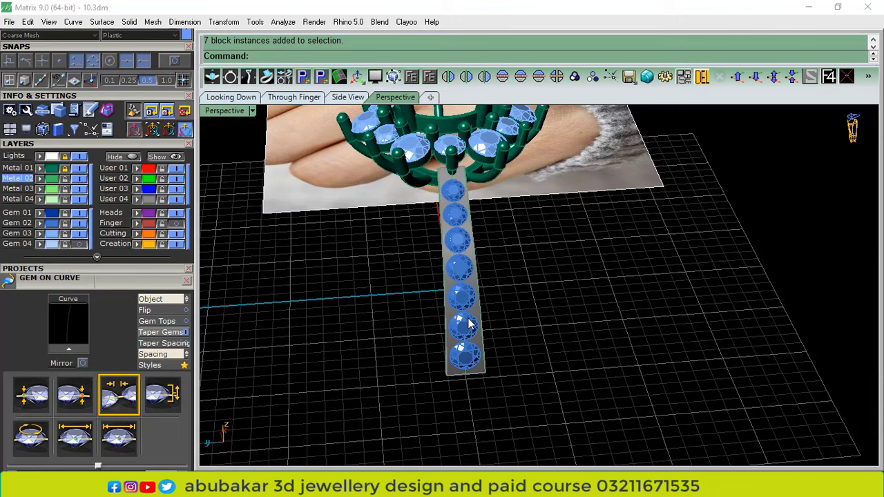
Start Gem Cutter and load the shank's gem row into it, closing the Gem on Curve builder and collapsing the layer list
scroll(463, 278, "up", 3)
left_click(446, 277)
left_click(187, 281)
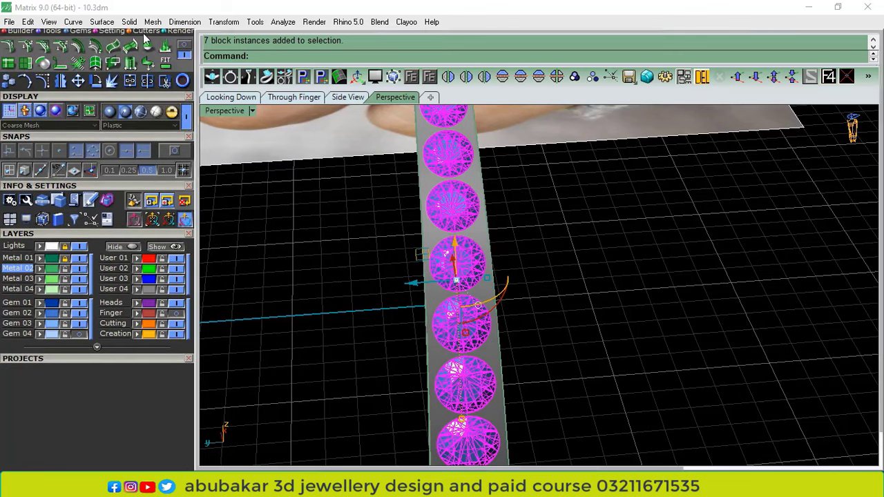
left_click(145, 33)
left_click(8, 47)
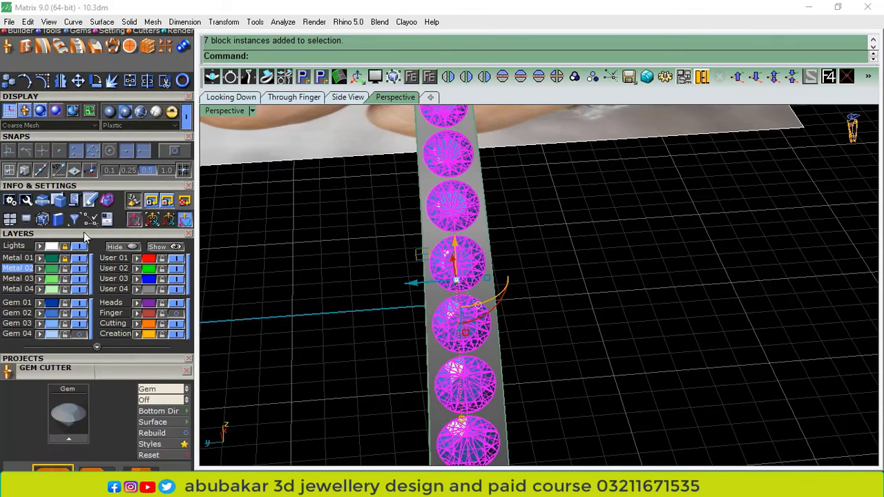
left_click(84, 235)
left_click(69, 324)
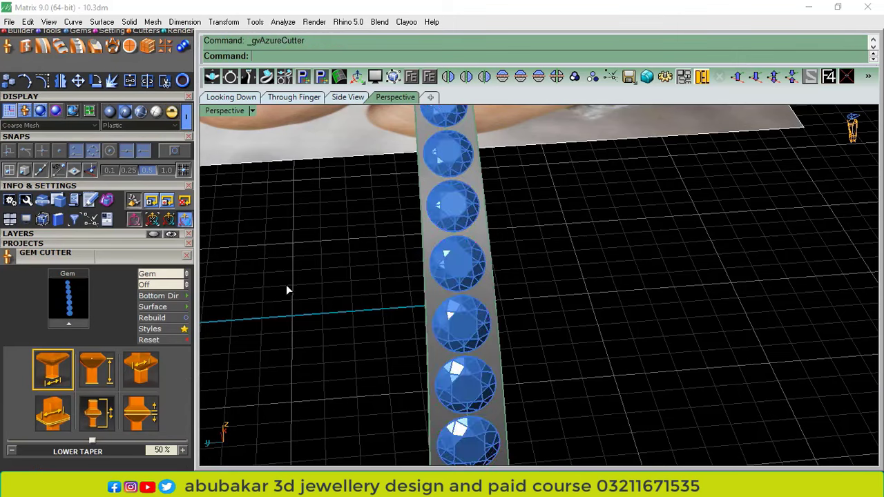
Try creating the shank gem cutters with the lower taper at 50%, and undo them
right_click_drag(317, 308, 645, 228)
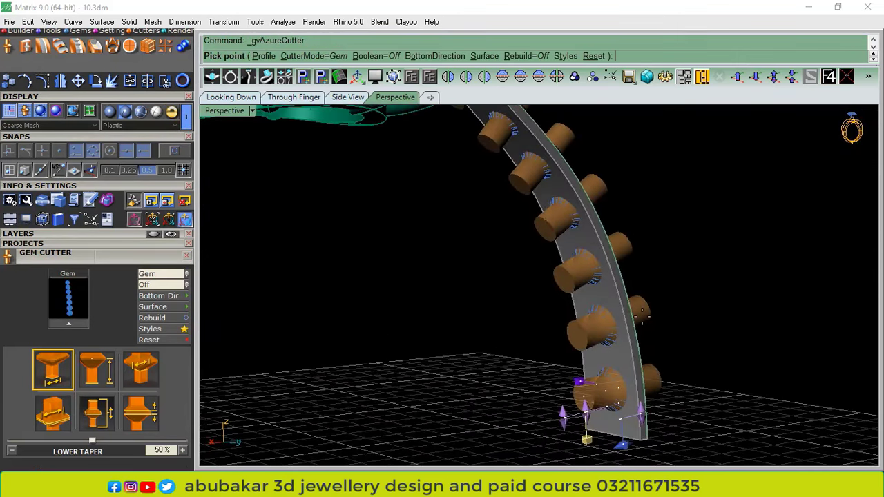
right_click_drag(642, 316, 584, 373)
right_click_drag(582, 456, 561, 349, "shift")
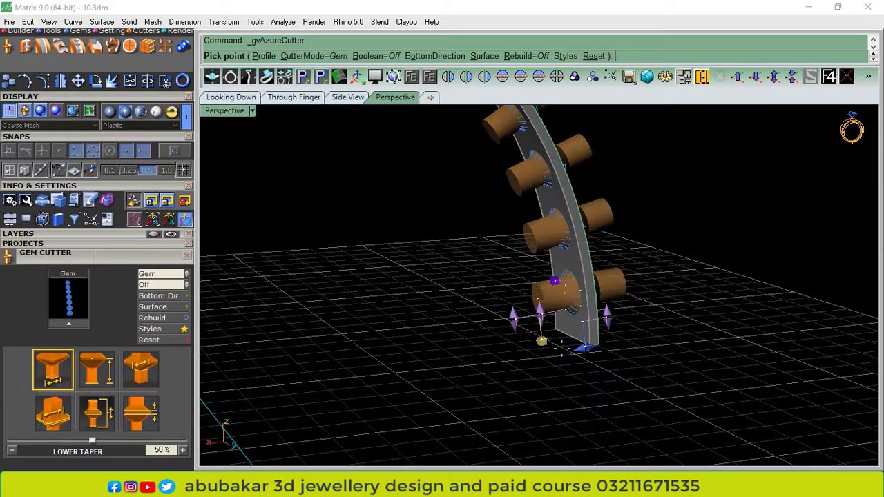
right_click(590, 292)
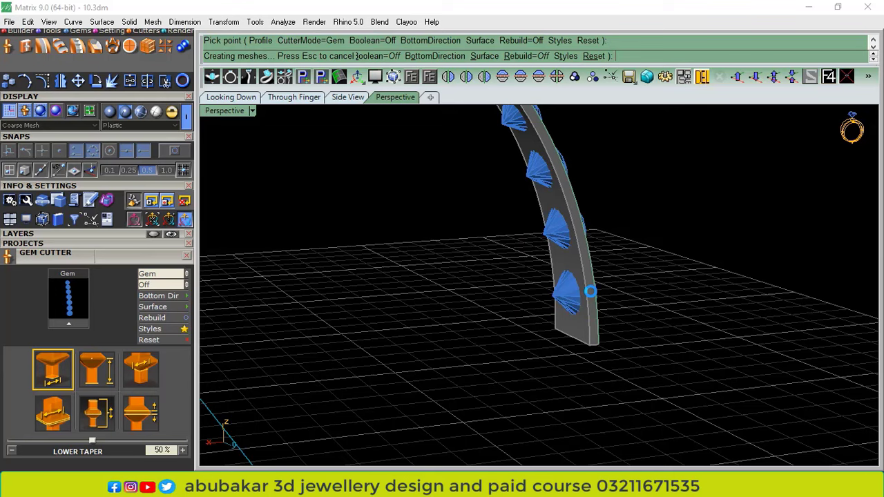
key("ctrl+z")
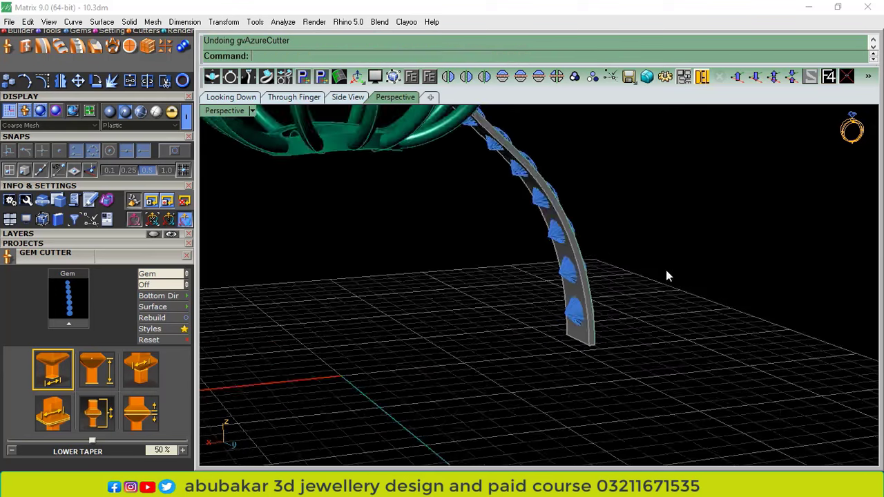
Save the model with Save Small
right_click_drag(667, 276, 564, 314)
scroll(564, 280, "up", 2)
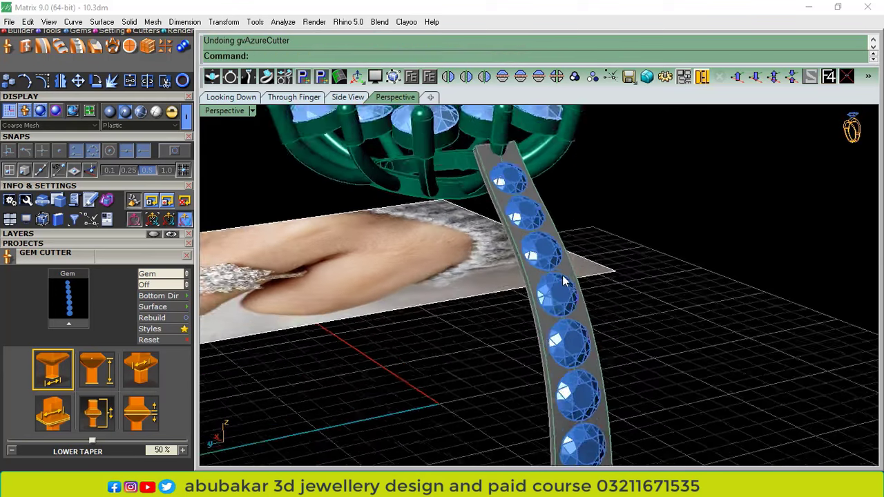
scroll(564, 281, "up", 1)
left_click(9, 21)
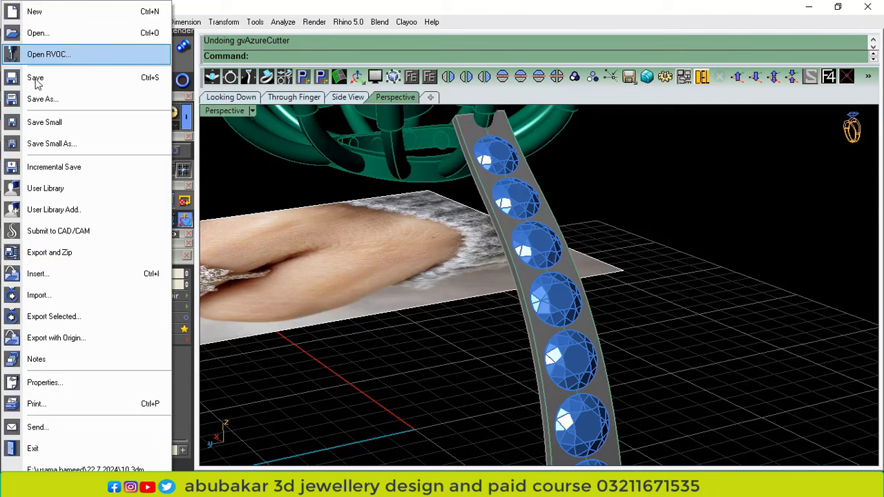
left_click(52, 127)
Reload the shank gems into Gem Cutter and create the cutters with a lower seat size of 65%
left_click(538, 250)
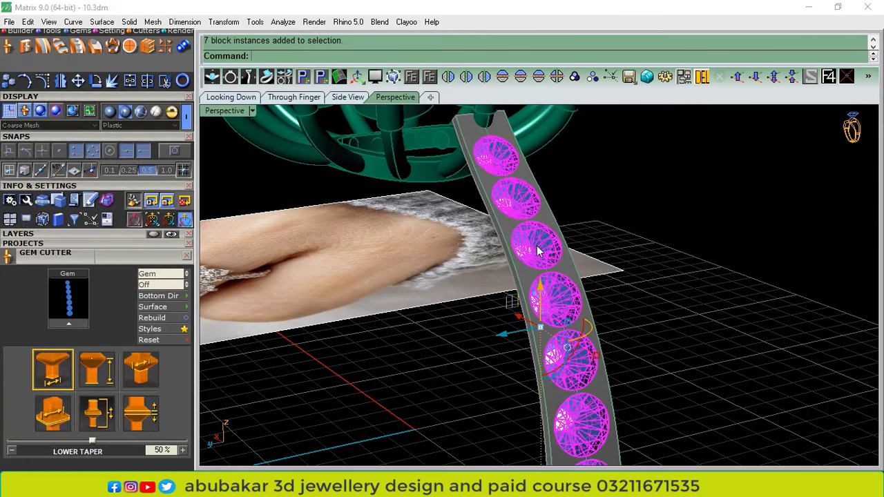
left_click(68, 327)
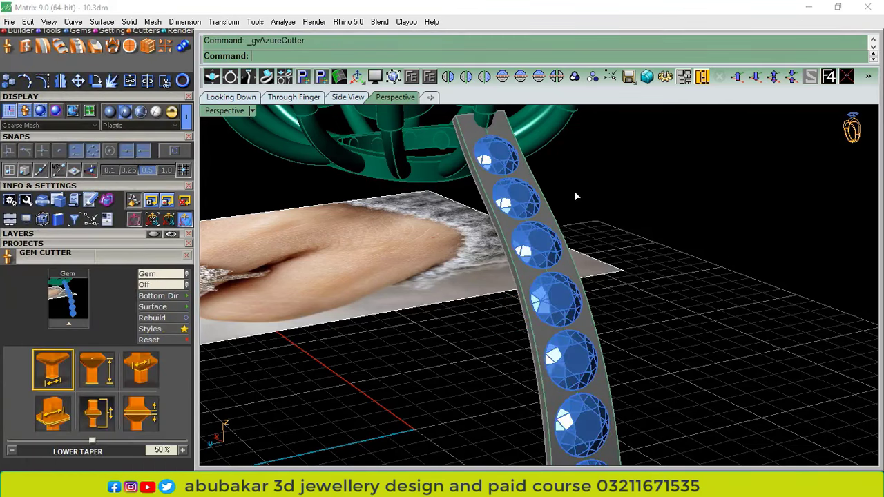
right_click_drag(571, 230, 720, 232)
scroll(642, 286, "up", 4)
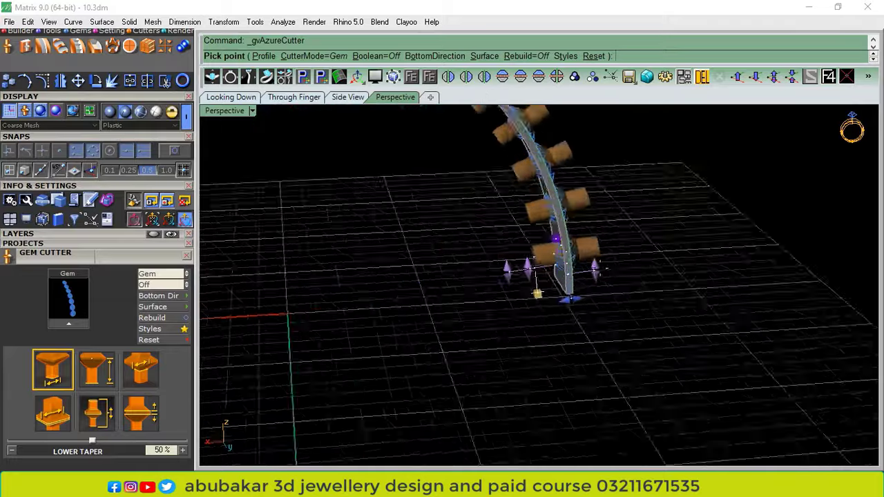
right_click_drag(345, 297, 407, 334)
scroll(415, 321, "up", 5)
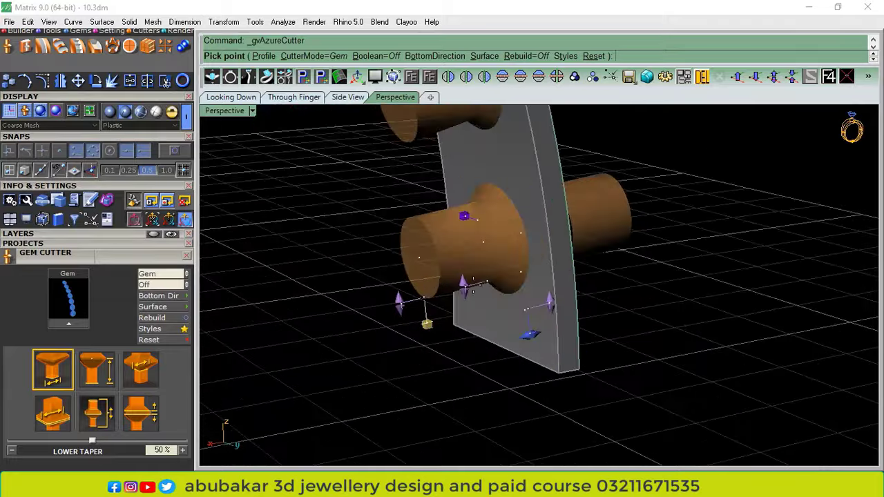
mouse_move(463, 286)
left_mouse_down()
mouse_move(477, 298)
mouse_move(453, 296)
left_mouse_up()
scroll(625, 310, "down", 5)
right_click_drag(625, 311, 568, 276)
scroll(566, 271, "up", 5)
key("Return")
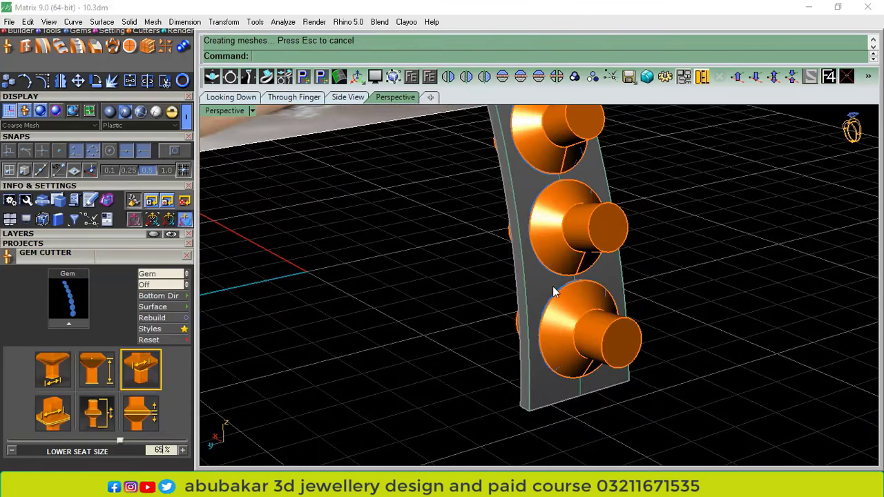
Subtract the gem cutters from the shank with Boolean Difference and hide the Gem 02 layer
left_click(544, 290)
key("ctrl+d")
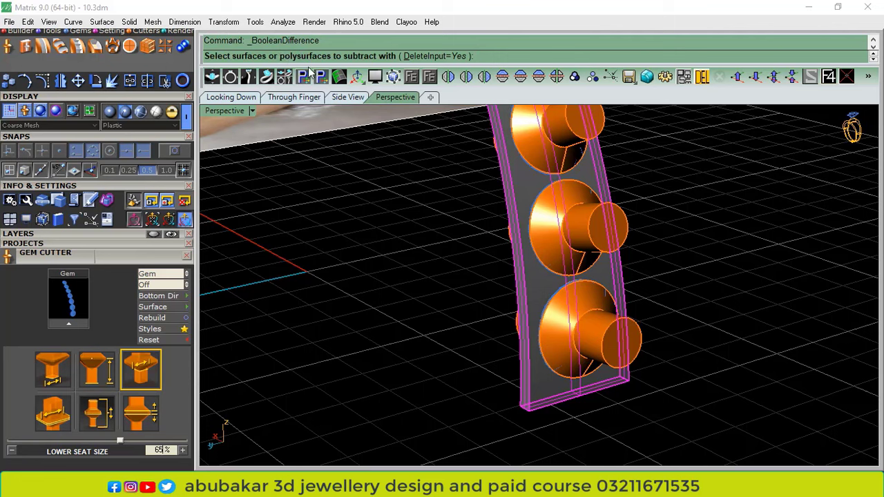
left_click(602, 226)
key("Return")
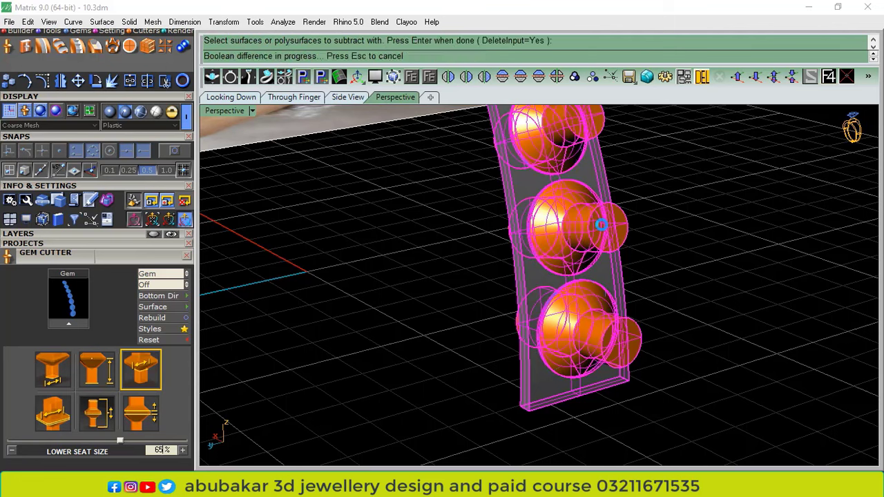
left_click(86, 234)
left_click(80, 313)
right_click_drag(556, 251, 560, 293)
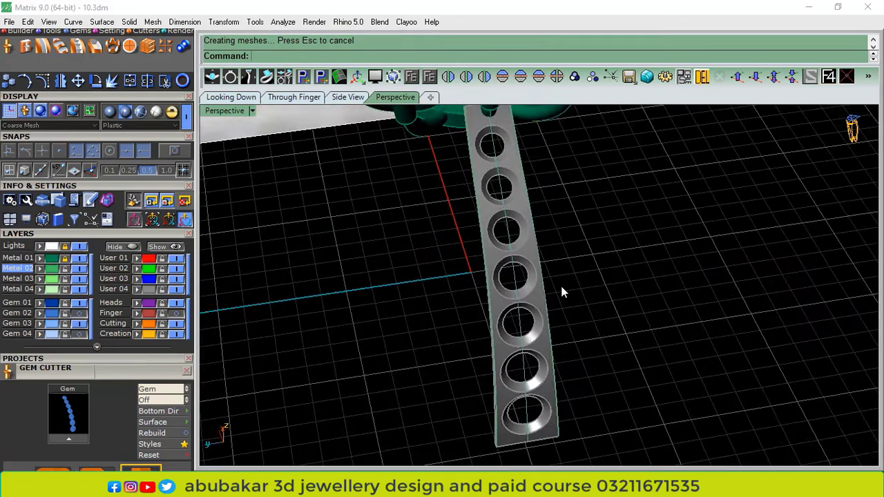
Undo and redo the Boolean Difference on the shank, and show the Gem 02 layer
key("ctrl+z")
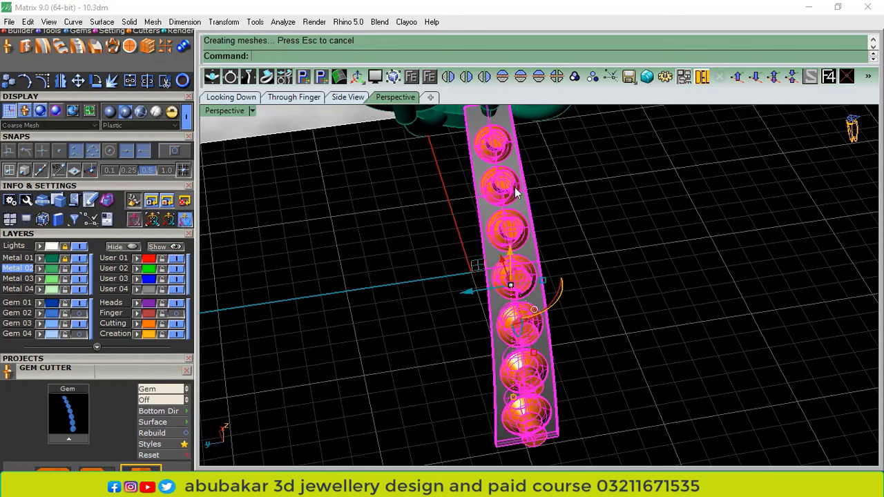
scroll(147, 136, "up", 3)
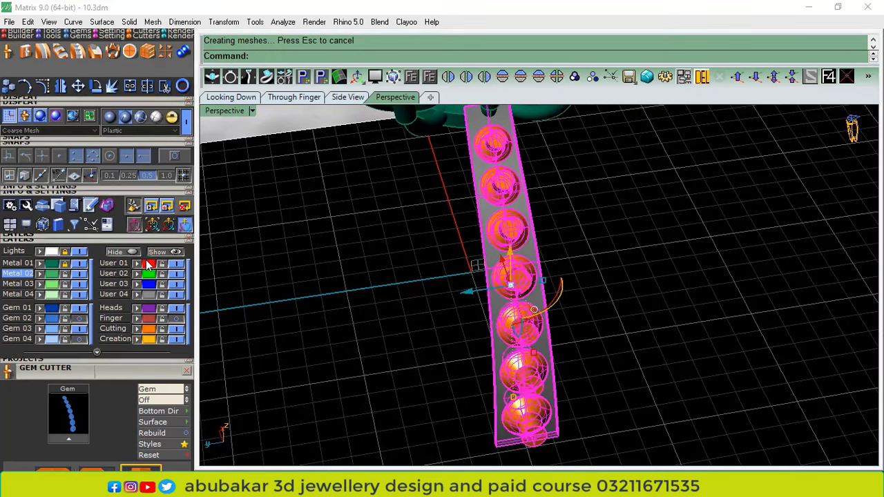
scroll(189, 152, "down", 3)
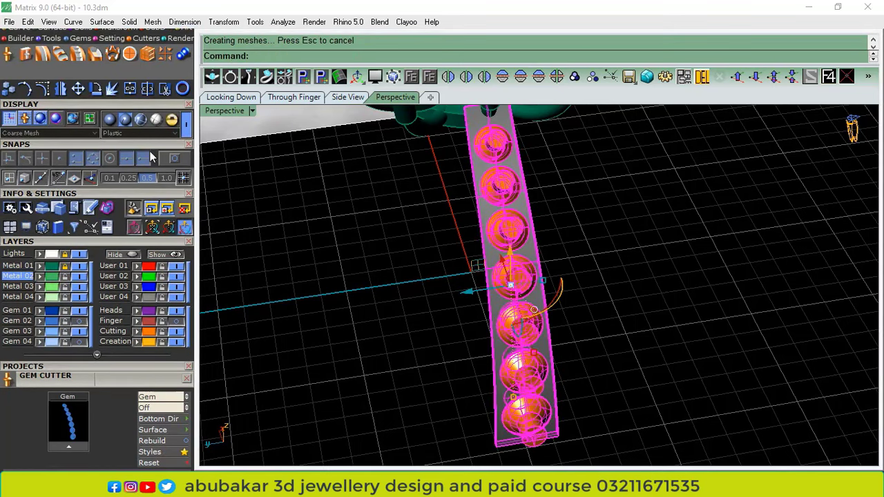
left_click_drag(139, 143, 131, 242)
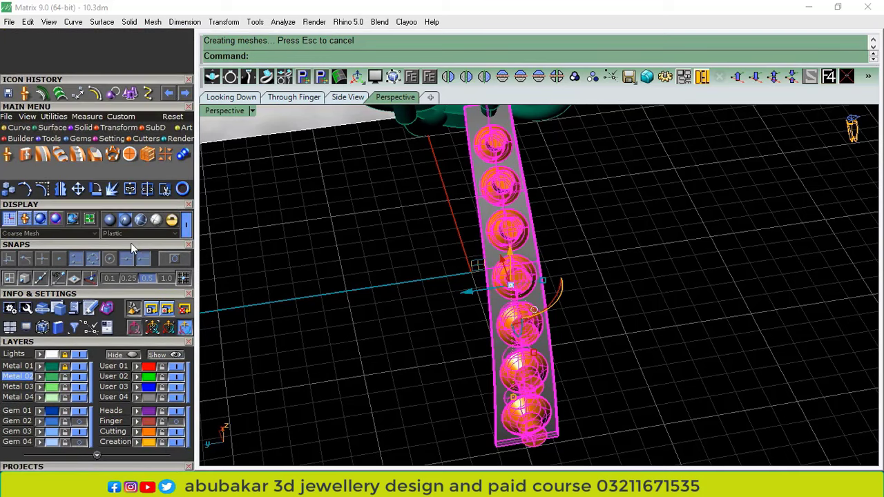
left_click(184, 93)
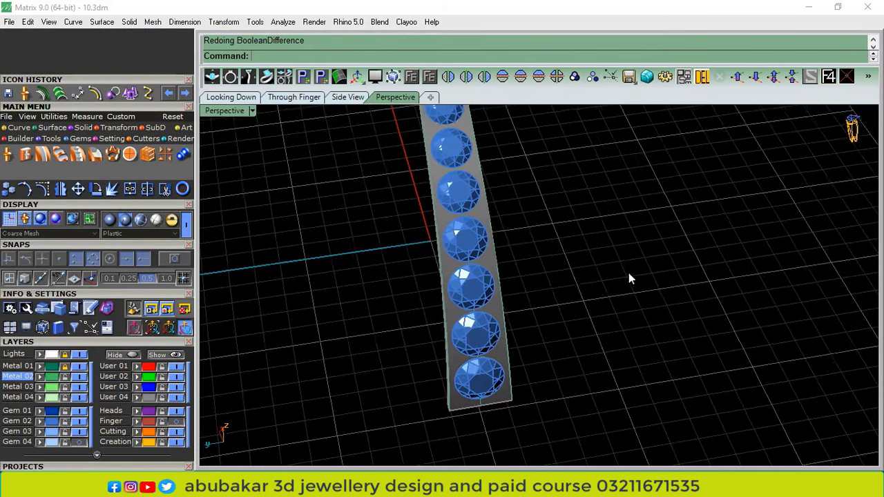
Start Prong on Surface on the shank and bring the prong to the shank's end corner beside the last gem
right_click_drag(504, 339, 442, 362)
scroll(442, 362, "up", 6)
left_click(462, 350)
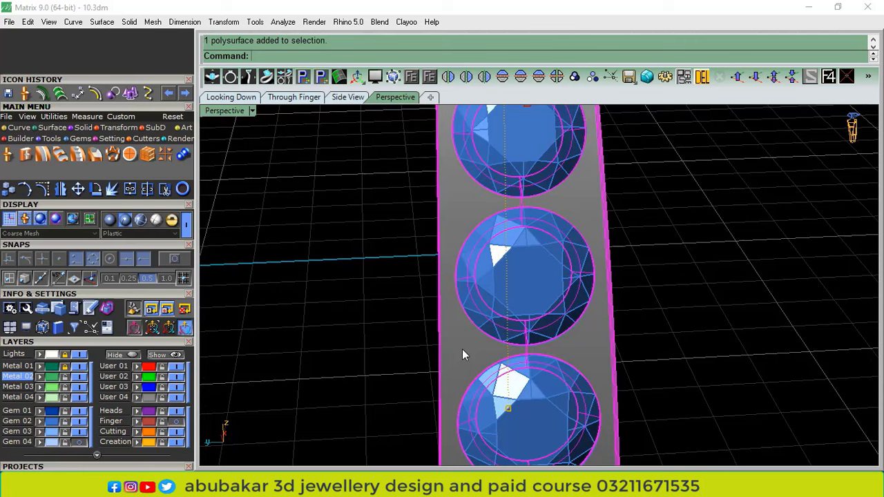
left_click(431, 77)
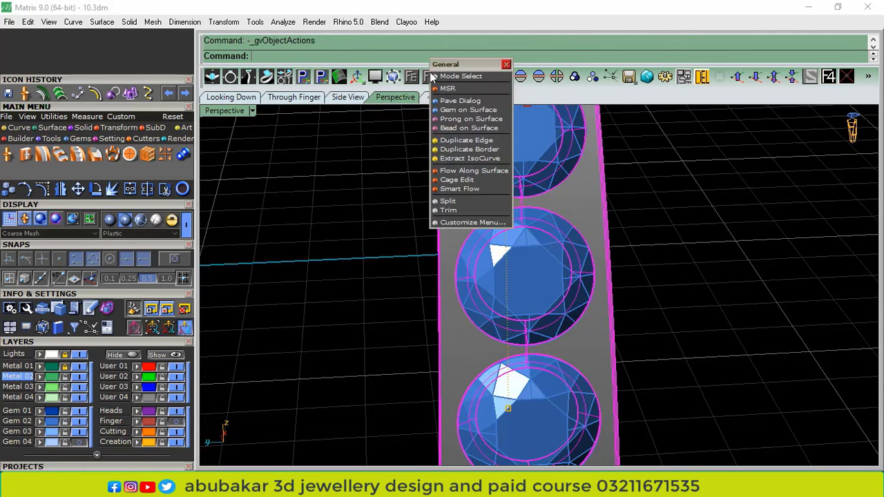
left_click(452, 120)
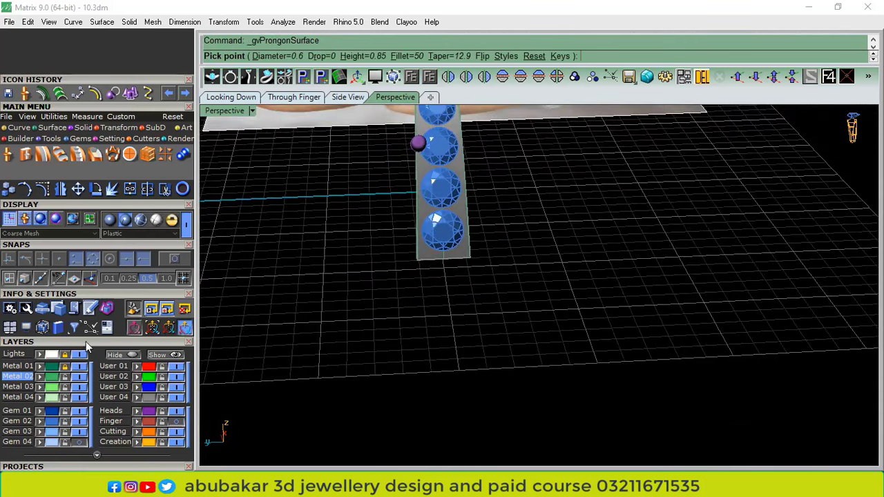
scroll(420, 257, "up", 3)
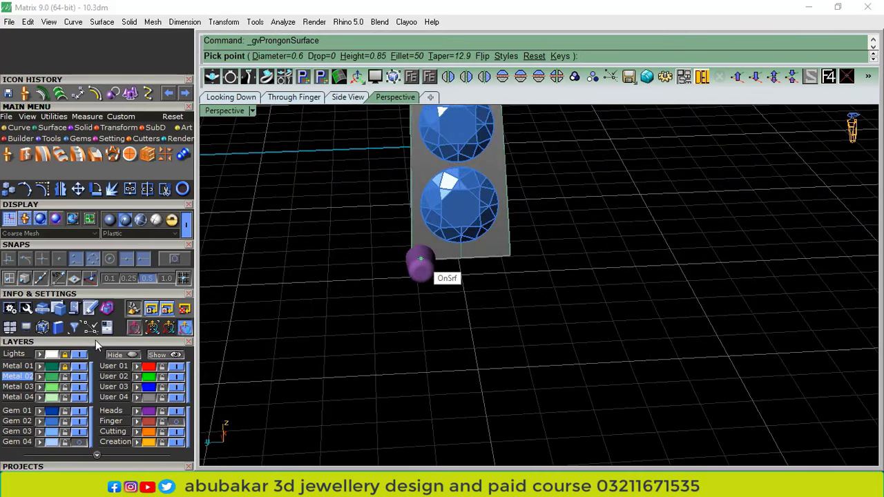
Configure the surface prong with a 0.15 mm drop, 0.65 mm height and 88% fillet
left_click(95, 341)
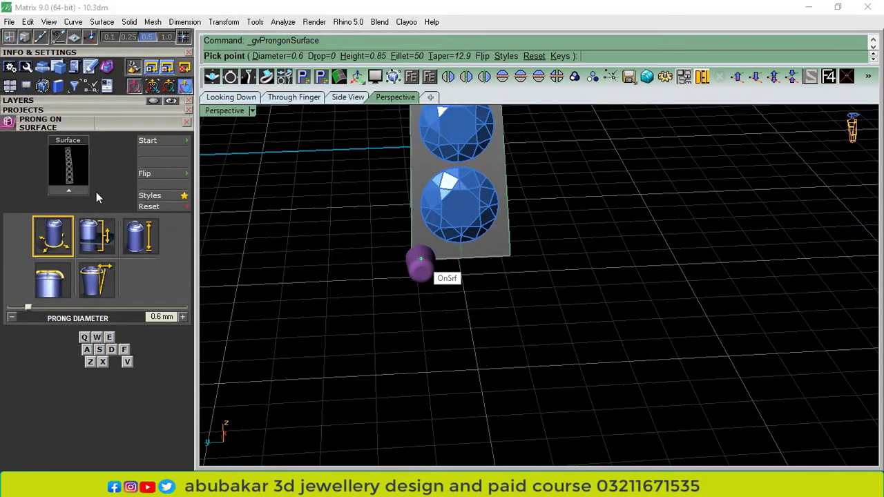
left_click(96, 236)
left_click(184, 317)
left_click(183, 317)
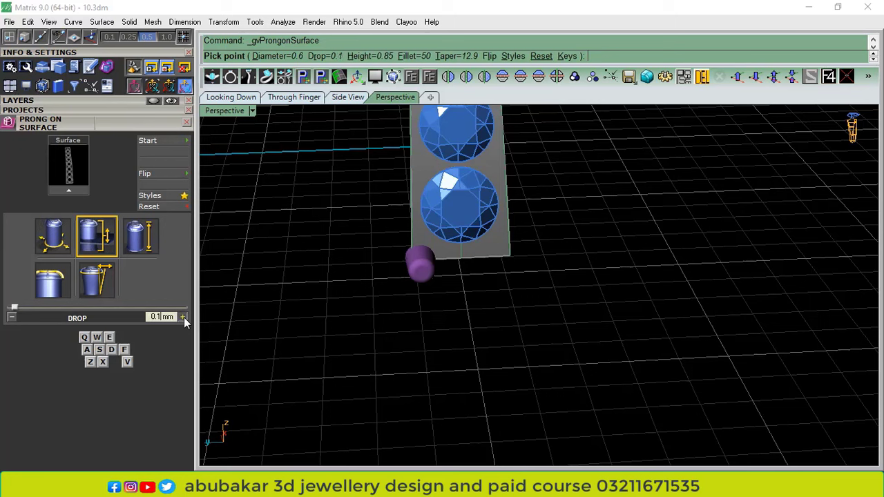
left_click(184, 317)
left_click(137, 236)
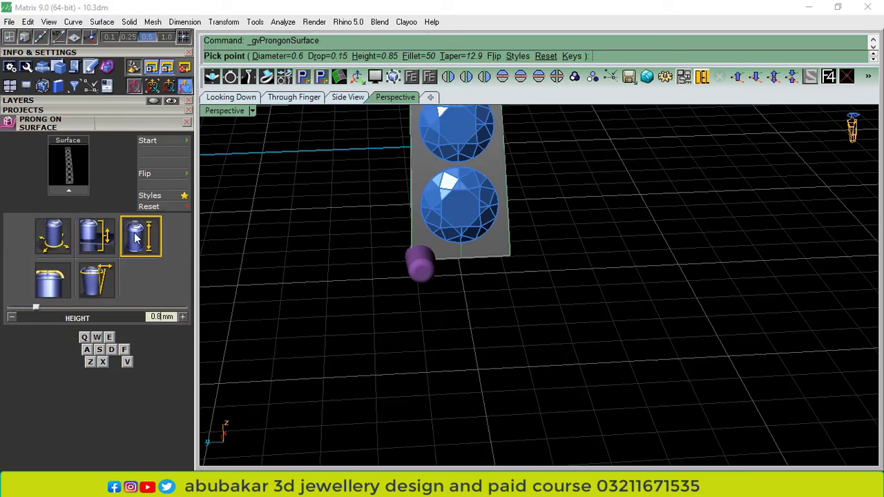
type("0.65")
key("Return")
left_click(48, 284)
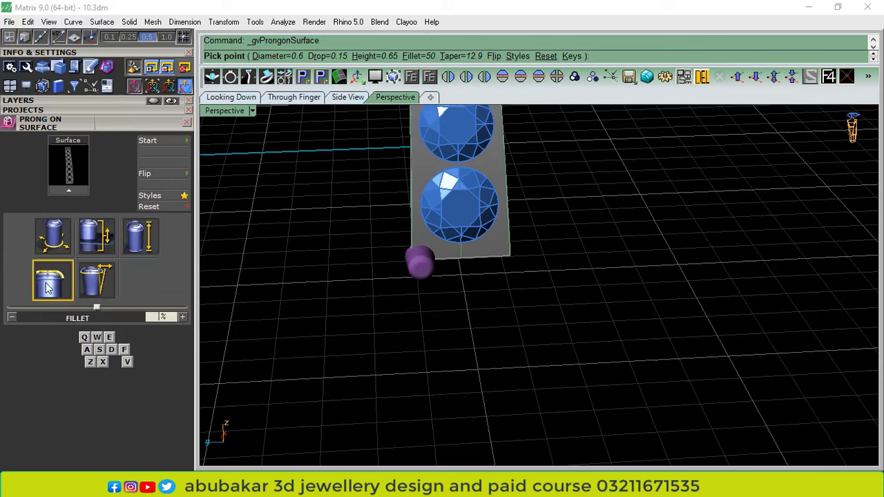
type("88")
key("Return")
Place two 0.6 mm diameter prongs along one edge of the band, below and above the lowest stone
scroll(424, 264, "up", 3)
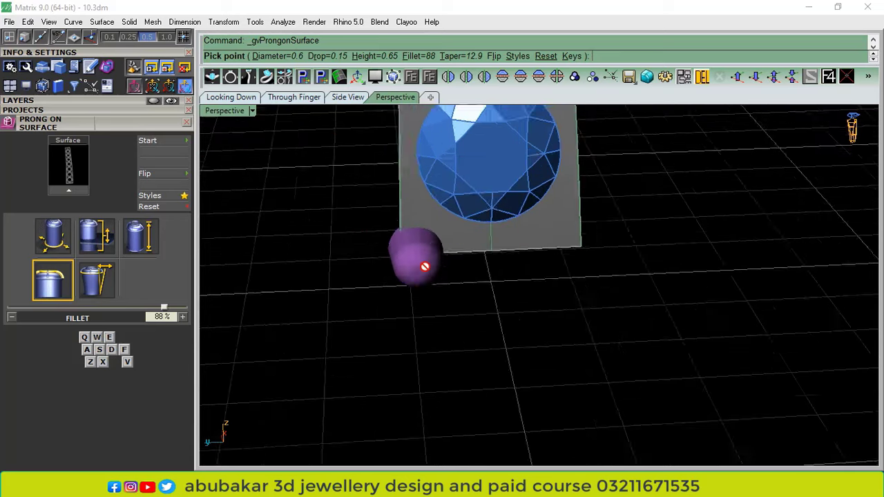
left_click(52, 238)
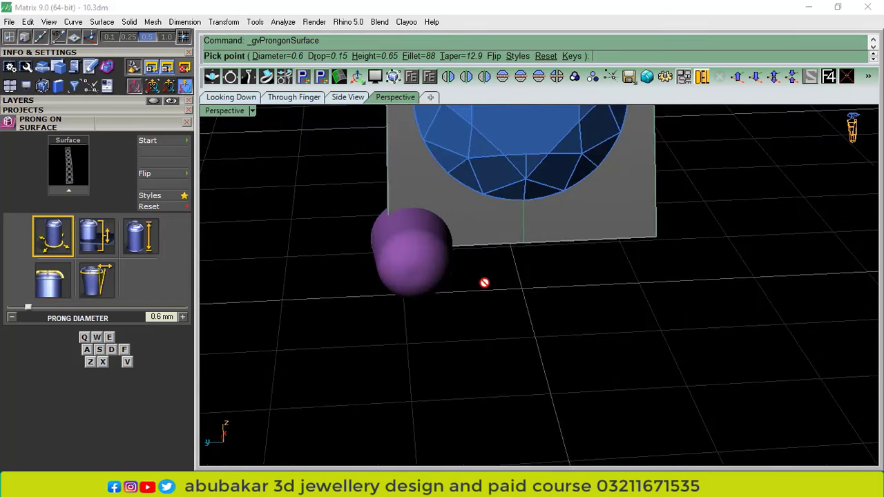
scroll(484, 283, "down", 6)
right_click_drag(484, 283, 499, 293)
scroll(470, 280, "up", 4)
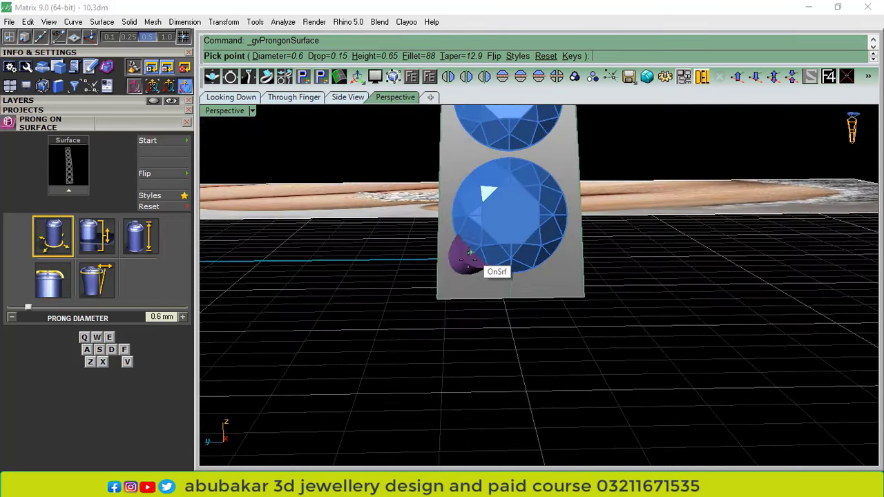
left_click(462, 279)
scroll(436, 352, "down", 4)
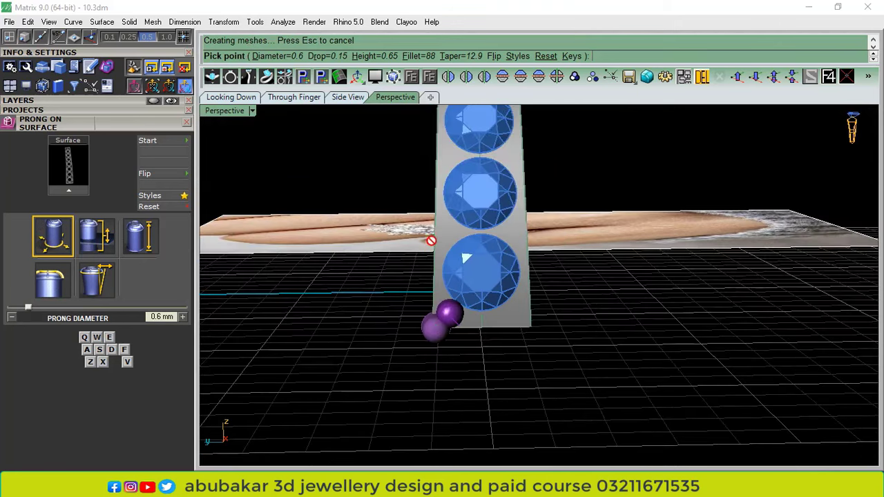
scroll(430, 241, "up", 3)
left_click(459, 230)
scroll(532, 352, "down", 6)
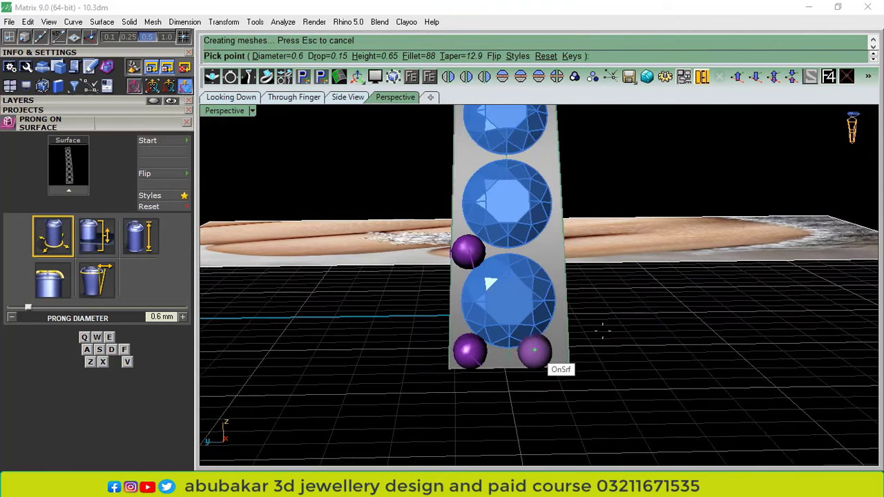
Reduce the prong diameter to 0.55 mm and place a prong at the next gap between stones on the same edge
right_click_drag(657, 332, 653, 352)
scroll(496, 266, "up", 4)
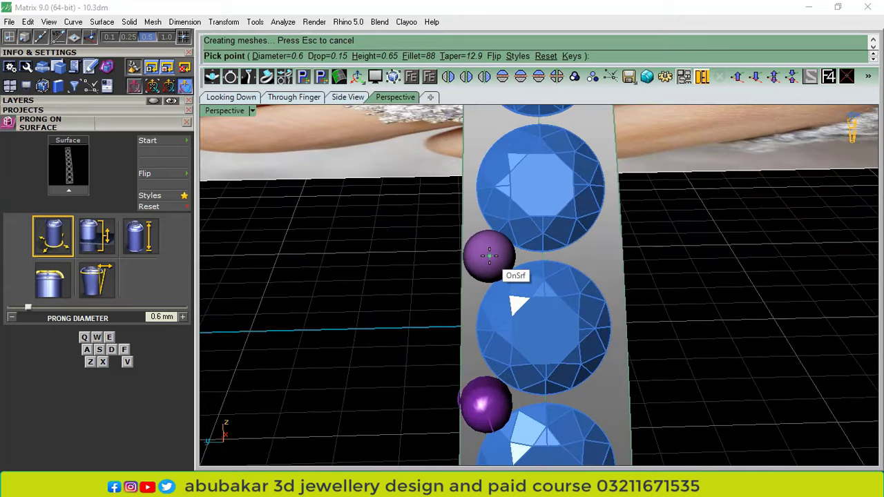
key("q")
left_click(489, 257)
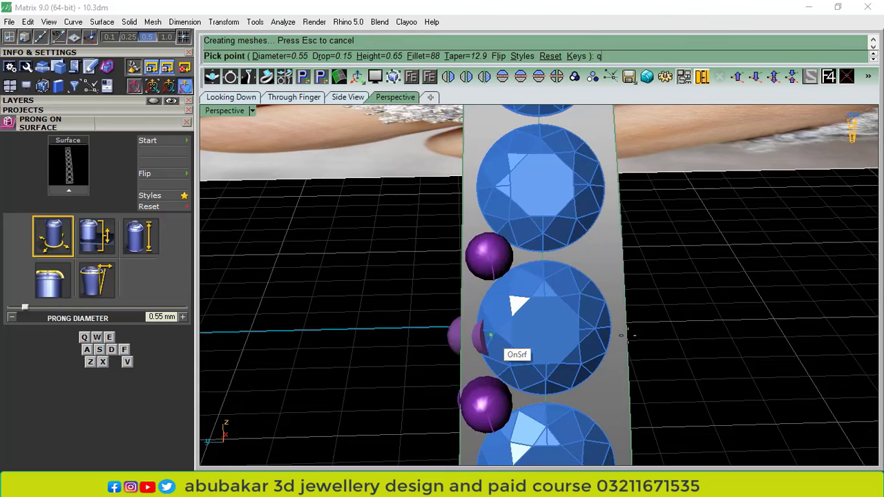
Reduce the prong diameter to 0.5 mm and place prongs at the next two stone gaps up the same edge
scroll(491, 335, "down", 3)
scroll(498, 218, "up", 3)
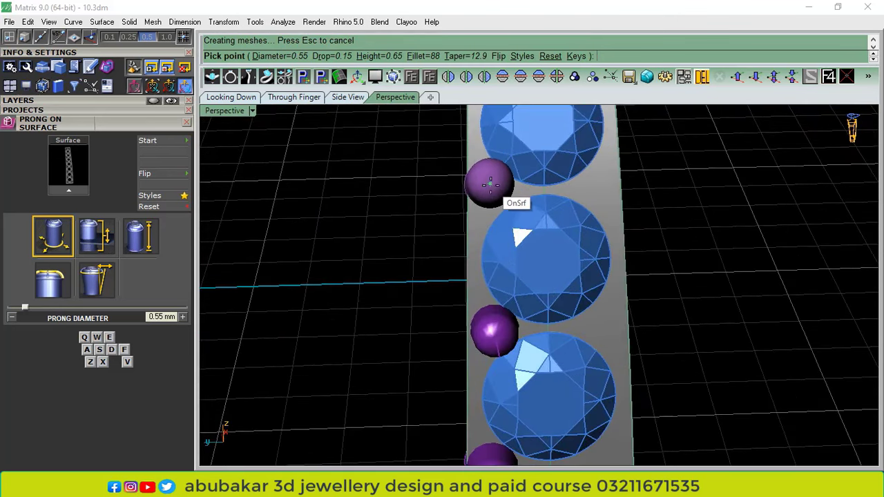
key("q")
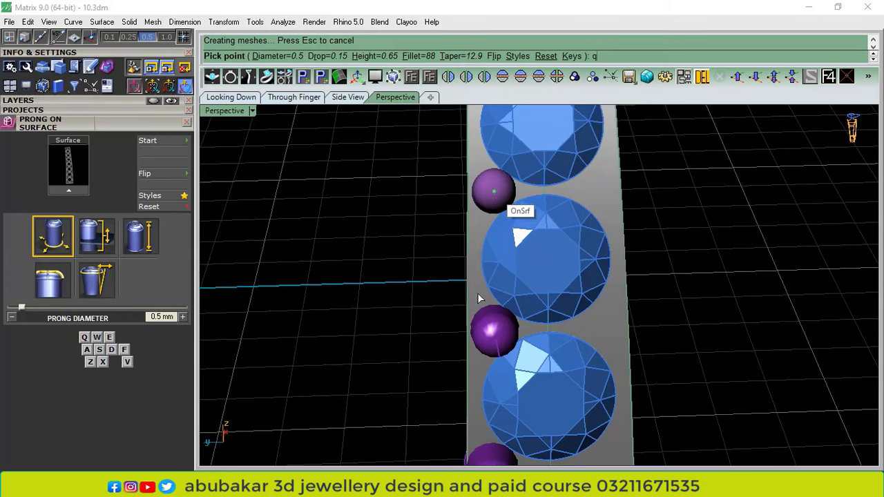
scroll(477, 290, "down", 3)
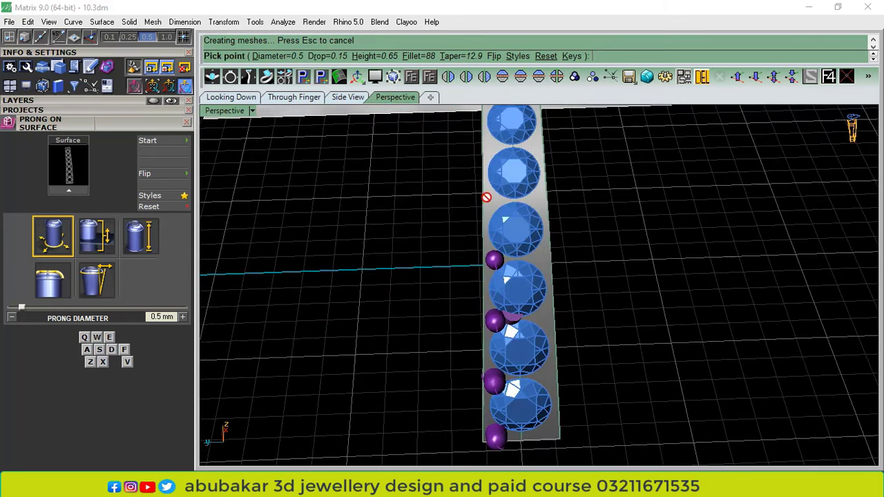
scroll(487, 198, "up", 5)
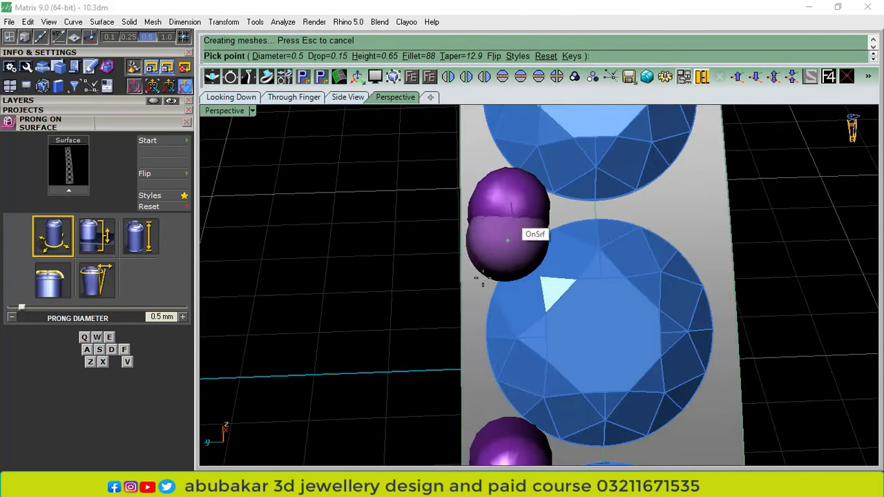
Reduce the prong diameter to 0.45 mm and place the last three prongs up the same edge, ending above the top stone
scroll(507, 240, "down", 5)
right_click_drag(627, 263, 613, 464)
scroll(498, 325, "up", 7)
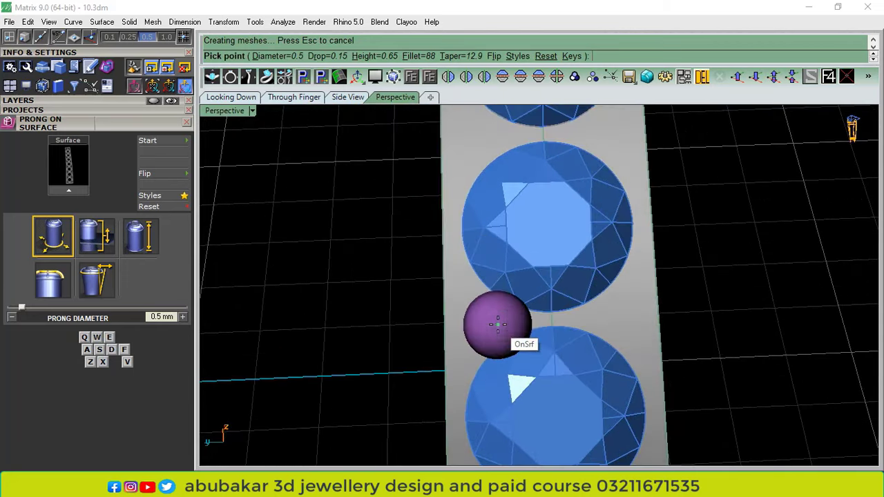
key("a")
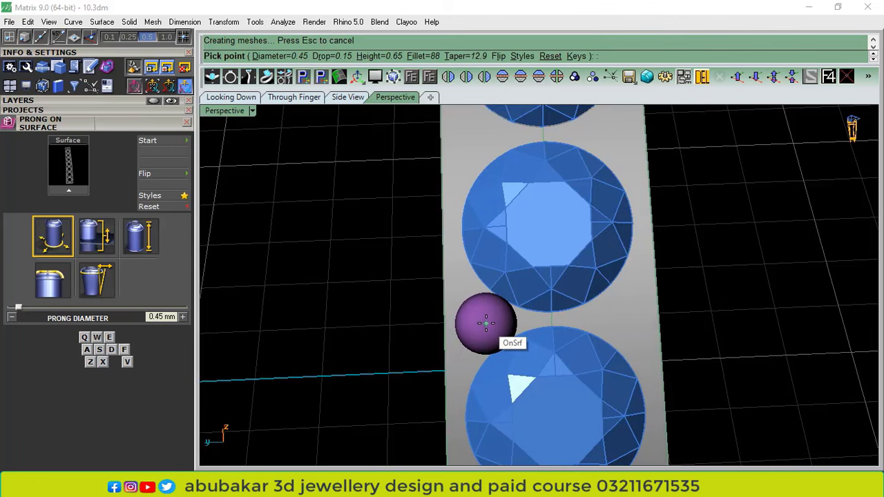
left_click(487, 323)
scroll(530, 373, "down", 2)
right_click_drag(688, 254, 689, 297)
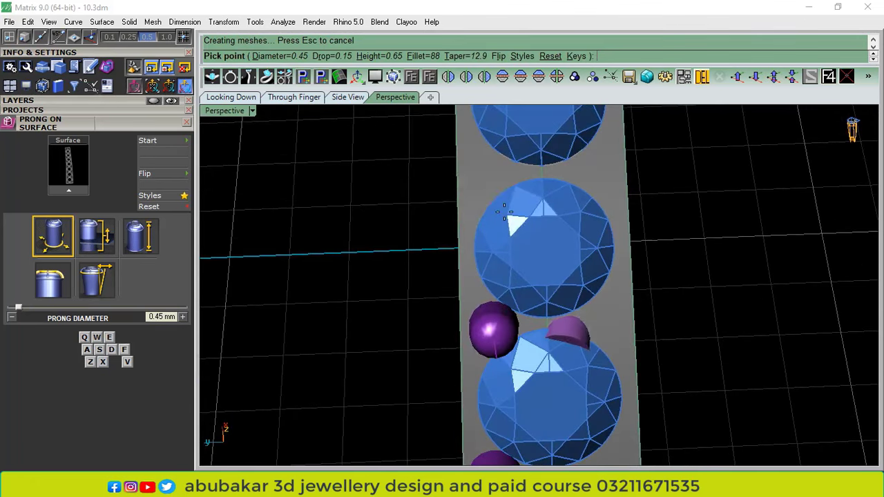
left_click(487, 169)
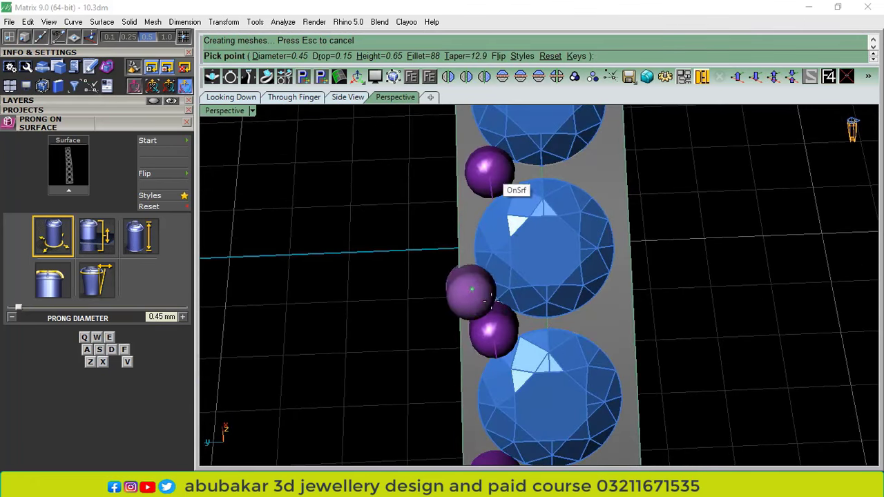
scroll(491, 301, "down", 8)
scroll(484, 199, "up", 7)
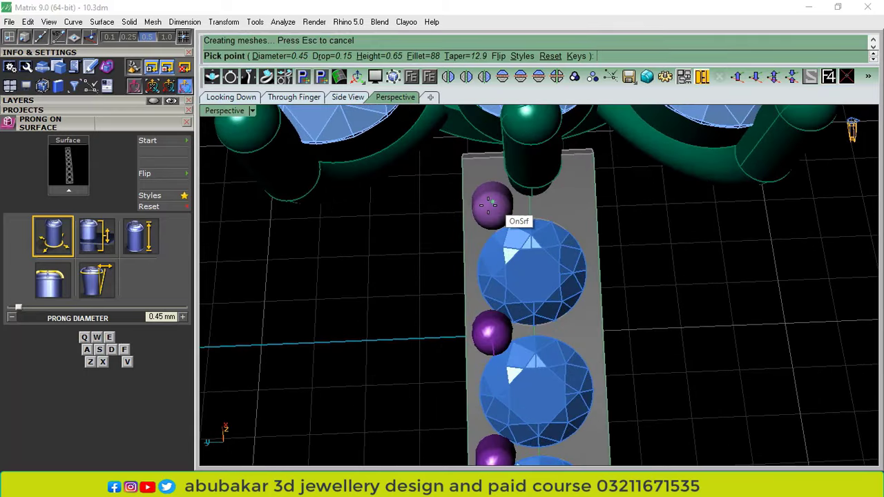
left_click(490, 208)
key("Return")
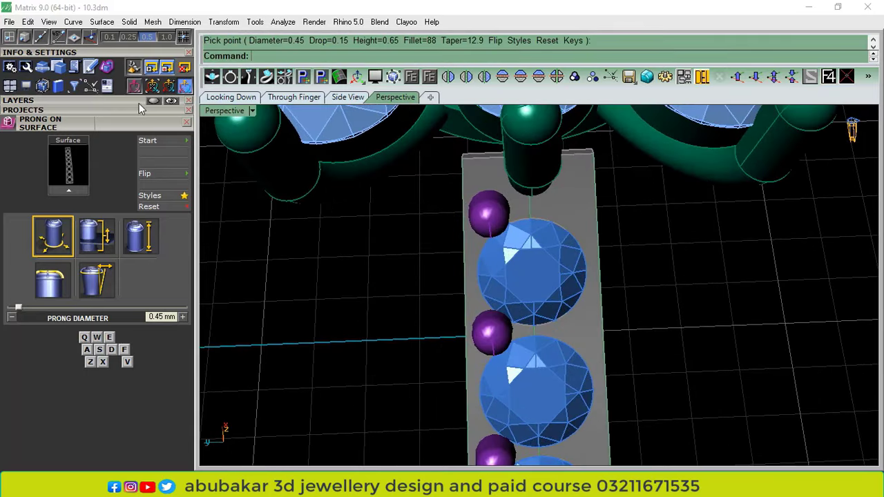
Select all prongs on the Heads layer and mirror them to the opposite edge of the band
left_click(125, 101)
left_click(148, 168)
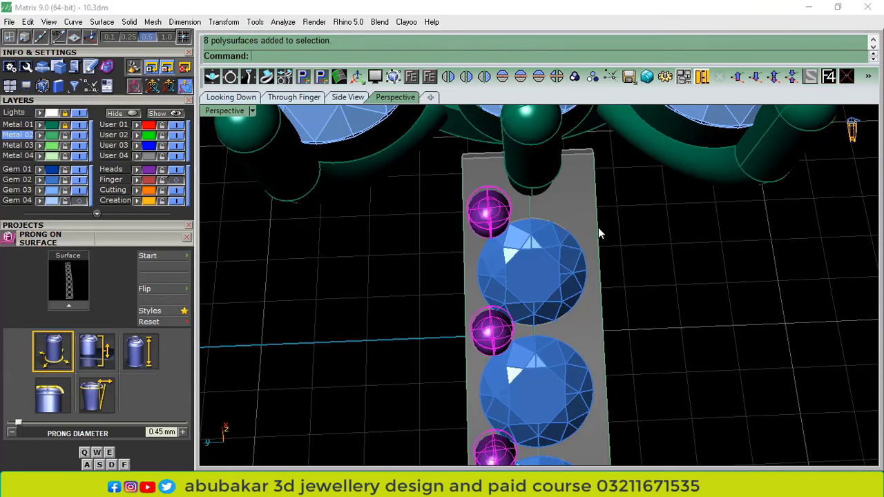
left_click(575, 78)
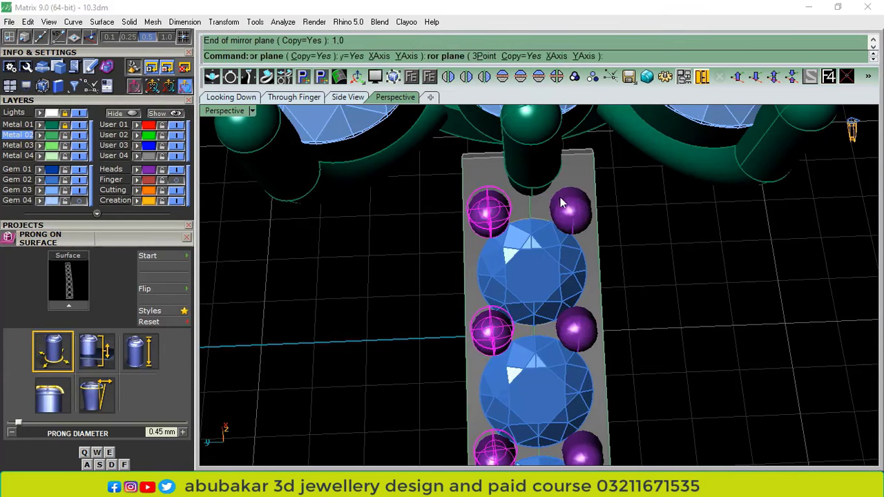
left_click(574, 76)
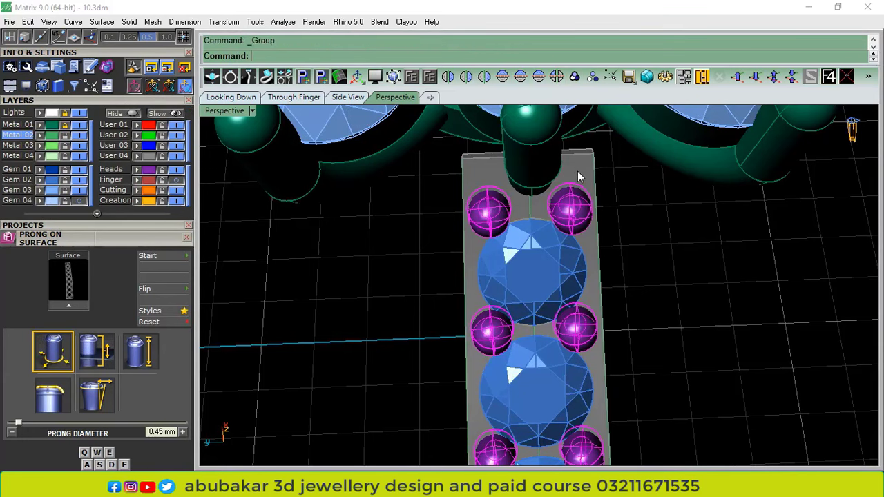
Group the prongs on both edges and move them together with the band to the Metal 02 layer
left_click(577, 171, "shift")
key("ctrl+g")
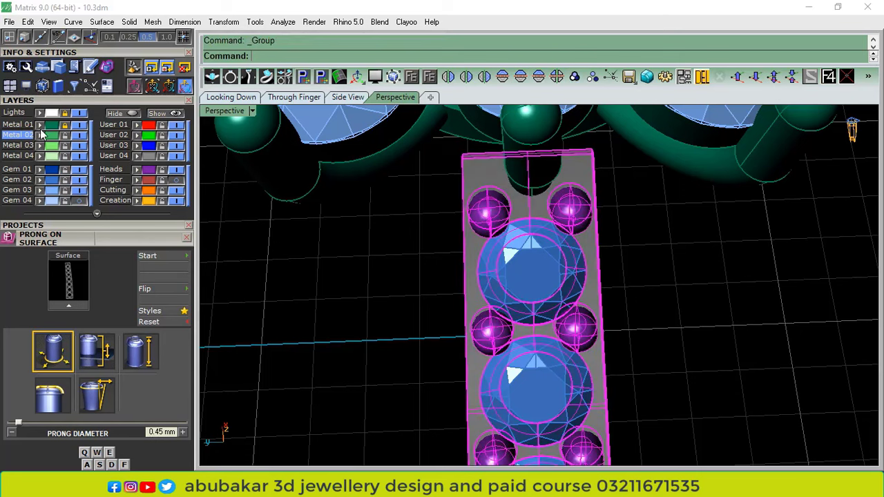
left_click(289, 261)
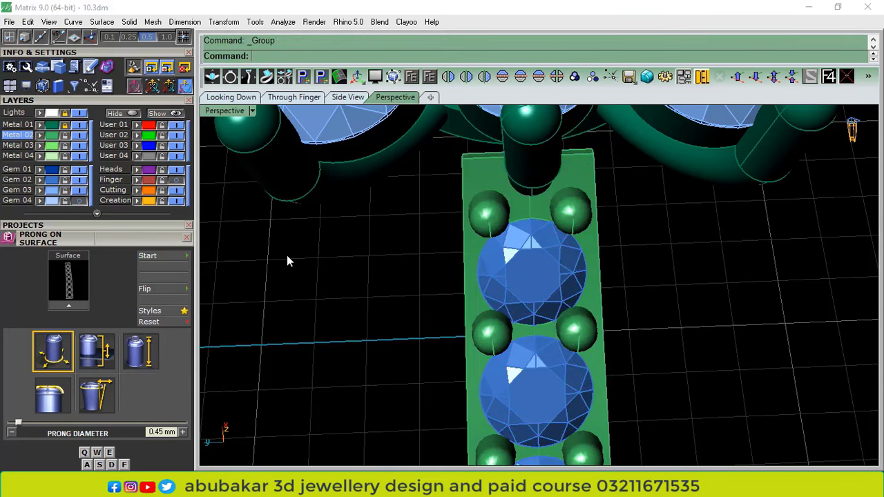
Hide the Gem 02 layer and delete the leftover curve along the middle of the band
left_click(85, 180)
scroll(462, 211, "down", 2)
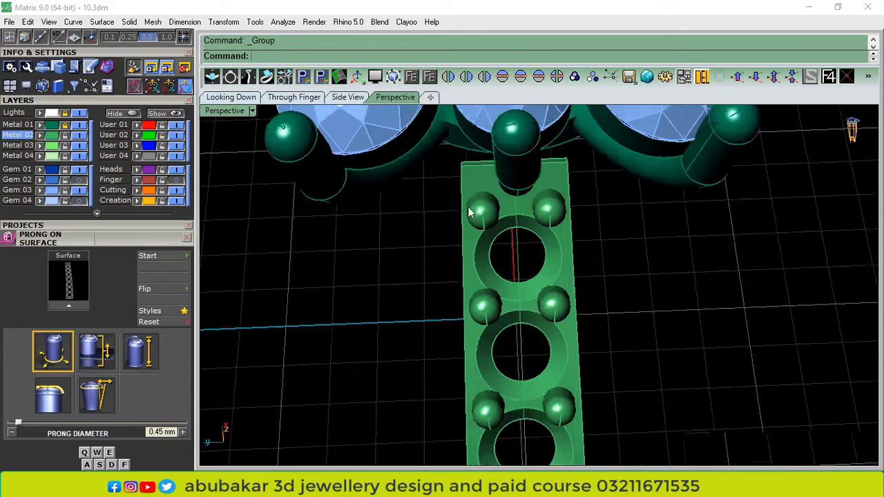
scroll(498, 240, "up", 4)
left_click(497, 240)
left_click(703, 77)
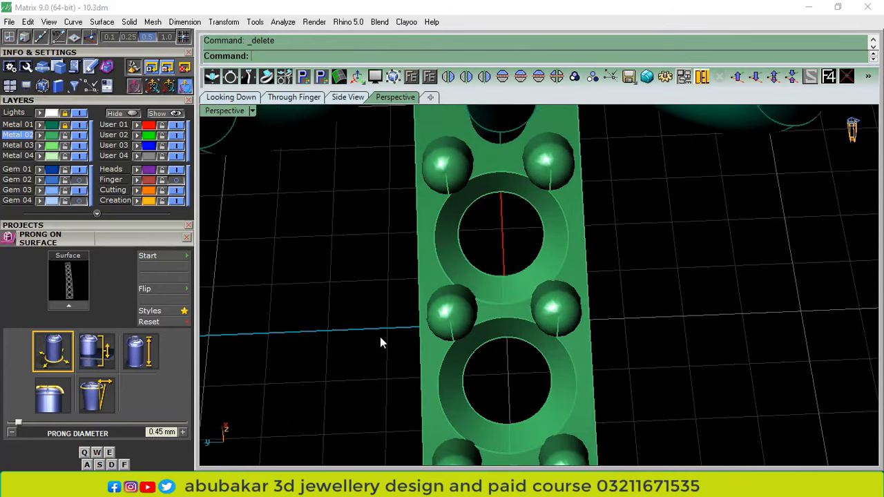
Duplicate the long inner edge on the underside of the gem-set band as a curve
scroll(513, 290, "down", 6)
right_click_drag(552, 335, 480, 296)
scroll(481, 280, "up", 5)
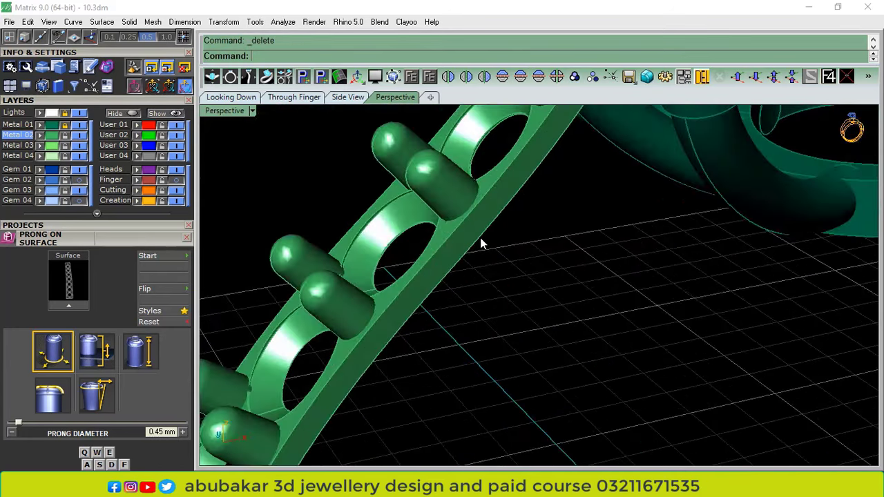
left_click(187, 238)
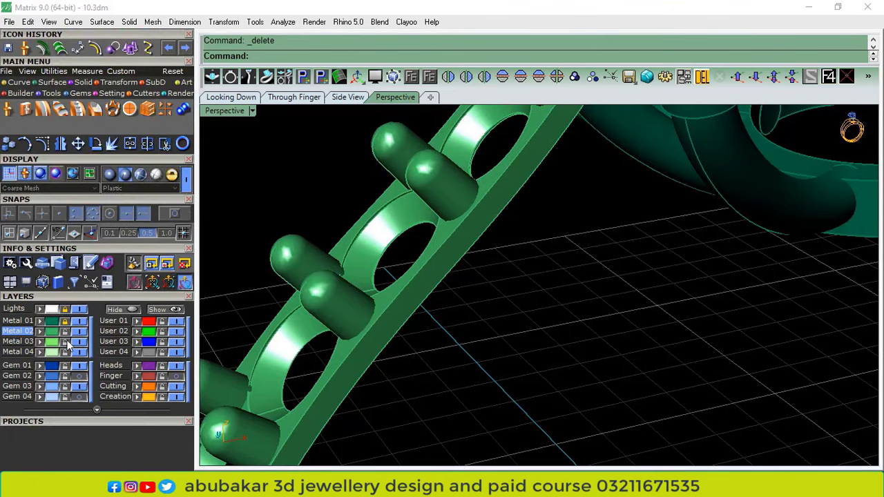
left_click(18, 82)
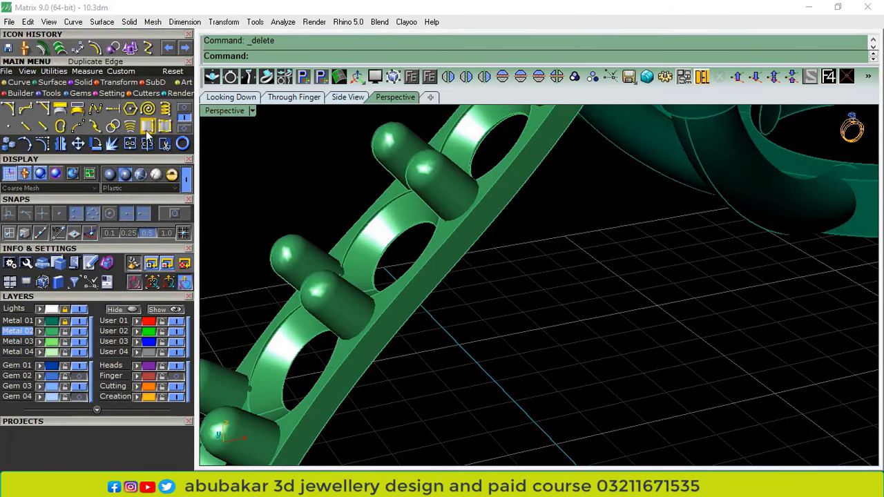
left_click(148, 127)
left_click(457, 269)
key("Return")
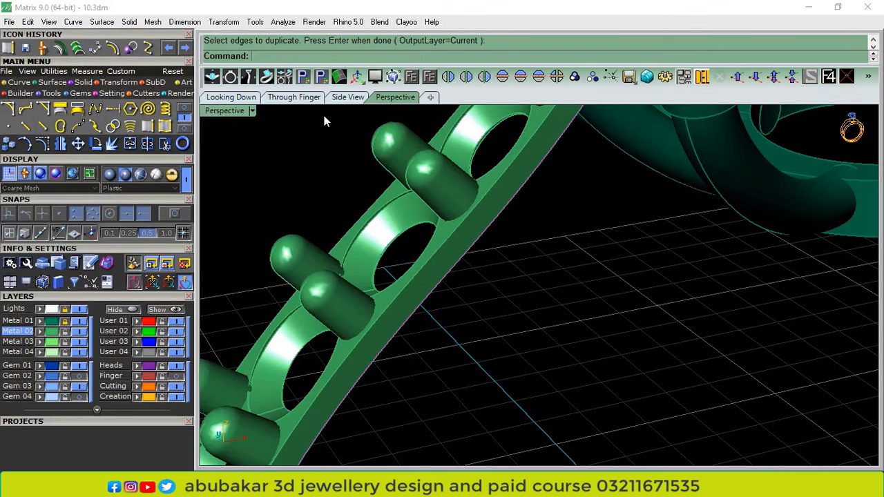
Show the Finger layer and offset the duplicated band edge curve by 0.4 toward the finger
left_click(293, 97)
left_click(165, 375)
scroll(421, 213, "down", 4)
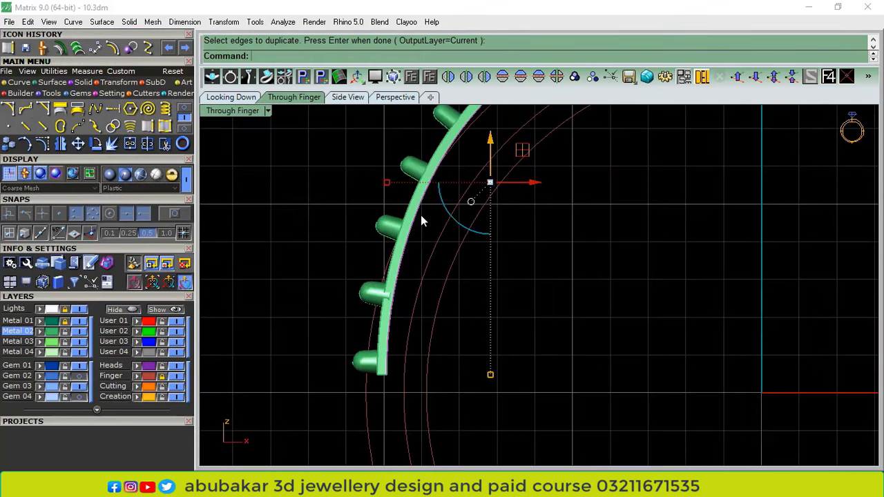
left_click(130, 47)
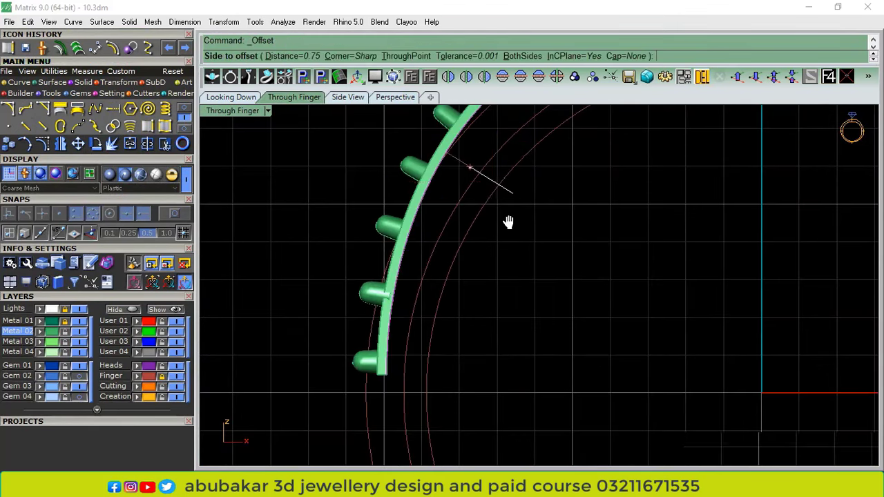
scroll(486, 208, "up", 4)
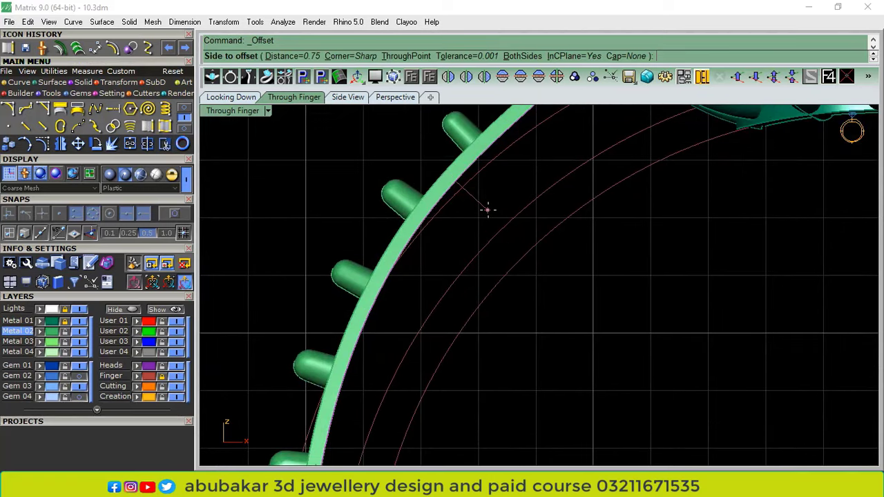
type(".4")
key("Return")
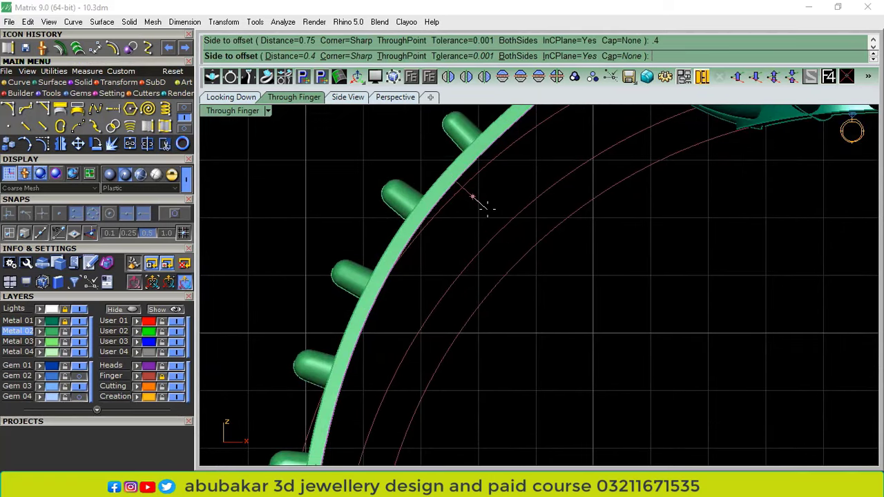
left_click(485, 207)
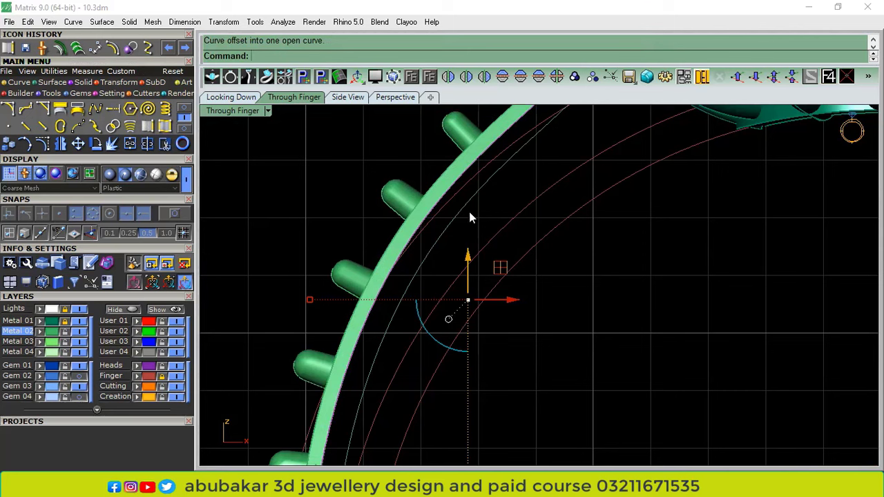
Create a surface strip between the duplicated edge curve and its offset copy
left_click(463, 212)
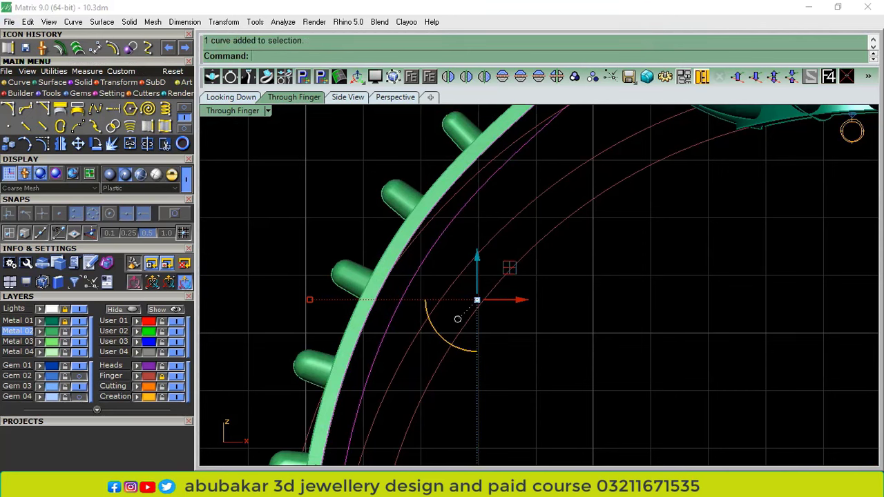
left_click(78, 50)
left_click(407, 98)
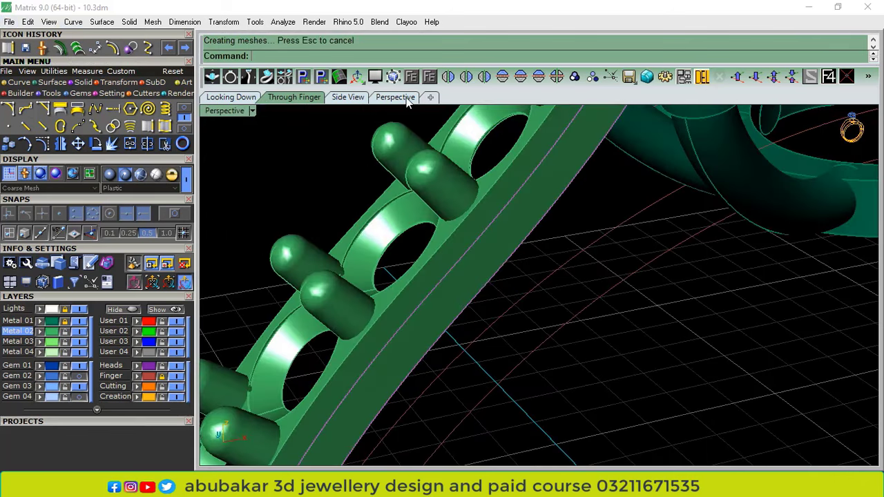
Offset the strip into a solid 0.25 thick, deleting the input surface, and mirror it to the band's opposite edge
left_click(556, 200)
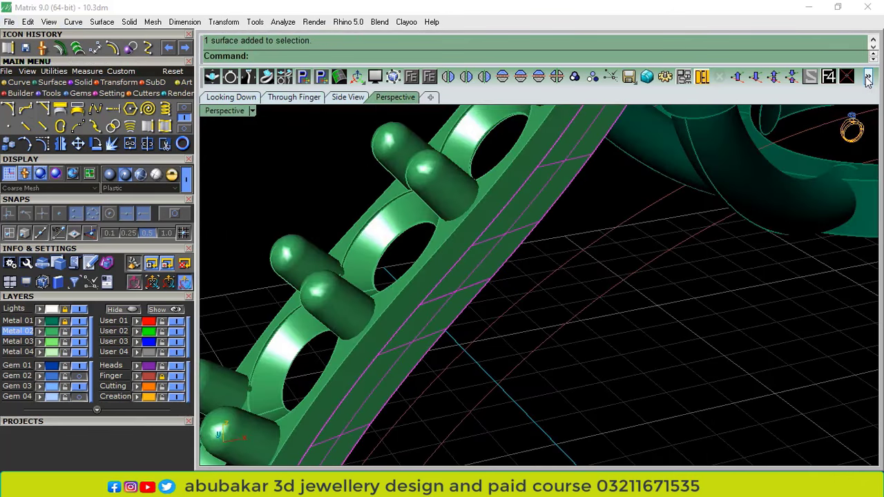
left_click(868, 80)
left_click(767, 108)
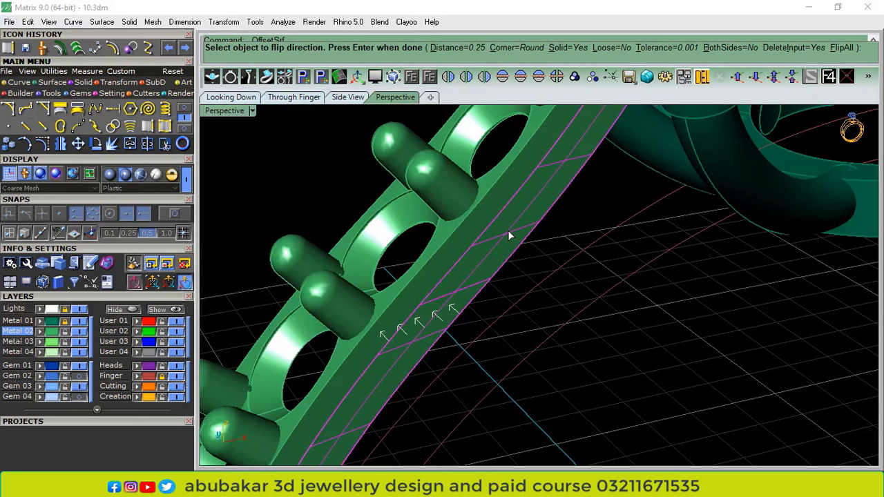
key("Return")
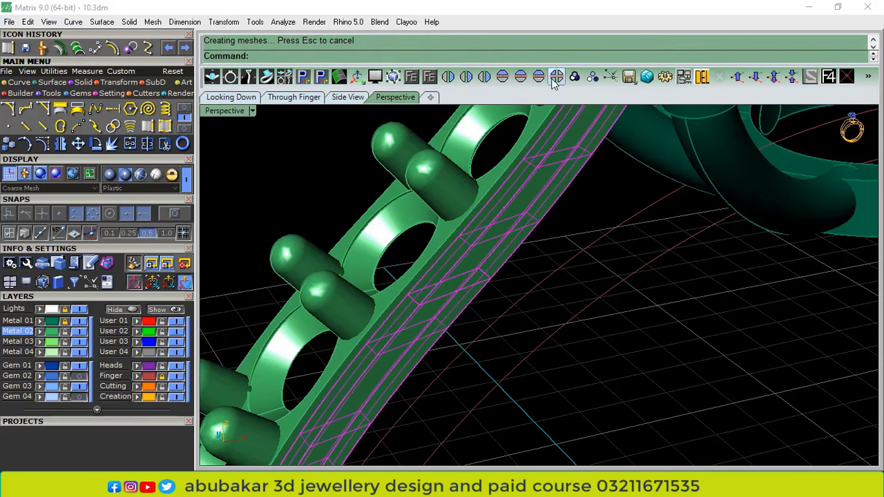
left_click(544, 79)
left_click(299, 166)
Group the gem-set band with its prongs, side rails and curves
scroll(403, 297, "down", 5)
right_click_drag(403, 297, 495, 314)
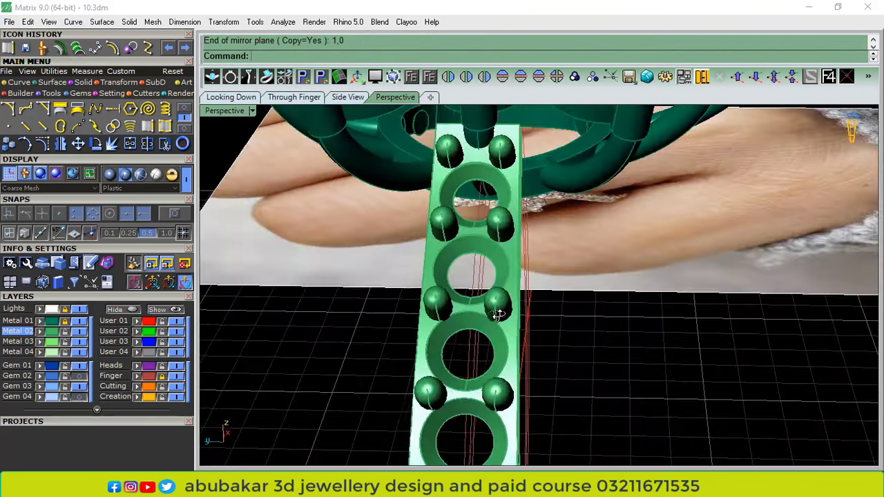
left_click_drag(588, 334, 355, 381)
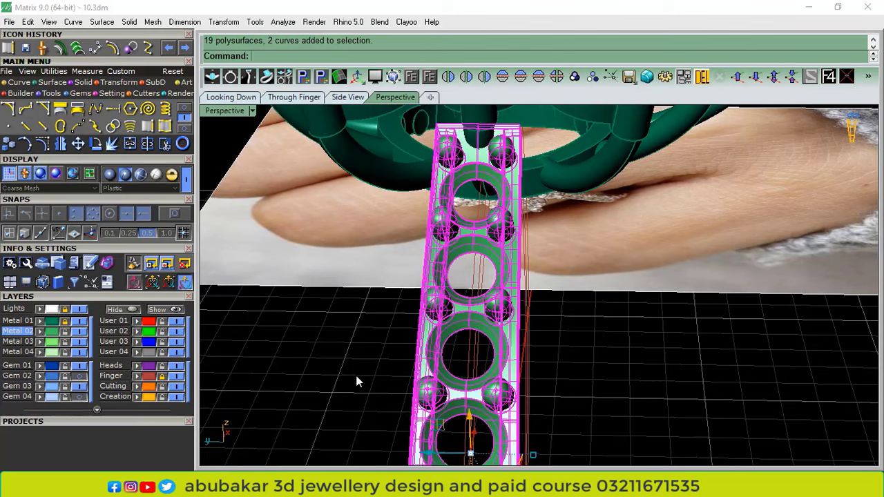
left_click(574, 77)
Try to mirror the grouped band to the opposite side of the ring without its gems
left_click(484, 78)
scroll(569, 180, "down", 6)
left_click(313, 329)
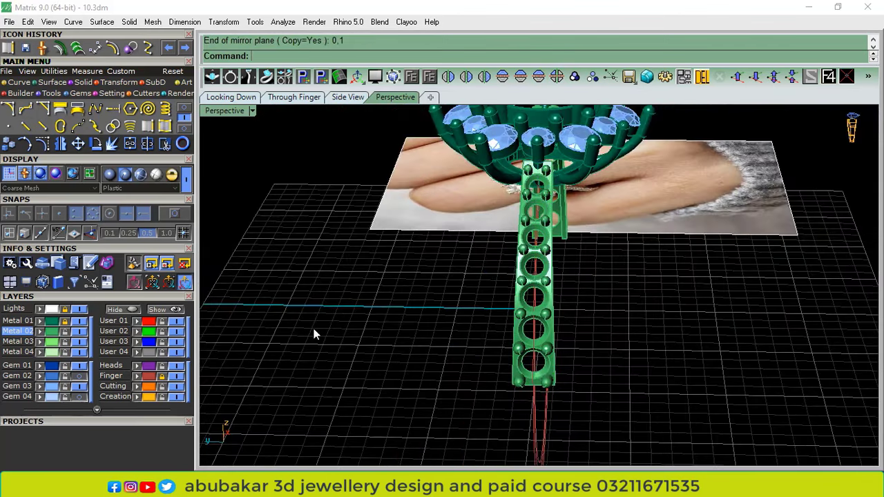
key("ctrl+z")
Show the Gem 02 layer and group its gems with the shank band
left_click(80, 376)
scroll(546, 258, "up", 5)
left_click(538, 266)
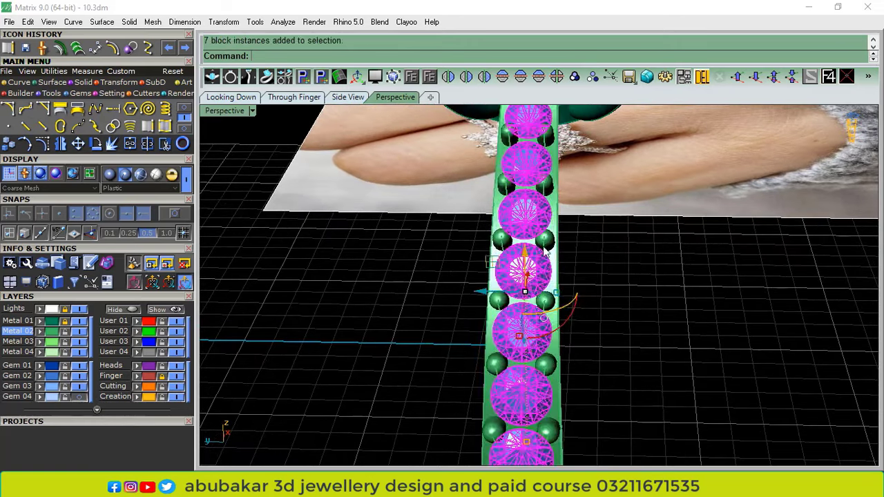
left_click(540, 249, "shift")
left_click(575, 78)
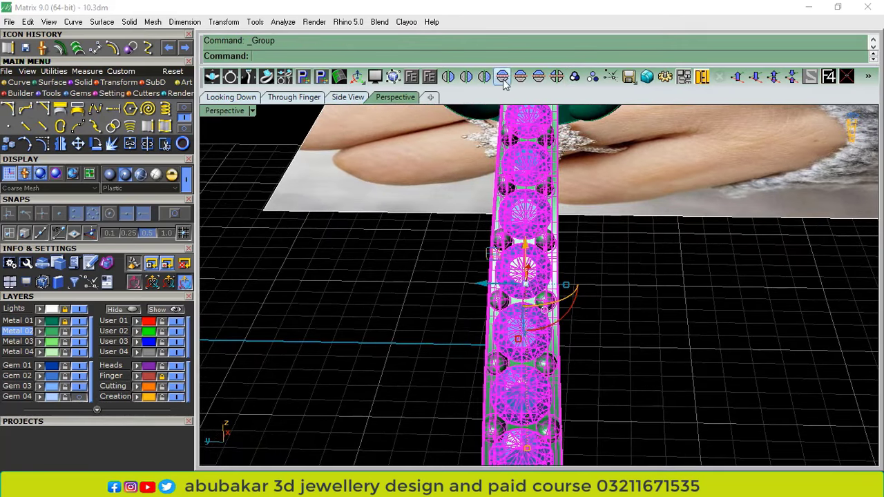
Mirror the grouped band and gems to the opposite side of the ring
left_click(484, 81)
left_click(366, 327)
scroll(532, 275, "down", 7)
right_click_drag(721, 279, 480, 185)
Rotate the original band group slightly about its upper end at the head to adjust its lower end against the finger circles
left_click(294, 96)
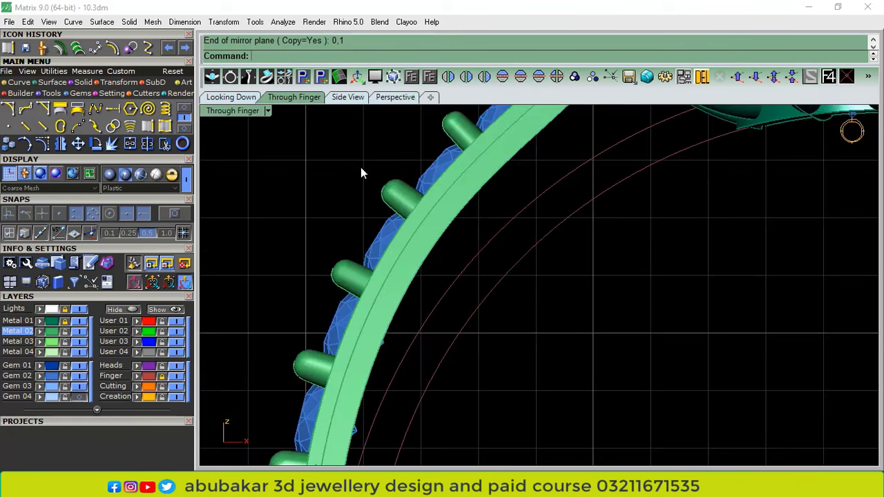
scroll(448, 154, "up", 3)
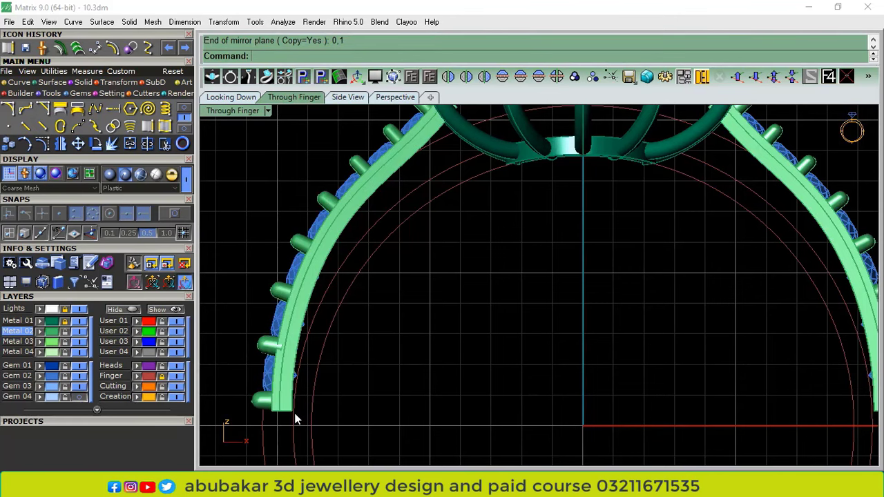
right_click_drag(296, 419, 368, 310)
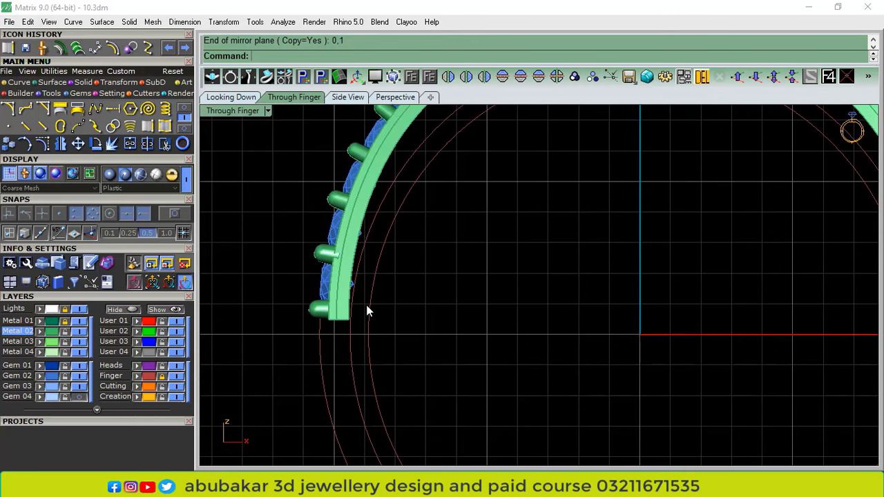
scroll(367, 310, "down", 3)
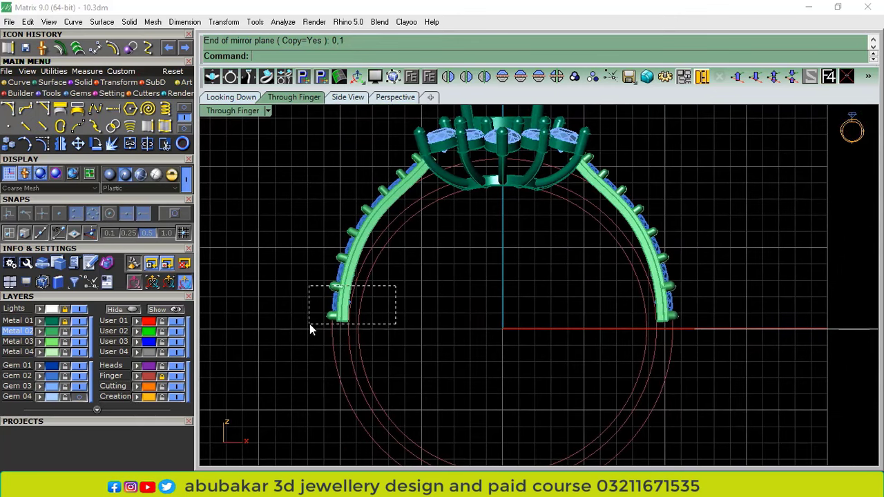
left_click_drag(309, 324, 309, 325)
left_click(95, 143)
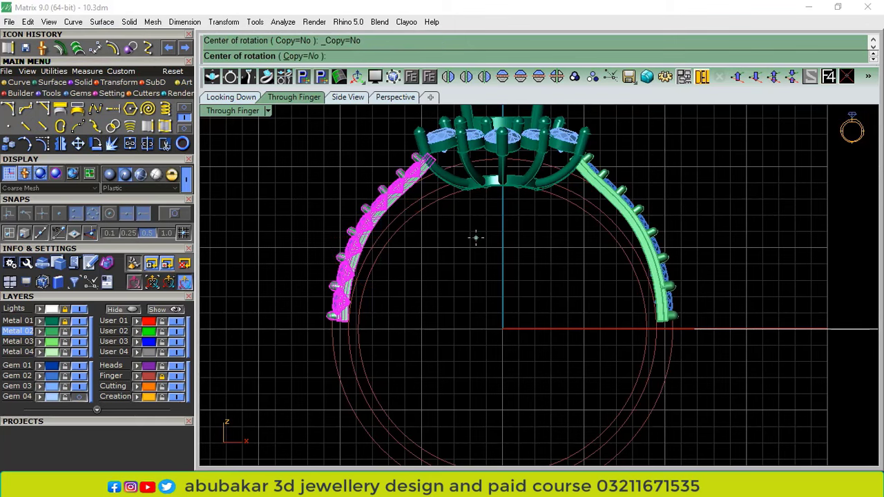
left_click(425, 161)
scroll(359, 321, "up", 5)
left_click(384, 321)
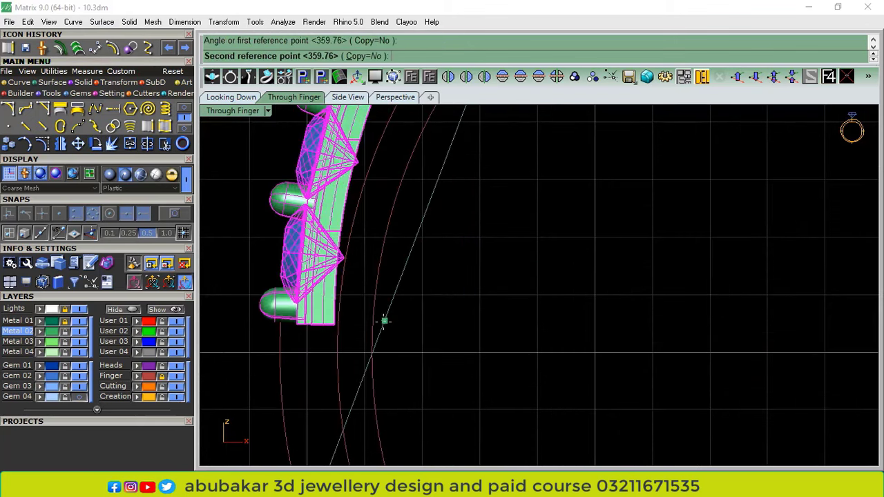
left_click(377, 320)
scroll(347, 273, "down", 7)
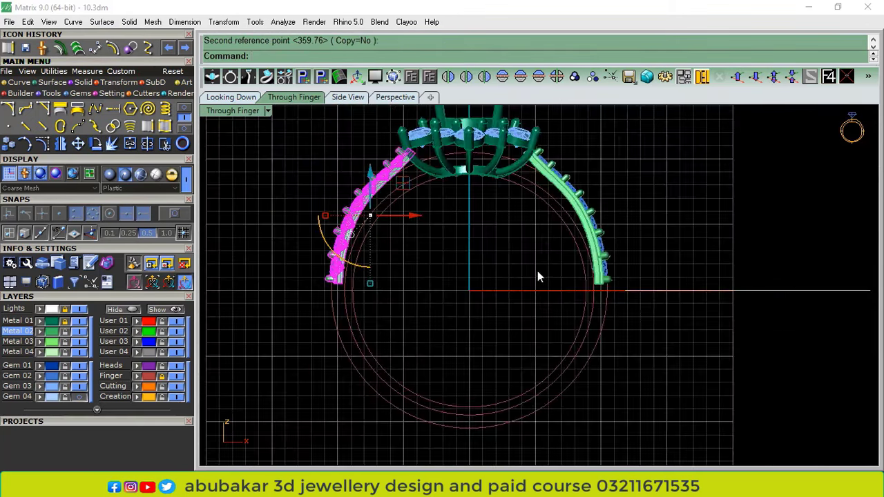
Replace the opposite band by deleting it and mirroring the rotated band group across the ring
left_click_drag(636, 223, 574, 258)
key("Delete")
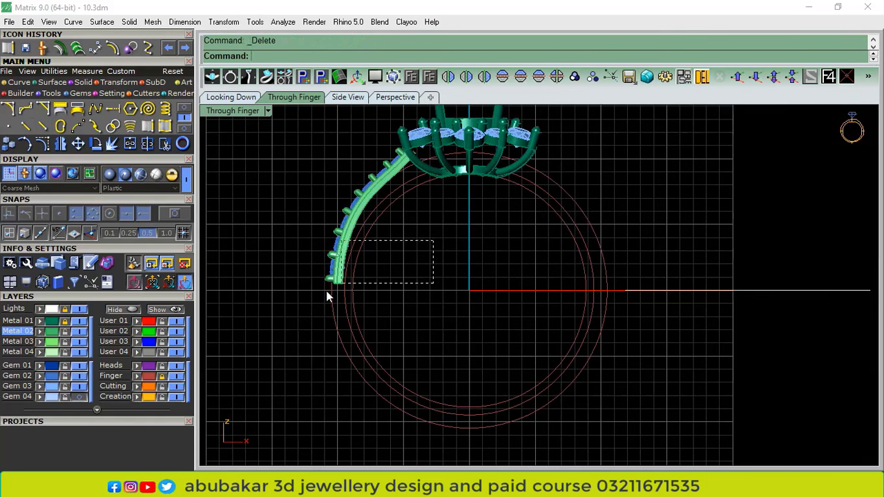
left_click_drag(327, 295, 328, 295)
left_click(484, 76)
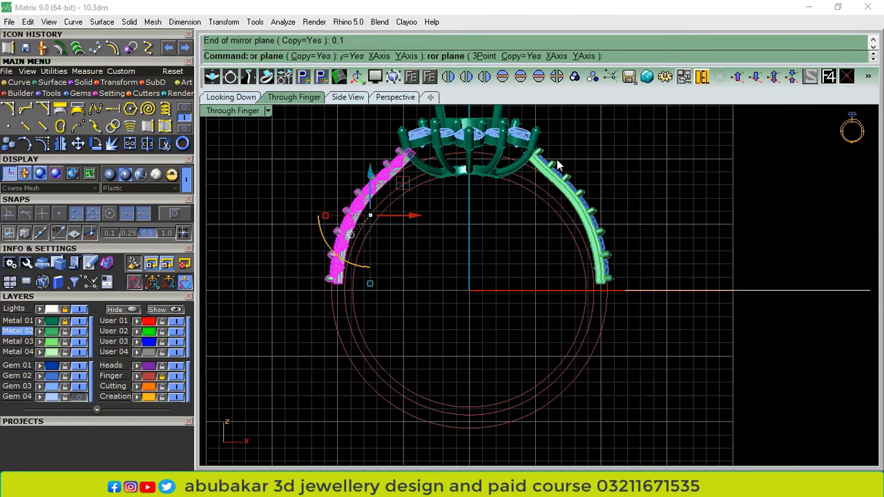
left_click(659, 152)
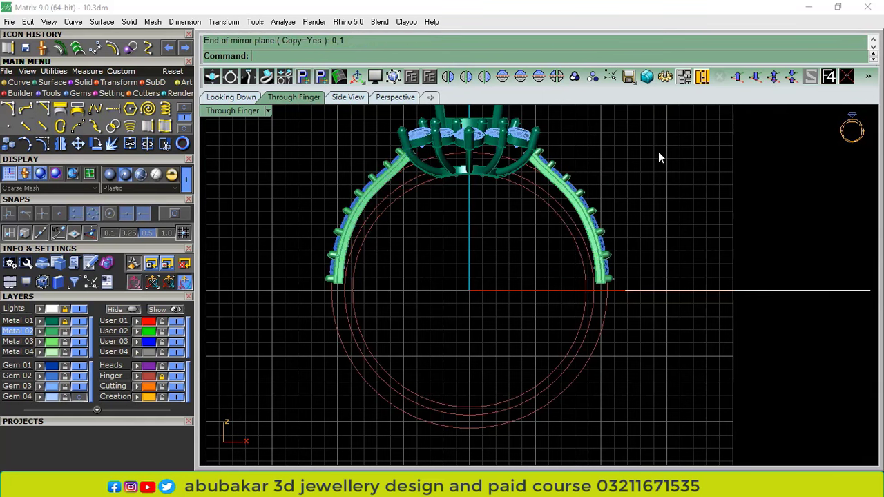
Extrude the innermost finger circle straight to both sides as an open cylinder extending well past the ring
left_click(395, 97)
right_click_drag(463, 276, 513, 316)
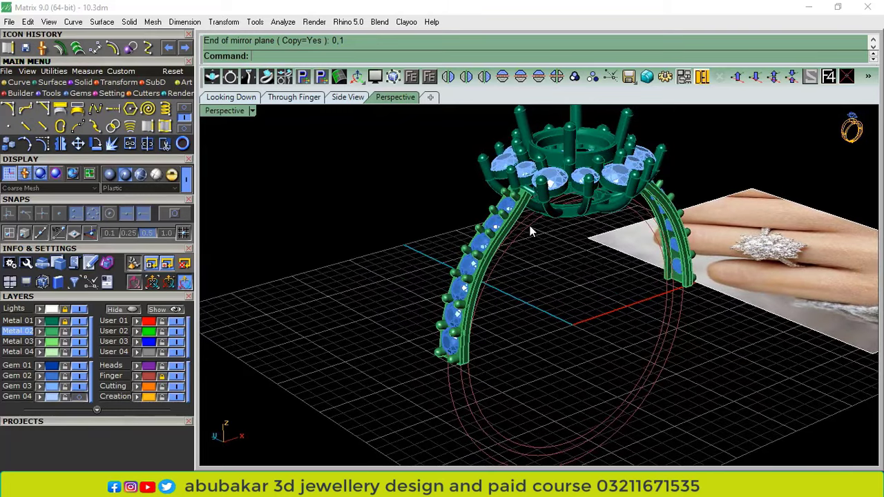
scroll(530, 231, "up", 2)
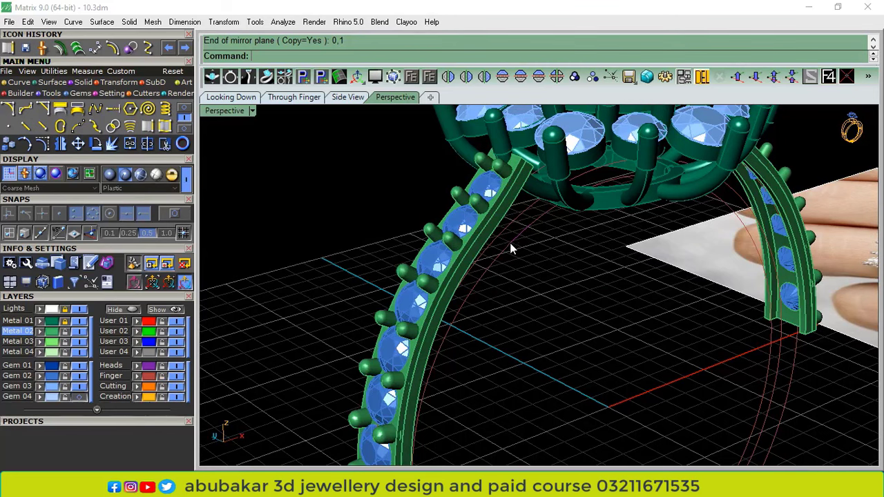
left_click(515, 250)
left_click(55, 82)
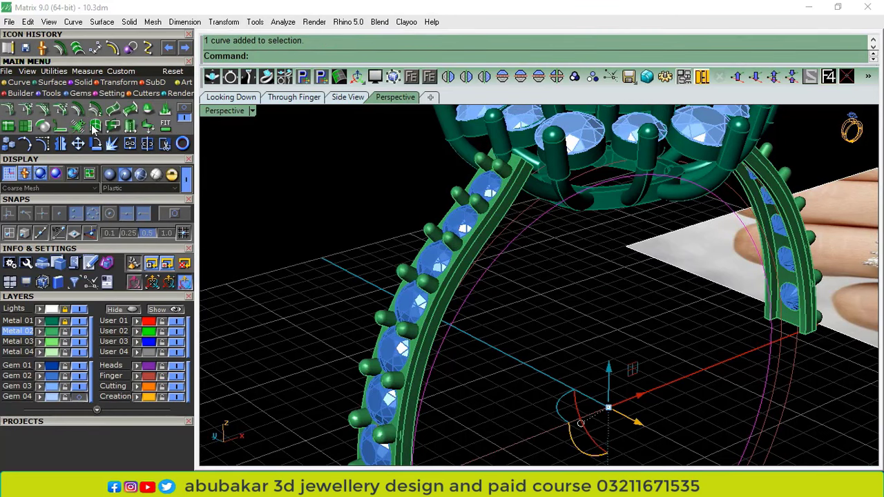
left_click(79, 126)
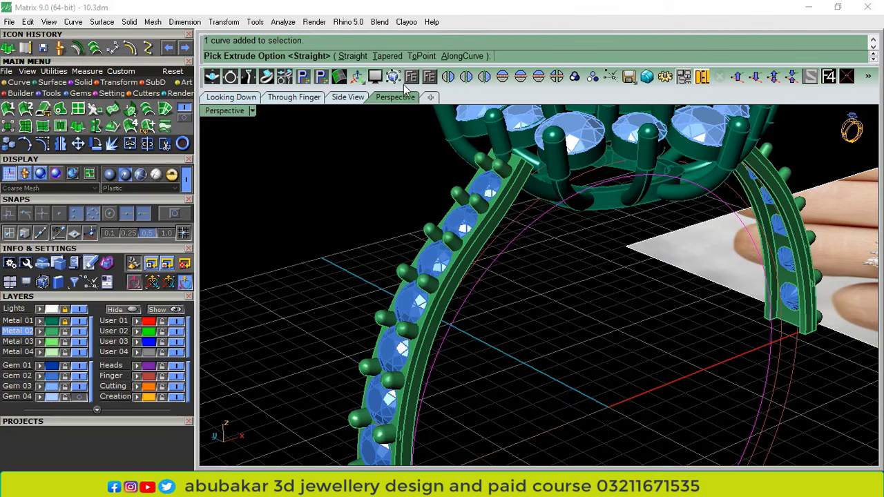
left_click(351, 56)
scroll(571, 303, "down", 4)
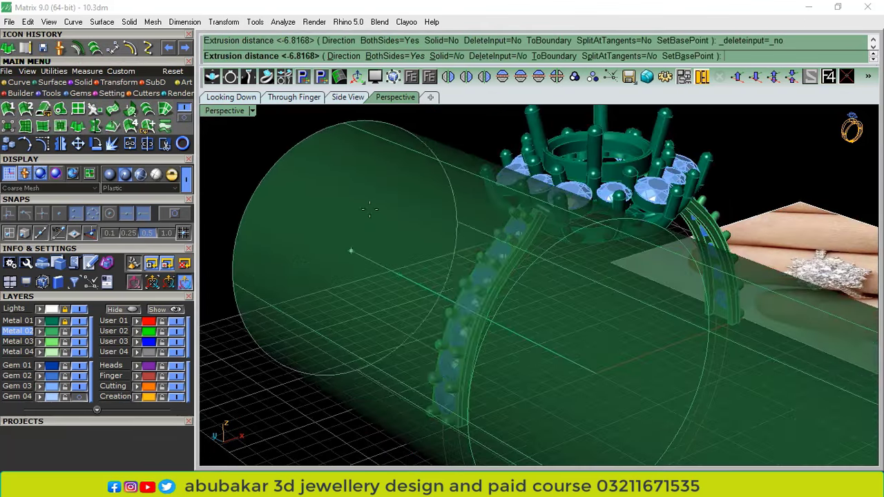
left_click(352, 251)
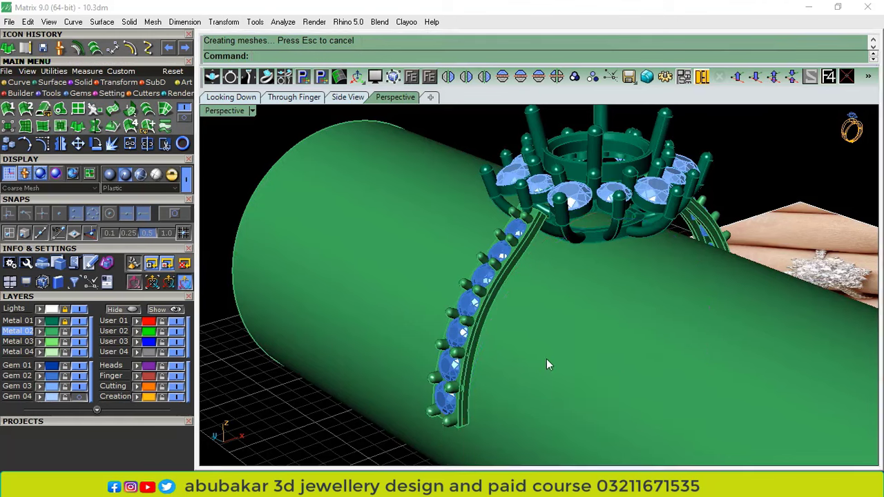
Move the extruded finger cylinder to the Gem 01 layer and hide the Finger layer
left_click(549, 363)
left_click(50, 369)
key("Escape")
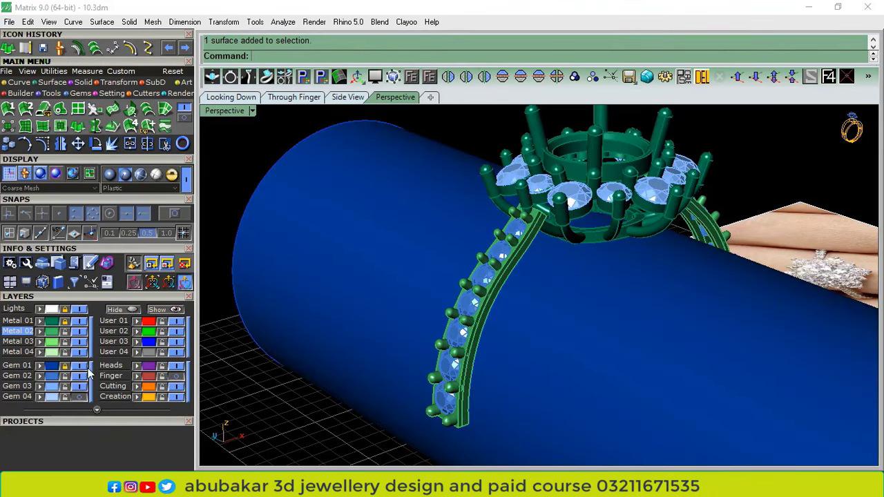
Duplicate the long finger-side edge of the band's side rail as a curve
left_click(25, 49)
scroll(519, 269, "up", 3)
left_click(523, 264)
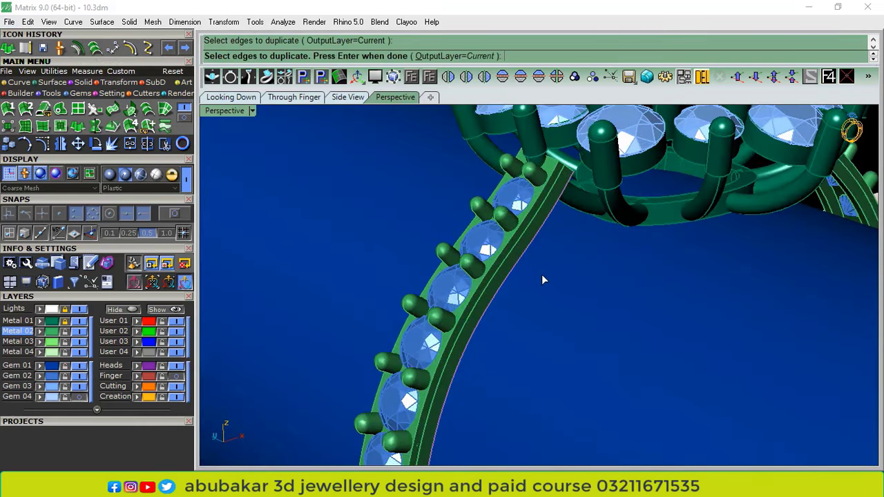
key("Return")
Pull the duplicated rail edge curve onto the finger cylinder surface, keeping the original curve
left_click(20, 82)
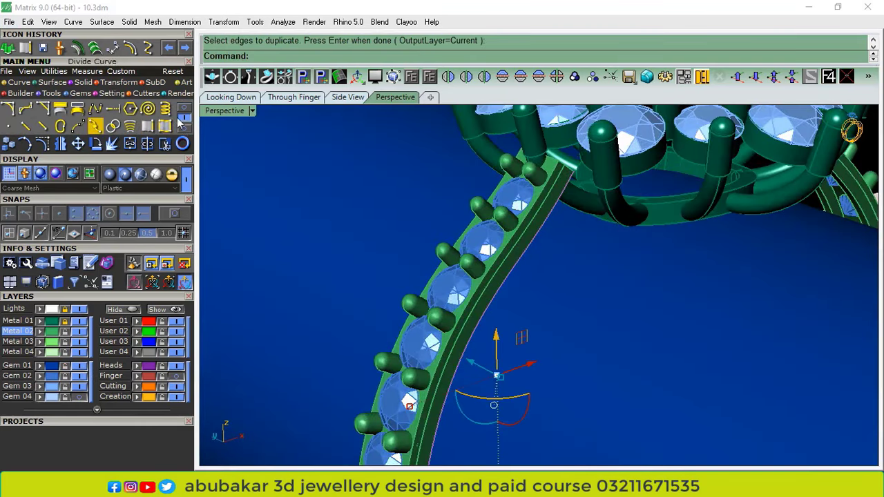
left_click(77, 125)
left_click(583, 331)
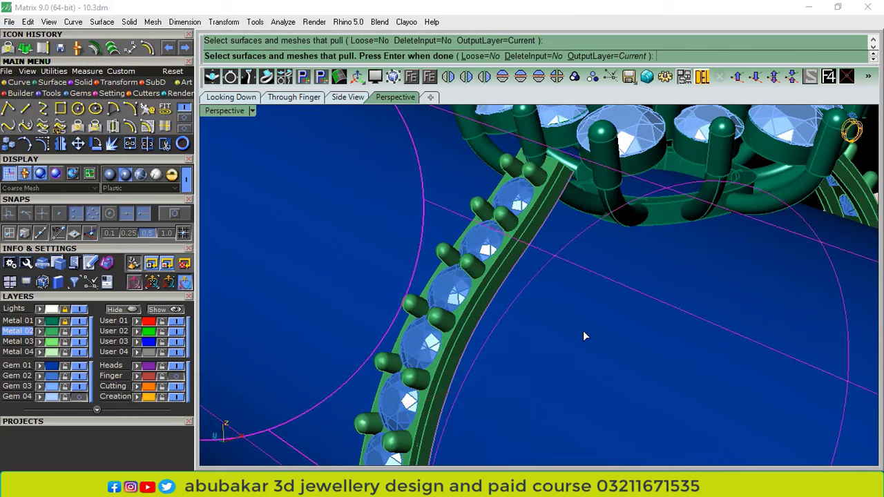
key("Return")
Hide the Gem 02, Gem 03 and Metal 01 layers, and move both gem-set bands to the hidden Metal 04 layer
left_click(79, 386)
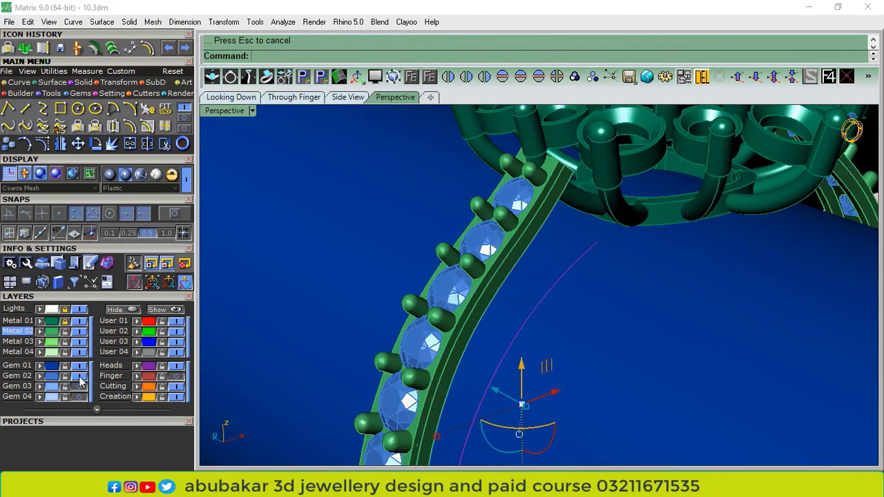
left_click(80, 375)
left_click(80, 321)
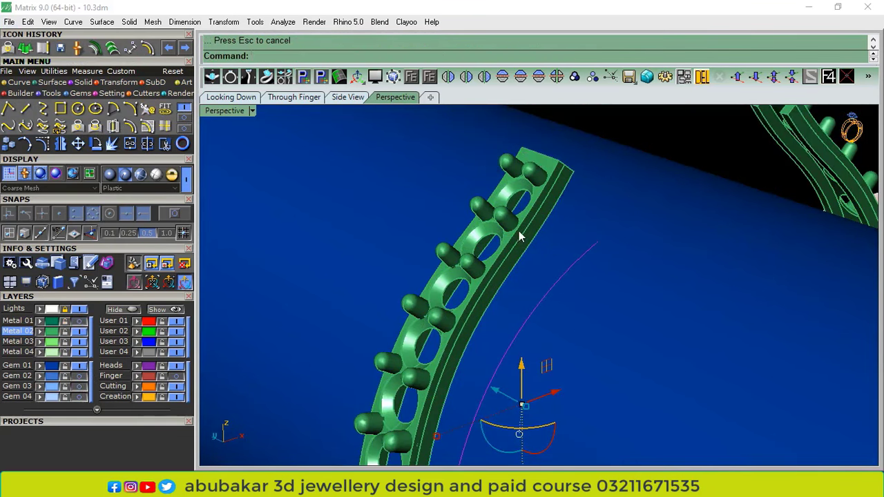
left_click(475, 248)
scroll(474, 252, "down", 6)
left_click(637, 187, "shift")
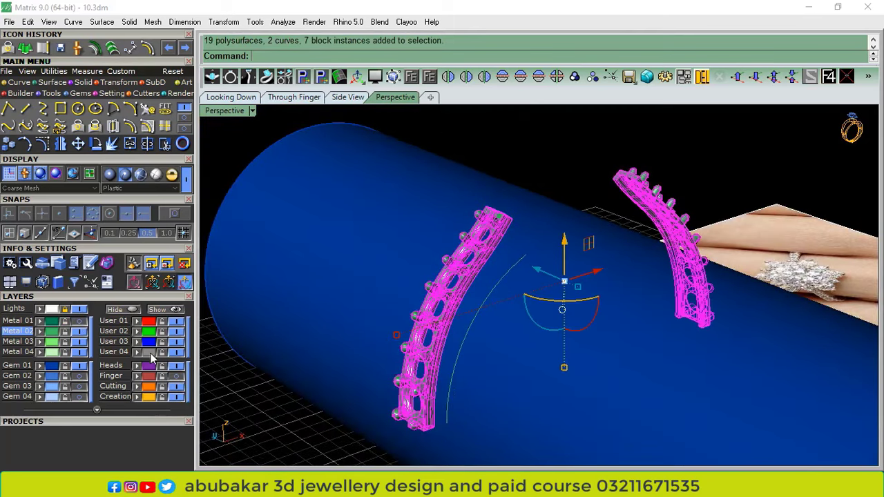
left_click(82, 352)
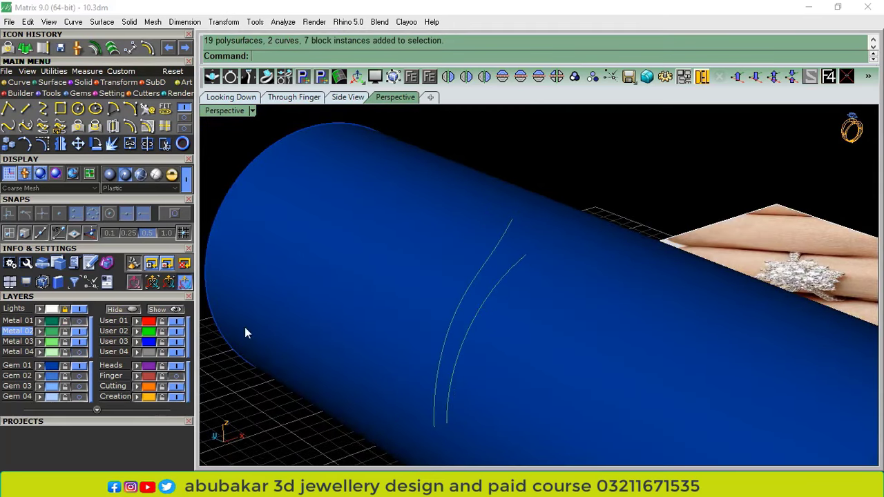
Hide the cylinder's Gem 01 layer and delete the original duplicated edge curve, keeping the pulled one
left_click(79, 367)
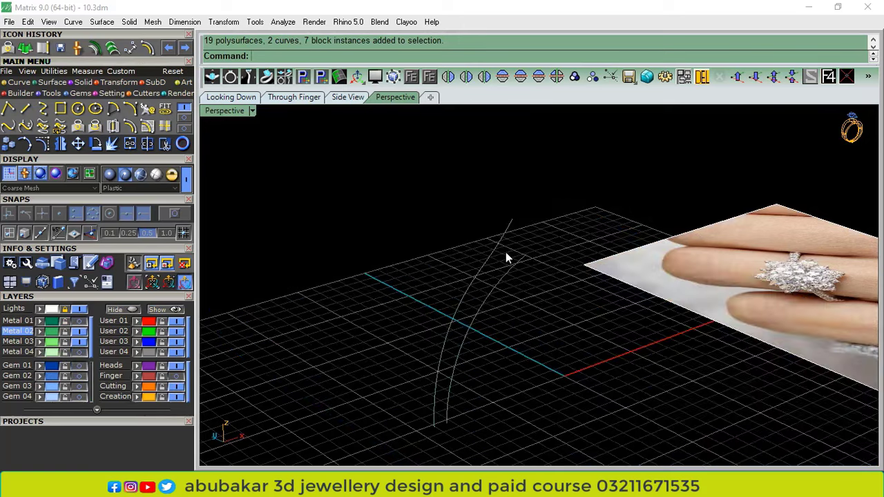
left_click(492, 261)
key("Delete")
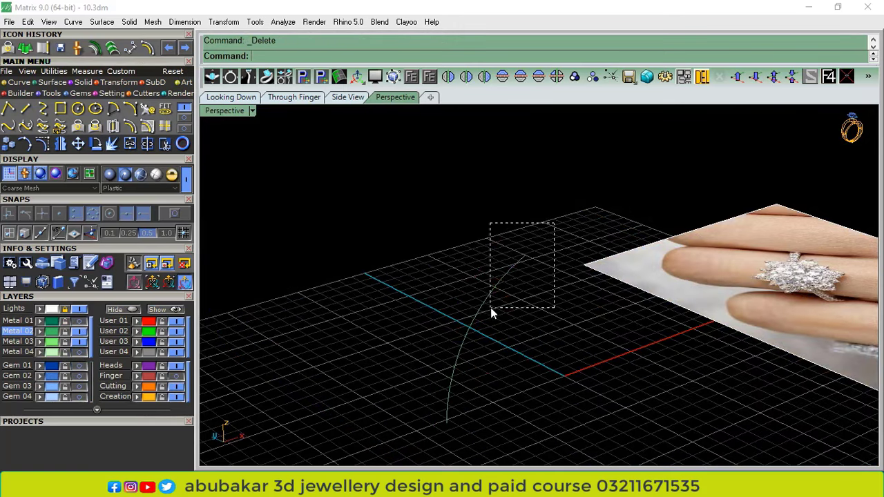
Show the cylinder again and offset the pulled curve by 0.5 along its surface, flipped toward the ring's centre
left_click_drag(492, 313, 483, 316)
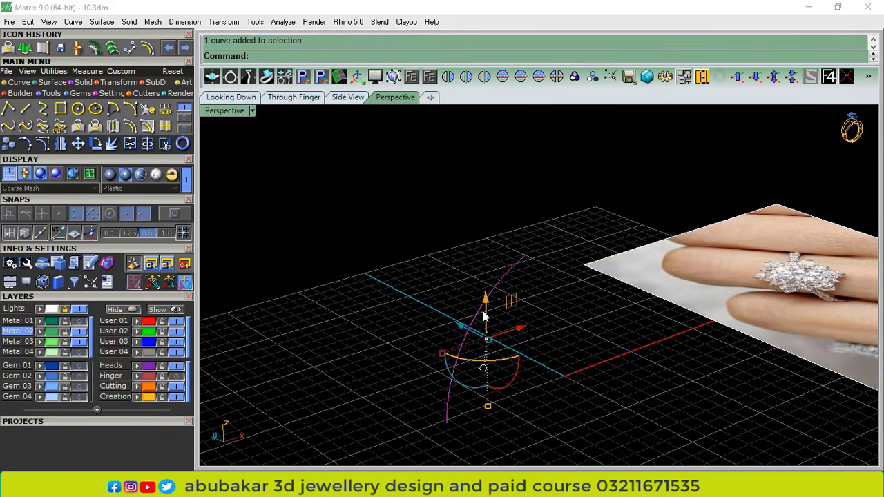
left_click(77, 367)
right_click_drag(477, 261, 498, 272)
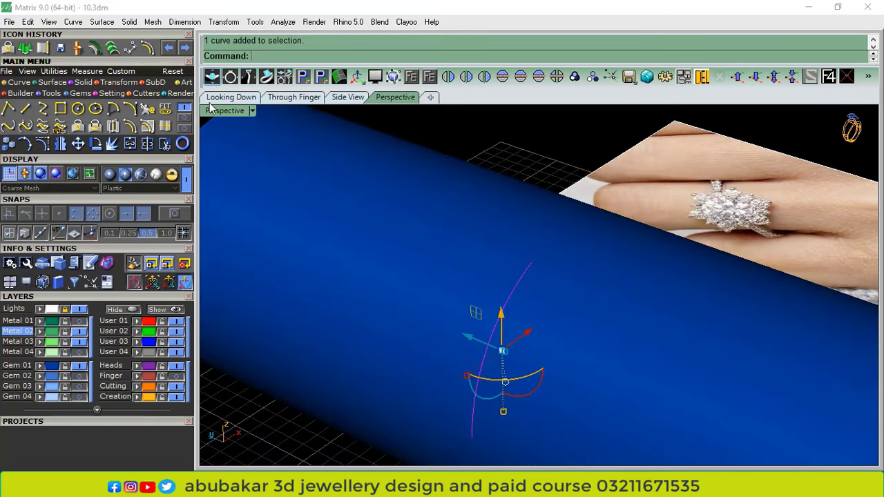
left_click(131, 124)
key("Escape")
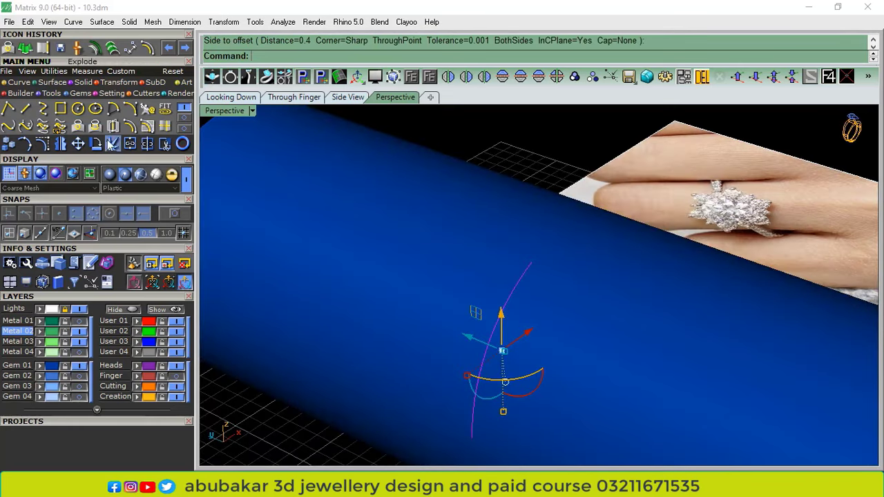
left_click(148, 125)
scroll(495, 277, "up", 2)
left_click(495, 282)
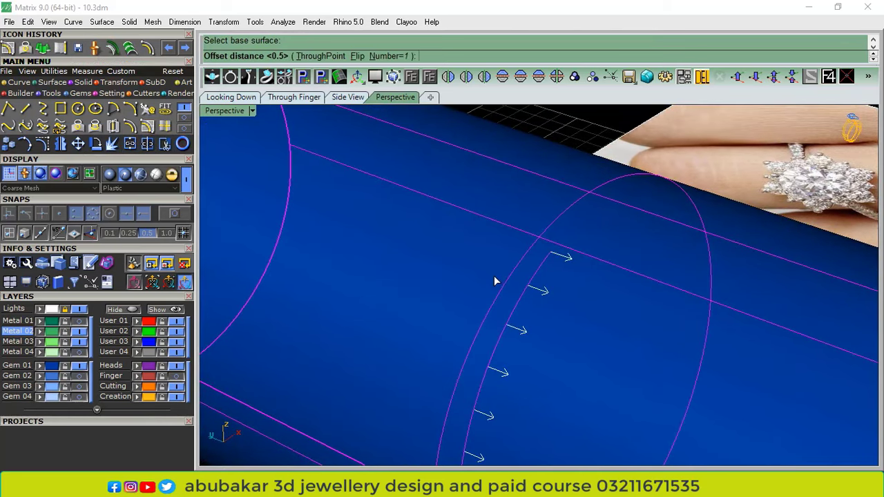
left_click(357, 56)
right_click(429, 163)
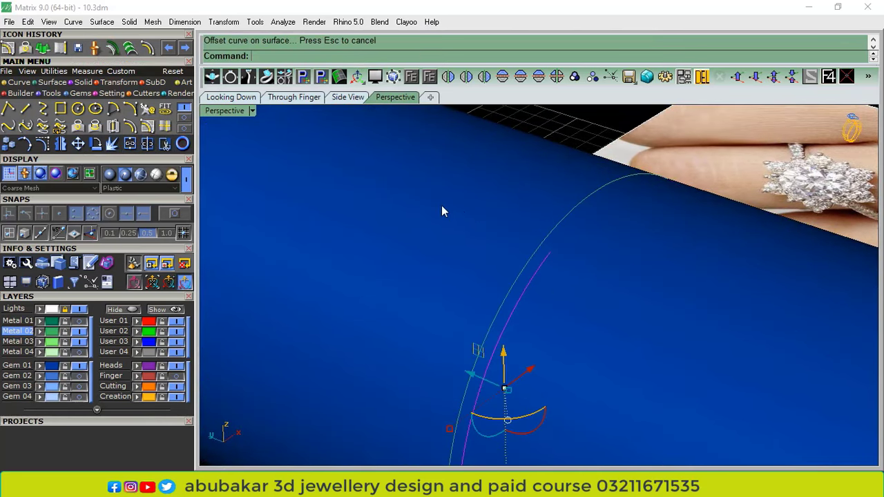
scroll(442, 206, "down", 4)
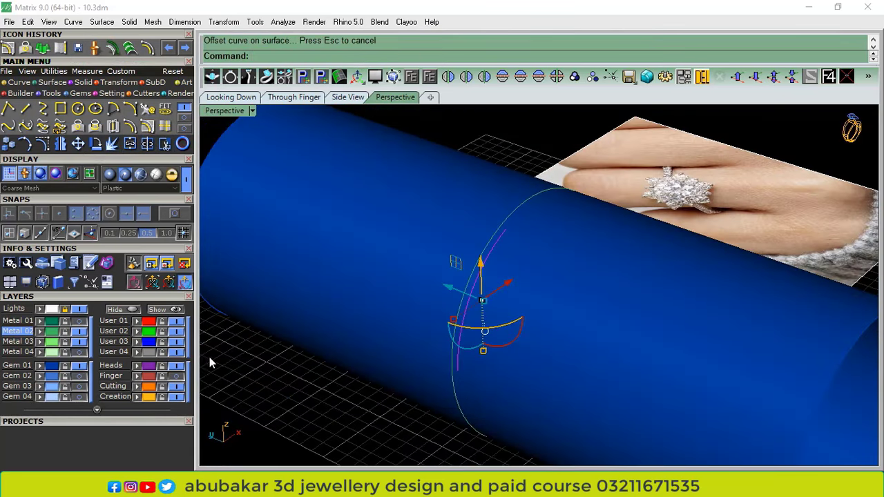
Hide the cylinder and, in the Looking Down view, draw a line from the pulled curve's upper end straight to the offset curve
left_click(80, 371)
left_click(218, 97)
left_click(24, 109)
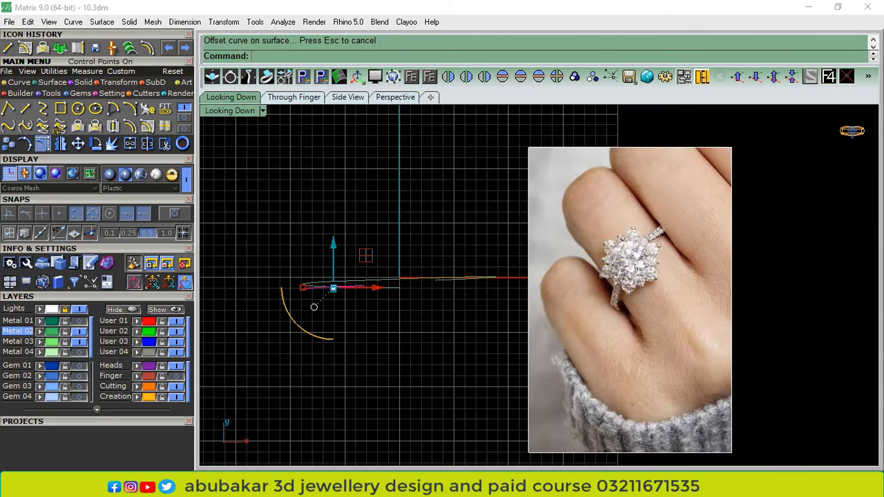
left_click(177, 215)
scroll(387, 303, "up", 5)
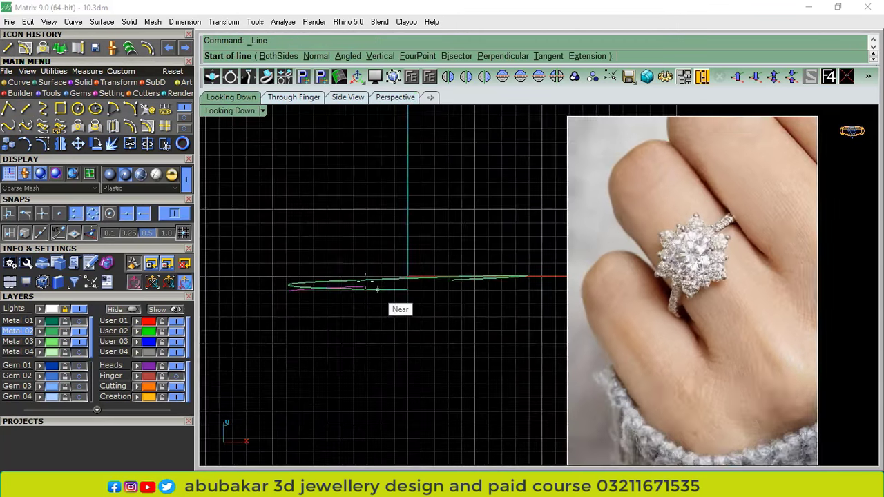
left_click(355, 329)
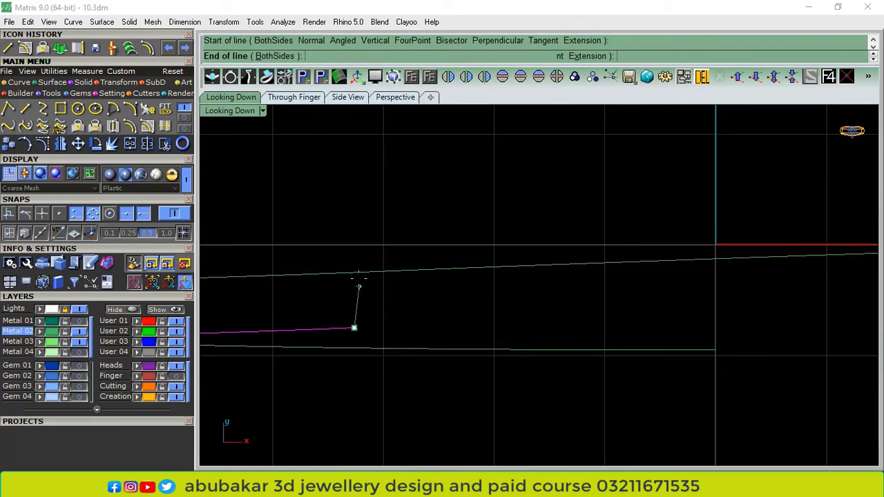
left_click(354, 274)
Draw a second line in Perspective from the pulled curve's lower end to the offset curve
left_click(395, 97)
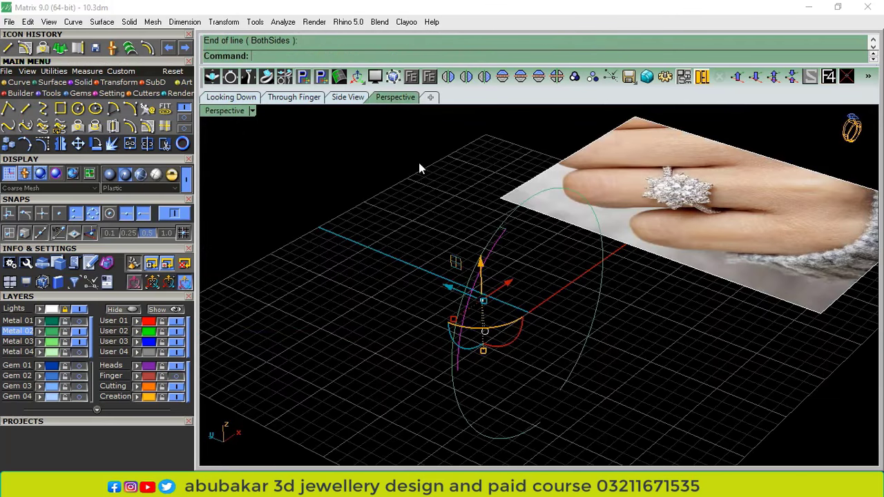
left_click(477, 366)
scroll(457, 390, "up", 8)
right_click(473, 344)
left_click(460, 334)
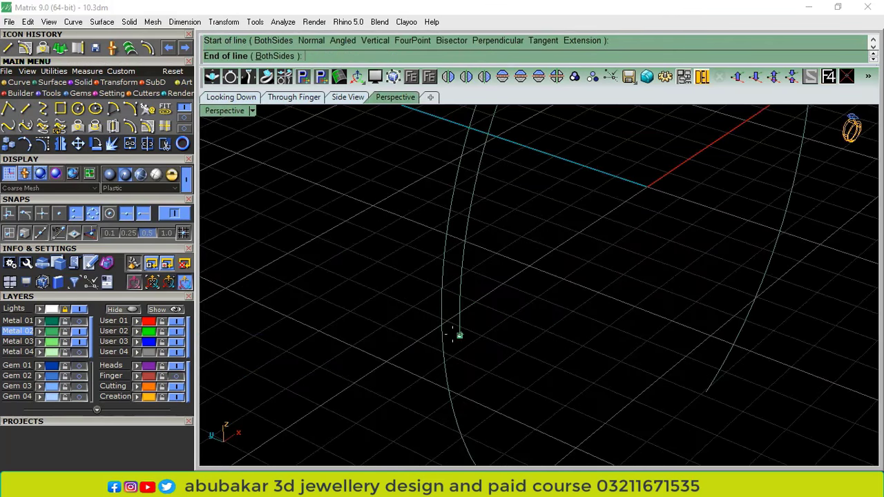
left_click(442, 327)
scroll(414, 378, "down", 8)
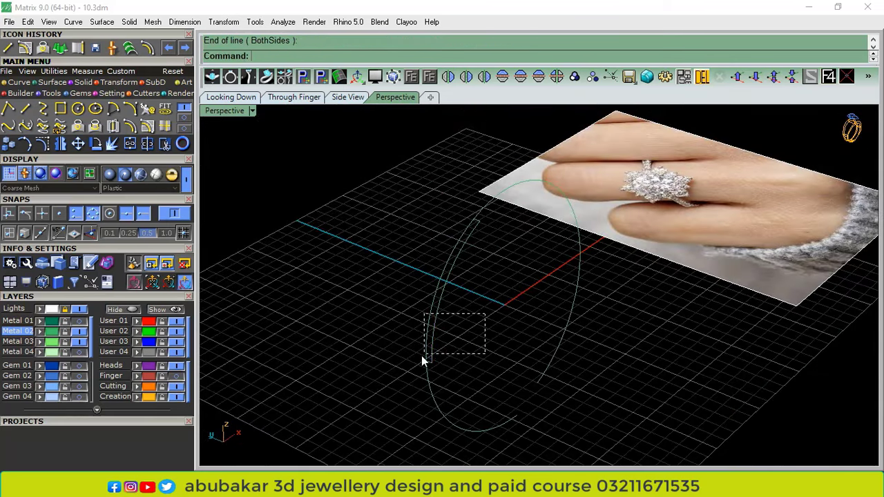
Try to trim the offset curve's excess beyond the connecting lines, and undo the trim
left_click_drag(422, 355, 419, 358)
right_click_drag(552, 338, 510, 301)
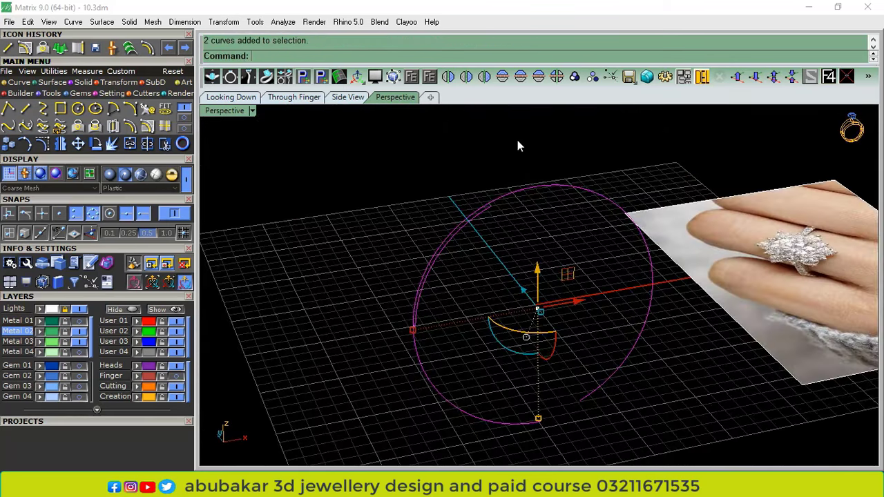
left_click(164, 144)
left_click(581, 188)
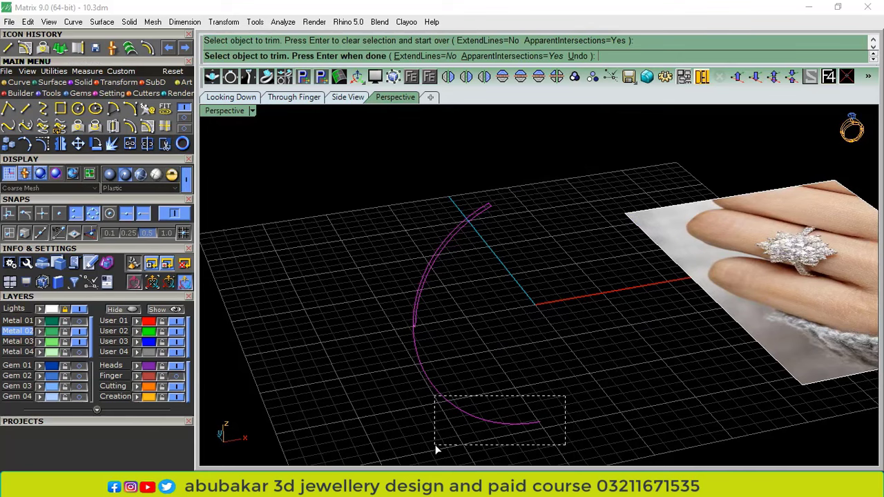
left_click_drag(436, 449, 435, 447)
right_click_drag(441, 344, 431, 368)
scroll(431, 368, "up", 7)
right_click(417, 355)
key("ctrl+z")
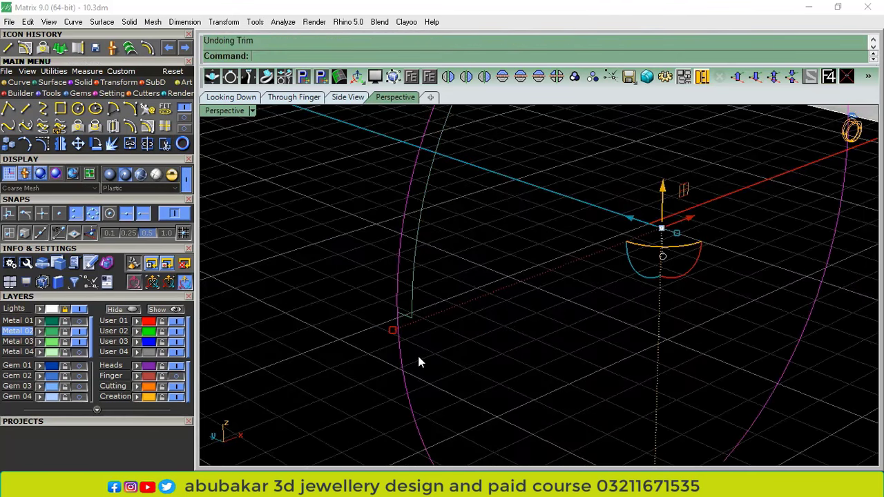
Trim away the offset curve's excess beyond both connecting lines, using all four curves as cutters, to leave a narrow closed strip outline
left_click_drag(469, 274, 395, 371)
scroll(395, 371, "down", 9)
key("ctrl+a")
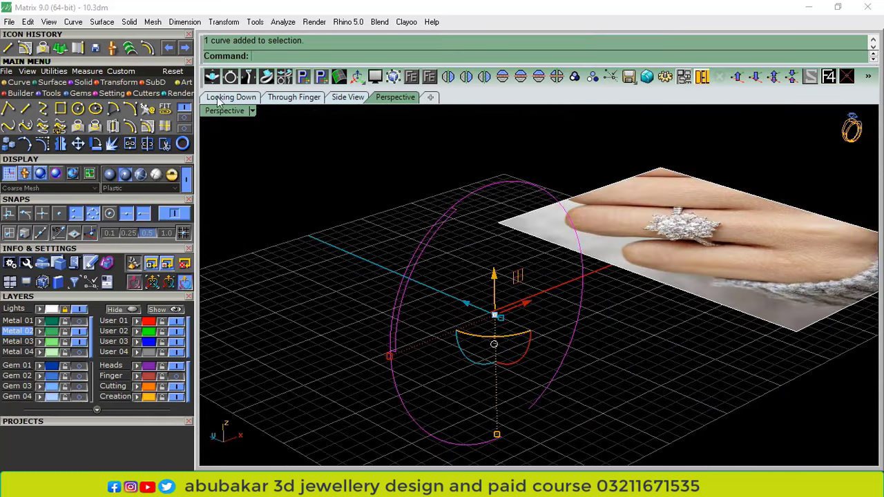
left_click(165, 143)
left_click(417, 394)
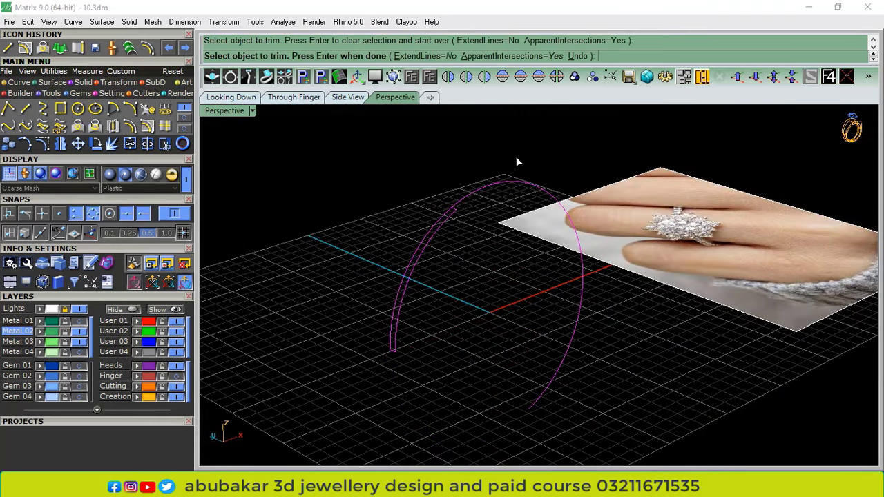
left_click(485, 184)
right_click(464, 276)
scroll(455, 213, "up", 7)
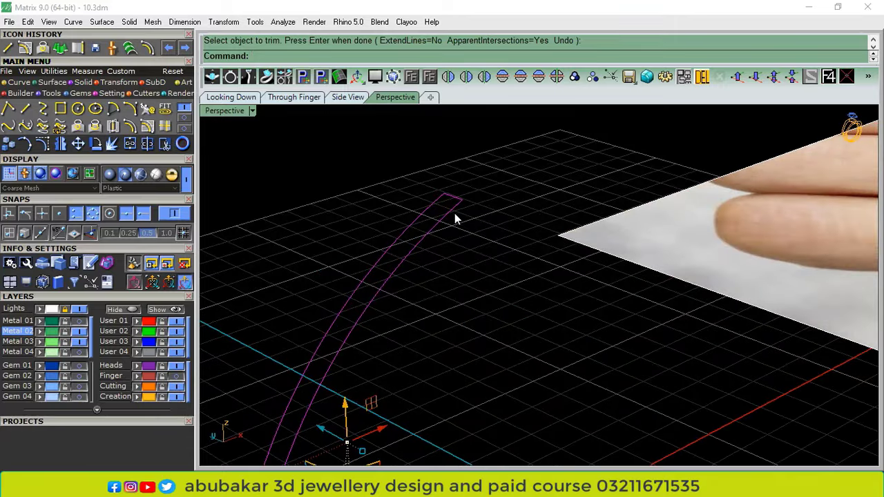
scroll(454, 213, "down", 5)
Create a curve-network surface from the four strip outline curves with edge and interior tolerances of 0.01
left_click(70, 91)
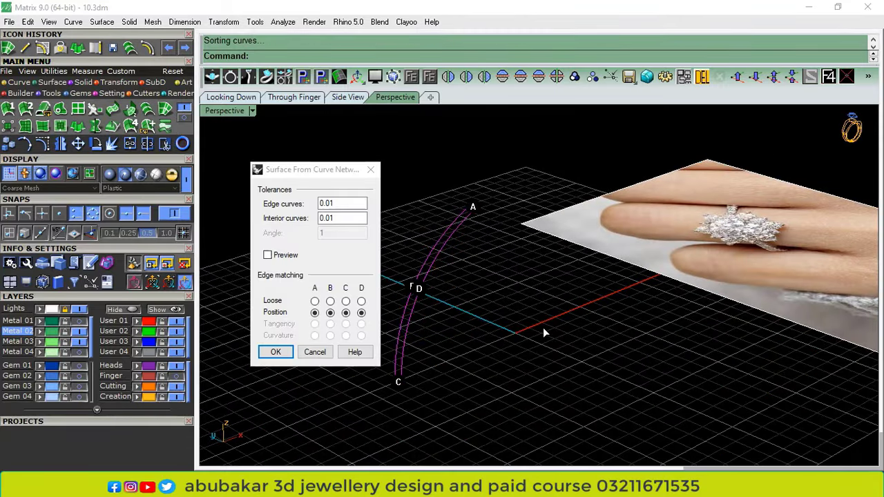
key("Return")
scroll(464, 250, "up", 3)
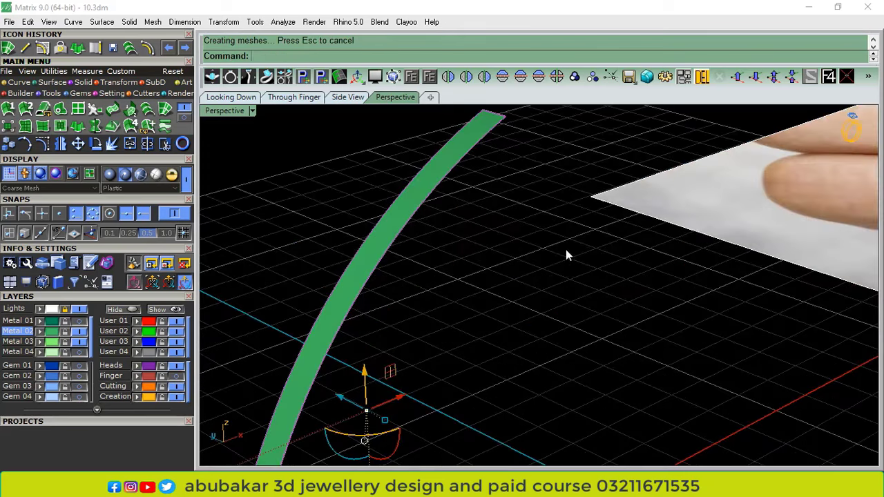
Select the strip surface and display the Finger, Metal 01 and Metal 04 layers locked as references in the Through Finger view
left_click(716, 77)
left_click_drag(253, 387, 251, 385)
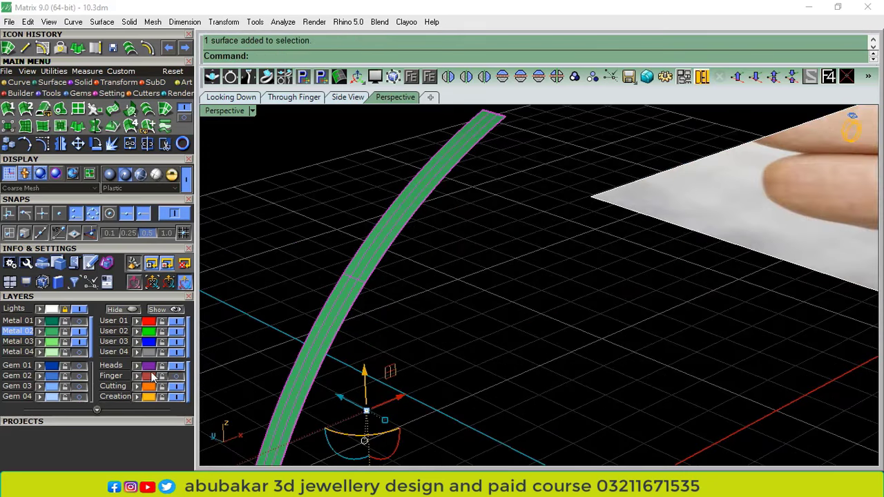
left_click(175, 375)
left_click(293, 97)
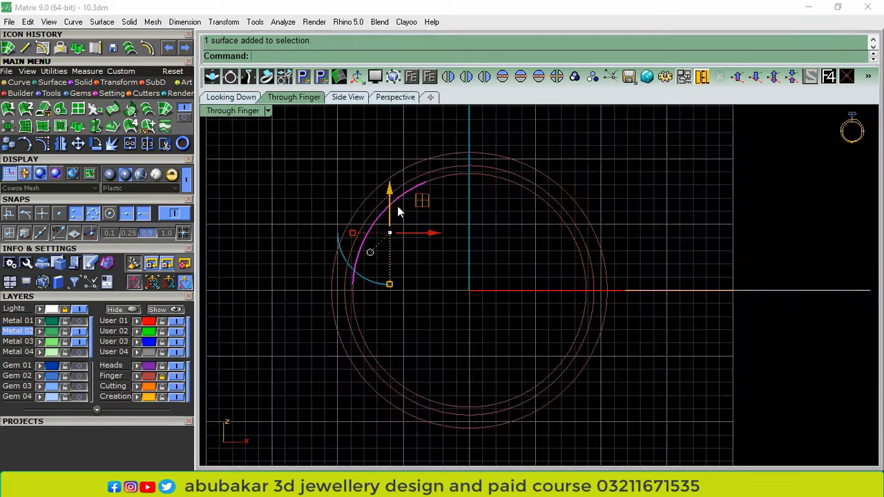
left_click(65, 323)
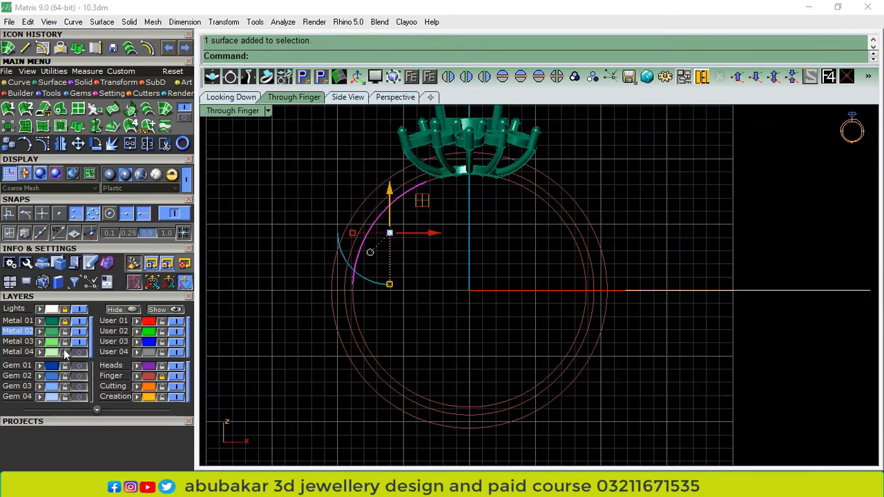
left_click(66, 352)
scroll(367, 212, "up", 3)
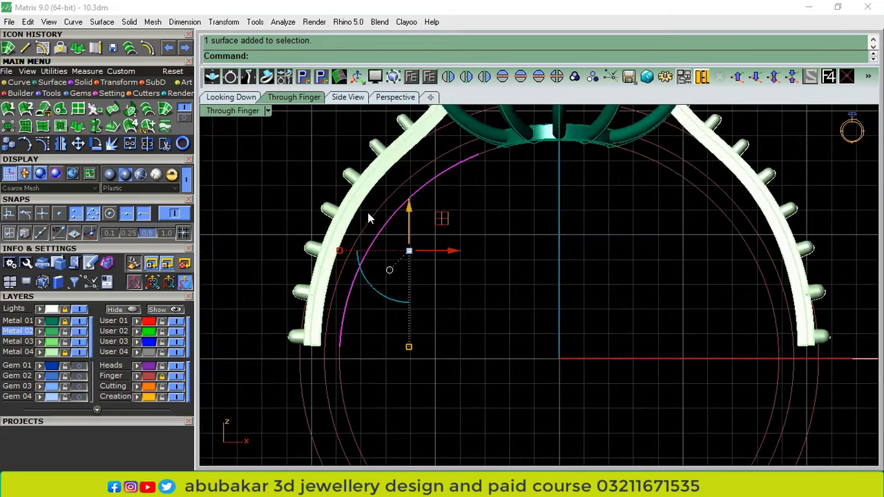
Offset the strip surface outward toward the gem-set shank by a distance of 0.5 as a solid, deleting the input surface
left_click(868, 76)
left_click(789, 90)
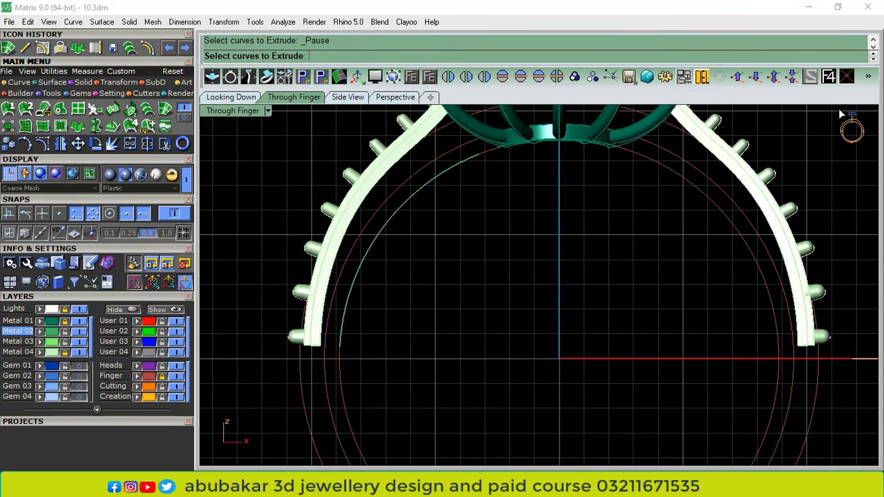
scroll(445, 174, "up", 3)
left_click_drag(434, 173, 400, 198)
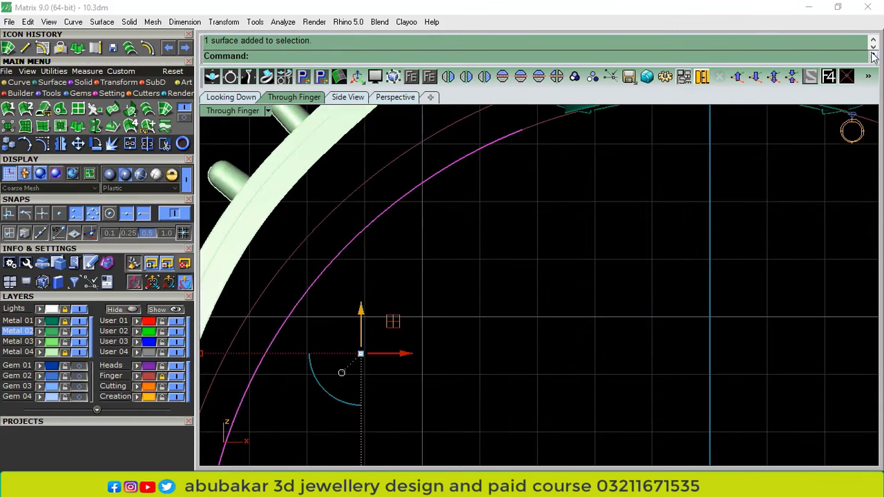
left_click(868, 77)
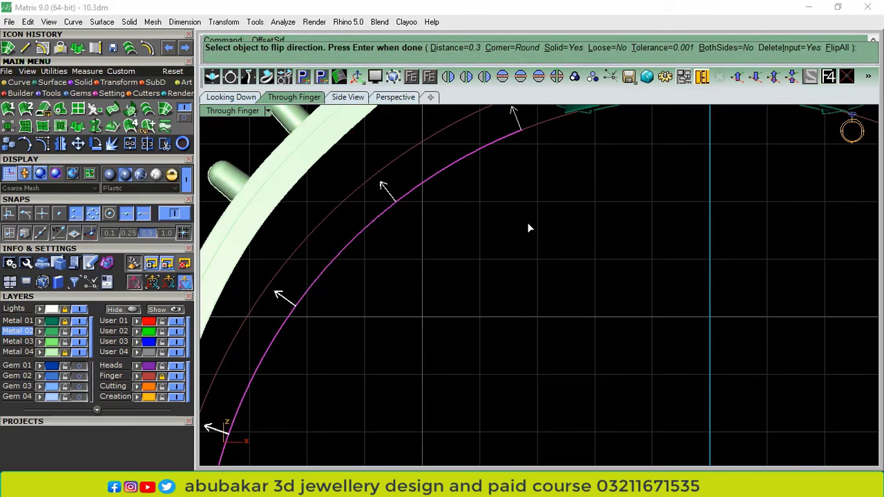
key("Return")
key("Return")
left_click(472, 287)
scroll(389, 194, "down", 8)
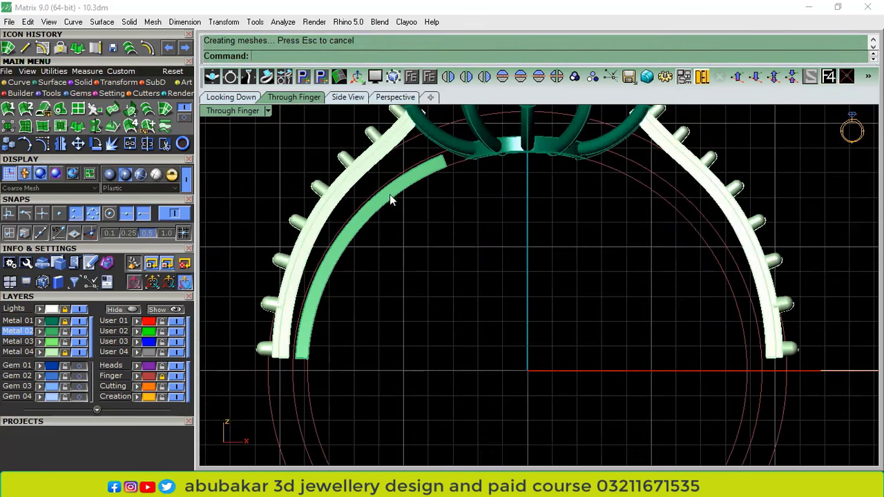
scroll(283, 328, "up", 4)
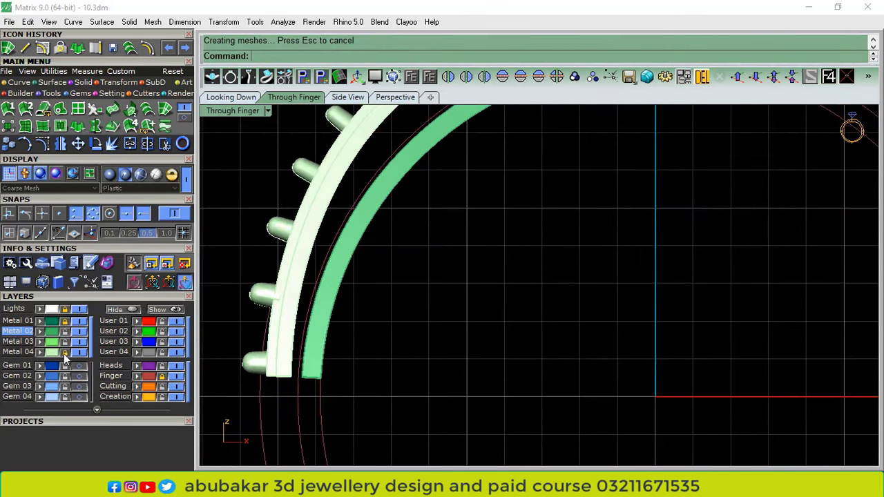
scroll(386, 245, "down", 4)
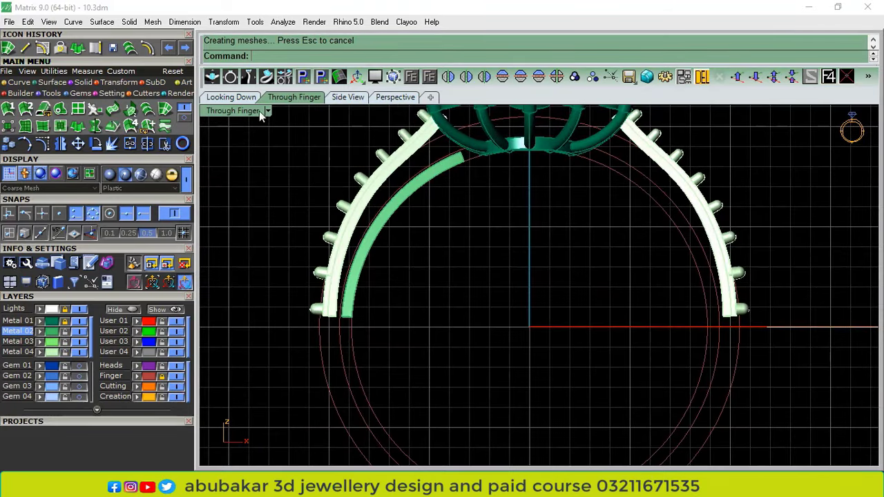
Extract a copy of the solid strip's end face nearest the ring head in the Perspective view
left_click(393, 97)
scroll(487, 198, "up", 5)
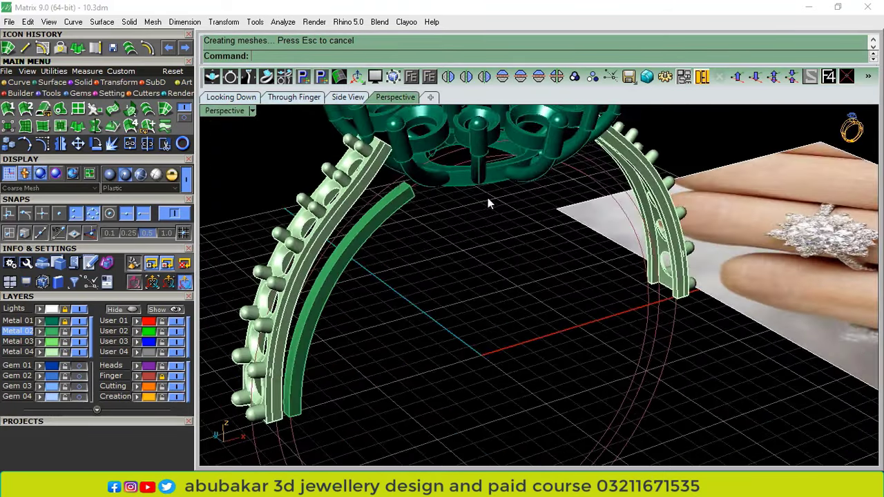
scroll(508, 177, "down", 6)
right_click_drag(487, 203, 303, 129)
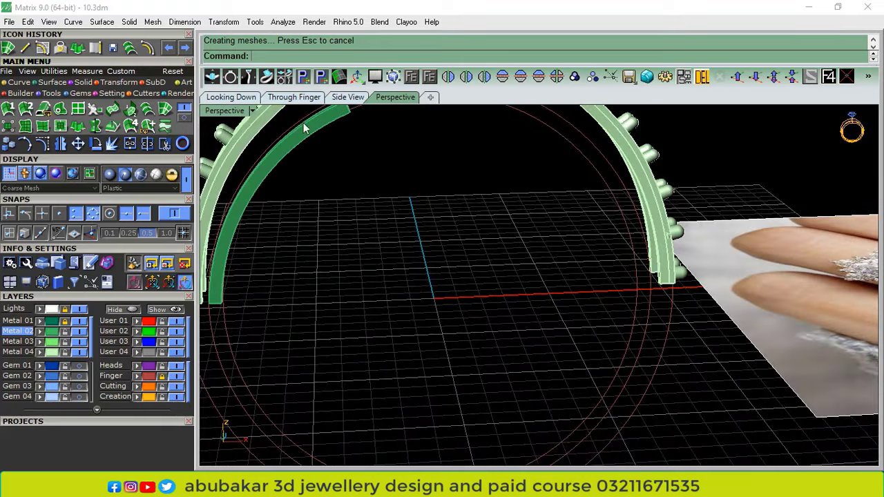
left_click(84, 82)
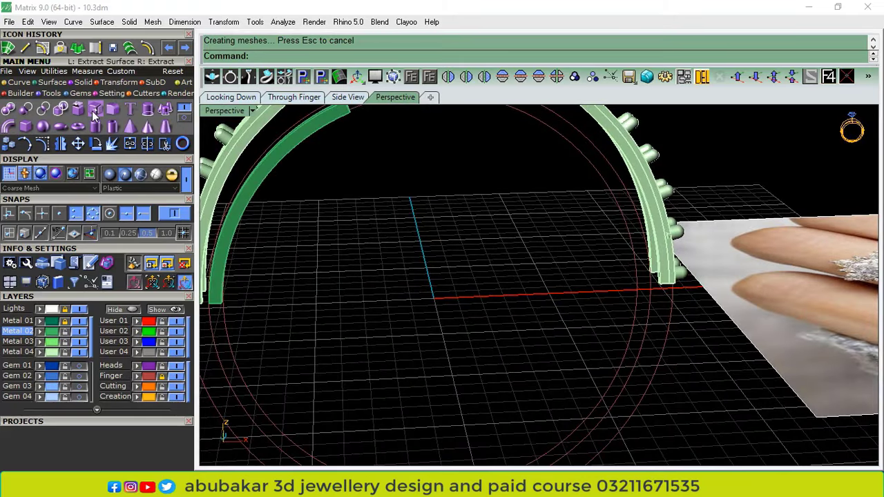
left_click(95, 115)
scroll(421, 275, "down", 2)
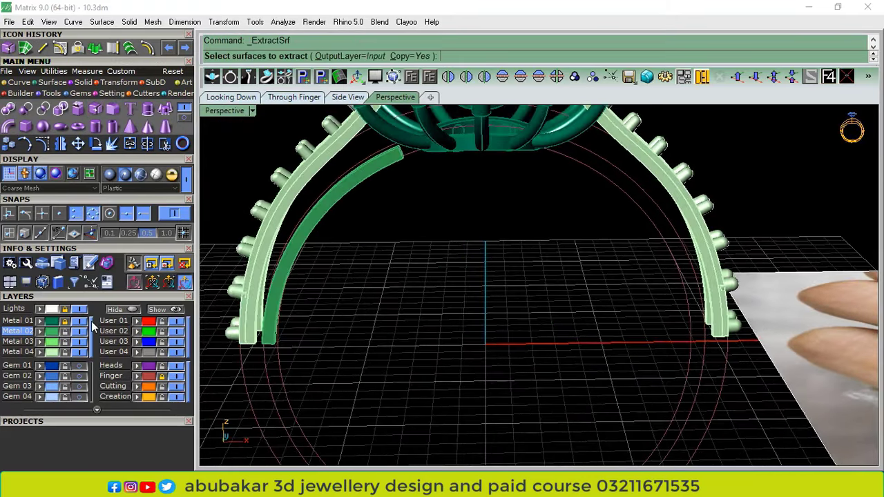
scroll(350, 207, "up", 6)
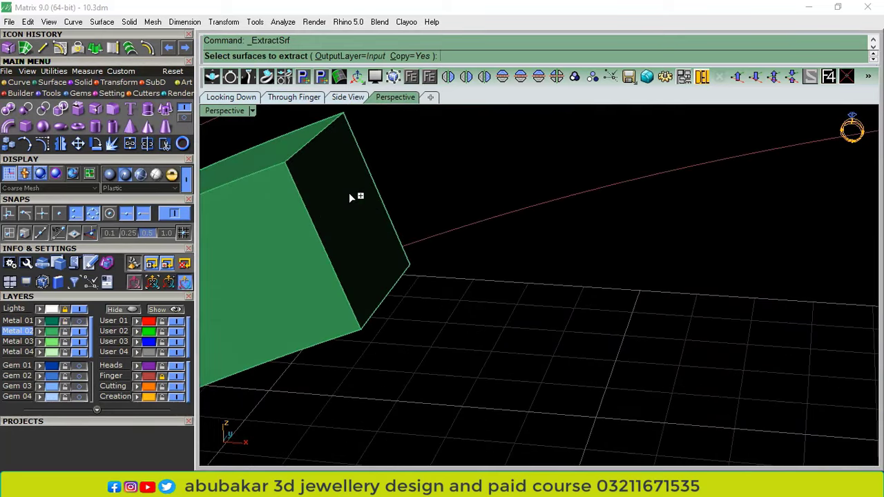
left_click(350, 197)
key("Return")
scroll(389, 256, "down", 3)
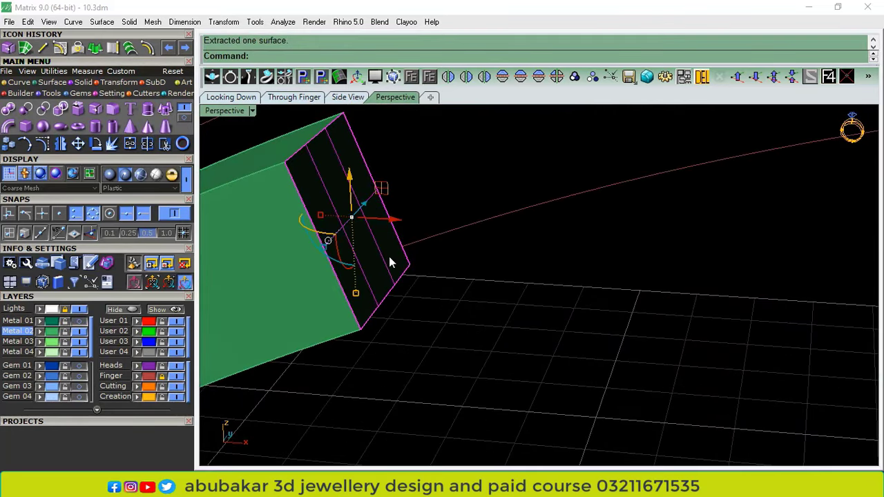
Show the Metal 01 head and offset the extracted end face 1.0 toward it as a solid extension, deleting the input face
left_click(66, 322)
scroll(480, 267, "down", 6)
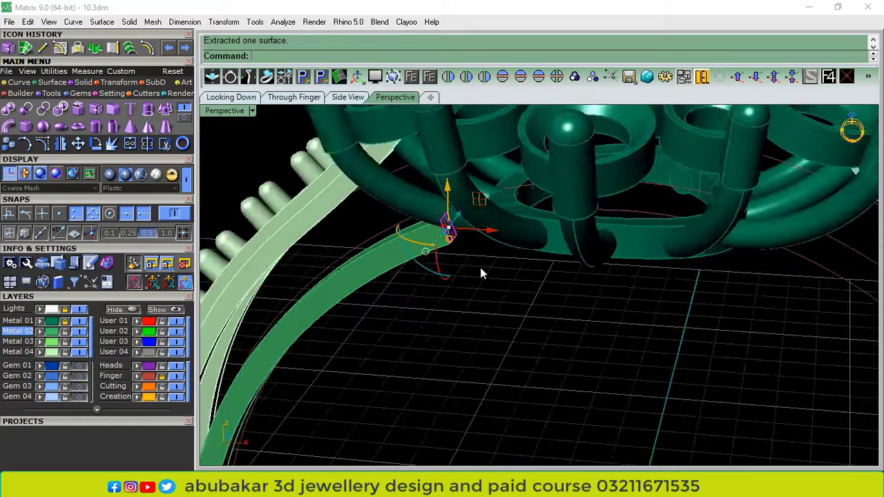
right_click_drag(480, 267, 543, 246)
scroll(481, 222, "up", 4)
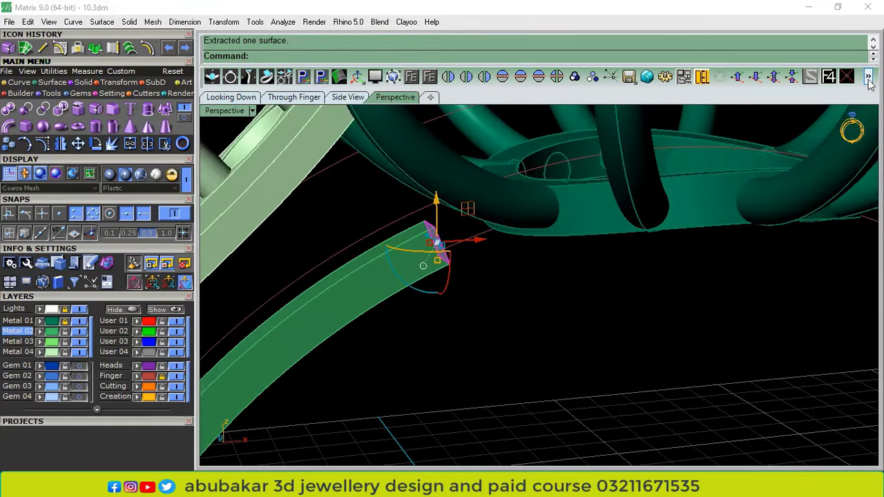
left_click(870, 77)
left_click(780, 111)
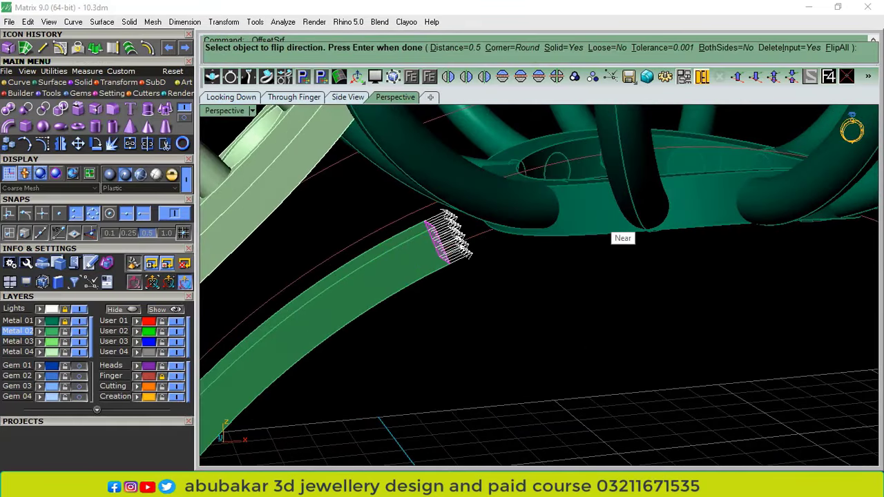
key("Return")
scroll(524, 221, "up", 3)
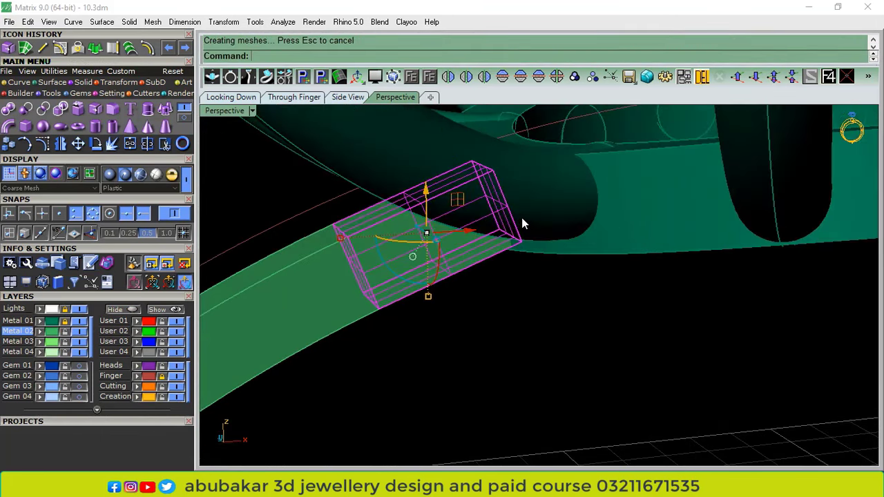
left_click(320, 77)
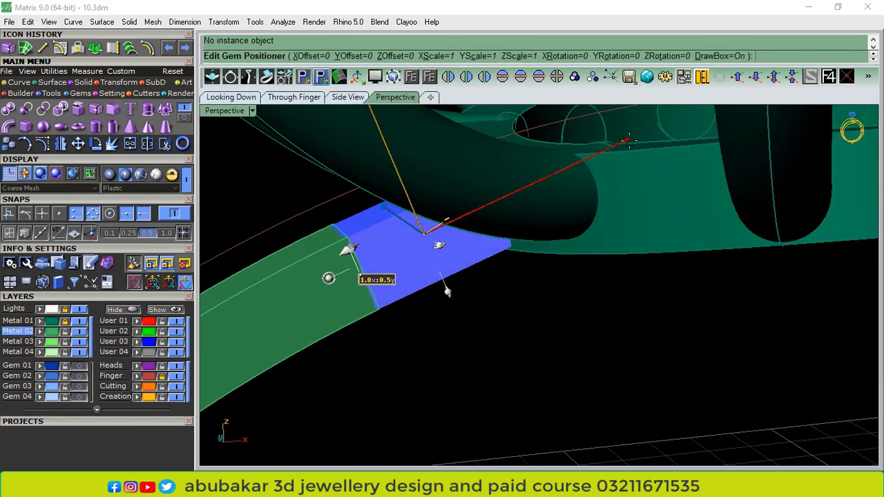
key("Escape")
Mirror the inner strip and its end extension across the X axis to the other side of the band
scroll(442, 224, "down", 5)
right_click_drag(462, 230, 384, 242)
left_click(404, 243)
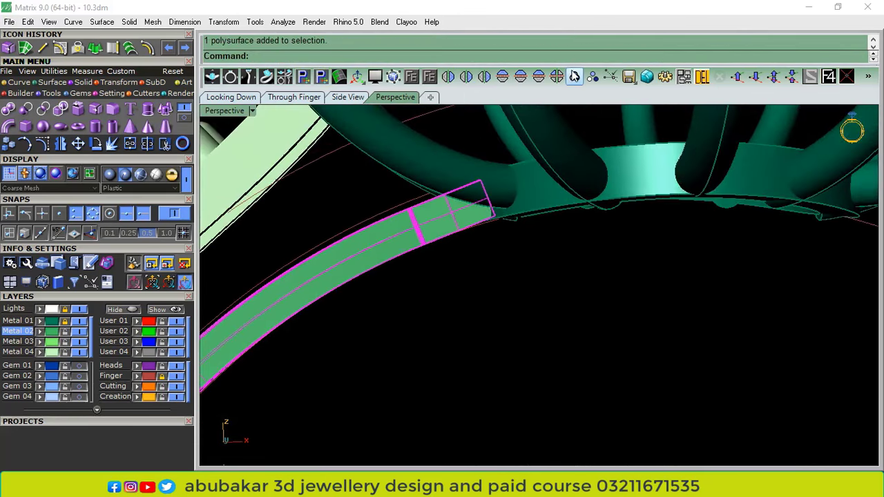
left_click(575, 76)
left_click(504, 78)
scroll(558, 186, "down", 6)
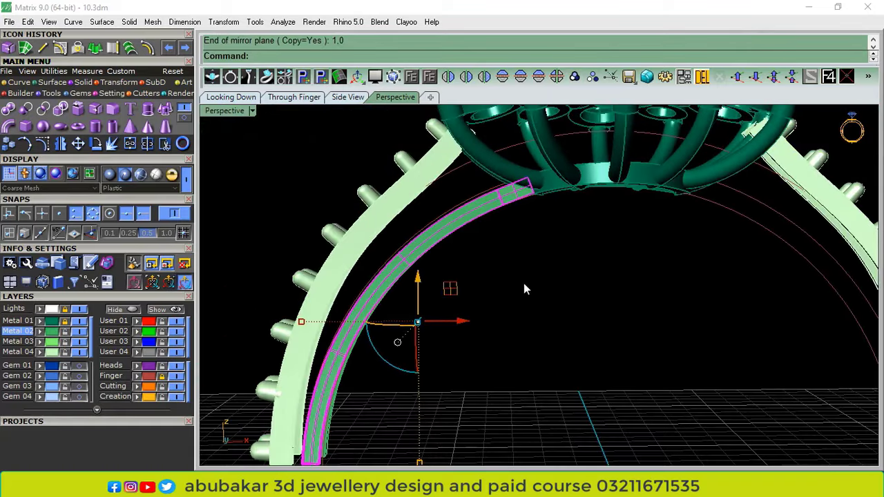
right_click_drag(523, 289, 649, 359)
left_click(595, 322)
scroll(595, 322, "down", 6)
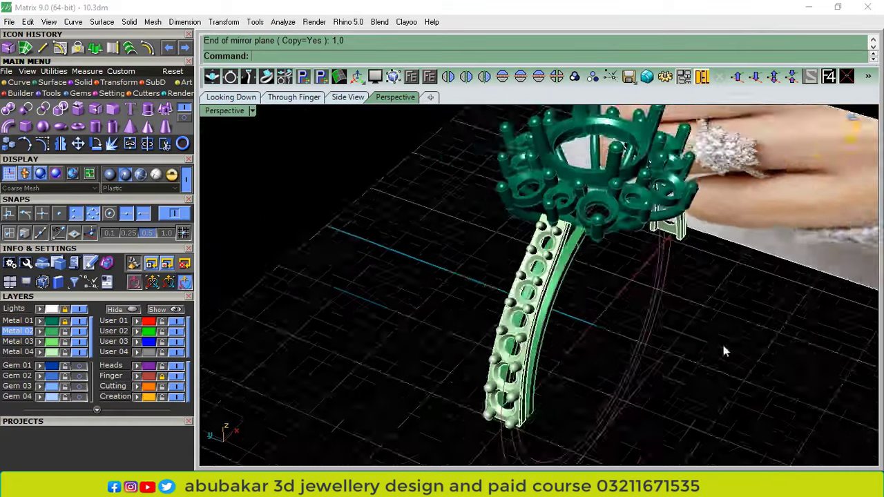
right_click_drag(723, 346, 661, 328)
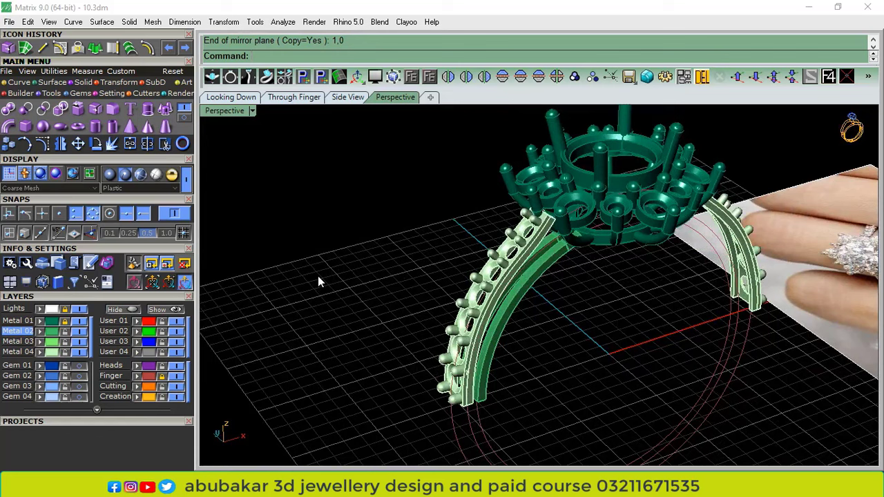
Hide the Lights layer and move the gem-set shank half with both inner strips to the Metal 02 layer
left_click(79, 310)
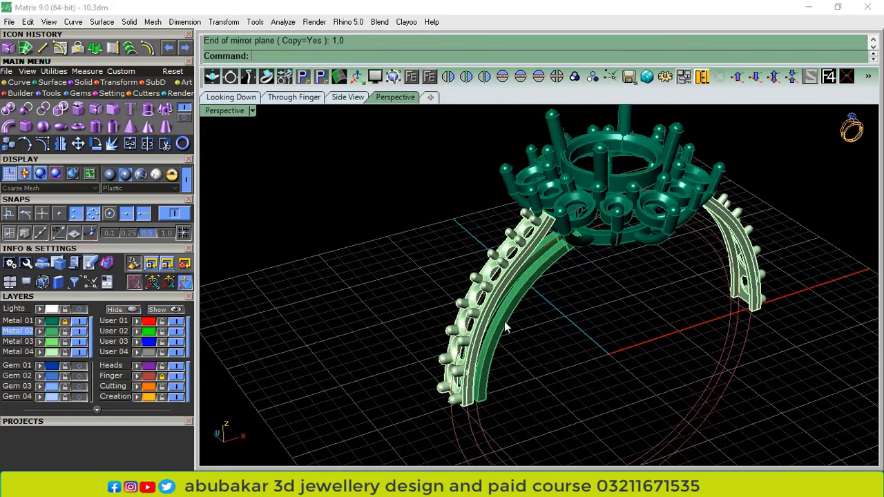
left_click_drag(538, 321, 443, 370)
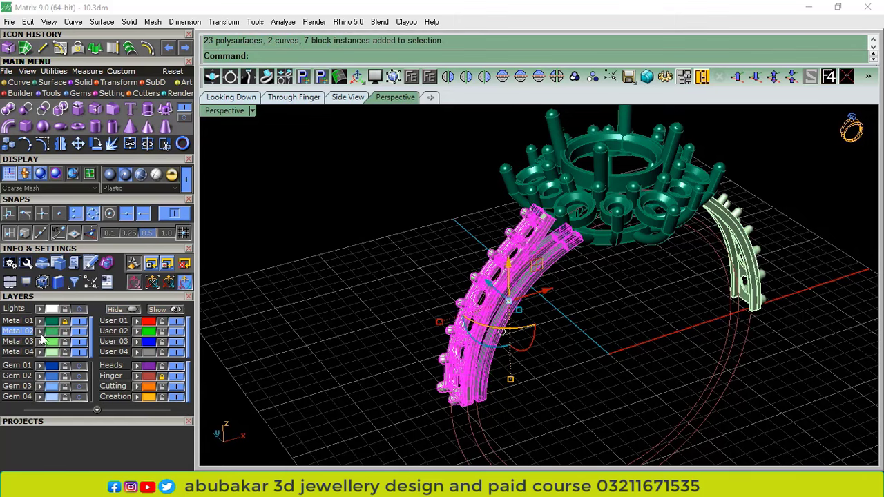
left_click(41, 332)
left_click(693, 267)
right_click_drag(692, 267, 448, 279)
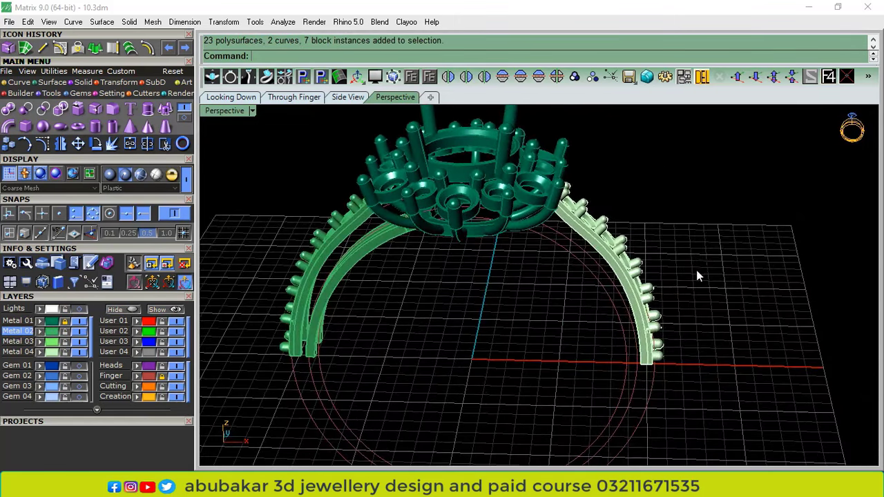
Delete the opposite gem-set shank half that has no inner strips and show the Gem 02 layer
left_click_drag(696, 276, 626, 318)
left_click(78, 377)
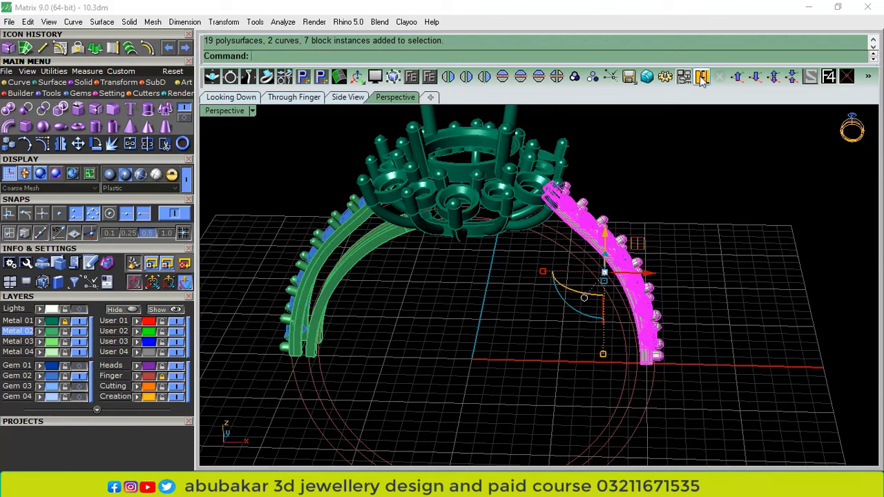
key("Delete")
right_click_drag(406, 293, 461, 294)
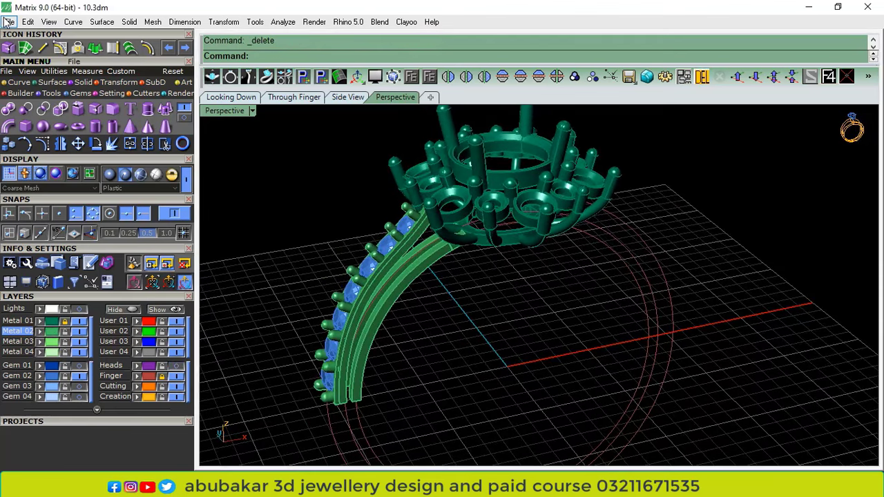
Save the file and hide the Finger layer's guide circles
left_click(9, 22)
left_click(64, 121)
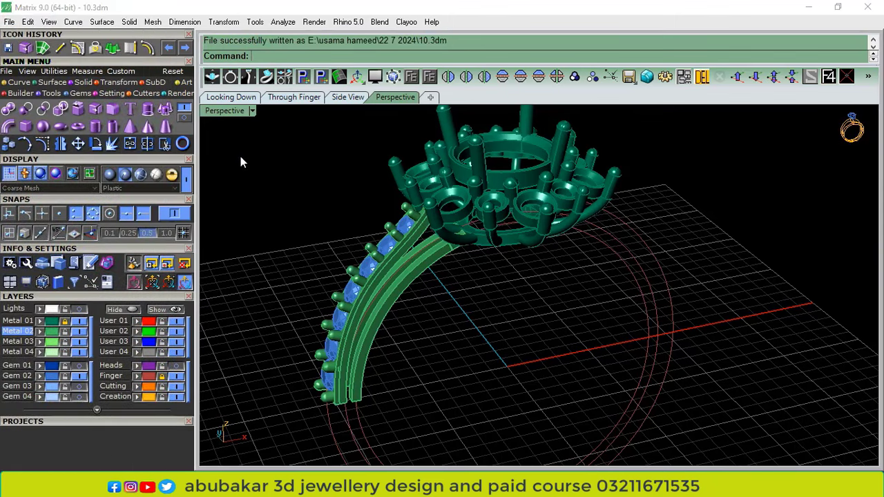
left_click(179, 377)
right_click_drag(355, 373, 467, 294)
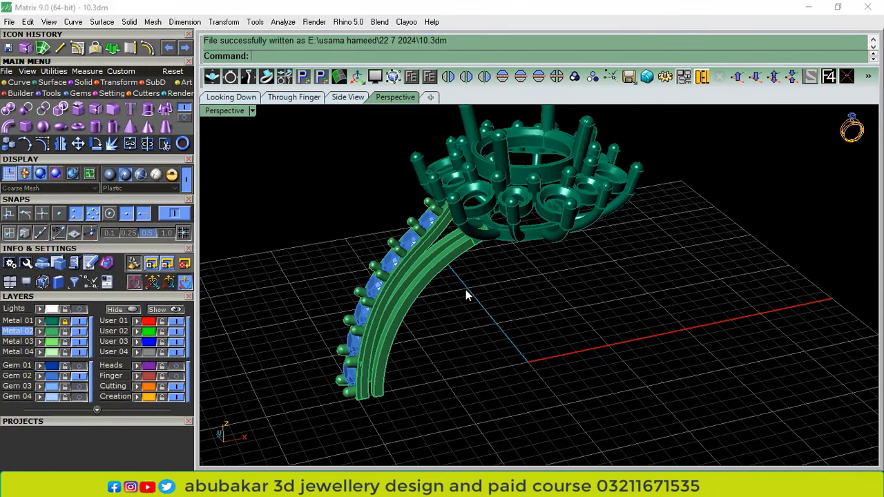
Draw a line from the gem-set shank's inner edge to the inner strip's lower edge near the head and assign it to Metal 04
left_click(60, 47)
scroll(464, 243, "up", 4)
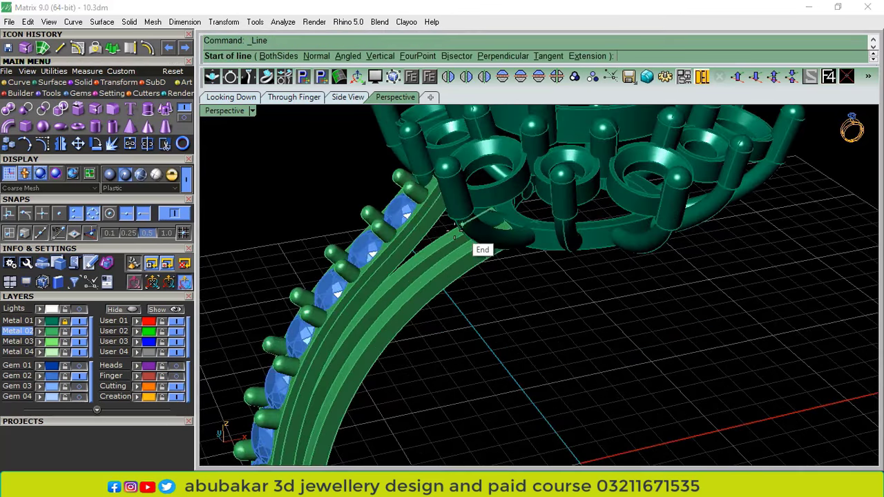
left_click(436, 233)
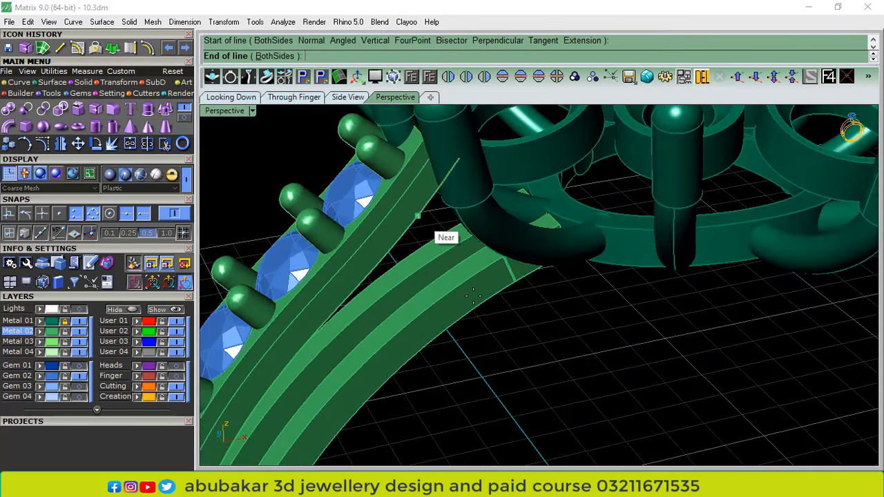
left_click(479, 311)
left_click(428, 237)
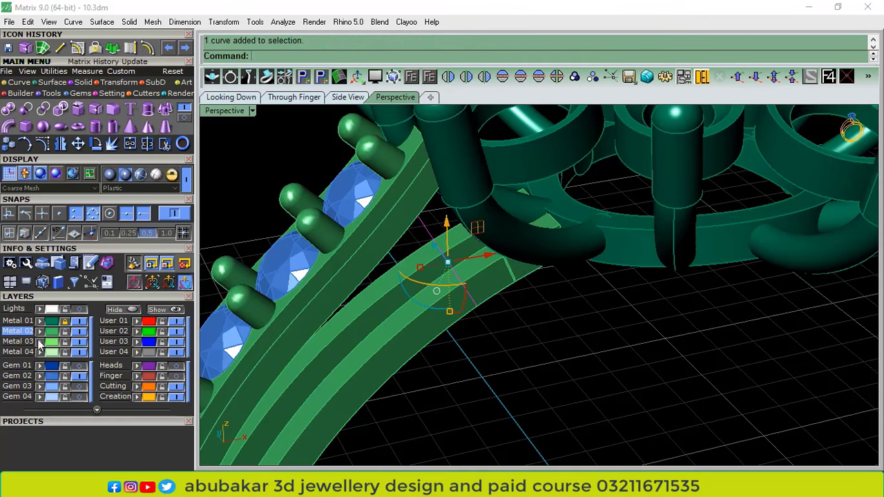
left_click(40, 353)
right_click_drag(461, 370, 497, 337)
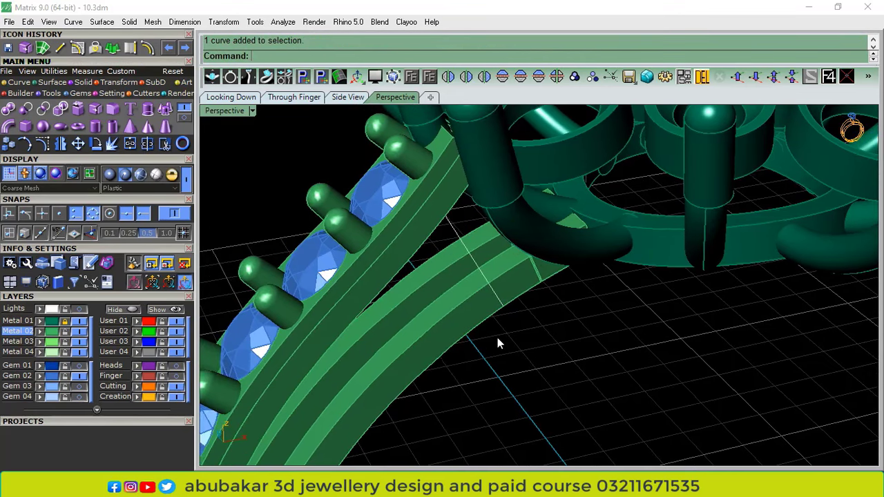
Delete the connecting line between the gem-set shank and the inner strip
scroll(485, 336, "up", 2)
right_click(485, 336)
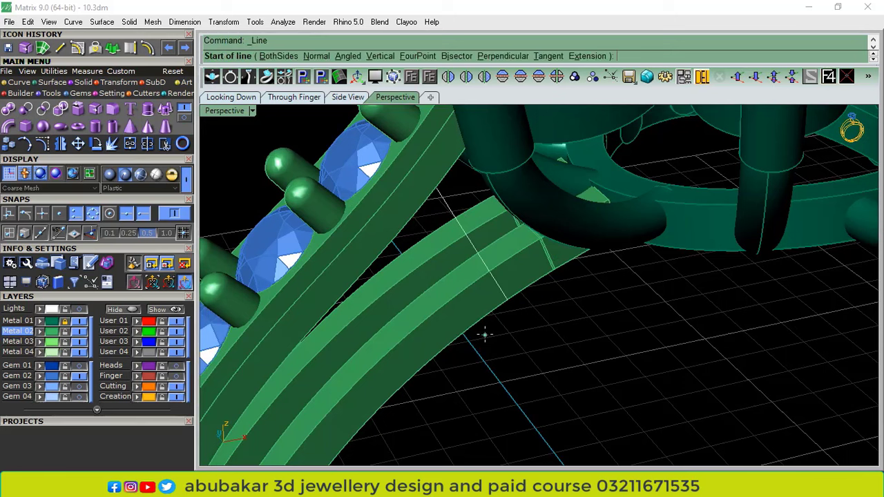
key("Escape")
left_click(445, 204)
key("Delete")
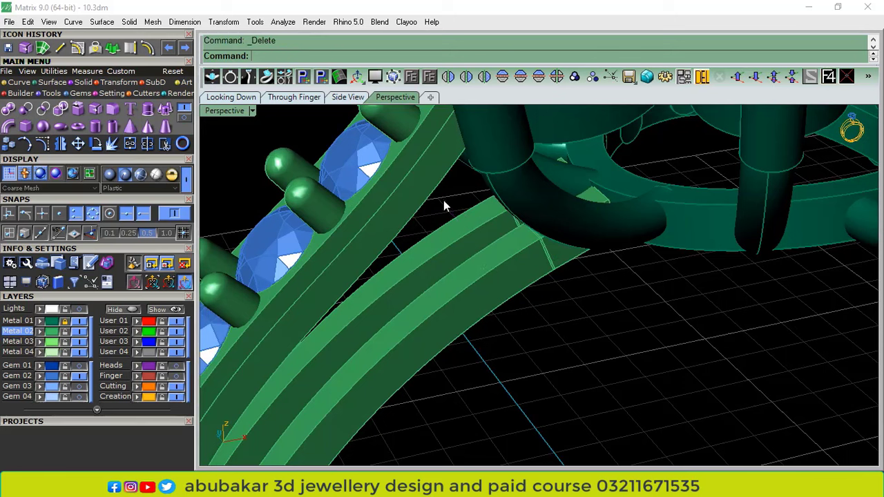
Draw two lines near the head from the gem-set shank's inner edge to the inner strip's lower edge
right_click(447, 203)
left_click(414, 168)
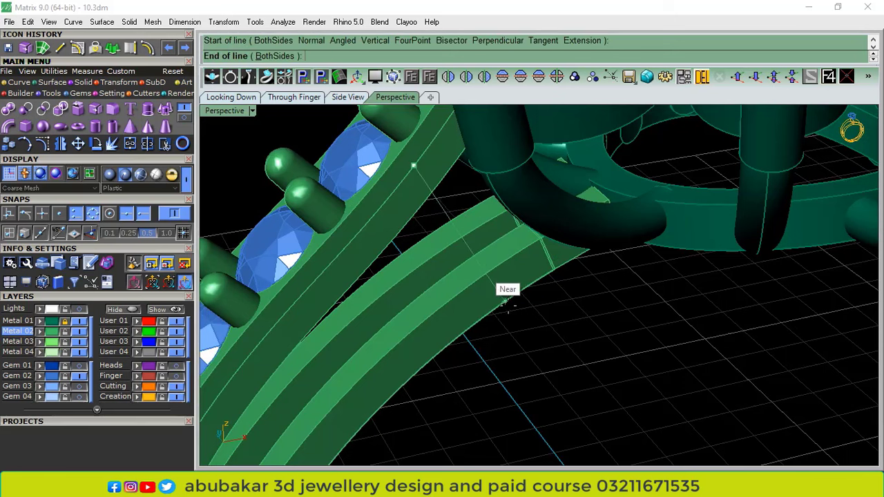
left_click(507, 302)
right_click(462, 339)
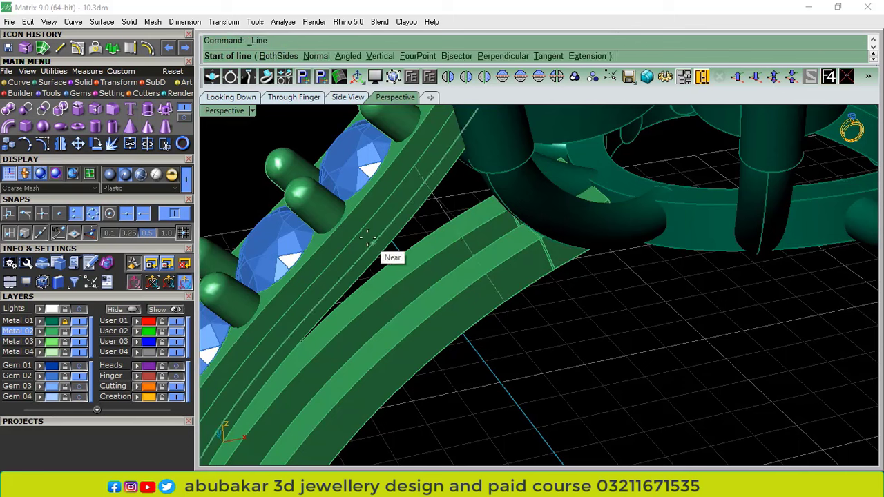
left_click(366, 233)
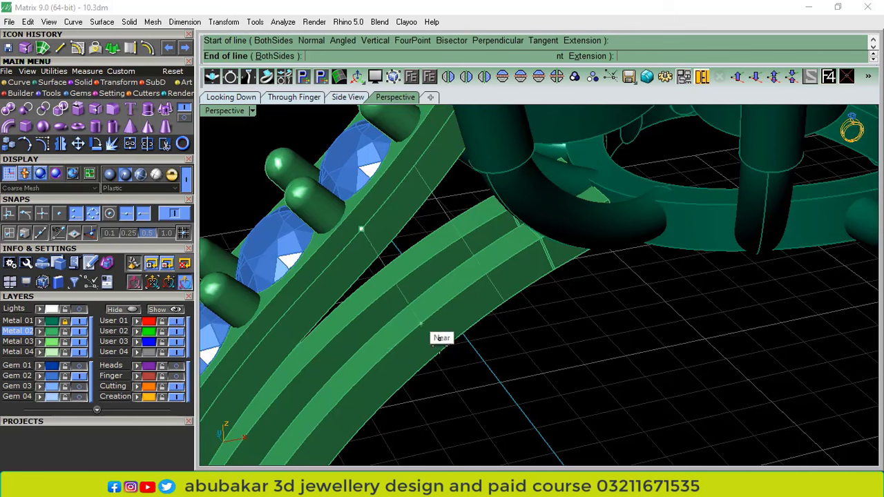
left_click(397, 253)
Assign the two connecting lines near the head to the Metal 04 layer
left_click(379, 260)
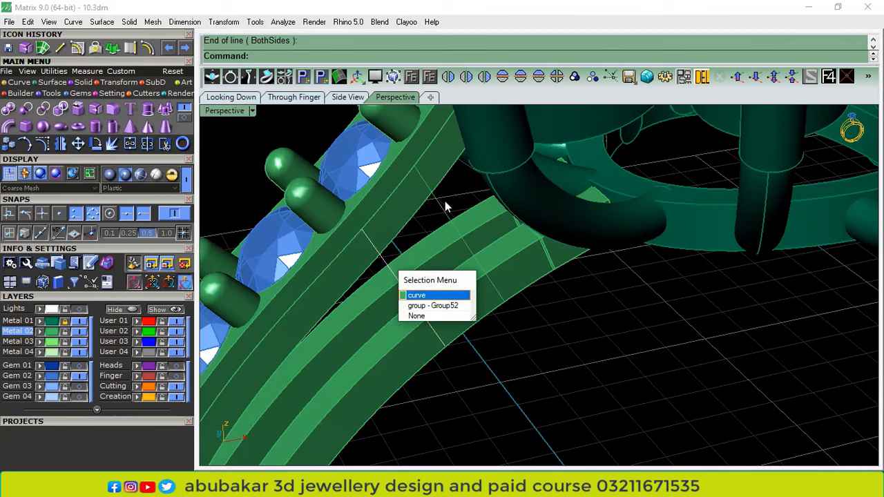
left_click(417, 295)
scroll(395, 270, "up", 3)
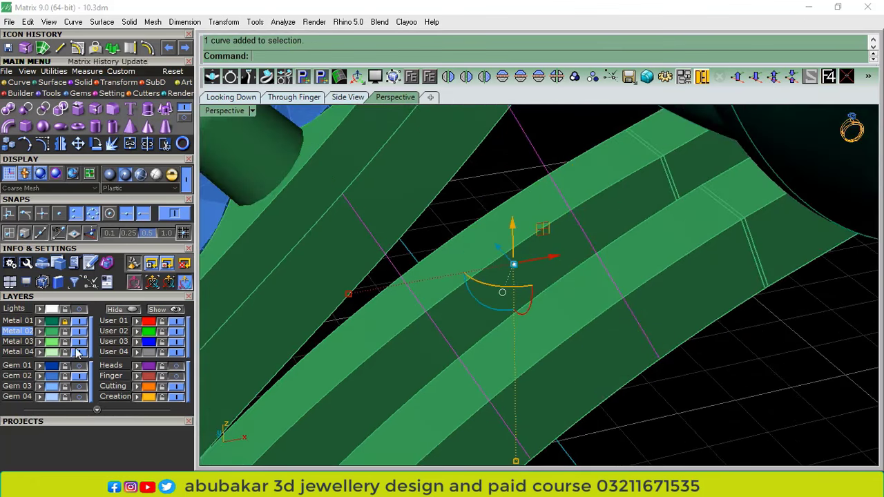
left_click(15, 352)
scroll(601, 171, "down", 4)
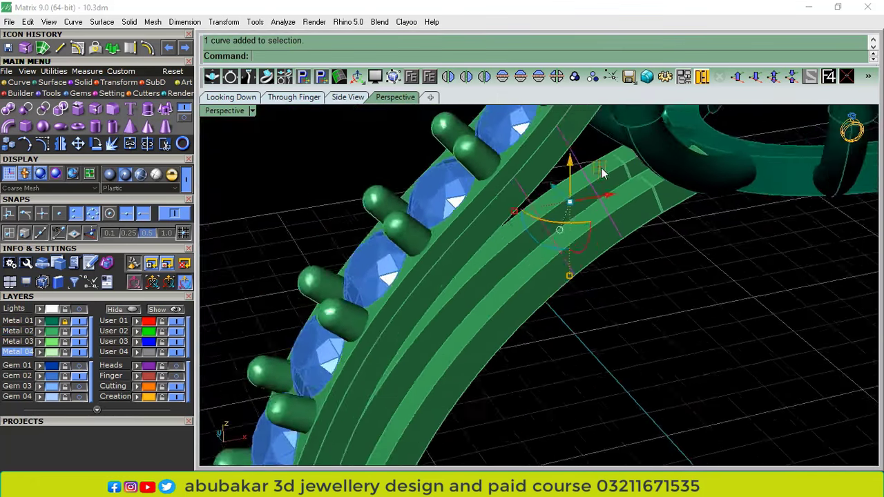
left_click(629, 281)
Draw a line from the inner strip's edge to the gem-set shank at mid-shank and hide the Gem 02 layer
right_click_drag(629, 282, 477, 264)
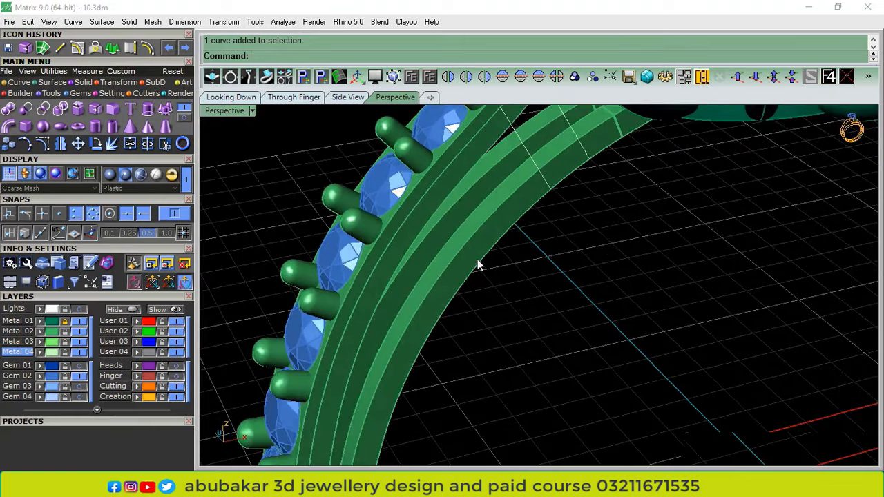
scroll(477, 265, "up", 1)
right_click(463, 278)
left_click(468, 283)
scroll(404, 236, "up", 4)
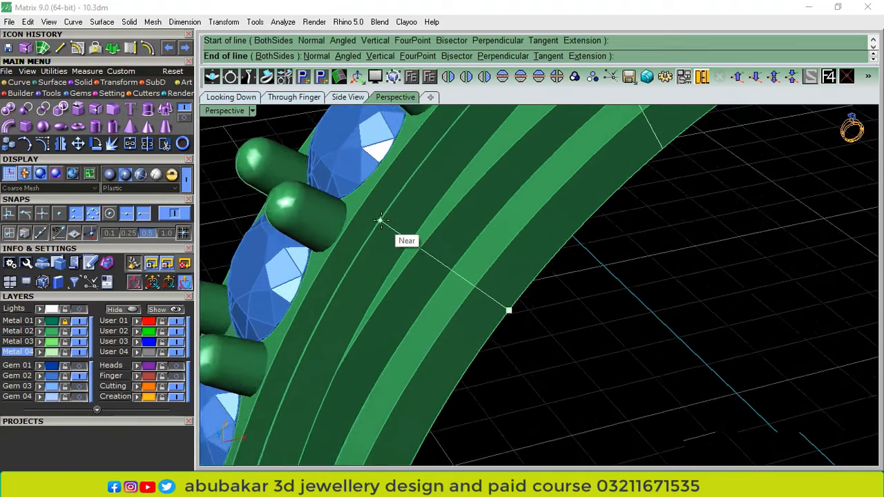
left_click(77, 377)
scroll(507, 241, "down", 4)
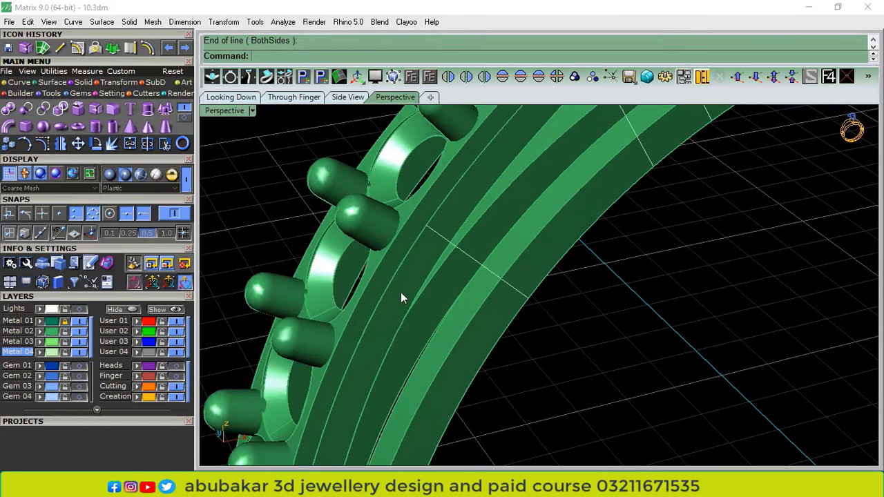
Draw a second connecting line just below the mid-shank line, from the gem-set shank to the inner strip's edge
scroll(400, 292, "up", 2)
right_click(400, 292)
left_click(385, 284)
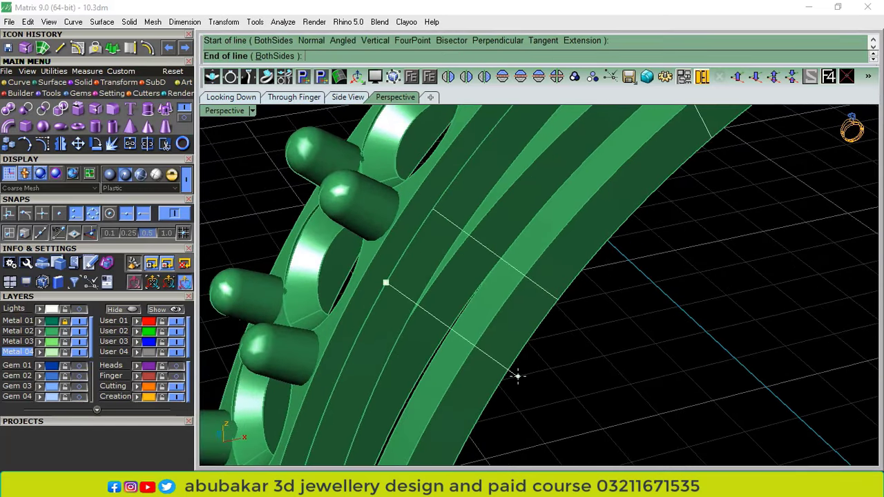
left_click(509, 367)
Draw a line along the shank's bottom end from the gem-set part's face to the inner strip's outer corner
scroll(554, 193, "down", 5)
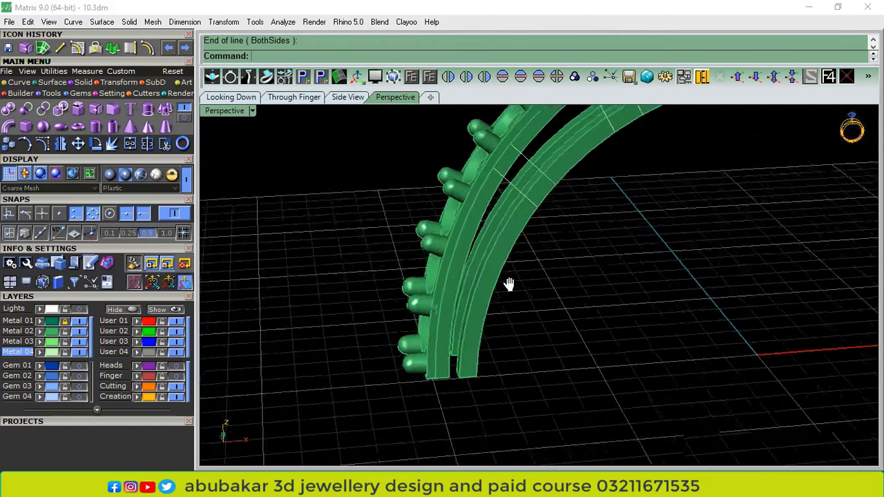
scroll(494, 346, "up", 5)
right_click(438, 361)
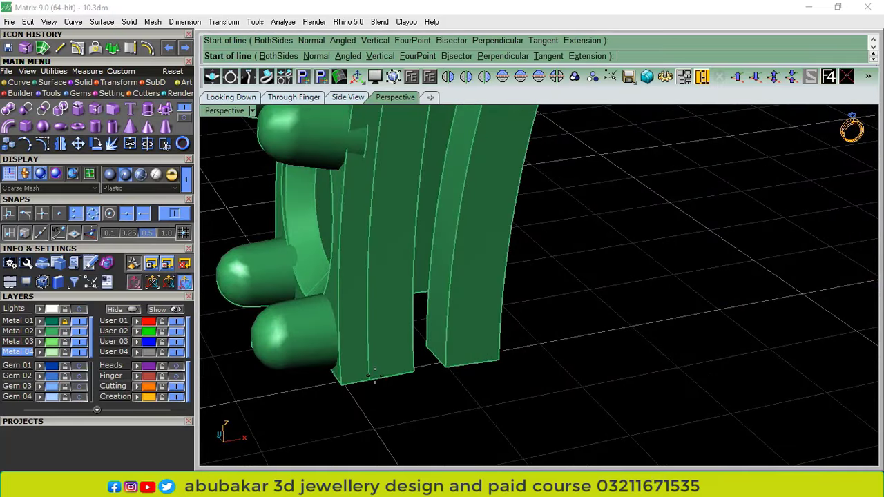
left_click(369, 379)
left_click(499, 360)
Draw a second connecting line between the gem-set shank and the inner strip just above the bottom end
right_click(516, 286)
left_click(504, 278)
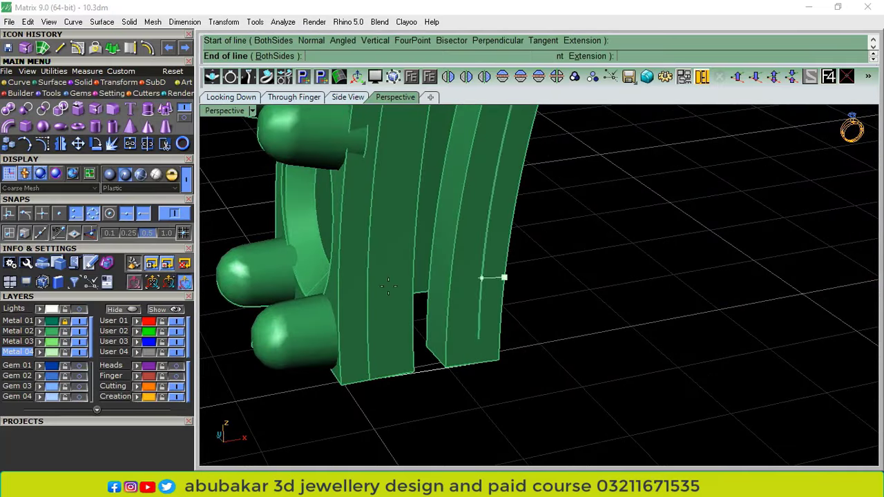
left_click(371, 293)
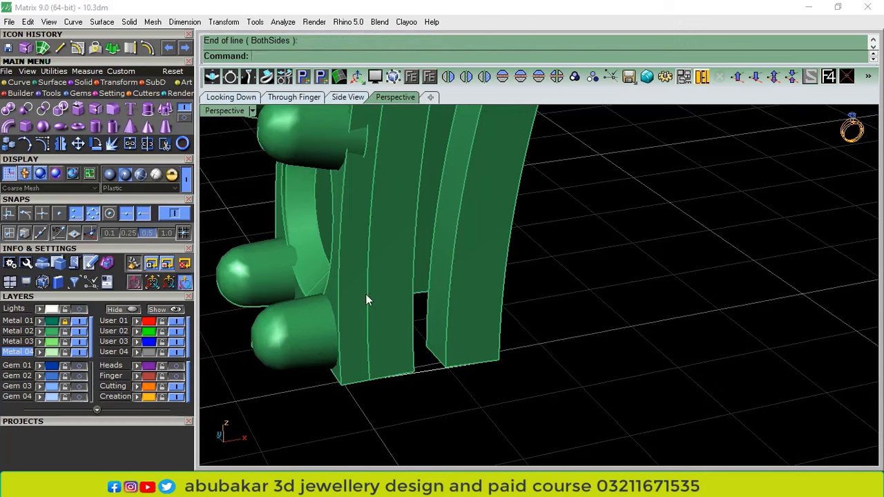
right_click(372, 306)
left_click(368, 306)
left_click(502, 295)
scroll(439, 352, "down", 7)
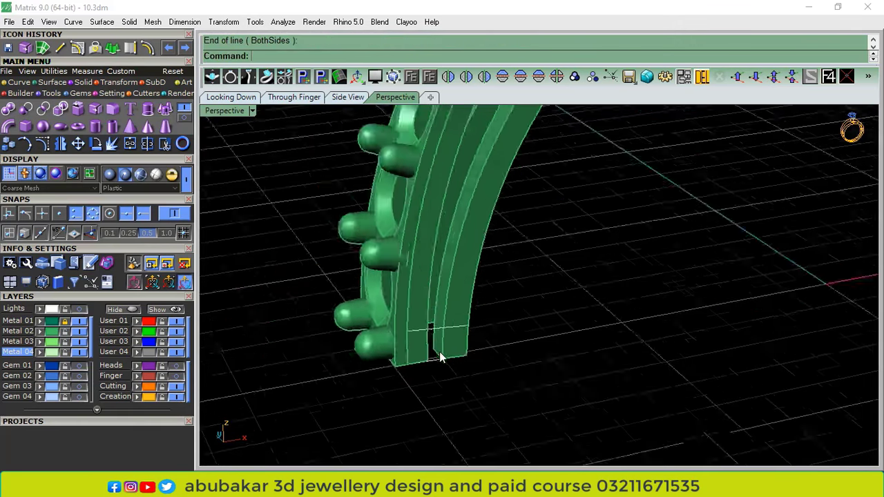
Lock the Metal 02 layer and delete the two connecting lines at mid-shank
right_click_drag(510, 293, 506, 295, "shift")
scroll(475, 278, "up", 4)
scroll(483, 274, "down", 4)
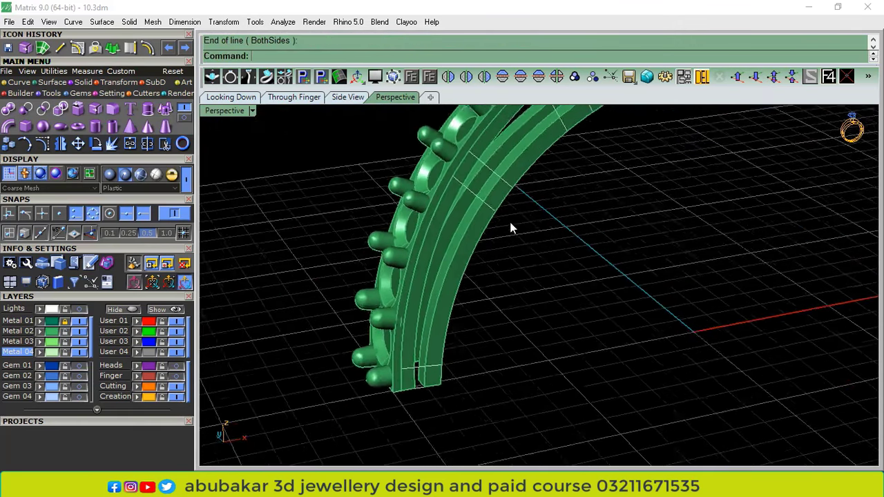
scroll(509, 218, "up", 4)
scroll(511, 221, "up", 3)
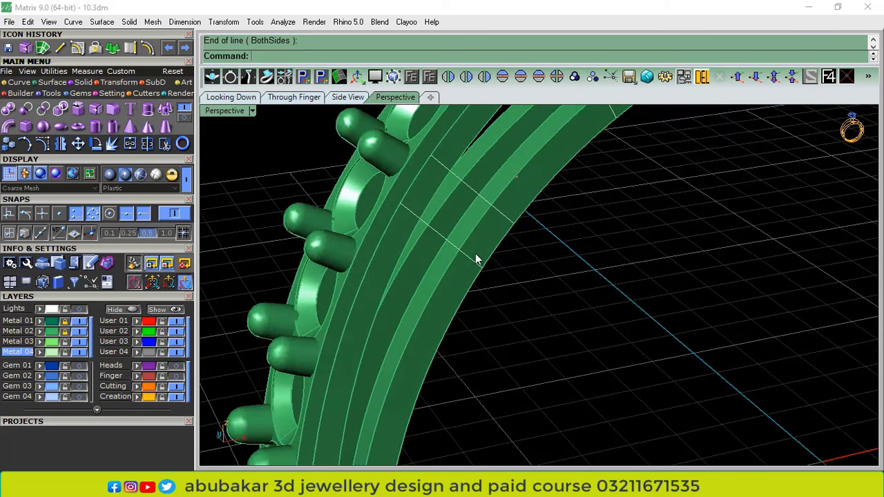
left_click(454, 283)
scroll(455, 283, "down", 4)
key("Delete")
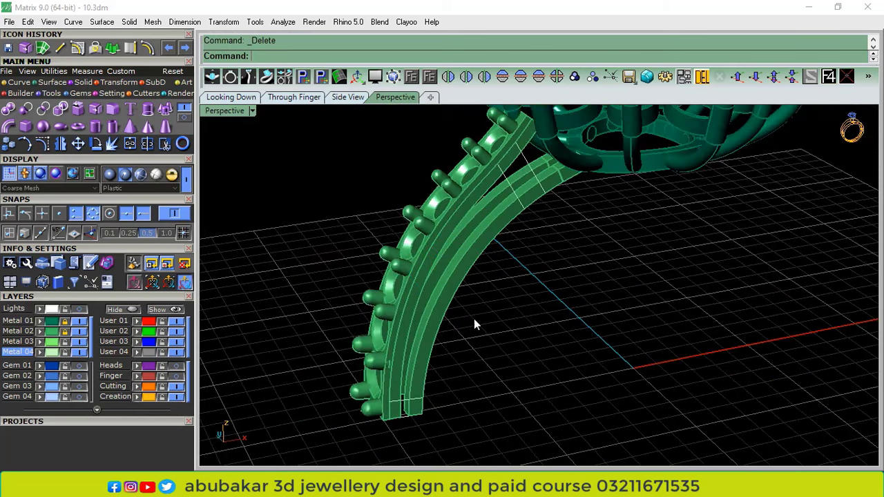
Draw two neighbouring lines from the inner strip's edge to the gem-set shank on the lower part of the shank
scroll(440, 344, "up", 5)
right_click(439, 343)
left_click(442, 342)
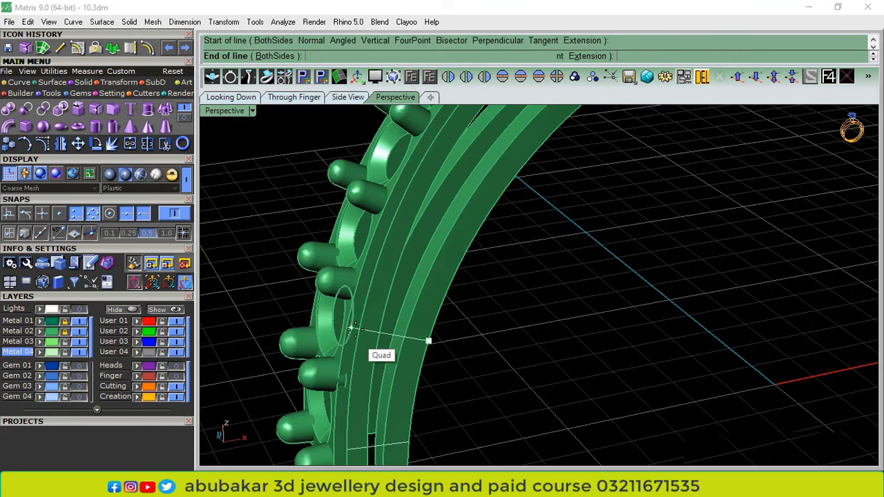
scroll(363, 335, "up", 1)
scroll(364, 329, "up", 2)
left_click(362, 328)
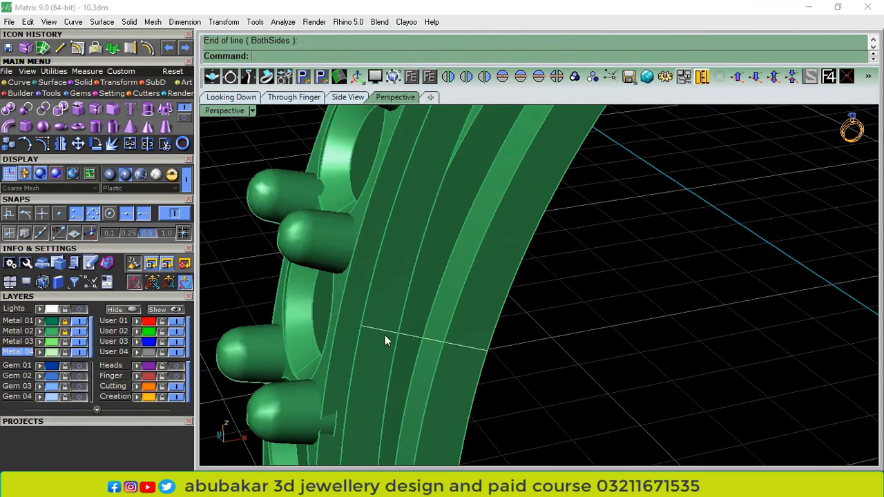
key("Return")
left_click(505, 301)
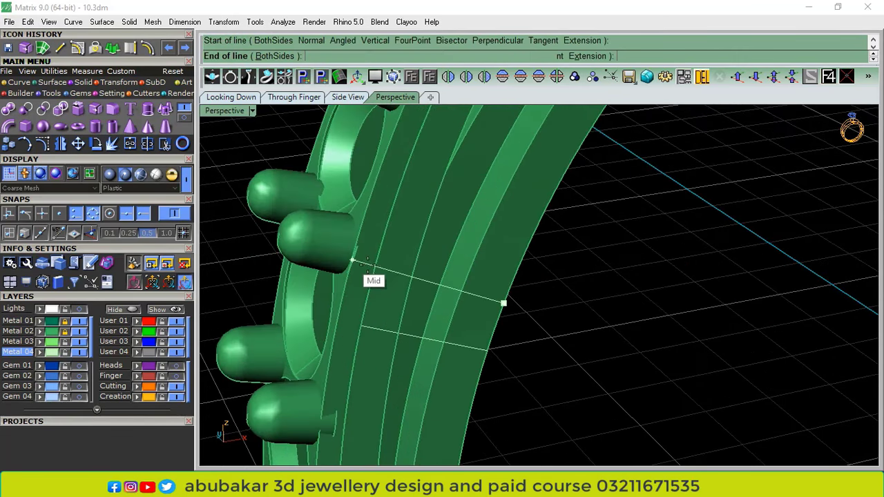
left_click(377, 266)
Draw two neighbouring connecting lines across the upper-middle part of the shank, between the gem-set shank and the inner strip's edge
scroll(470, 338, "down", 7)
right_click_drag(523, 311, 515, 347, "shift")
scroll(569, 213, "up", 2)
right_click(570, 213)
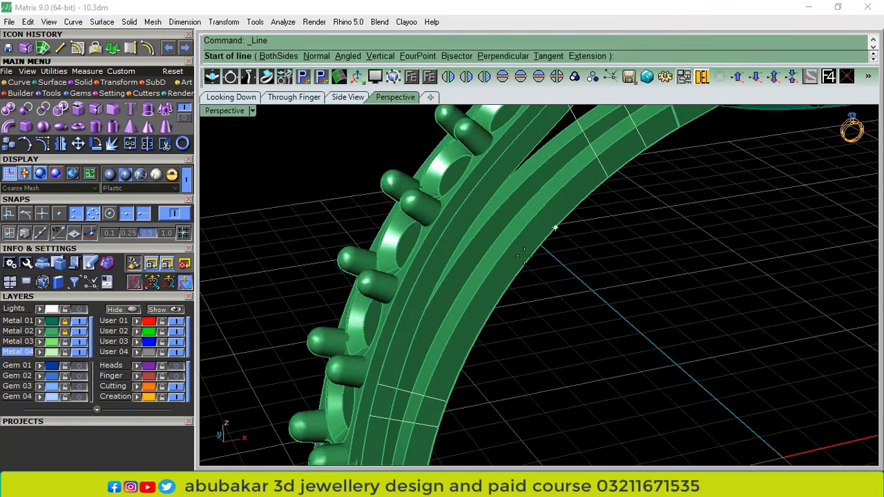
left_click(505, 290)
scroll(470, 242, "up", 3)
left_click(435, 245)
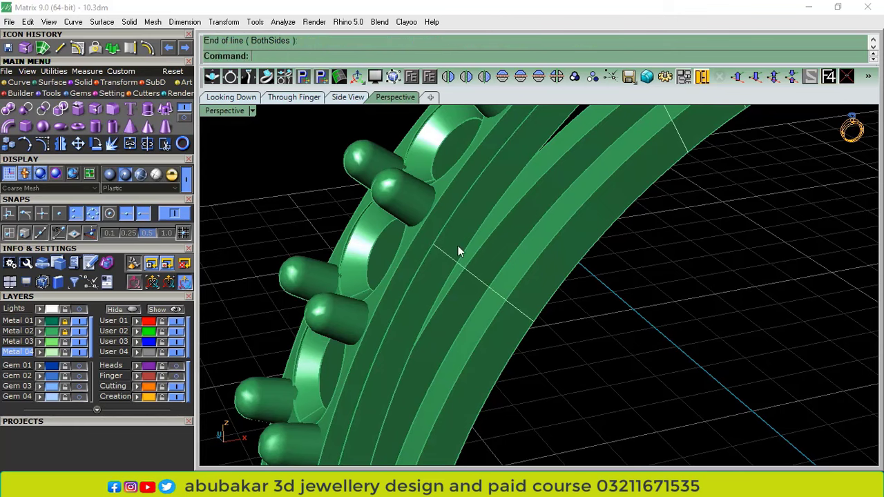
key("Return")
left_click(470, 188)
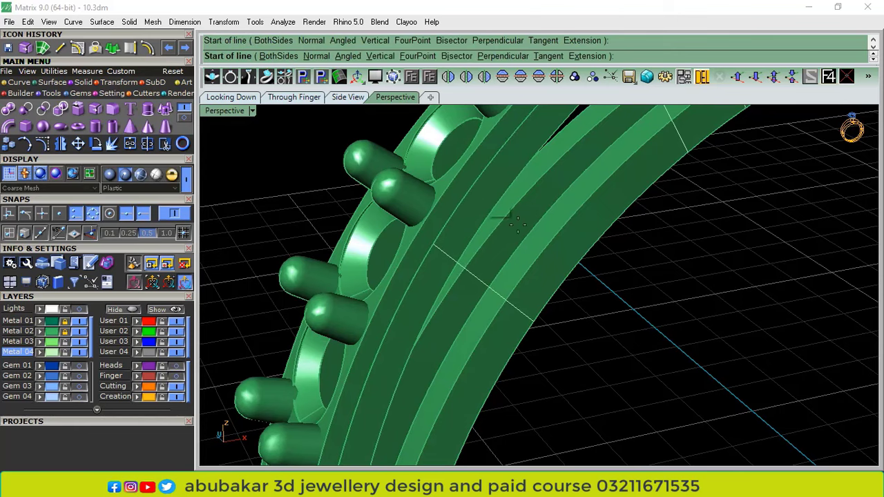
left_click(561, 259)
right_click_drag(561, 260, 541, 214)
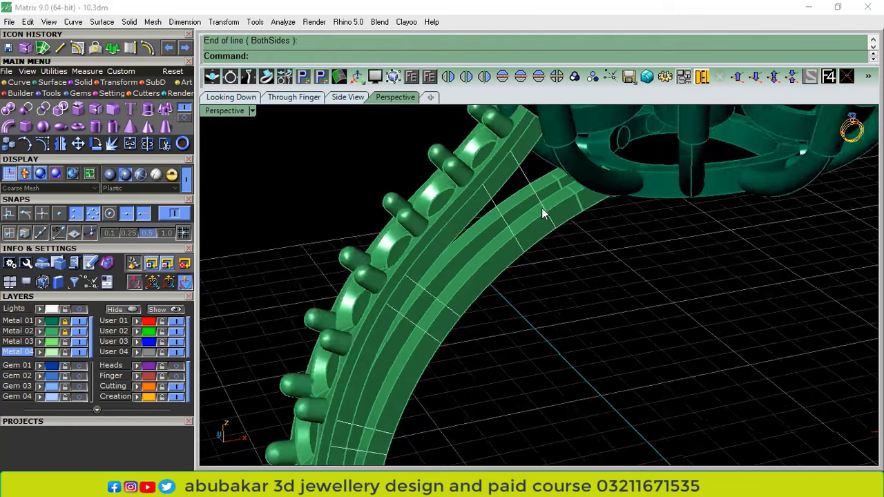
Loft the line pair near the head and the upper-middle line pair into separate connecting surfaces
left_click_drag(612, 292, 518, 240)
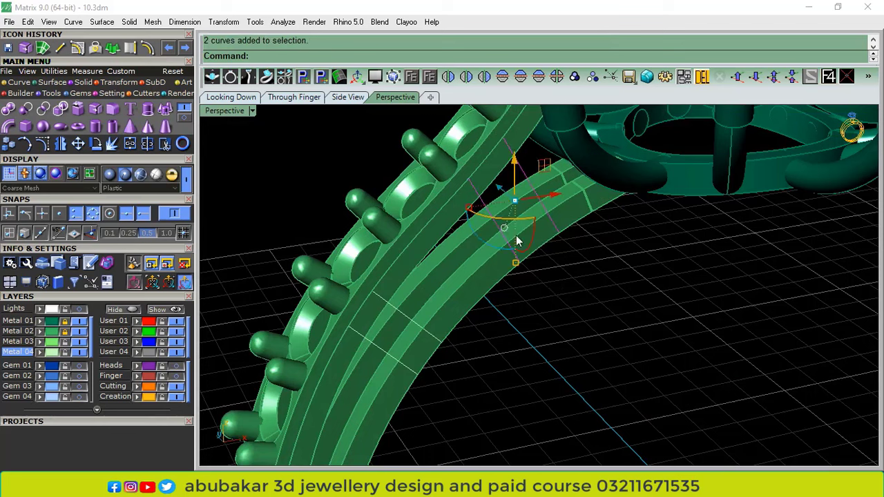
left_click(54, 82)
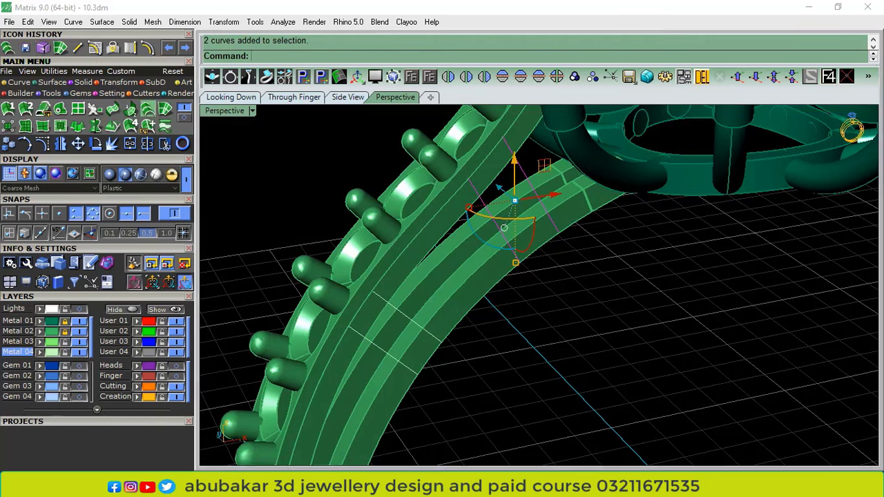
left_click(562, 278)
left_click_drag(527, 393, 359, 334)
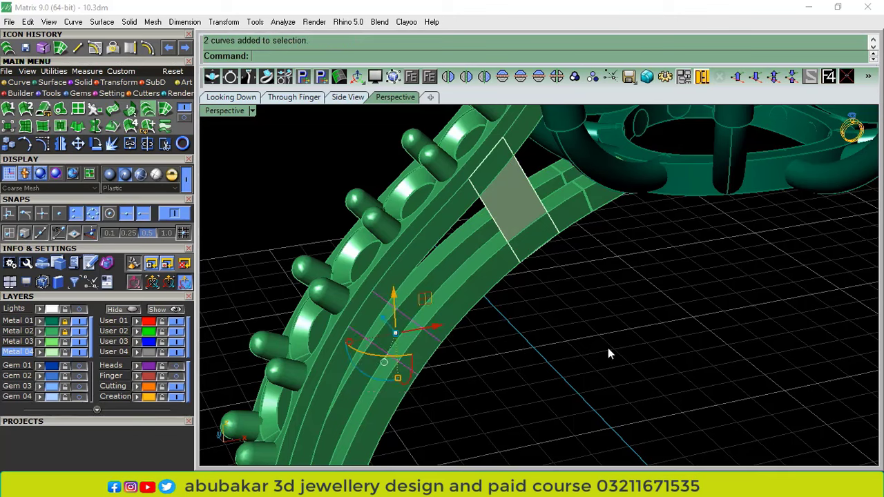
right_click(608, 349)
Loft the lower line pair and the bottom-end line pair into separate connecting surfaces
scroll(608, 348, "down", 5)
right_click_drag(483, 434, 486, 283, "shift")
scroll(479, 262, "up", 6)
left_click_drag(585, 229, 471, 304)
right_click(514, 358)
left_click_drag(525, 386, 396, 446)
right_click(533, 380)
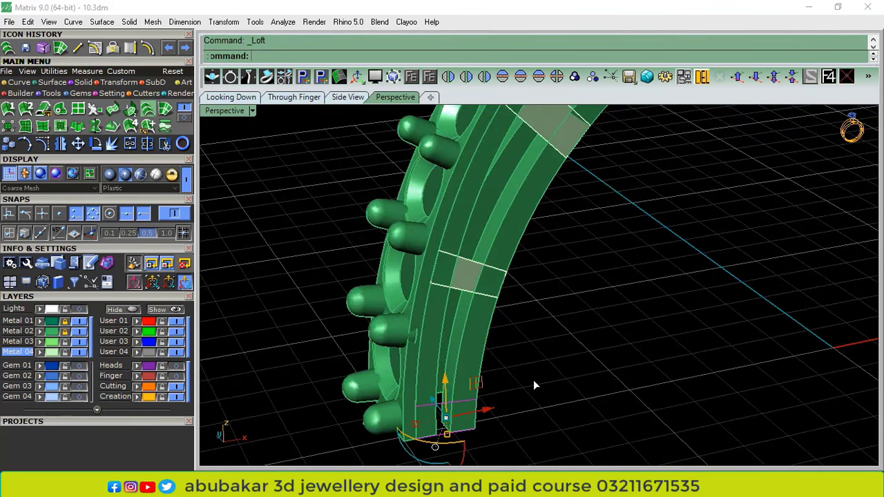
left_click(53, 351)
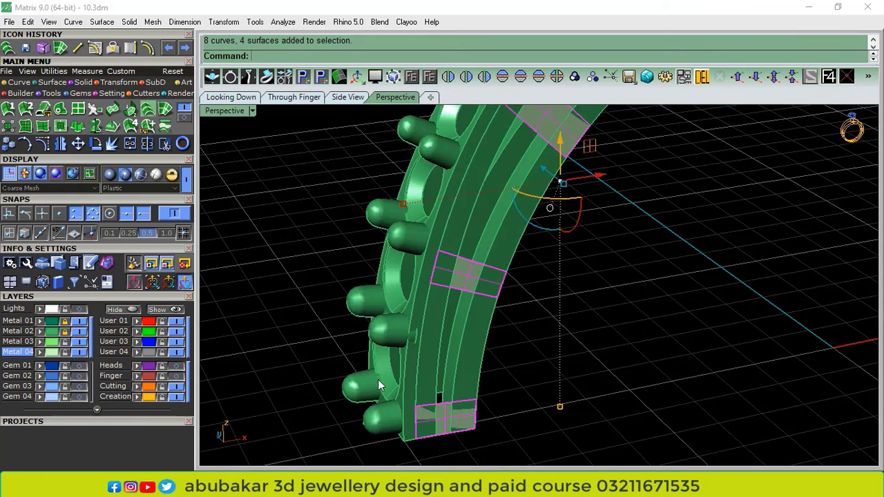
left_click(549, 434)
left_click(441, 417)
left_click(569, 380)
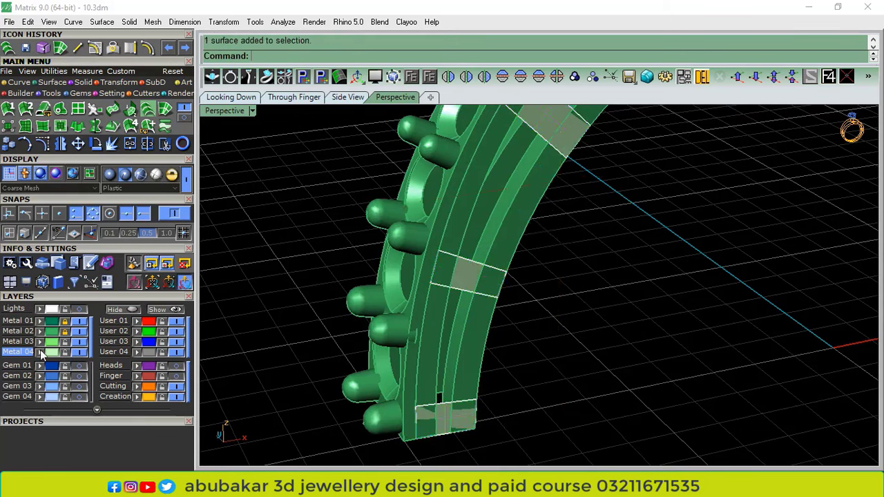
Offset the four lofted Metal 04 surfaces as solids by 0.4, flipping directions so all of them point into the shank
left_click(53, 351)
left_click(184, 118)
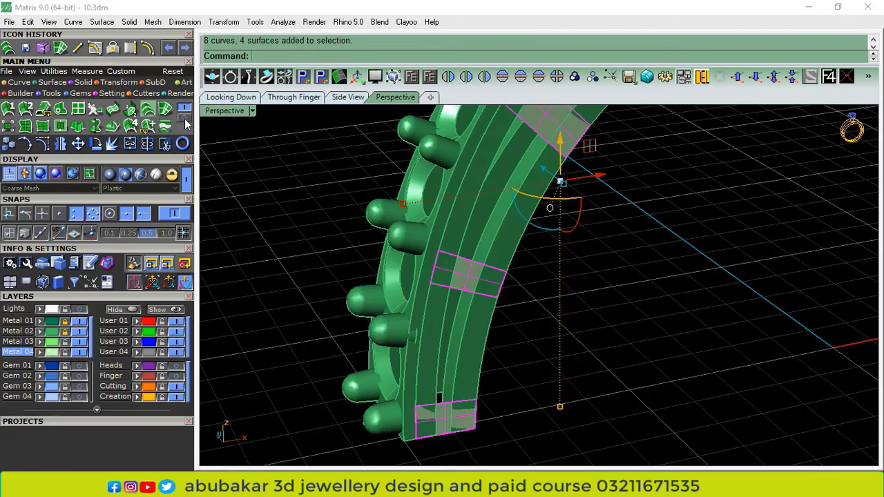
left_click(78, 109)
right_click_drag(417, 358, 544, 250)
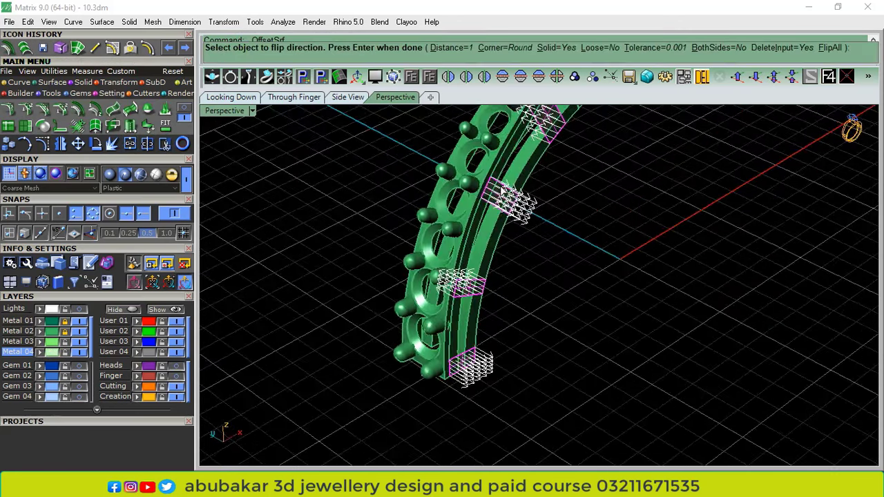
left_click(501, 187)
left_click(472, 362)
right_click_drag(567, 305, 524, 345)
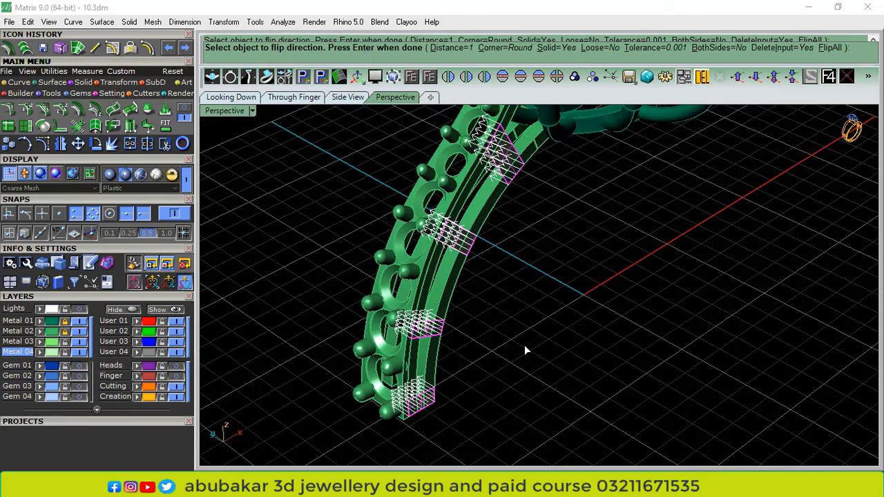
right_click(524, 345)
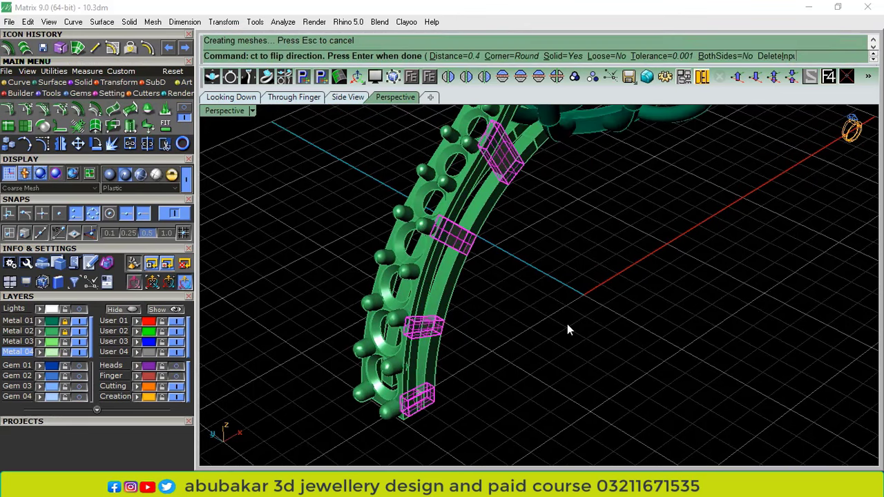
Group the four solid bridges and mirror a copy of them across the X axis onto the shank's other edge
left_click(575, 76)
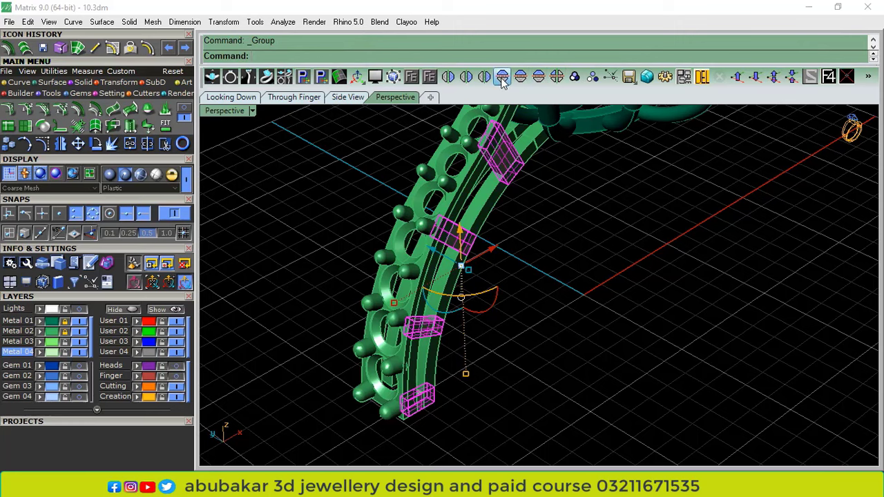
left_click(502, 78)
right_click_drag(429, 282, 442, 296)
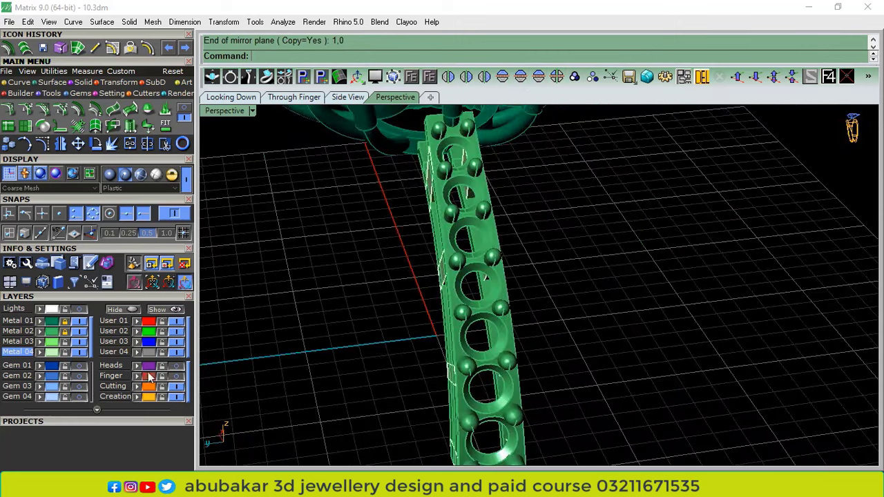
Show Gem 02, unlock Metal 02, and mirror a copy of the complete shank side, bridges and gems across the Y axis
left_click(77, 377)
right_click_drag(639, 248, 132, 335)
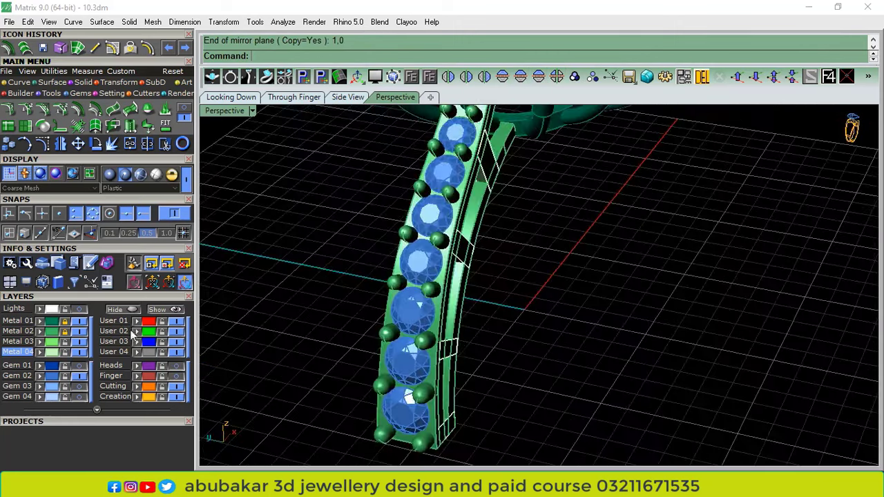
left_click(65, 331)
key("ctrl+a")
left_click(51, 353)
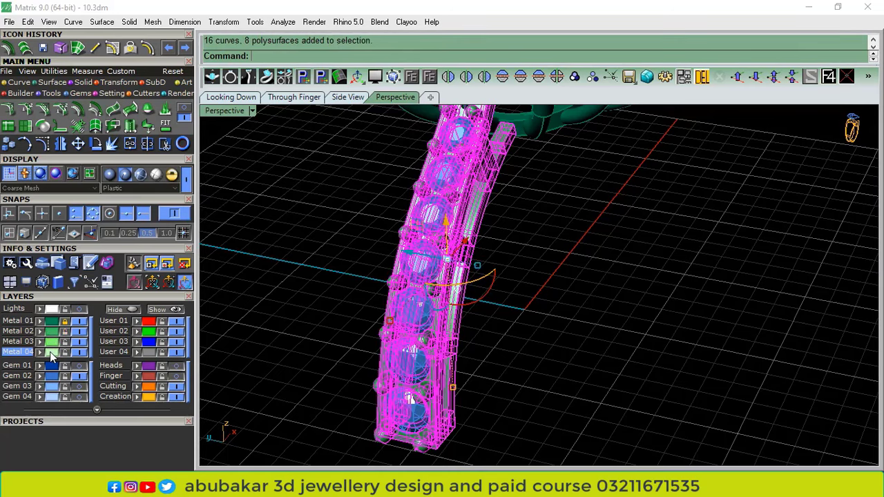
left_click(420, 270, "shift")
scroll(434, 313, "down", 4)
right_click_drag(434, 313, 485, 352)
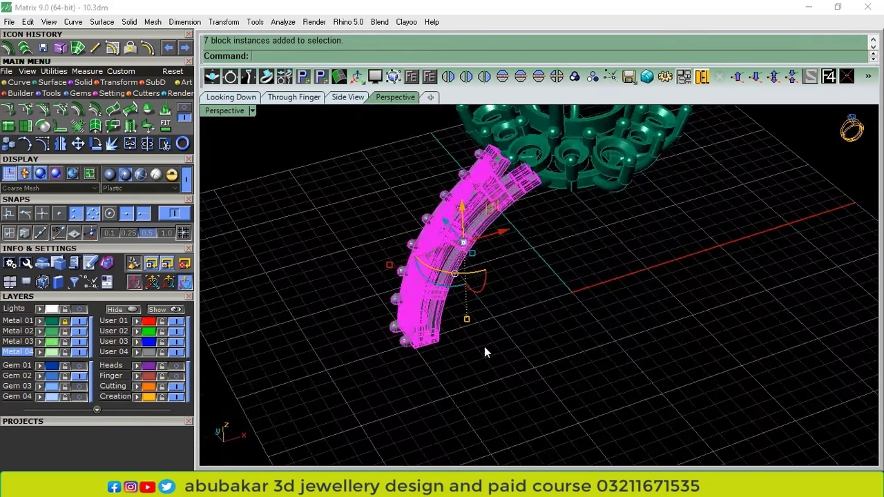
left_click(467, 77)
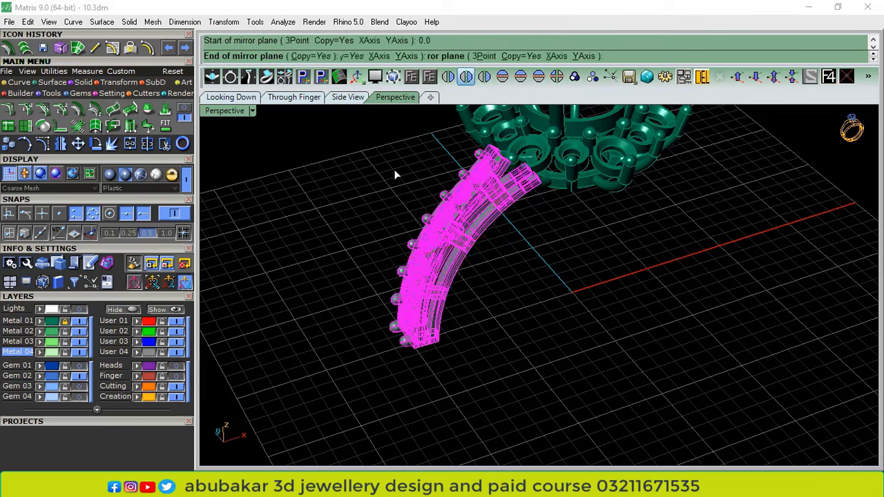
left_click(76, 378)
scroll(414, 335, "down", 5)
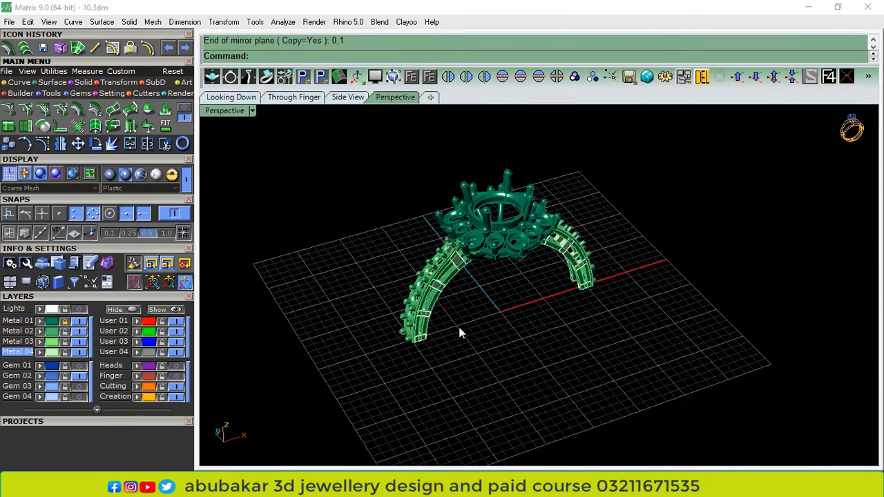
Assign both shank sides to the Metal 01 layer and show the Gem 02, Gem 03 and Gem 04 layers
left_click_drag(266, 403, 269, 398)
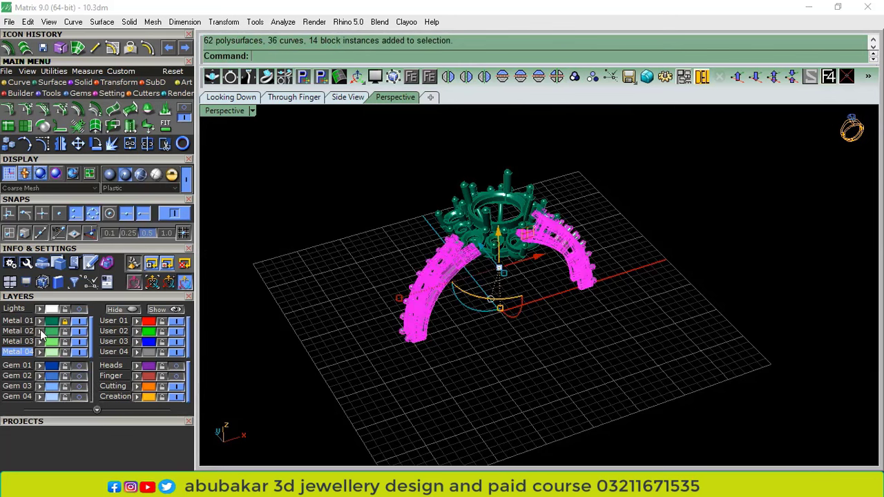
left_click(353, 337)
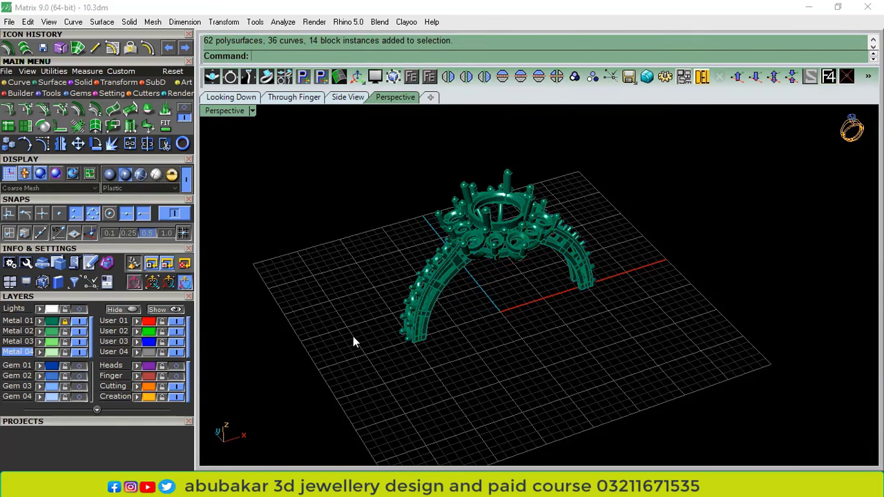
left_click(81, 376)
left_click(80, 387)
left_click(81, 397)
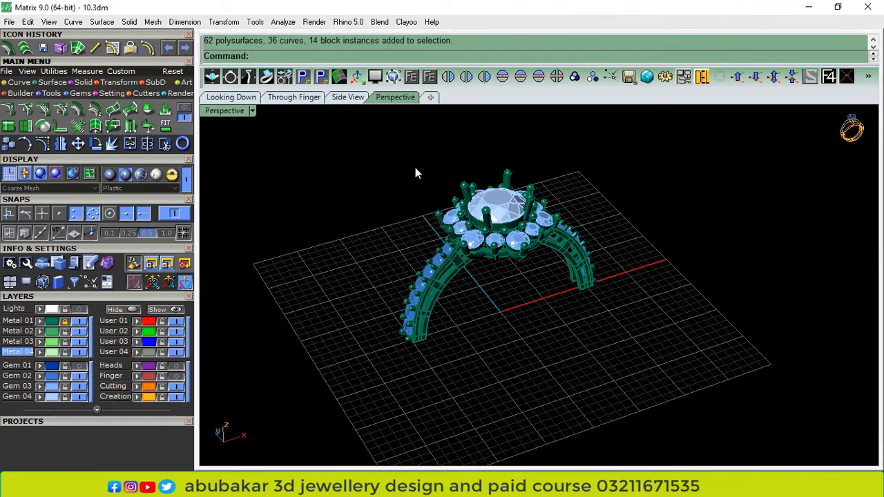
Show the Gem 01 finger cylinder briefly to check how the ring sits around it, and hide it again
left_click(81, 366)
left_click(501, 308)
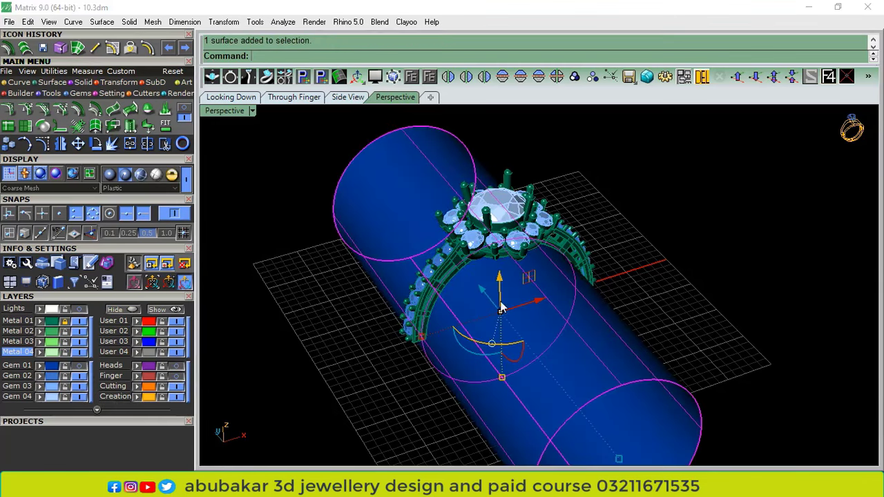
left_click(765, 242)
mouse_move(560, 293)
right_mouse_down()
mouse_move(494, 255)
mouse_move(572, 273)
mouse_move(561, 311)
right_mouse_up()
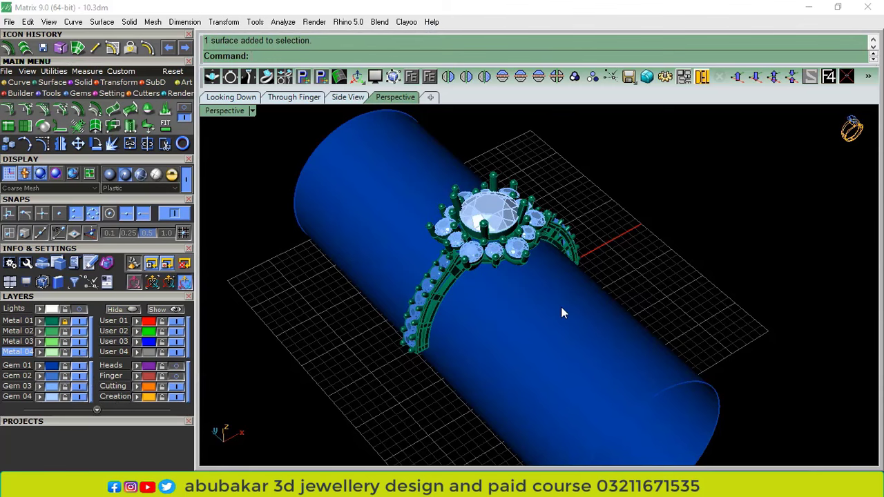
left_click(81, 366)
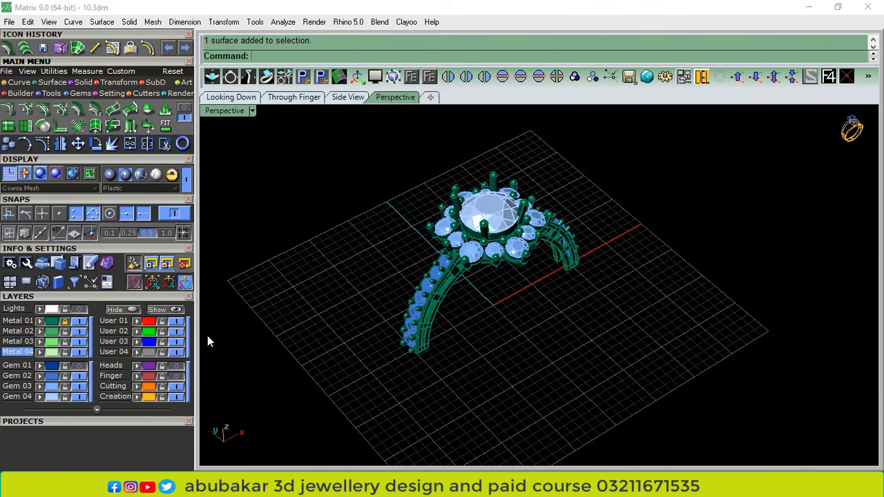
Show the Lights layer's reference photo and compare the ring with it from above and at an angle
scroll(446, 272, "up", 2)
left_click(66, 311)
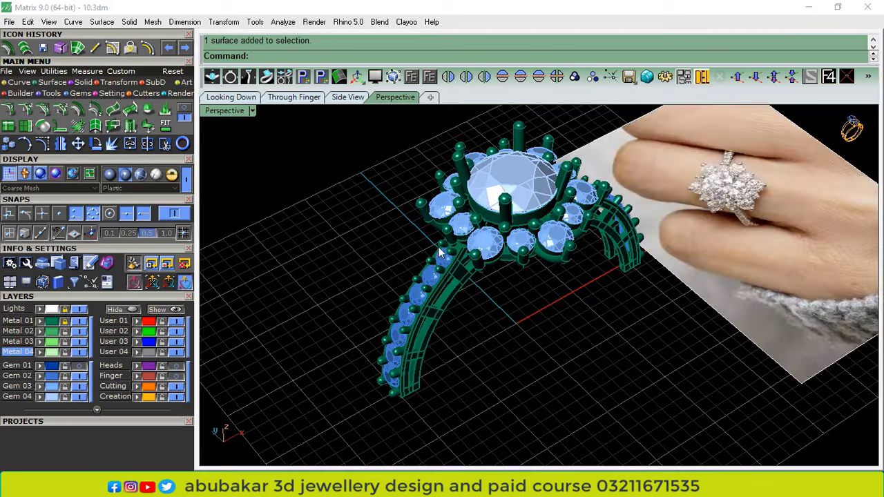
right_click_drag(476, 255, 414, 307)
scroll(414, 308, "down", 2)
right_click_drag(539, 284, 497, 321)
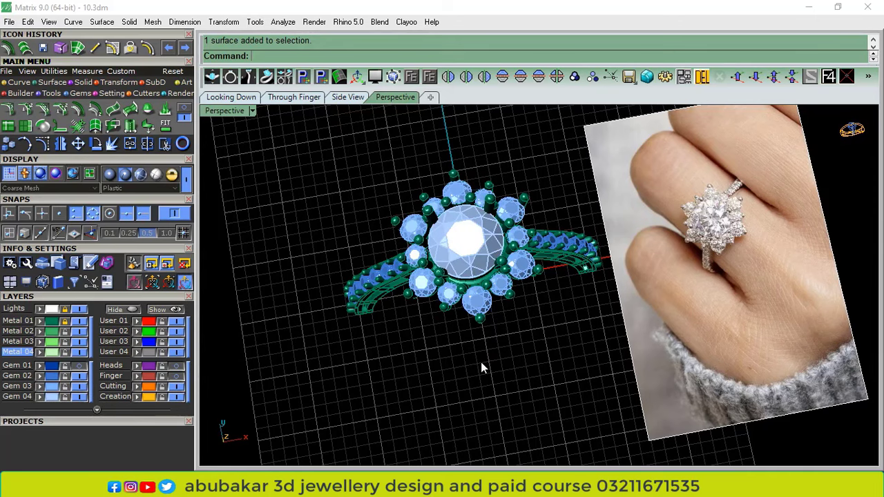
right_click_drag(481, 365, 548, 268)
Show the Finger layer and load its innermost circle as the rail curve in Profile Placer
left_click(306, 100)
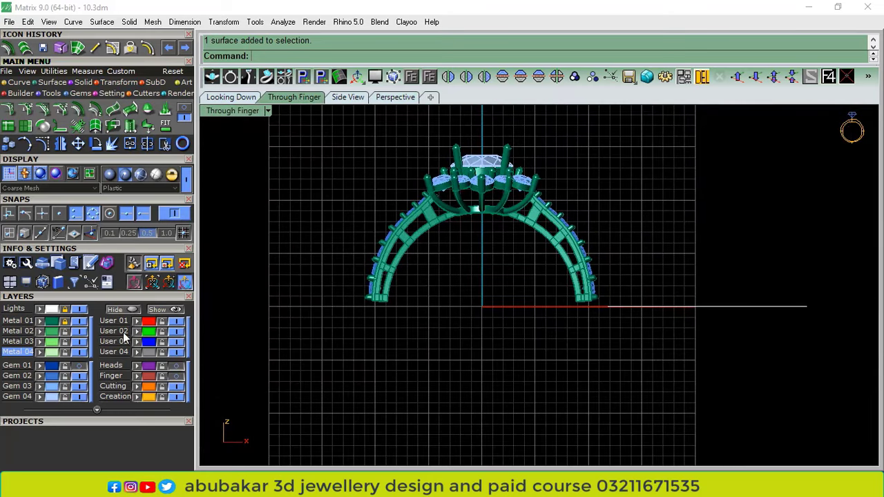
left_click(175, 377)
scroll(387, 331, "up", 3)
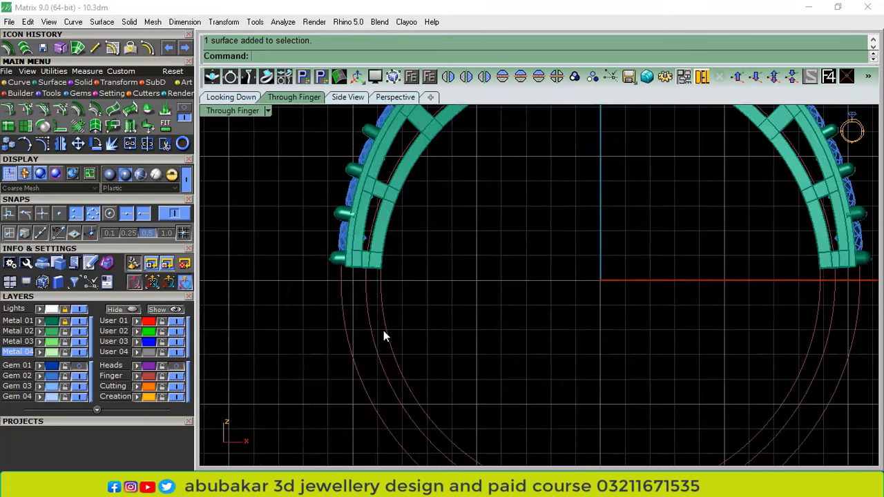
left_click(383, 330)
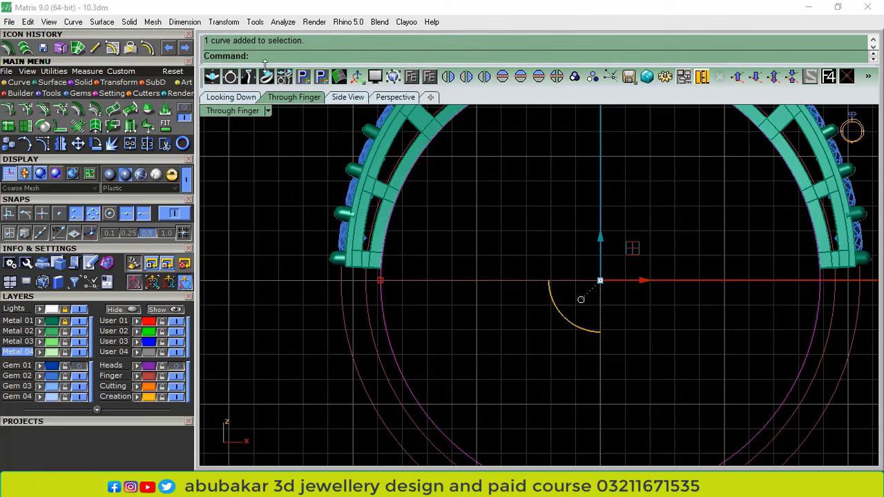
left_click(387, 99)
left_click(60, 94)
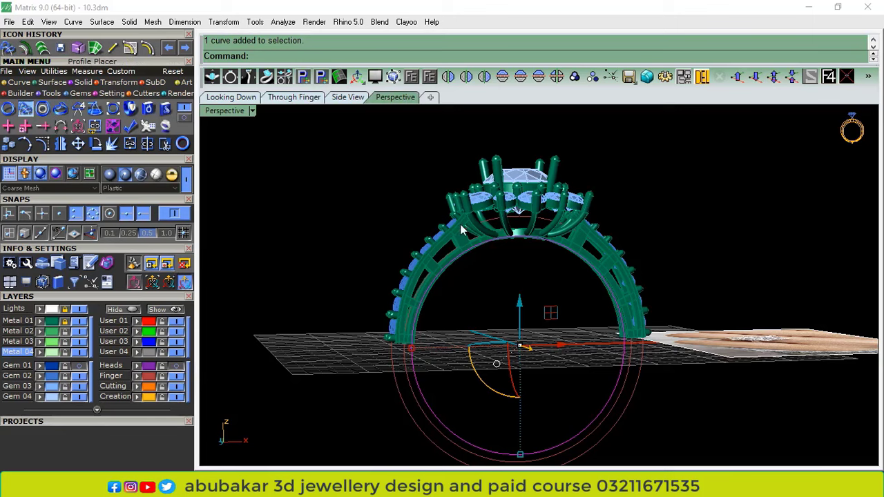
scroll(462, 226, "down", 4)
right_click_drag(462, 226, 442, 331)
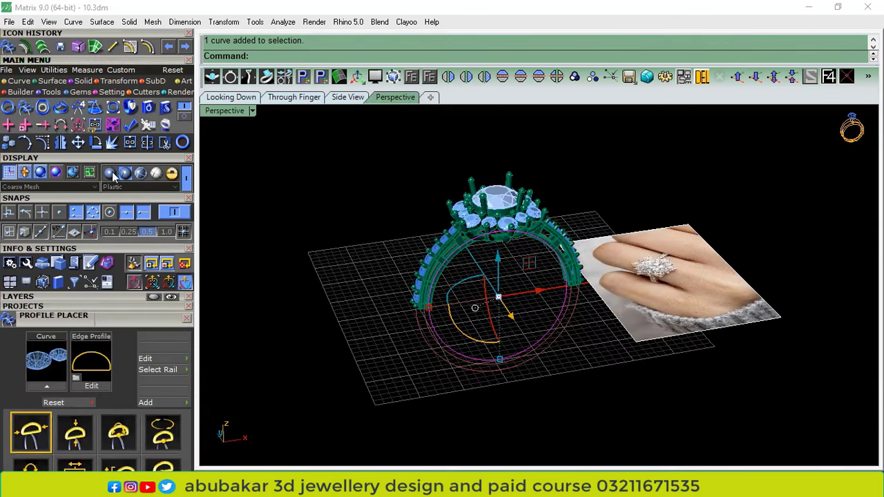
scroll(113, 165, "down", 3)
left_click(54, 250)
left_click(53, 250)
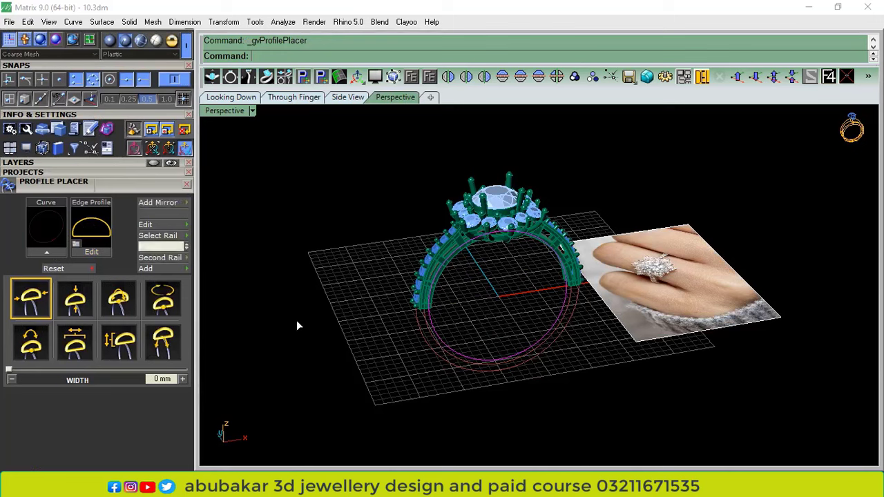
Turn off the object snaps and change the placed profile's shape to the plain rectangle
scroll(414, 308, "up", 2)
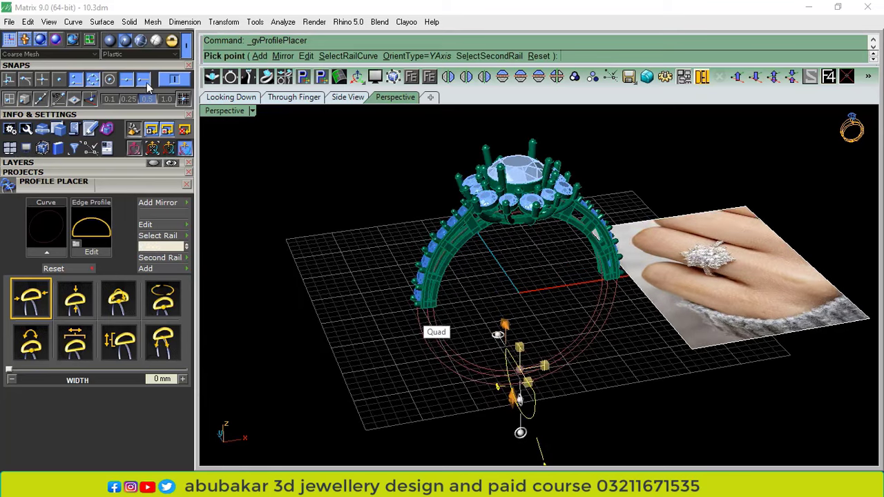
right_click_drag(302, 292, 333, 176)
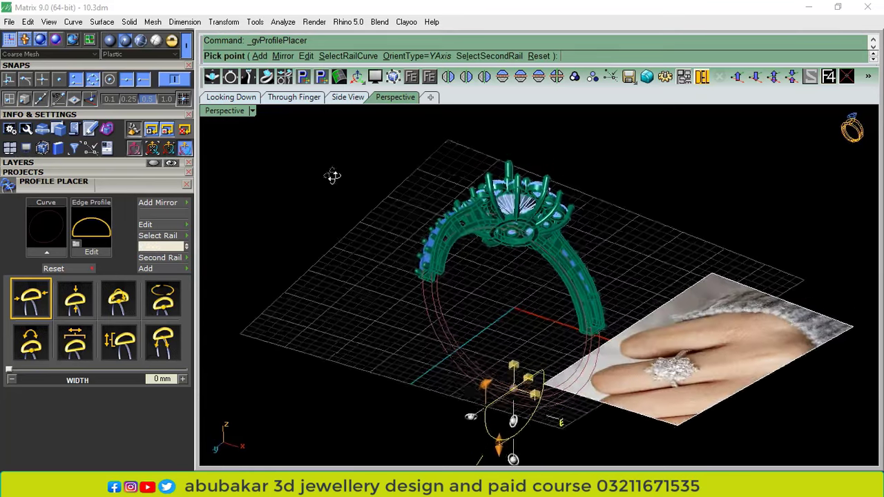
scroll(429, 259, "up", 5)
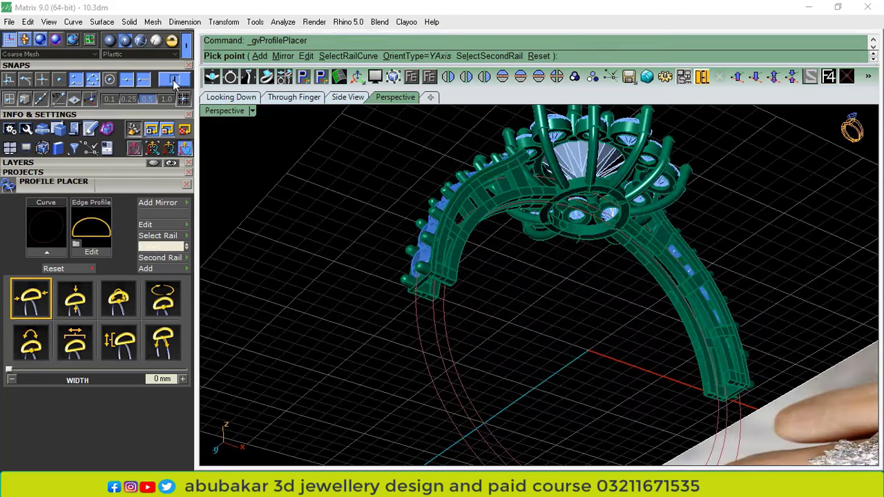
left_click(97, 231)
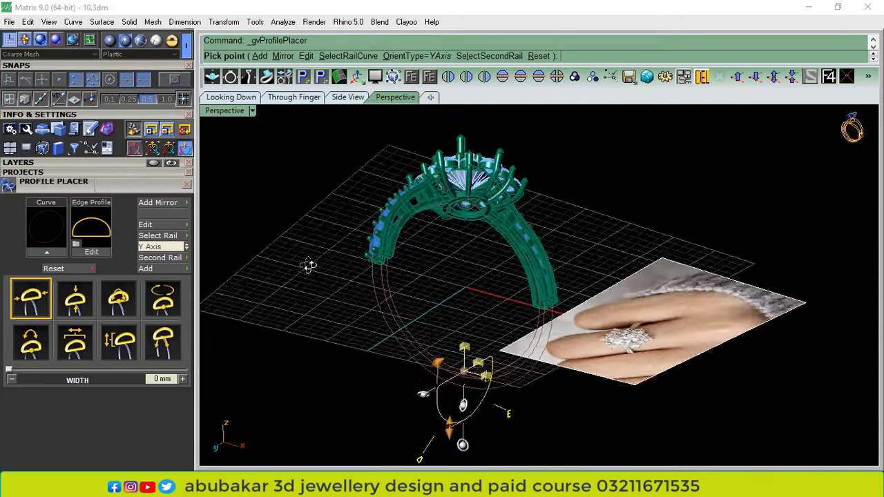
left_click(94, 232)
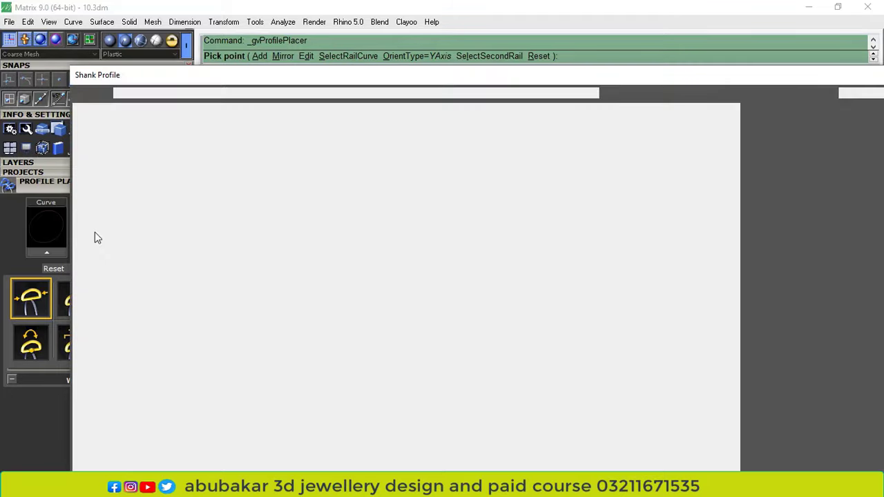
scroll(415, 314, "down", 1)
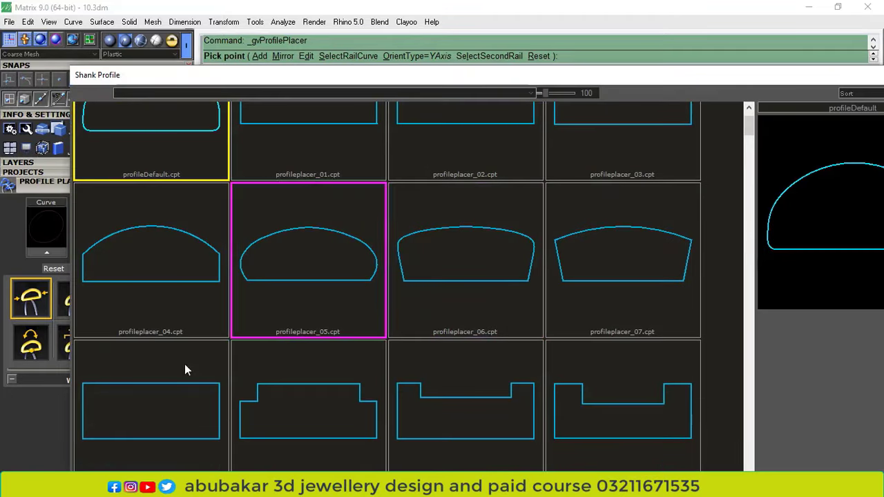
left_click(152, 407)
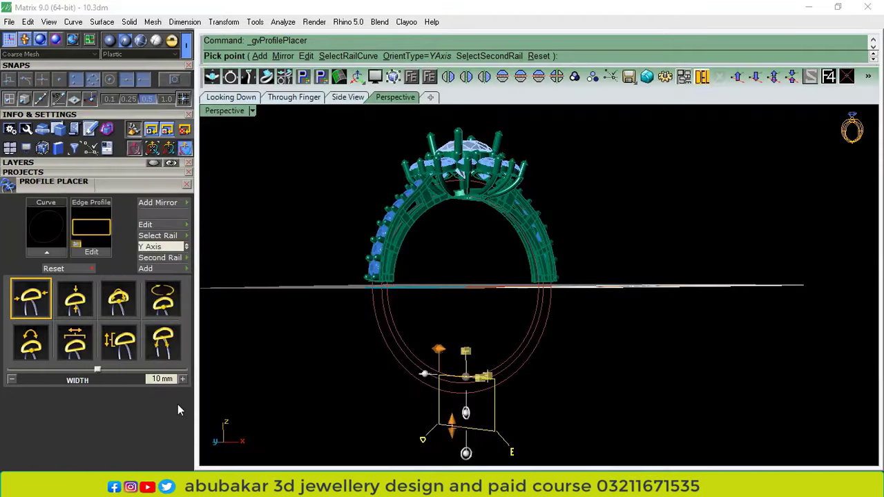
Move the rectangular profile along the rail to the lower end of one shank side, at about 26.1% of the curve
left_click_drag(483, 377, 409, 268)
scroll(380, 279, "up", 4)
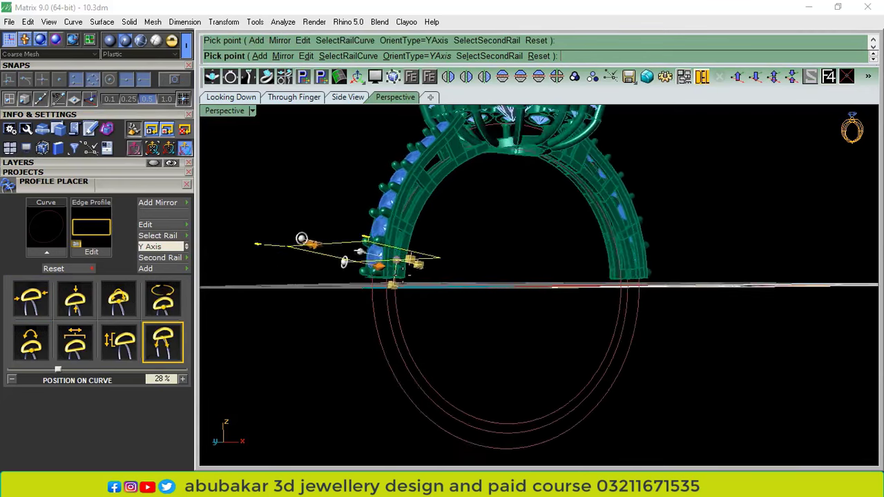
right_click_drag(400, 273, 515, 288)
scroll(415, 276, "up", 5)
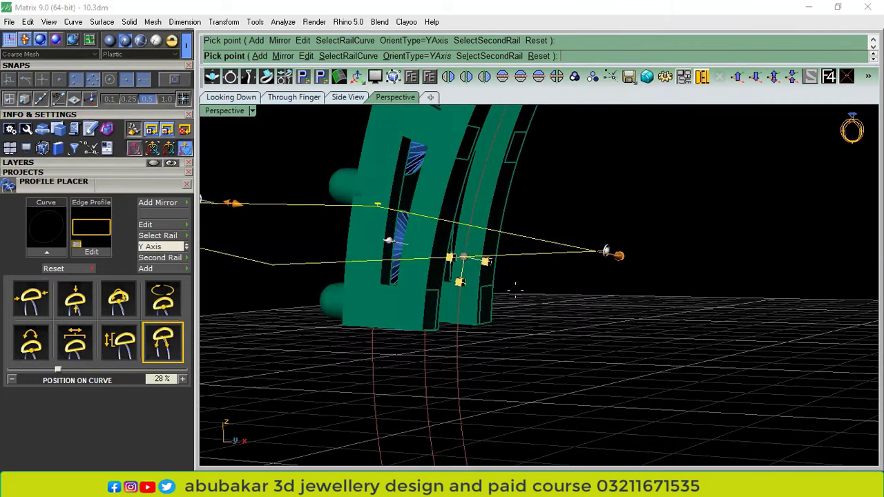
left_click_drag(464, 258, 457, 320)
scroll(426, 335, "up", 4)
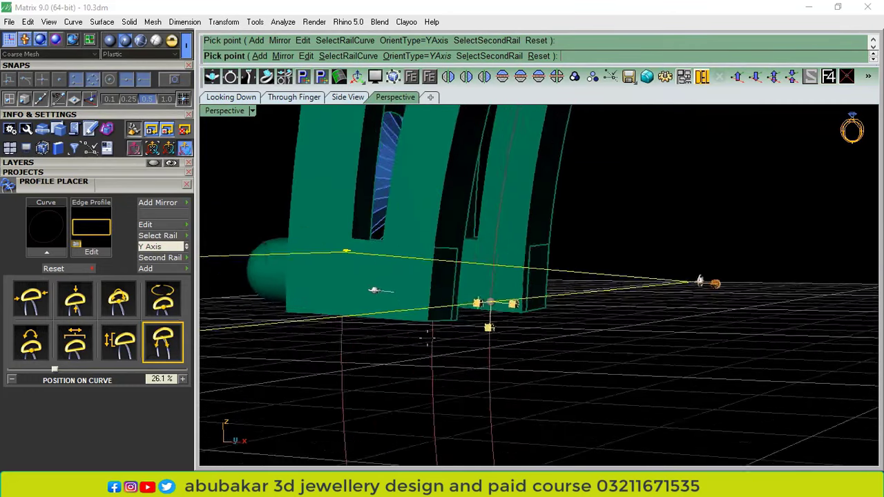
Resize the rectangle to match the shank end's thickness, with a width of about 2.23 mm, and add it as a profile
scroll(420, 343, "down", 6)
right_click_drag(419, 344, 599, 315)
scroll(487, 146, "up", 3)
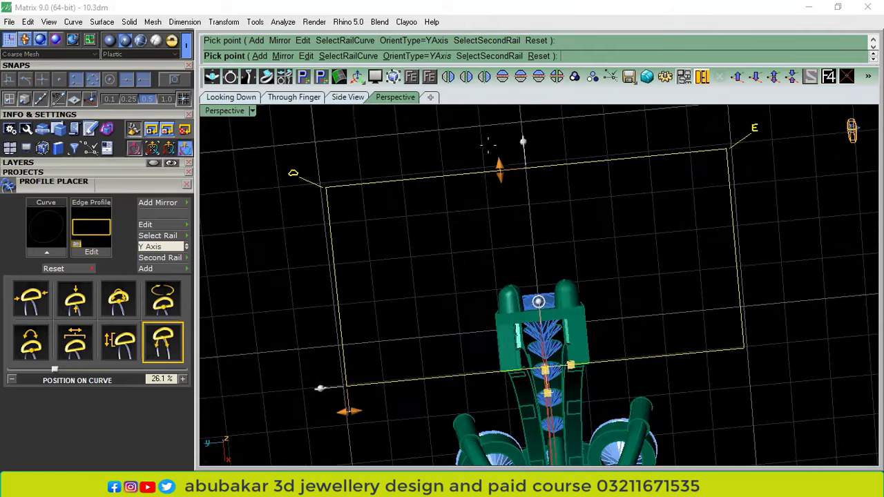
left_click_drag(501, 174, 511, 323)
left_click_drag(350, 418, 504, 338)
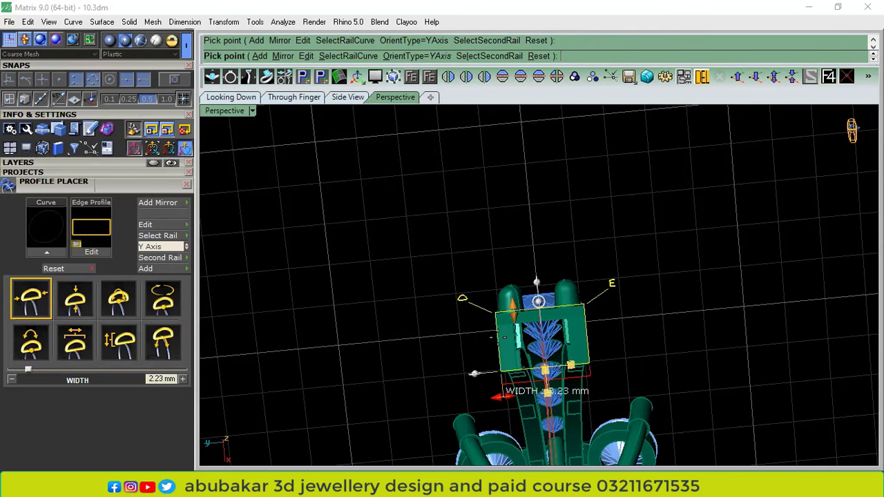
right_click_drag(679, 298, 471, 347)
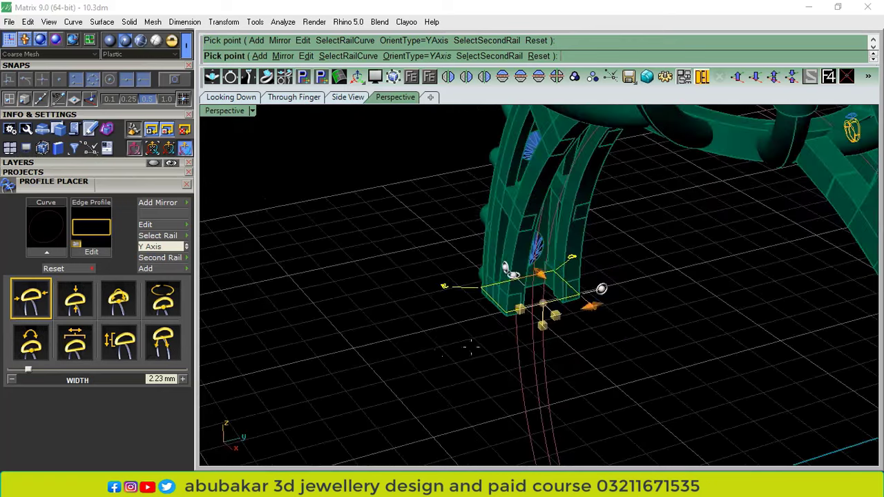
left_click(161, 269)
scroll(396, 233, "down", 6)
right_click_drag(396, 233, 435, 252)
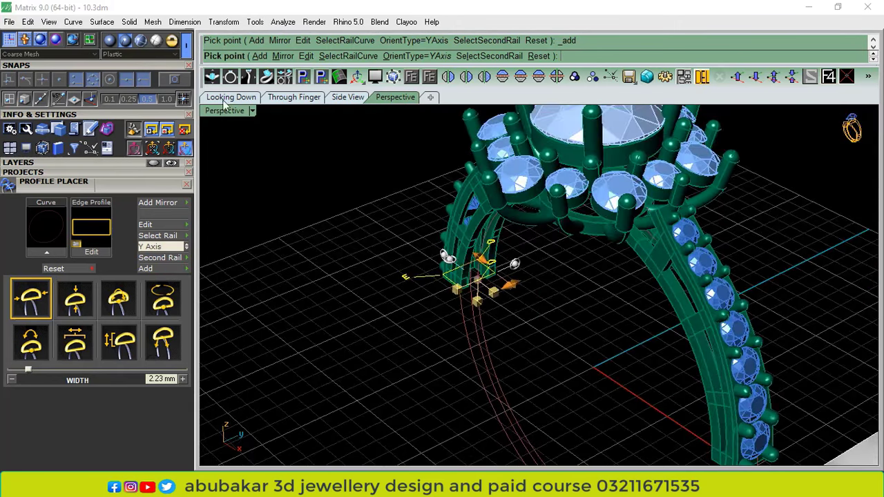
Turn the object snaps back on and move the profile along the rail to the ring's lowest point, at 0% of the curve
left_click(175, 84)
left_click_drag(489, 284, 513, 393)
scroll(331, 373, "down", 4)
right_click_drag(325, 371, 350, 384)
scroll(521, 377, "up", 3)
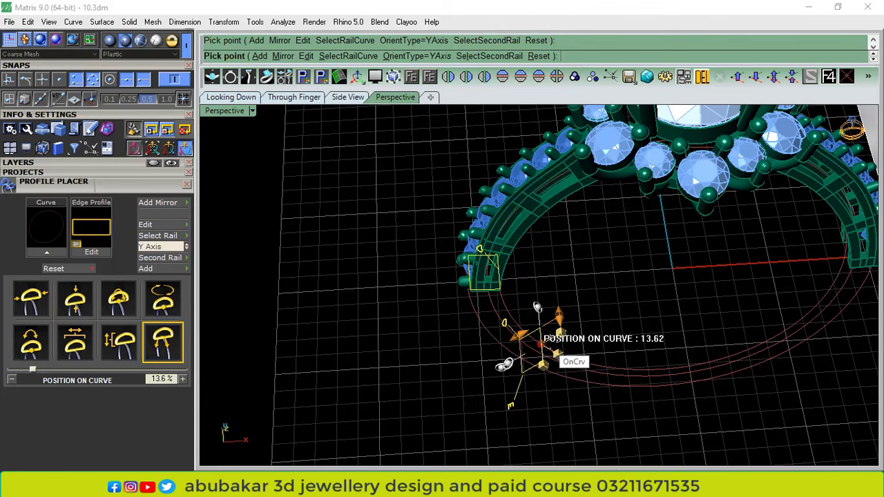
left_click_drag(539, 340, 660, 362)
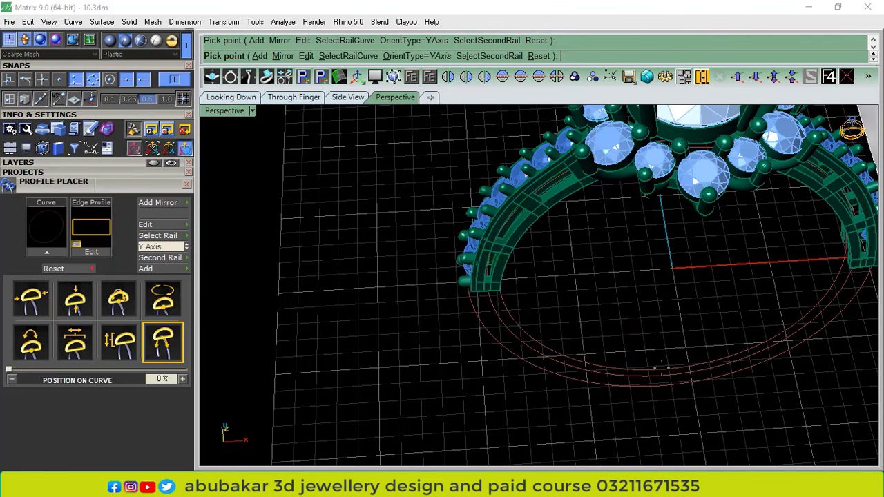
Reduce the bottom profile's height to 0.95 mm and finish placing profiles
left_click(347, 97)
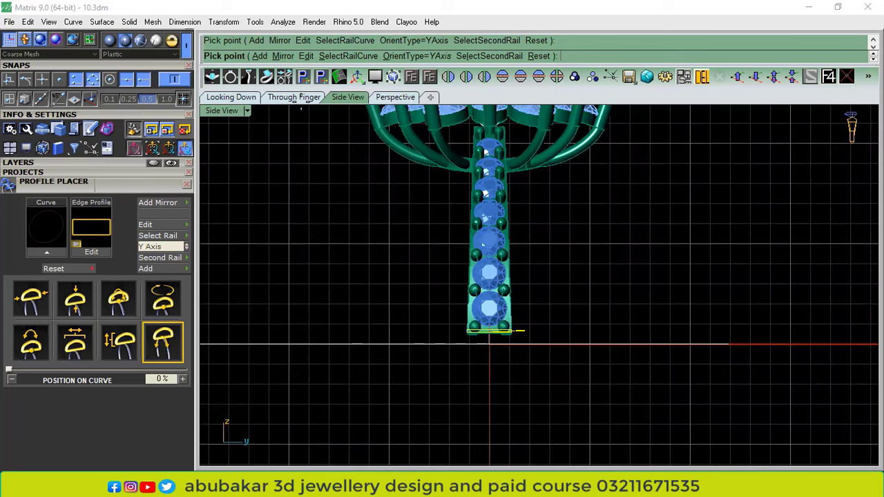
left_click(296, 97)
scroll(536, 402, "up", 2)
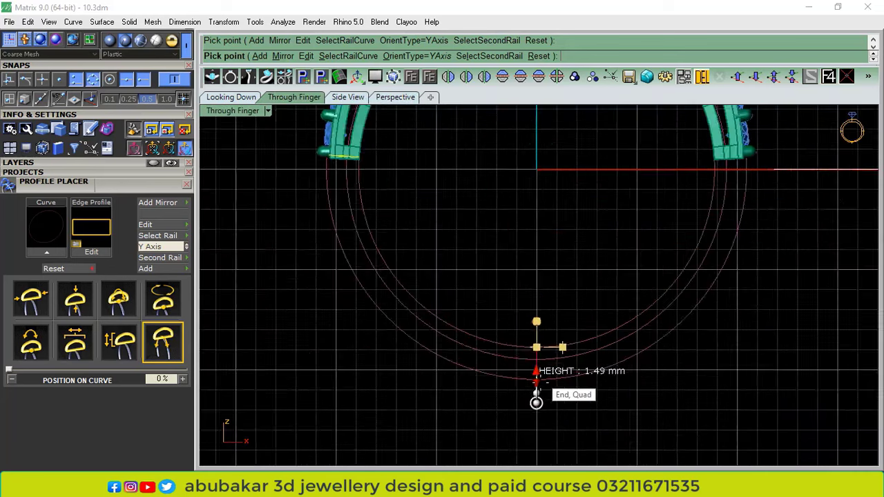
scroll(537, 394, "up", 3)
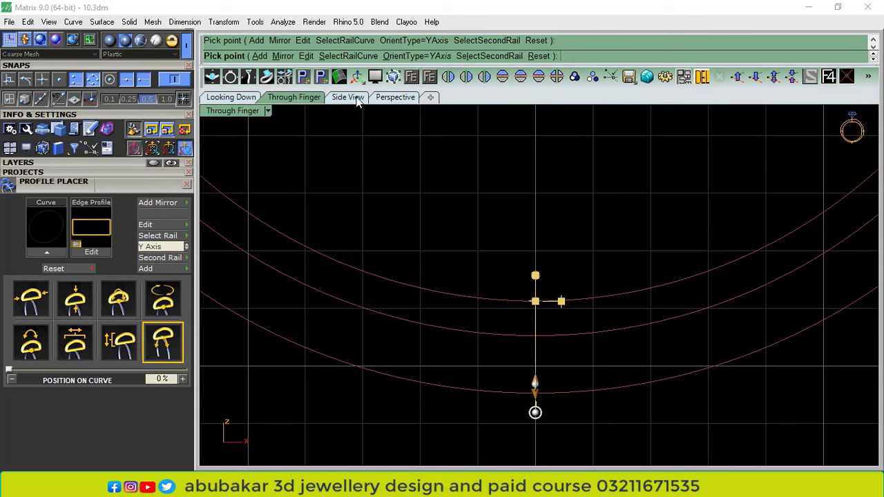
left_click(355, 99)
scroll(604, 246, "down", 4)
right_click_drag(587, 368, 587, 221)
scroll(545, 279, "up", 8)
scroll(546, 316, "up", 3)
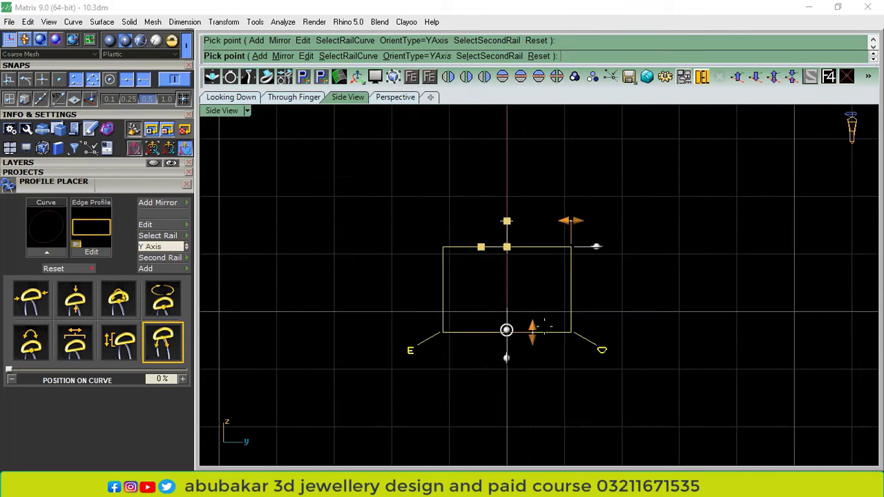
left_click_drag(532, 325, 556, 307)
left_click(573, 222)
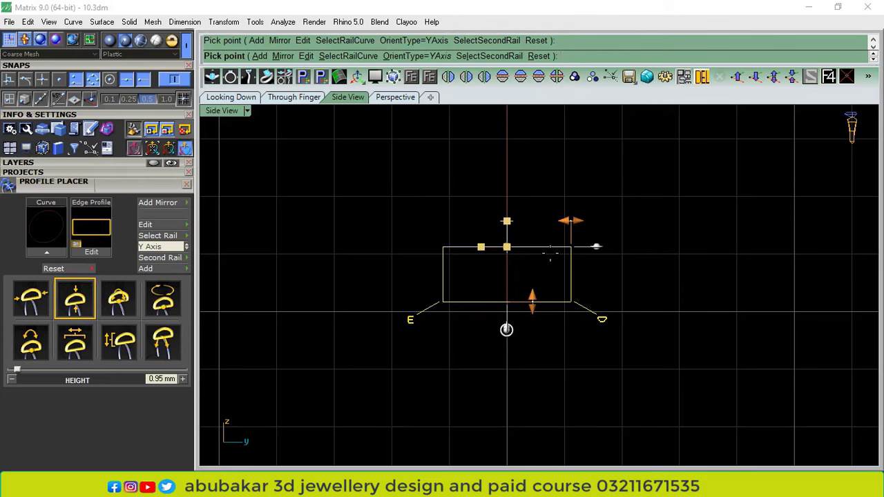
key("Return")
Close Profile Placer and sweep the shank-end and bottom rectangles along the innermost finger circle with a freeform one-rail sweep
left_click(395, 97)
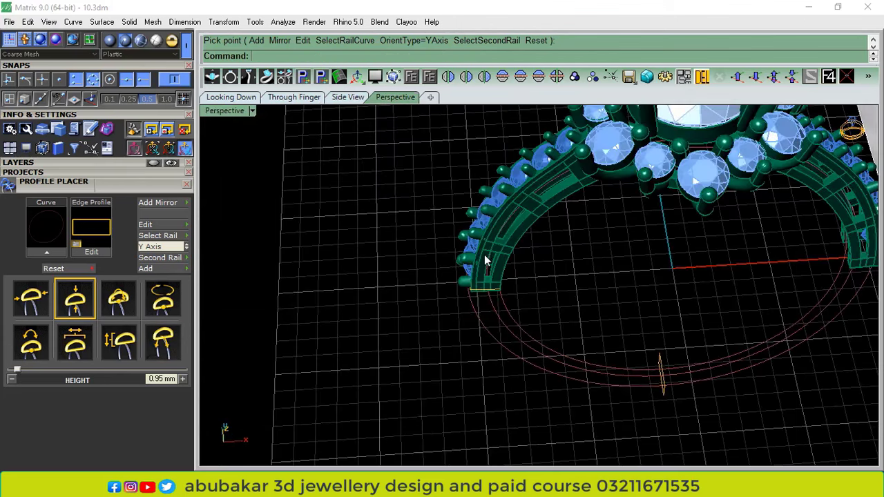
scroll(581, 374, "up", 5)
left_click(589, 361)
left_click(717, 350, "shift")
right_click_drag(600, 339, 502, 206)
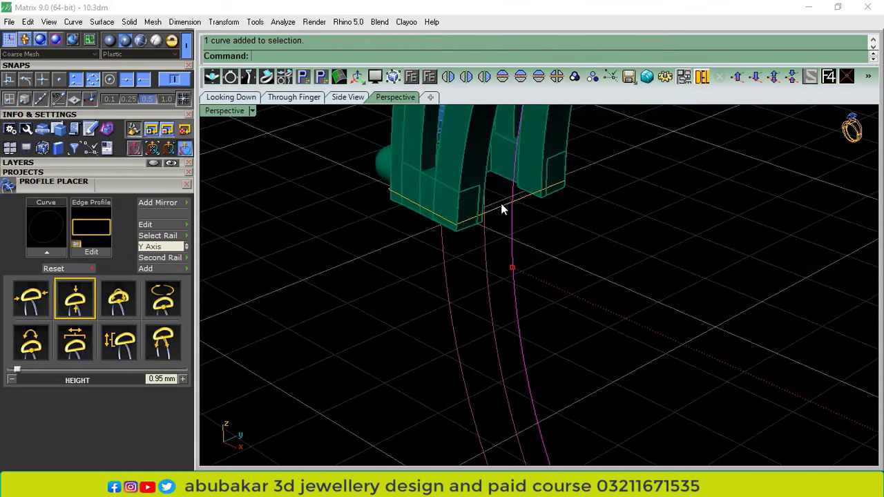
left_click(186, 185)
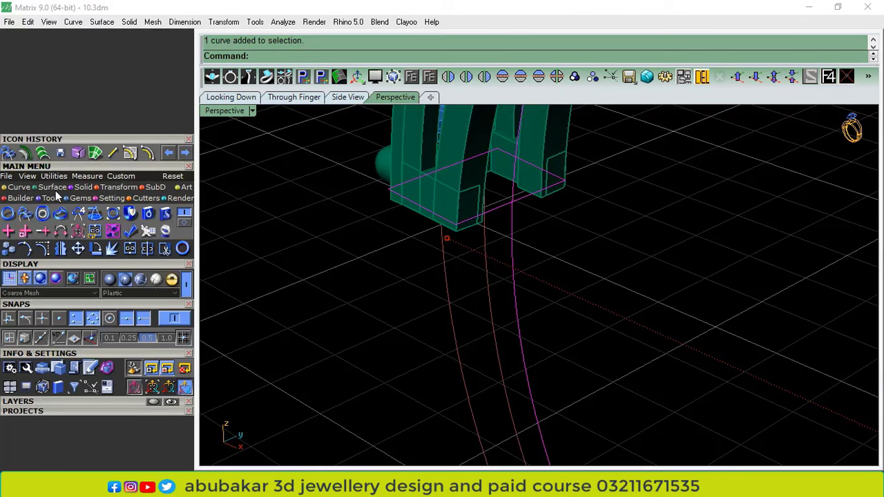
left_click(55, 188)
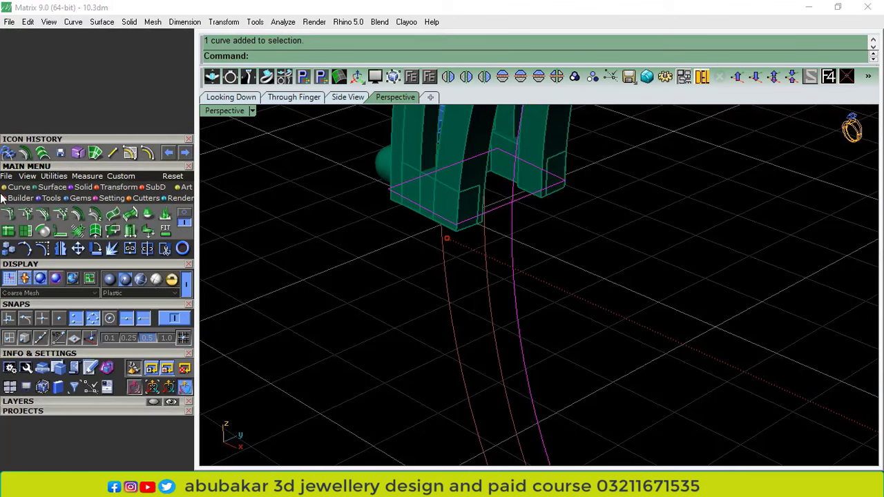
left_click(185, 213)
left_click(8, 213)
scroll(457, 230, "down", 2)
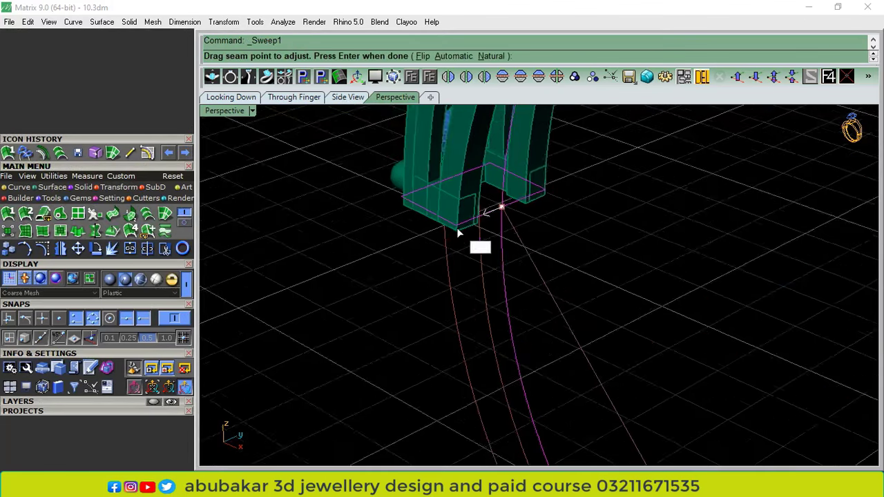
scroll(459, 233, "down", 8)
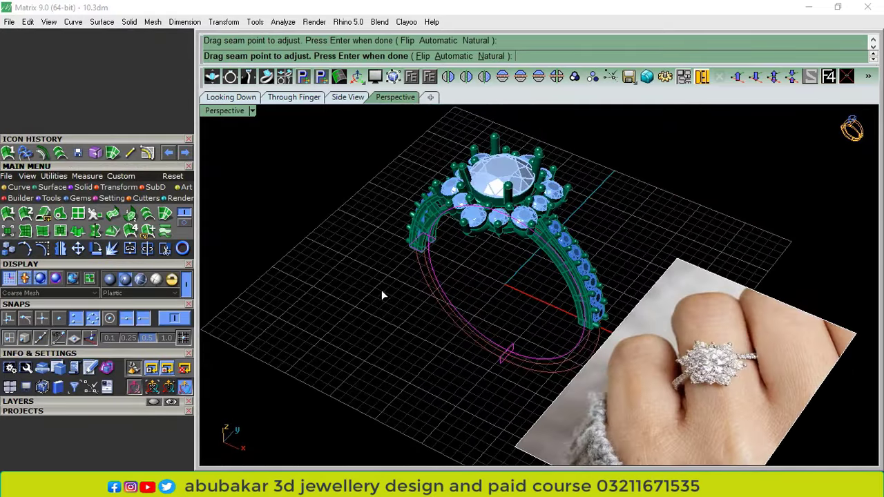
key("Return")
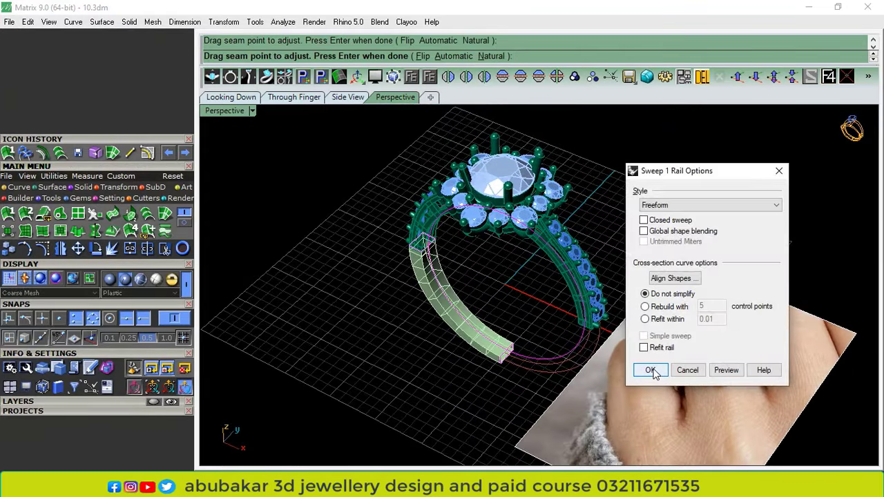
left_click(650, 370)
Check the swept shank's thickness at the bottom through the finger and undo the sweep
left_click(300, 99)
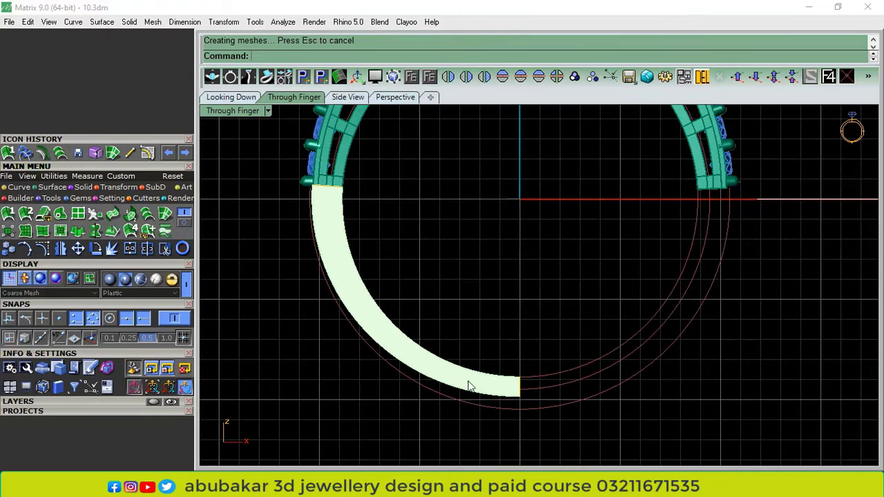
scroll(517, 390, "up", 4)
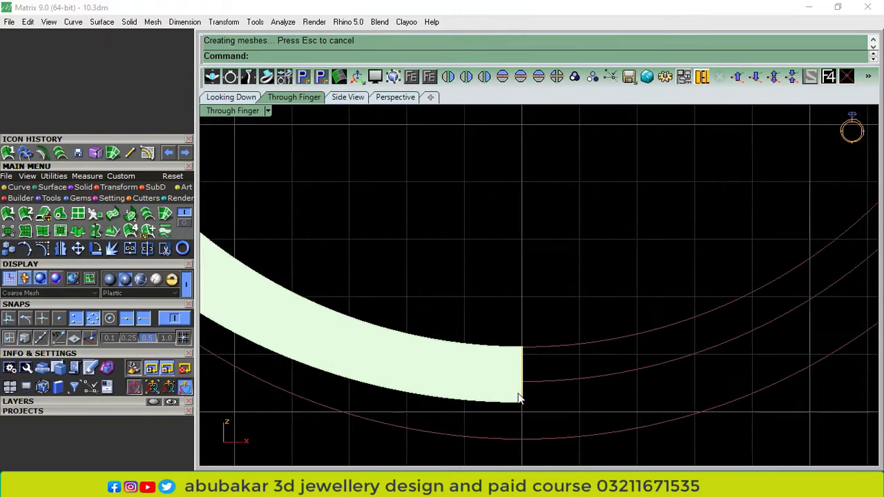
key("ctrl+z")
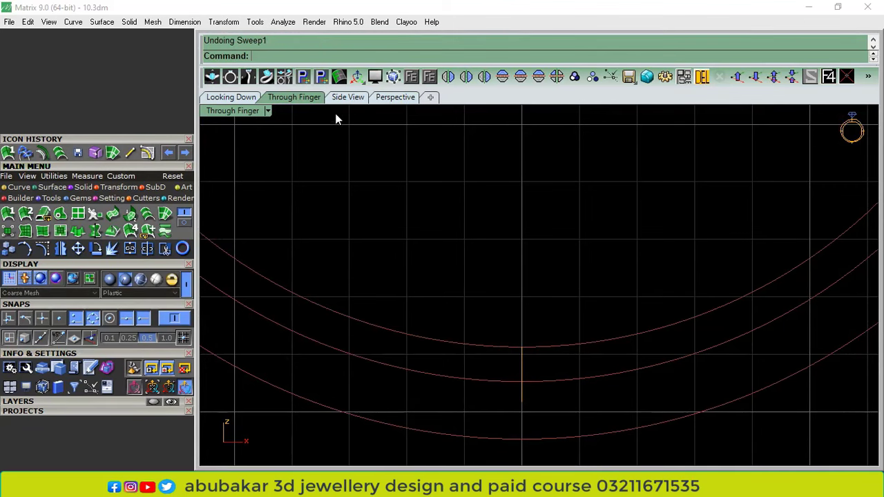
Scale the bottom rectangular profile in one direction from its upper corner to make it slightly thinner
left_click(347, 97)
left_click(550, 259)
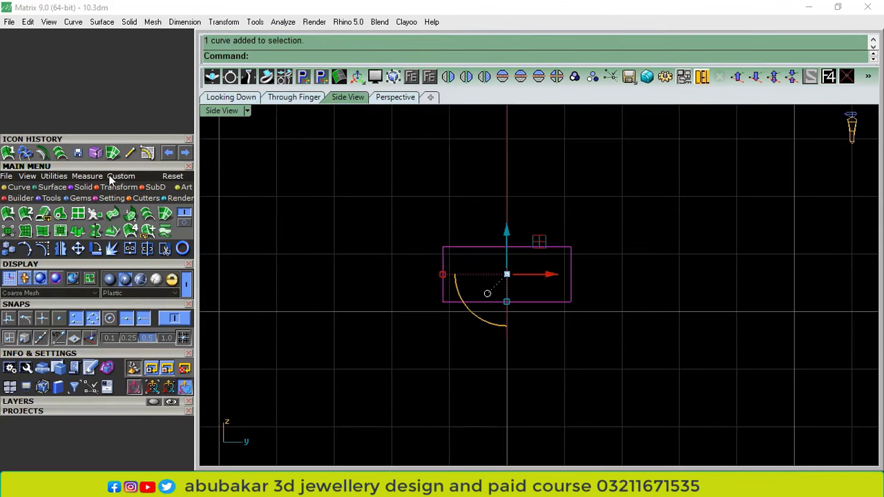
key("s")
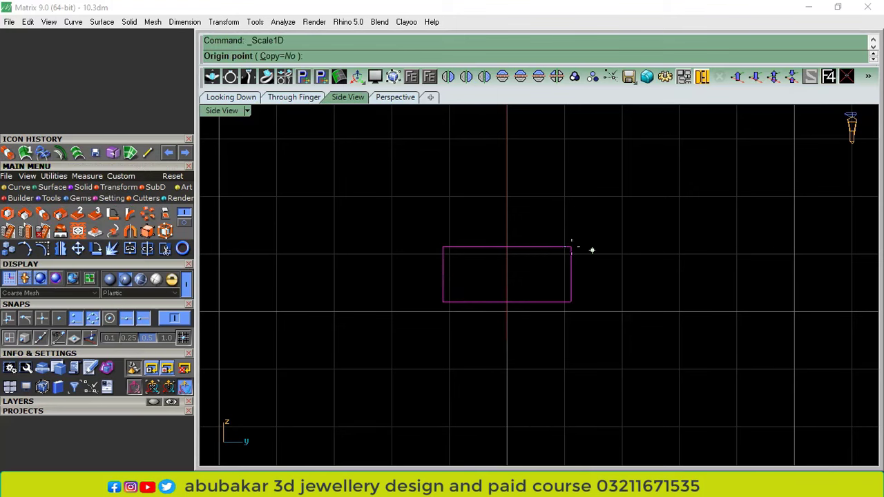
left_click(571, 246)
left_click(571, 399)
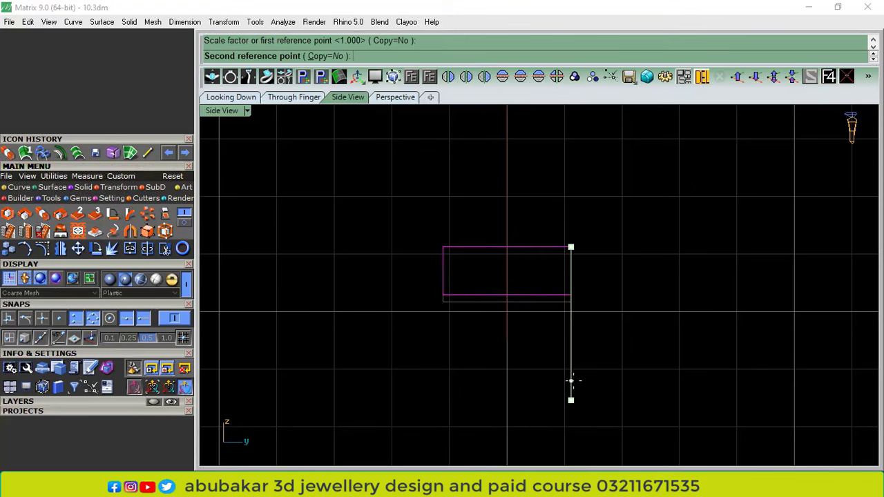
left_click(570, 381)
Sweep the shank-end rectangle and the thinned bottom rectangle along the innermost finger circle with a freeform one-rail sweep
left_click(396, 98)
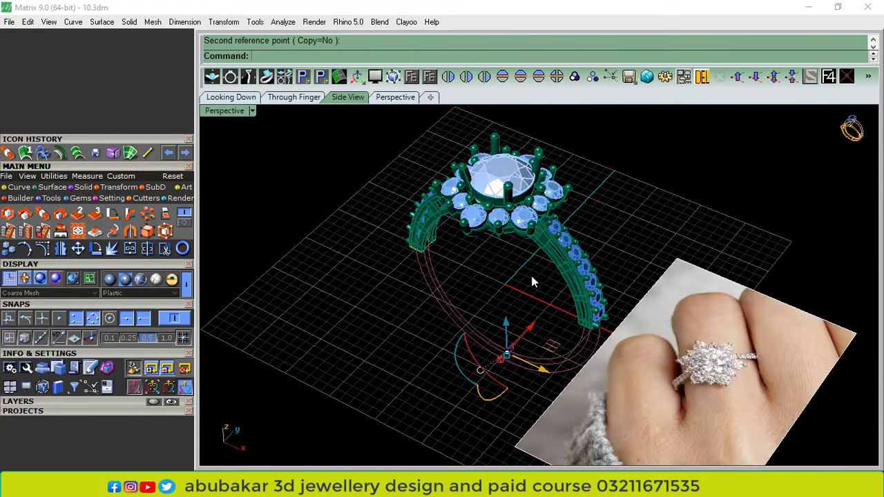
scroll(496, 350, "up", 6)
left_click(496, 338)
scroll(495, 337, "down", 7)
scroll(447, 284, "up", 9)
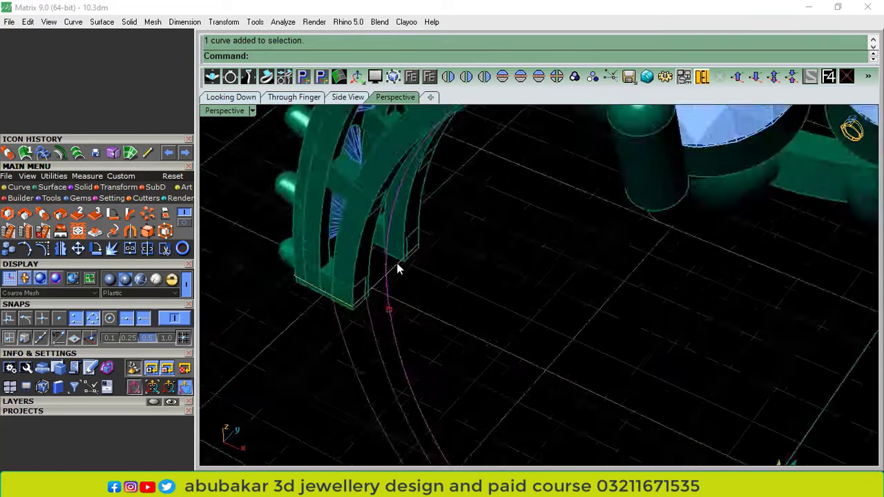
scroll(398, 267, "up", 2)
scroll(548, 229, "down", 8)
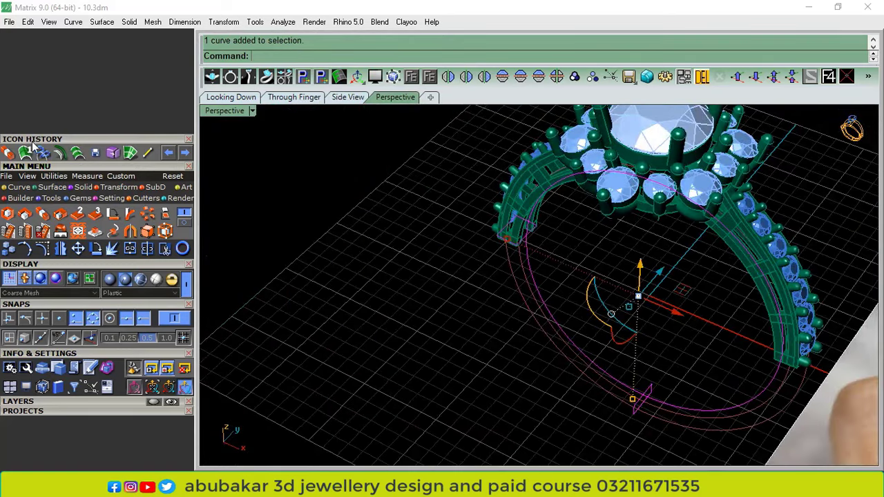
left_click(26, 152)
key("Return")
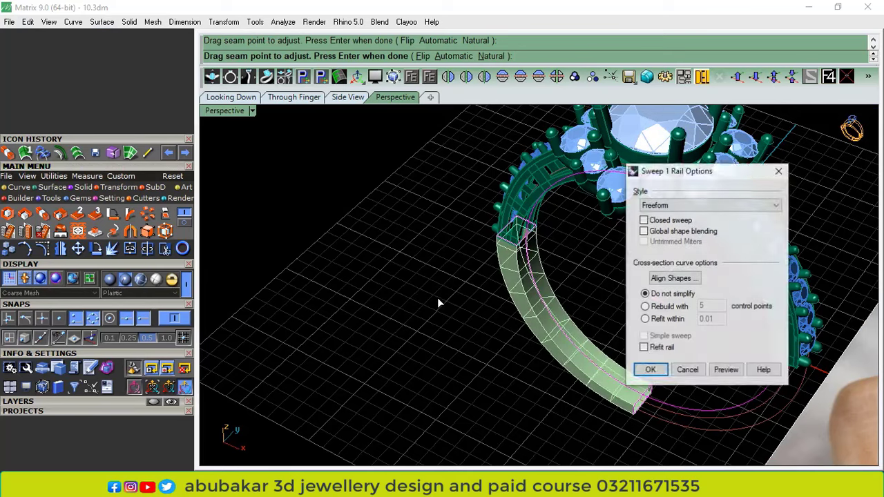
key("Return")
Hide the Finger, Cutting and Creation layers
left_click(293, 96)
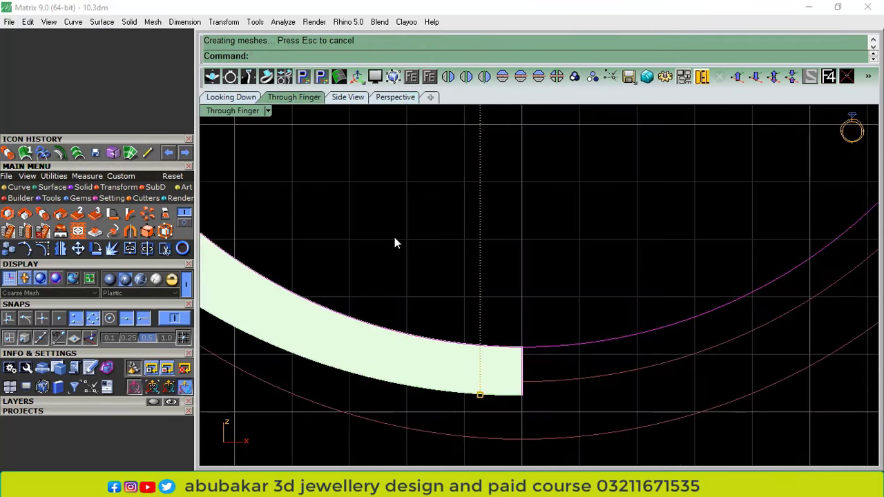
scroll(395, 243, "down", 5)
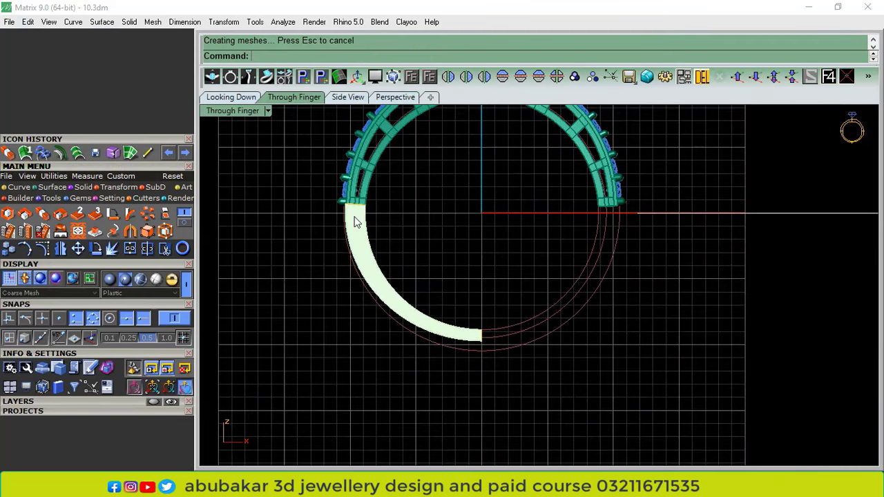
left_click(110, 401)
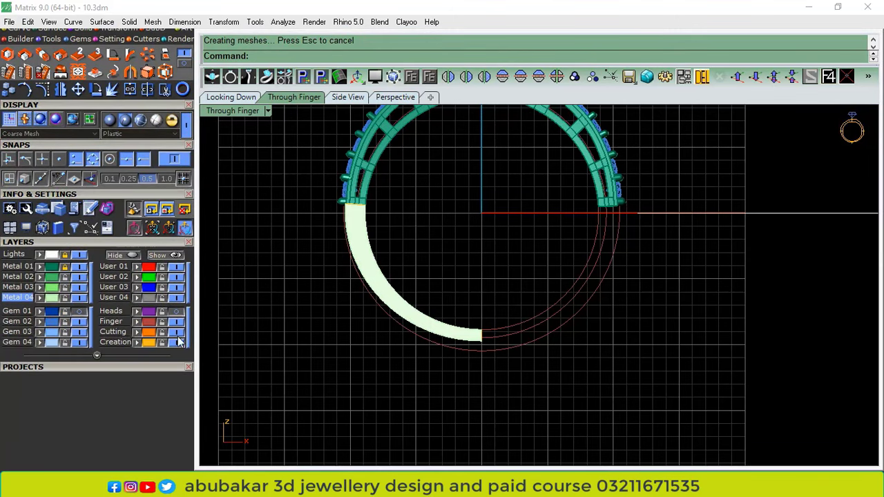
left_click(176, 321)
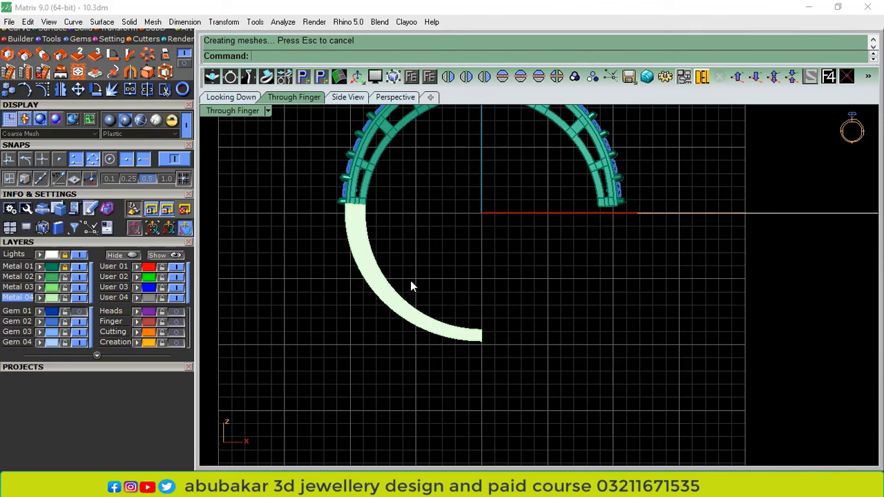
Draw a slanted line from the origin (0,0,0) down across the lower end of the swept shank half, in the through-finger view
left_click(390, 98)
right_click_drag(489, 249, 476, 263)
left_click(290, 98)
scroll(7, 380, "down", 2)
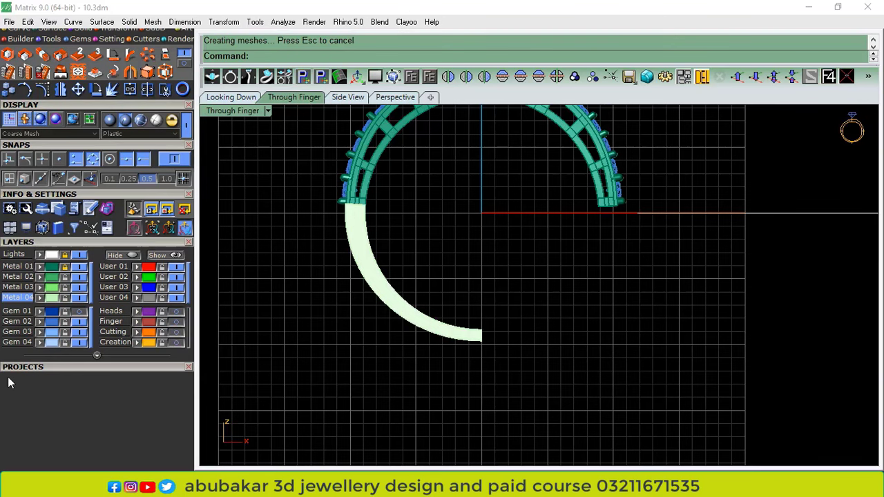
scroll(103, 207, "up", 3)
scroll(155, 164, "down", 5)
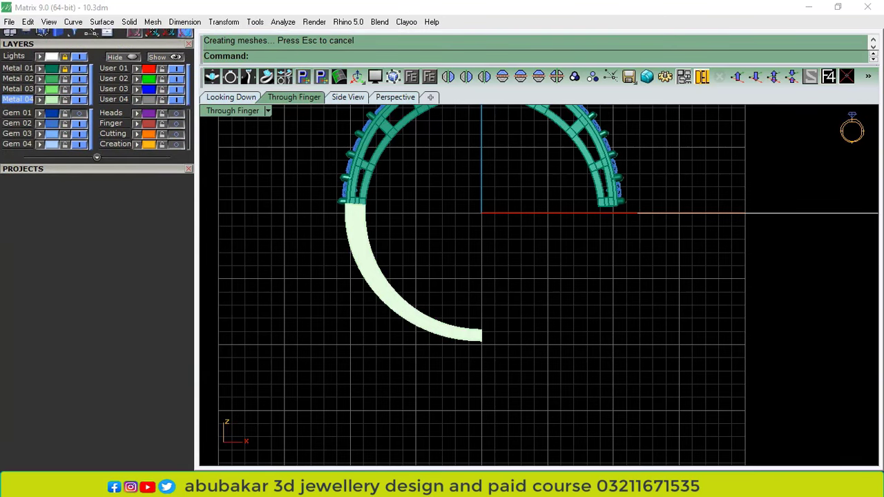
scroll(154, 164, "up", 4)
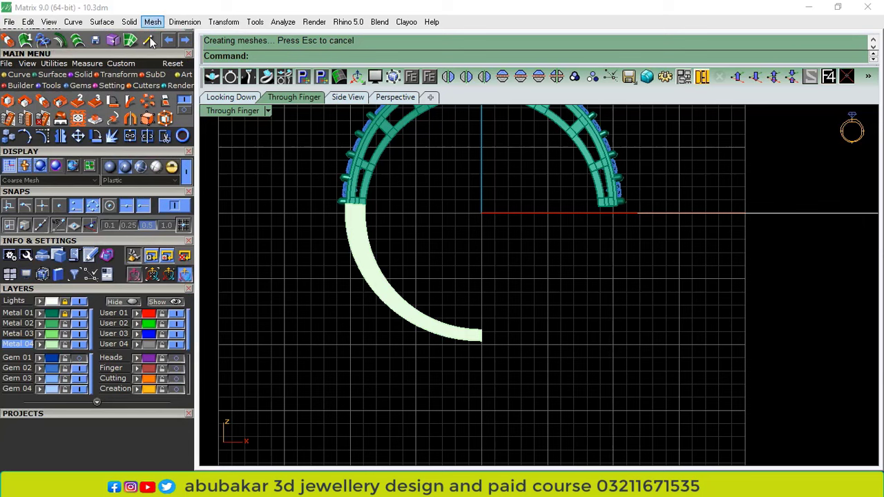
left_click(147, 40)
type("0")
key("Return")
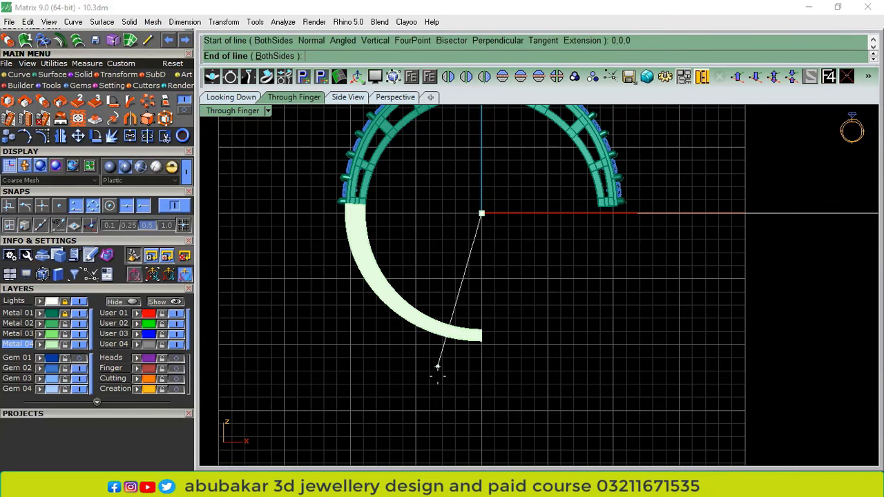
left_click(447, 392)
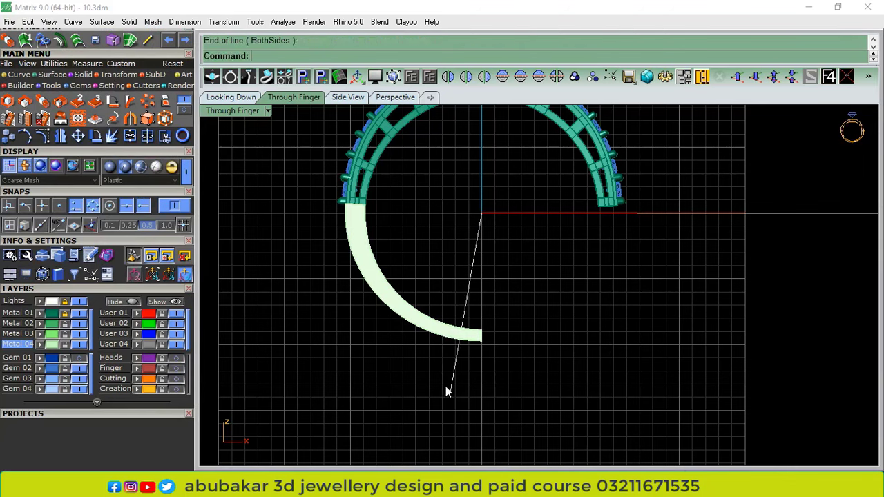
Move the swept lower shank half to the User 04 layer
left_click(404, 284)
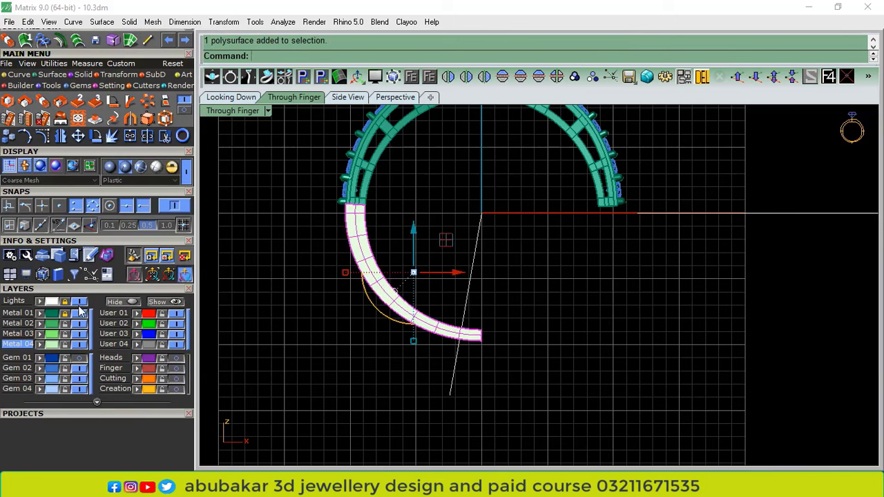
left_click(138, 347)
left_click_drag(424, 241, 370, 274)
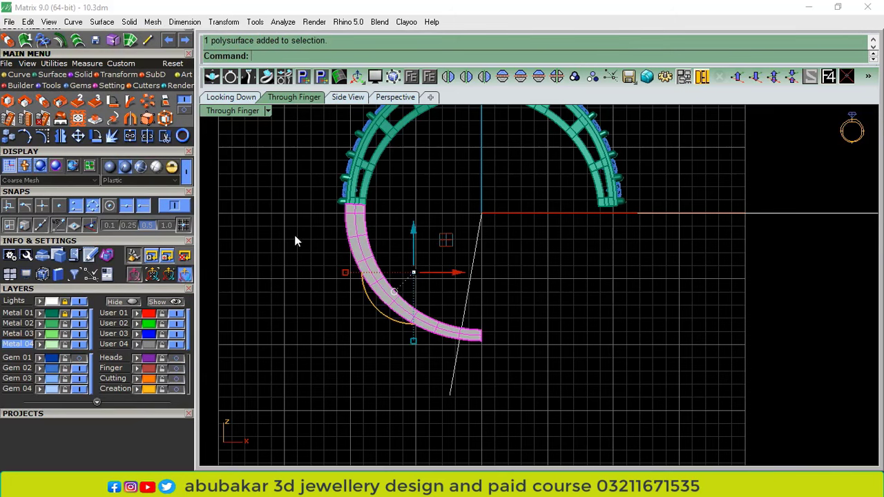
Split the swept lower shank half with the slanted line and delete the cutting line
left_click(145, 123)
left_click_drag(494, 185, 459, 247)
key("Return")
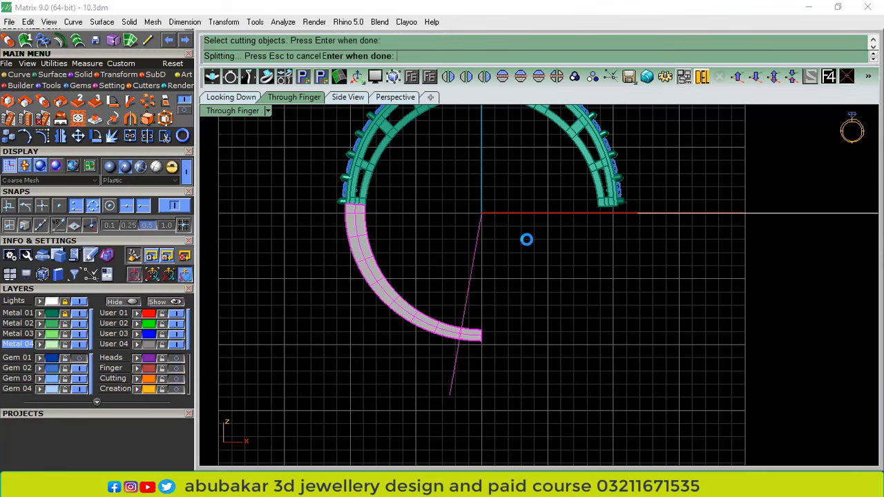
left_click_drag(479, 200, 460, 238)
left_click(701, 77)
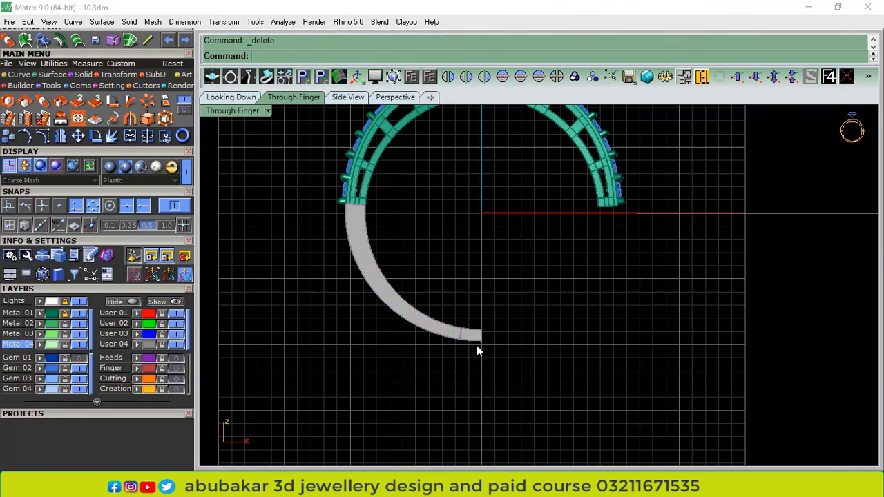
Mirror the short bottom shank piece across the ring's vertical centre axis and join it with its copy
scroll(476, 349, "up", 2)
left_click(476, 331)
left_click(468, 77)
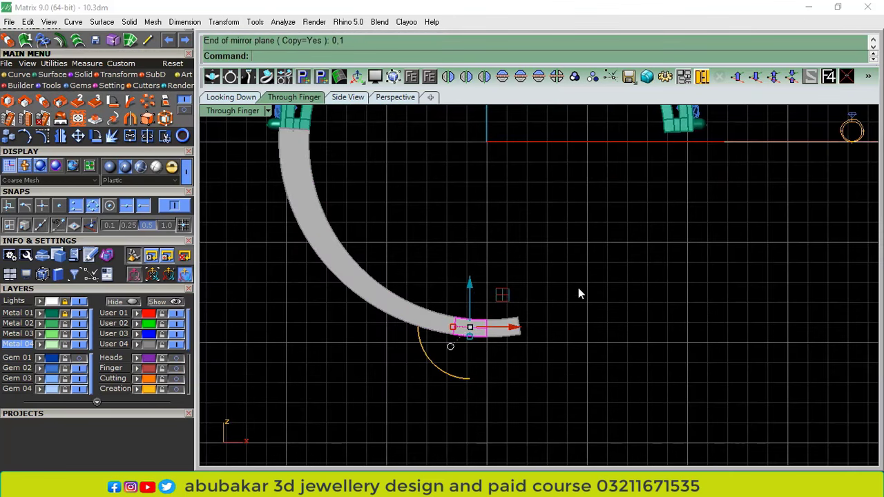
left_click_drag(480, 358, 479, 359, "shift")
left_click(130, 138)
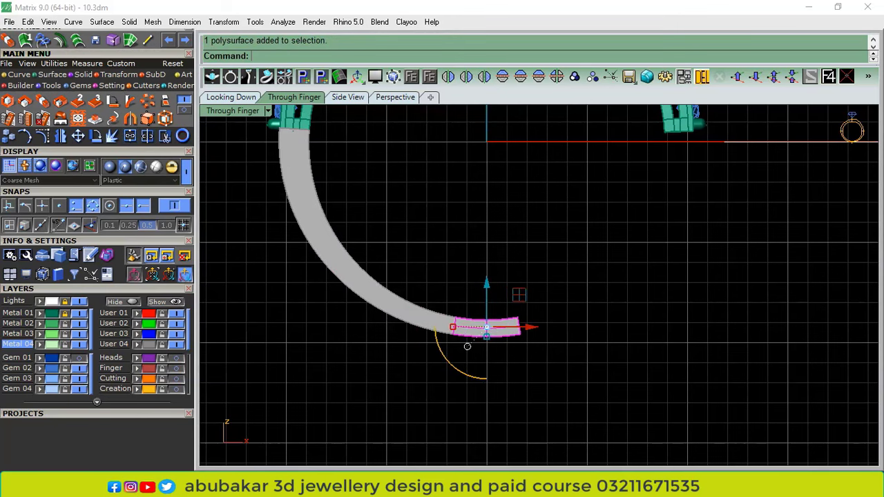
Cap the open planar ends of the joined bottom shank piece
left_click(380, 97)
left_click(301, 335)
right_click_drag(479, 376, 395, 319, "shift")
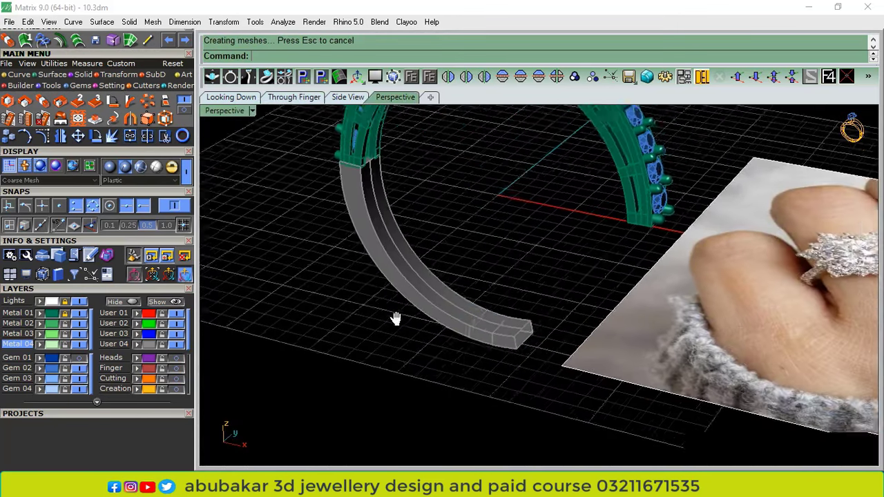
scroll(481, 328, "up", 5)
scroll(481, 332, "up", 6)
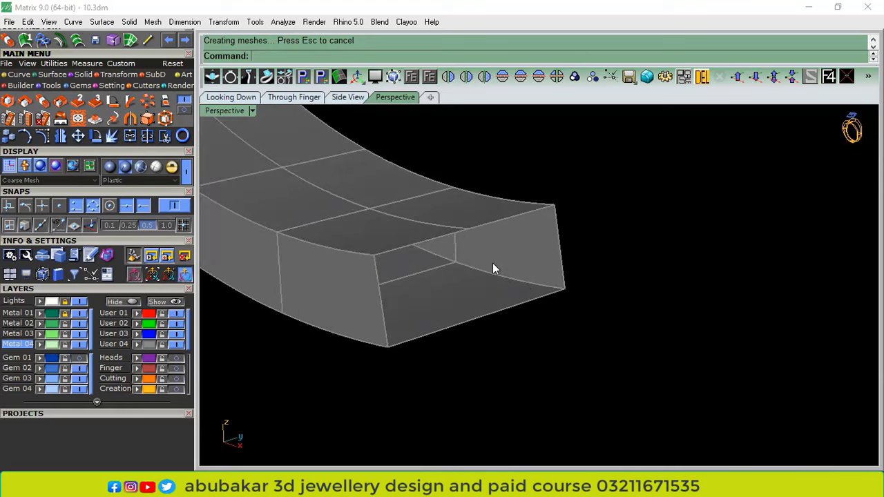
left_click(492, 263)
left_click(82, 74)
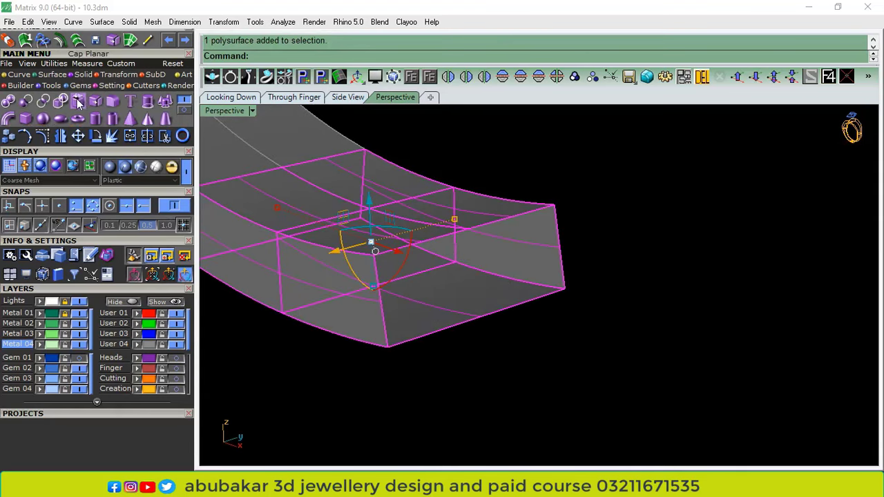
left_click(597, 151)
Explode the long curved shank section, remove its two inner-face strips and rejoin the remaining outer and side surfaces
scroll(509, 280, "down", 4)
right_click_drag(510, 280, 419, 321)
left_click(418, 322)
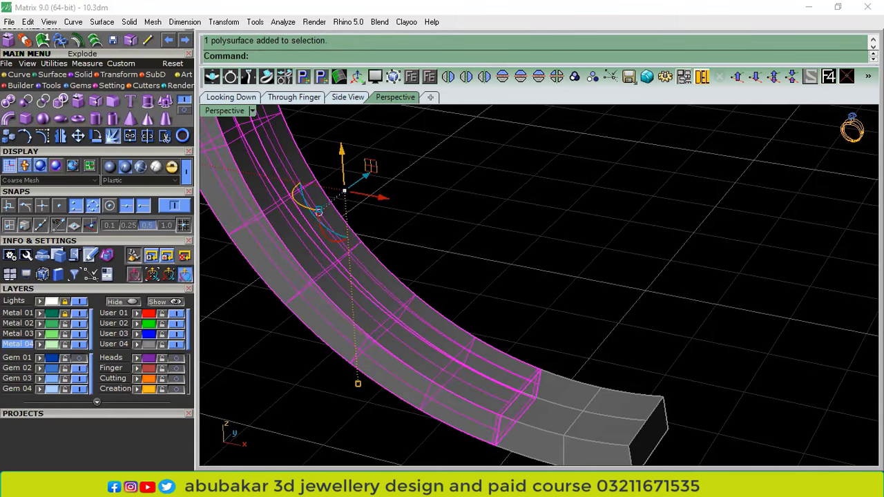
left_click(113, 136)
left_click(450, 222)
scroll(313, 200, "up", 3)
left_click(306, 210)
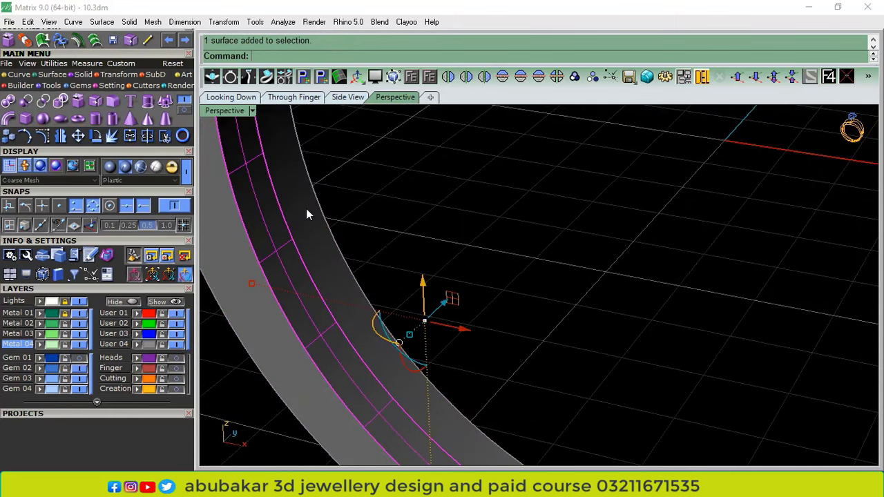
left_click(307, 209, "shift")
scroll(523, 266, "down", 5)
left_click_drag(454, 252, 382, 308)
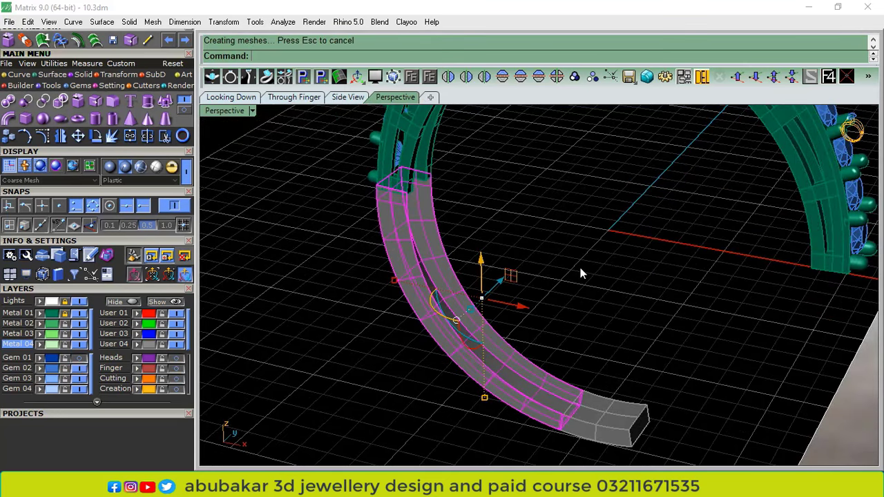
Try a solid surface offset of 0.46 on the opened long shank section, then undo it
left_click(78, 42)
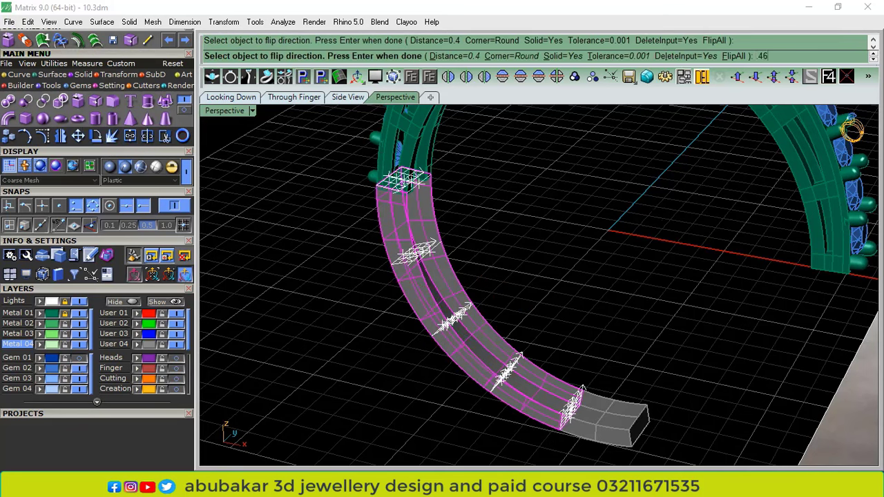
key("Return")
key("Return")
key("Escape")
scroll(340, 181, "up", 2)
right_click_drag(340, 181, 346, 215)
key("ctrl+z")
Offset the opened long shank section's surfaces as a solid with a distance of 0.5
right_click(466, 185)
left_click(453, 212)
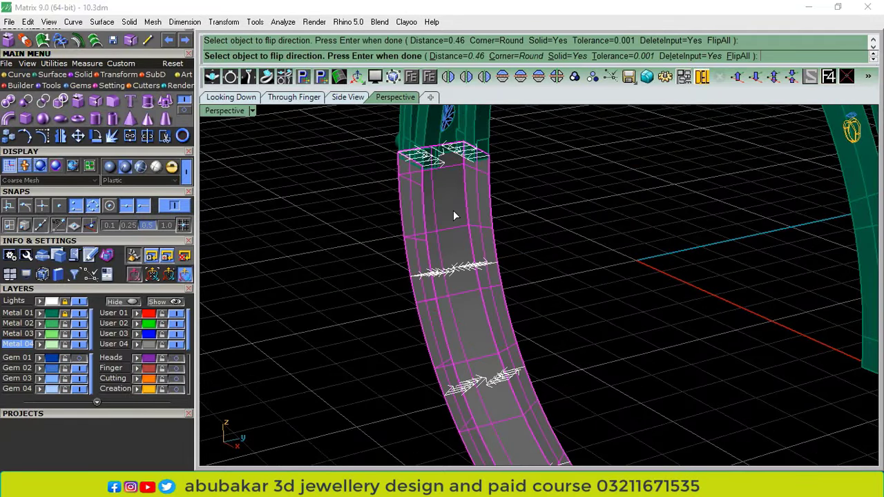
type(".5")
key("Return")
key("Return")
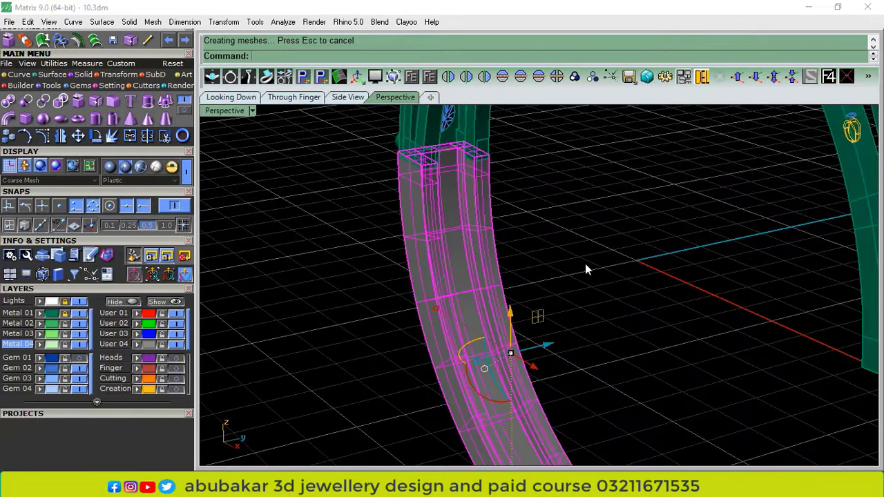
Mirror the hollowed shank section across the ring's vertical centre axis to form the opposite side
left_click(442, 377)
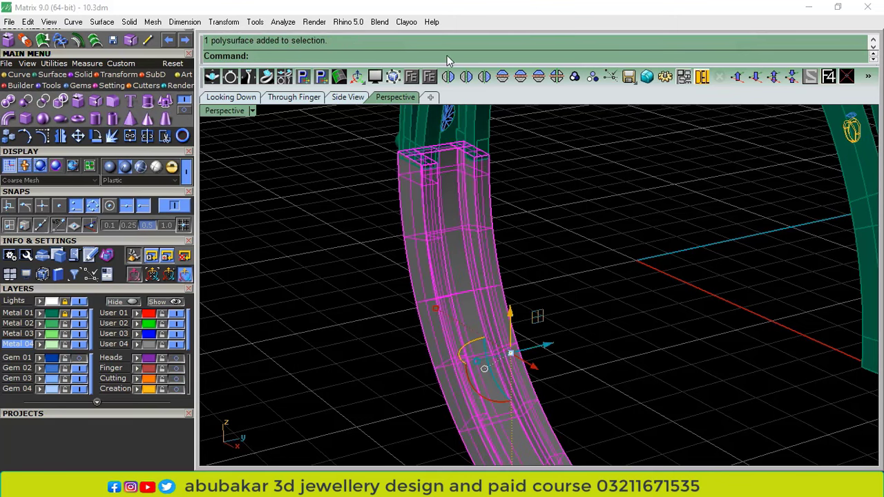
left_click(447, 76)
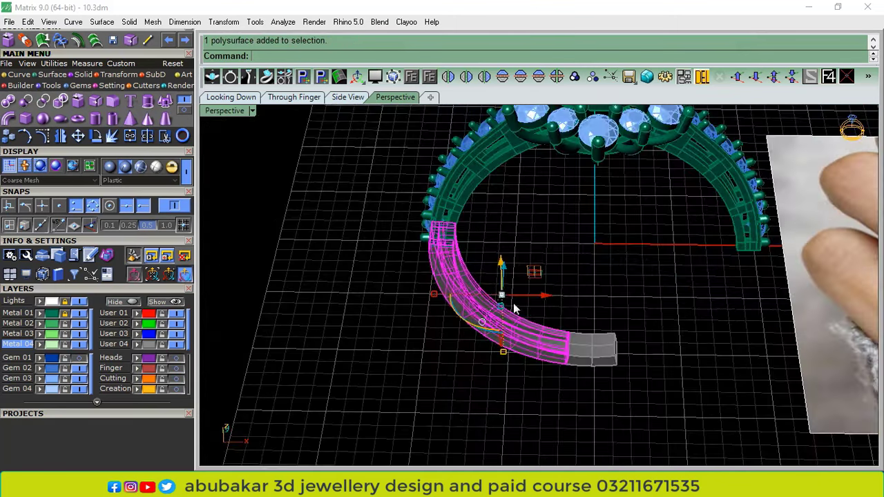
left_click(448, 76)
Hide the Lights, Gem 02, Gem 03 and Gem 04 layers
left_click(81, 302)
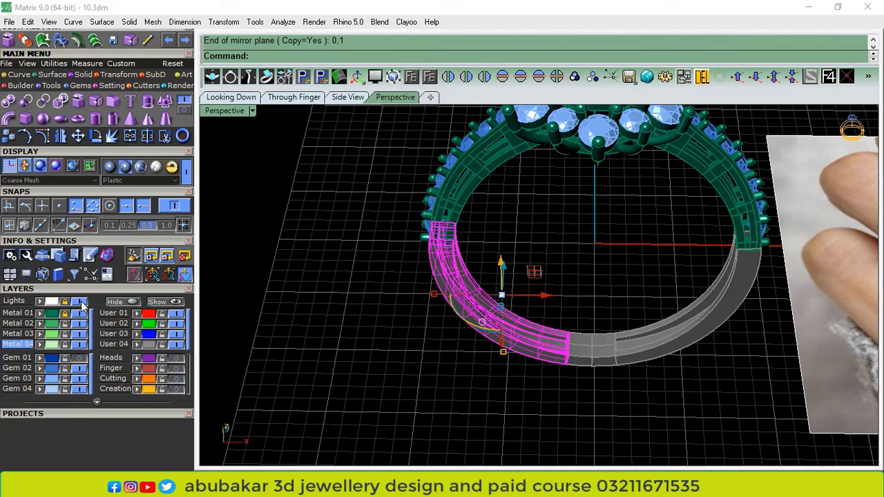
left_click(526, 316)
scroll(526, 317, "down", 4)
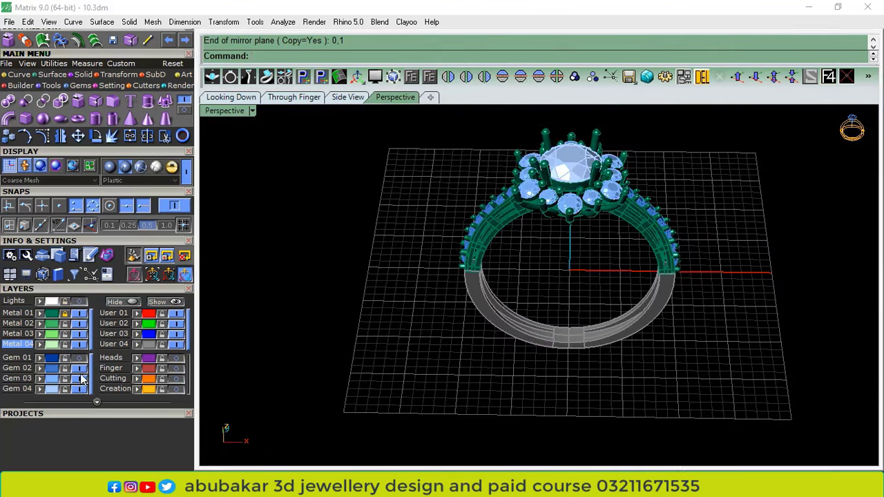
left_click(81, 378)
left_click(81, 368)
left_click(80, 388)
Stretch the solid bottom shank piece slightly along its width so it overlaps the hollow sections on both sides
scroll(592, 358, "up", 10)
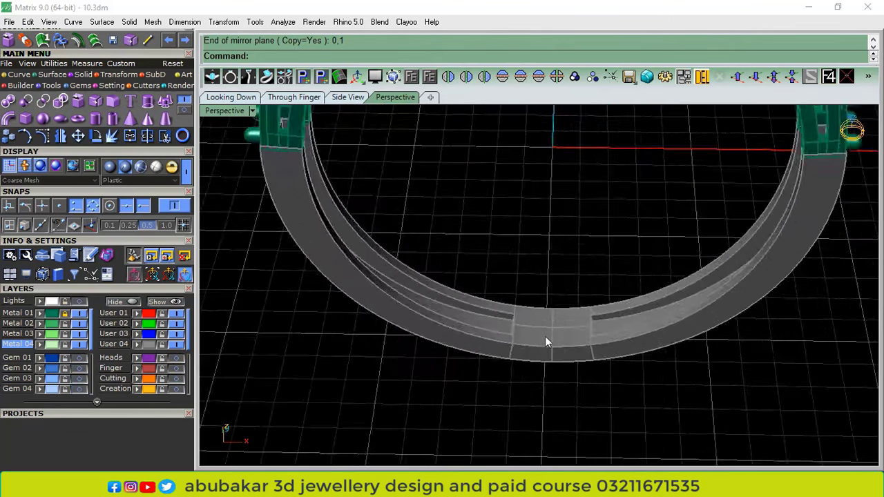
left_click(451, 315)
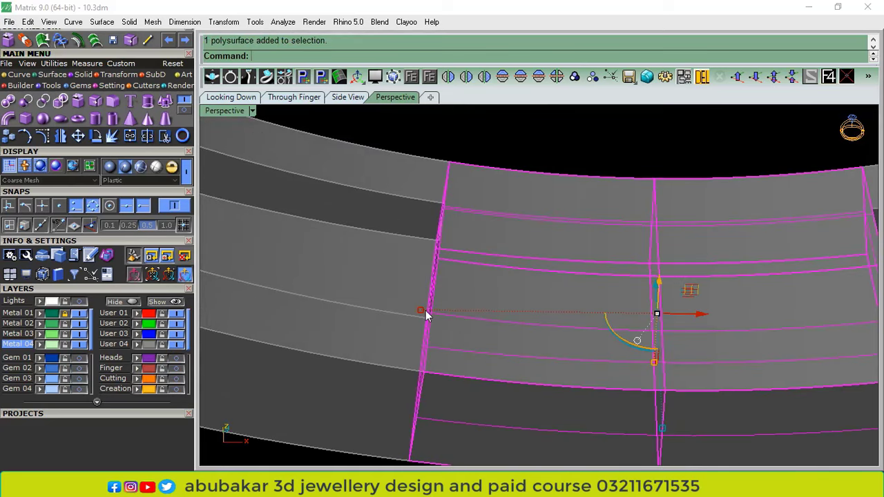
left_click_drag(422, 311, 413, 312)
scroll(429, 323, "down", 12)
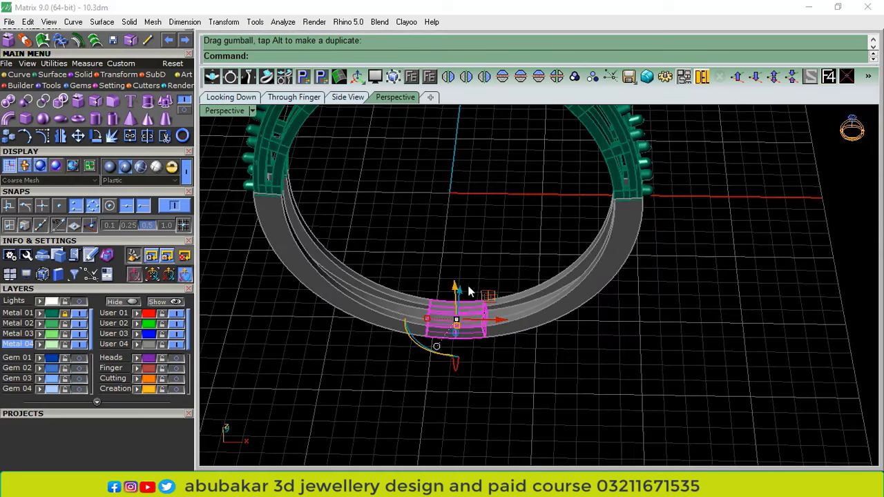
Group the bottom piece and both hollow side sections of the lower shank
left_click_drag(523, 227, 356, 391)
left_click(574, 76)
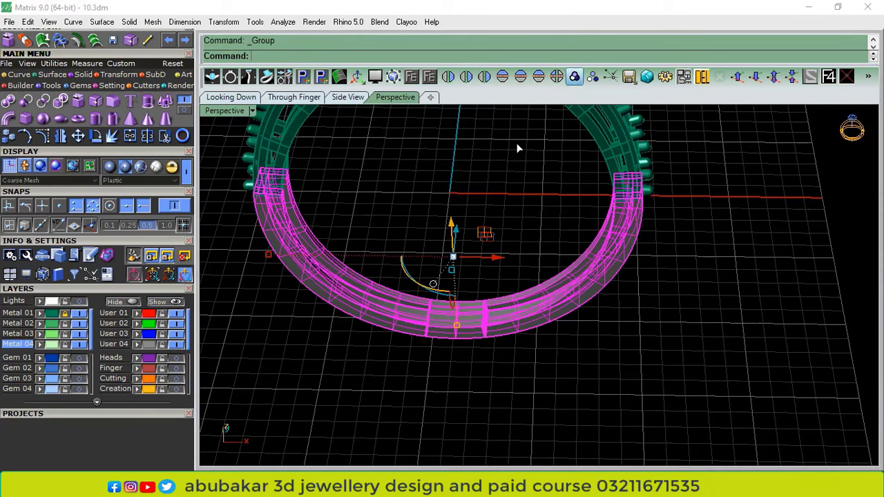
left_click(491, 385)
Unlock the Metal 01 layer, group the whole ring's metal and assign it to Metal 01
scroll(492, 373, "down", 6)
right_click_drag(504, 346, 522, 238)
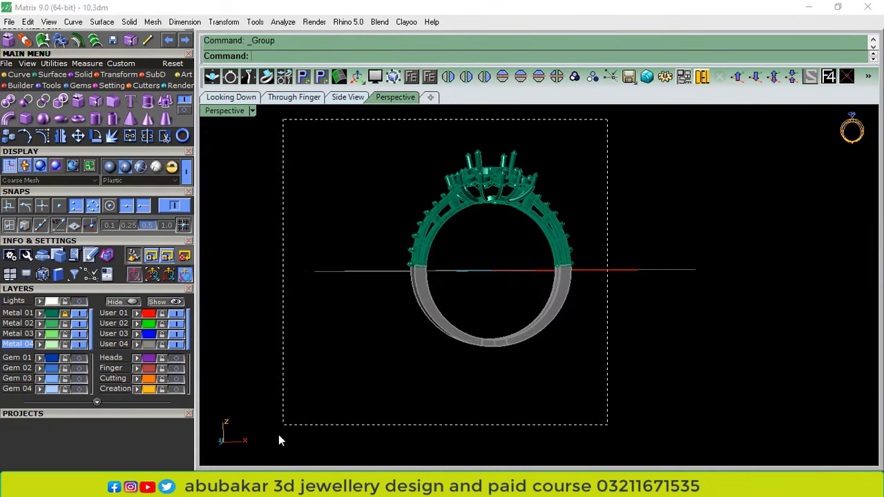
left_click_drag(280, 440, 281, 435)
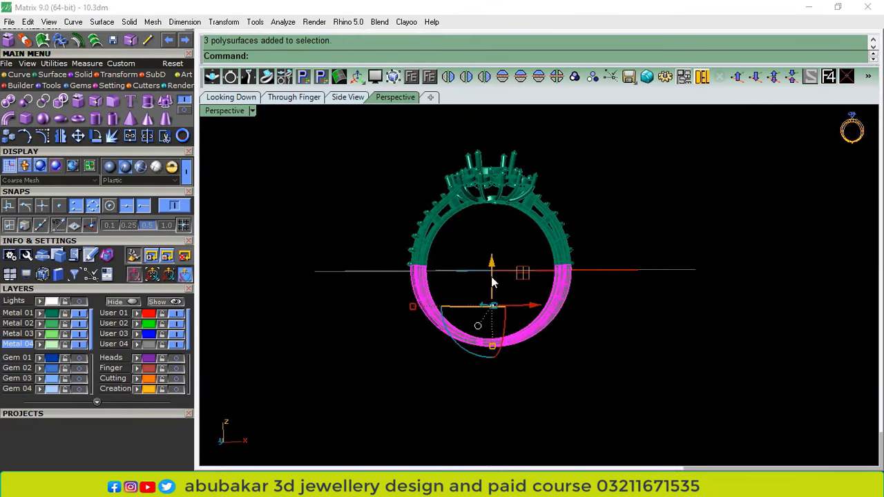
right_click_drag(493, 282, 552, 215)
key("ctrl+a")
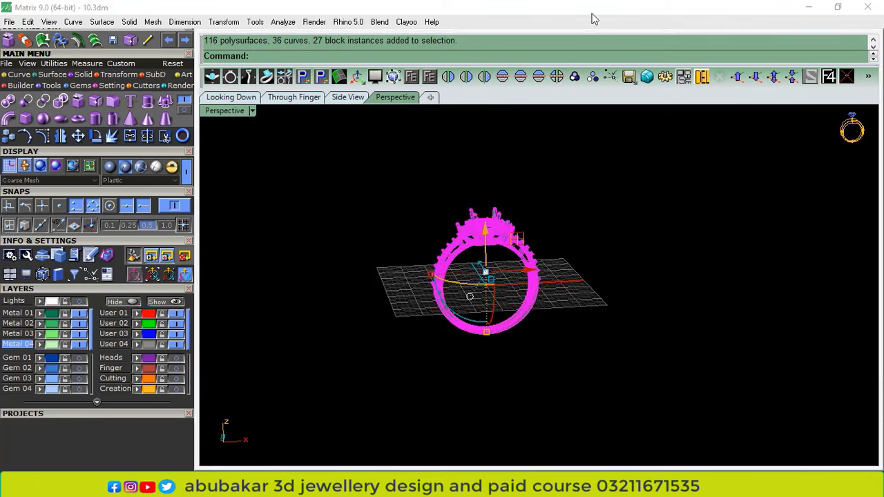
left_click(574, 76)
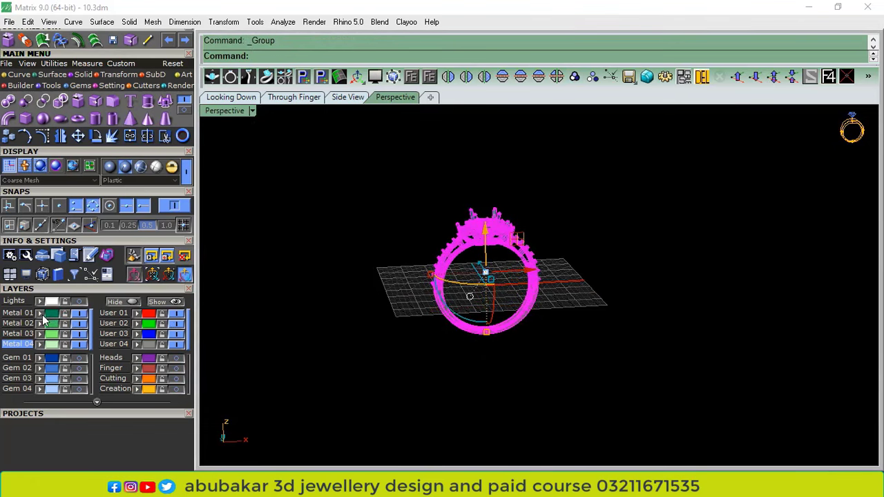
left_click(404, 258)
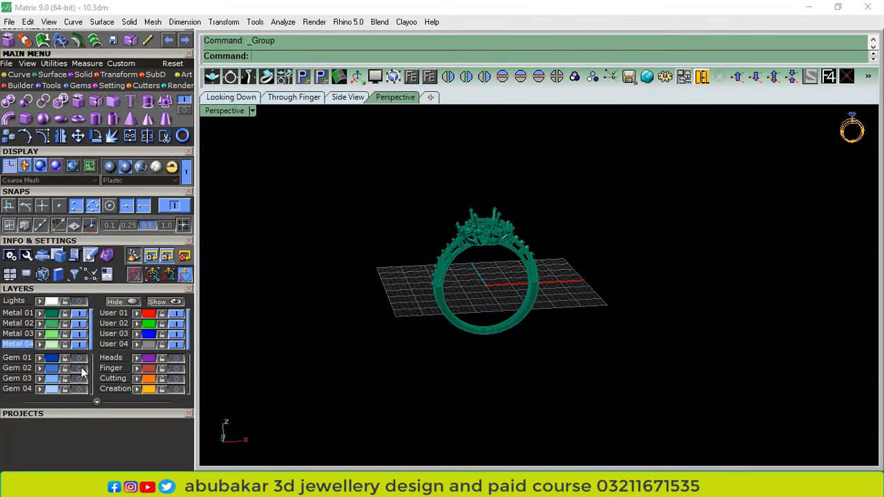
Show the Gem 01, Gem 02, Gem 03, Gem 04 and Lights layers again
left_click(81, 369)
left_click(80, 379)
left_click(80, 389)
left_click(80, 358)
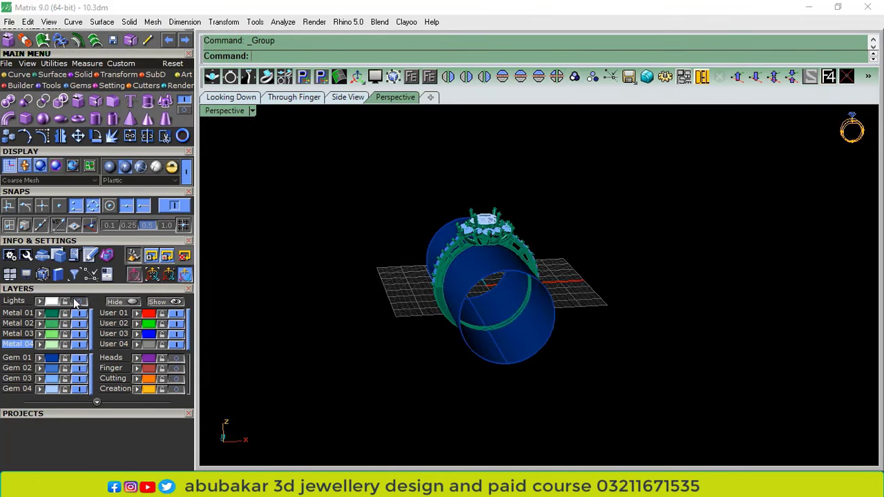
left_click(80, 301)
Try the finger cylinder on the User 04 layer
right_click_drag(231, 298, 600, 363)
scroll(534, 318, "up", 4)
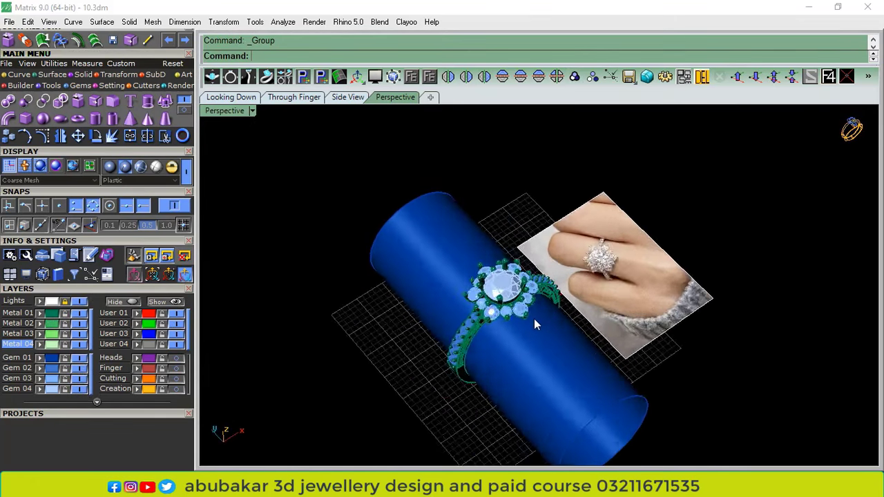
left_click(522, 379)
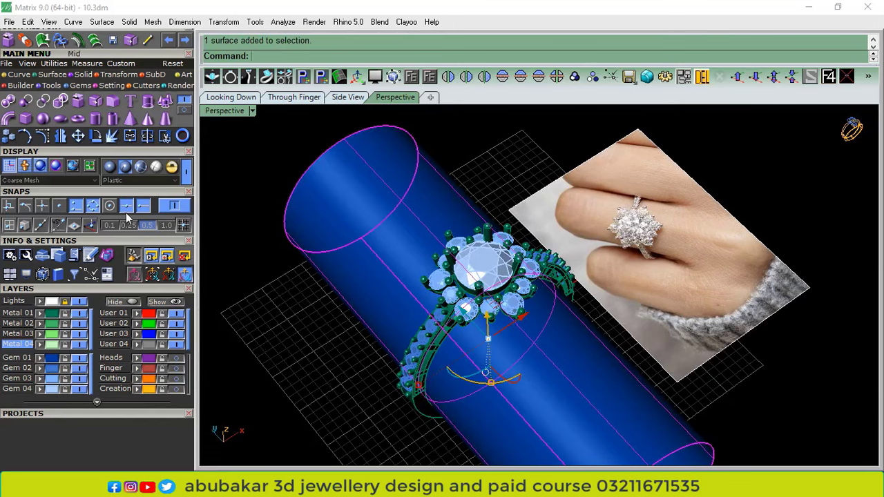
left_click(137, 345)
scroll(453, 277, "down", 2)
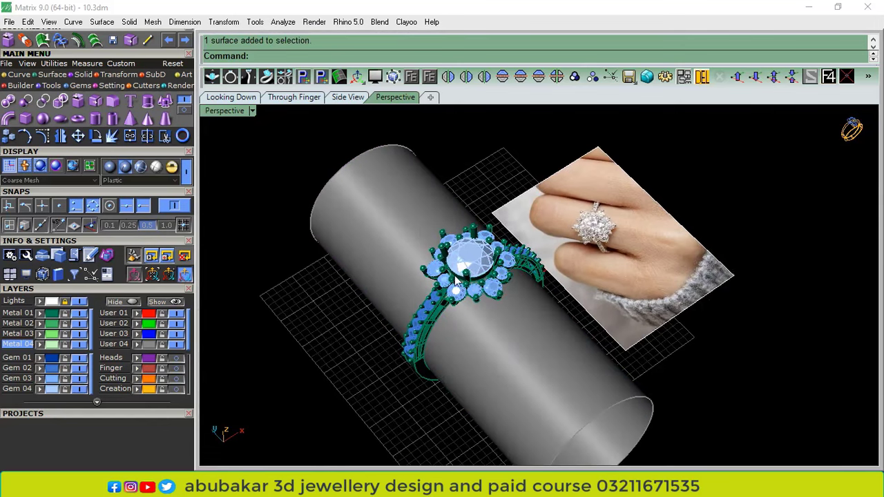
Move the finger cylinder to the Metal 02 layer
left_click(470, 350)
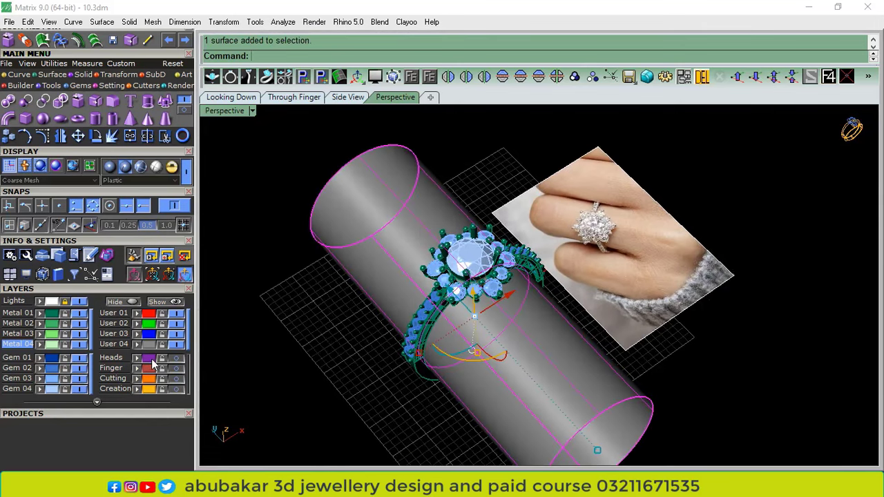
left_click(42, 340)
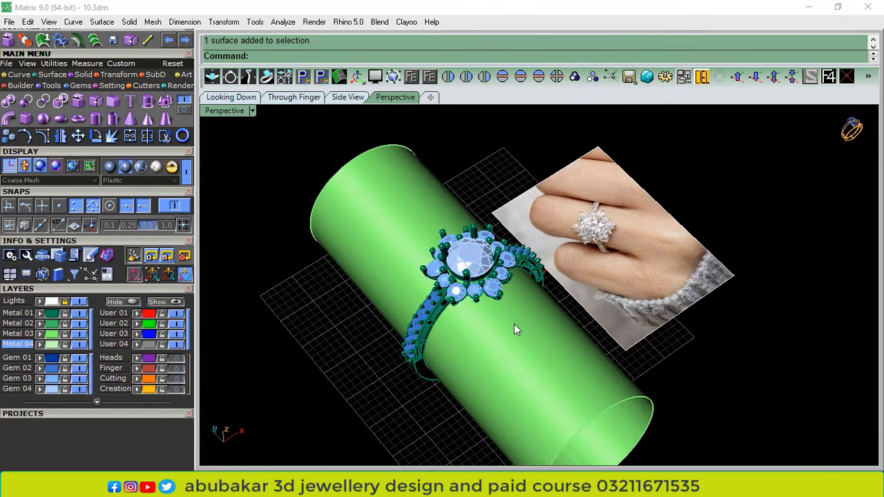
left_click(41, 324)
left_click(263, 335)
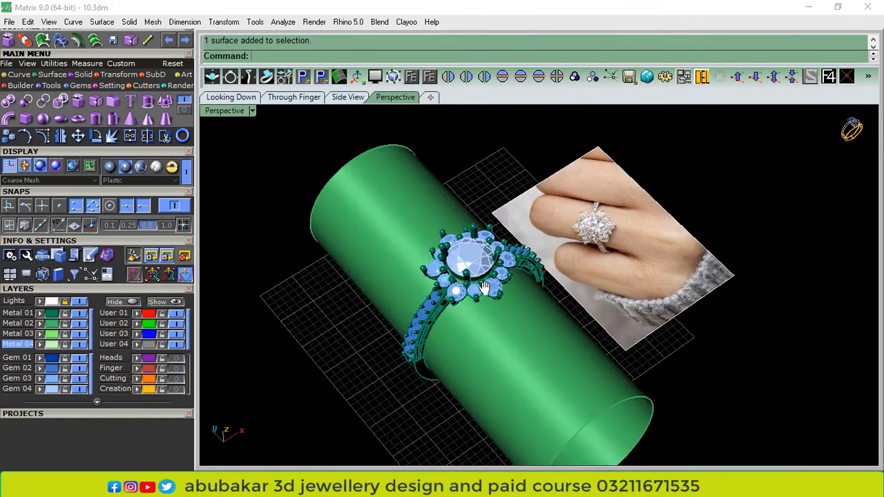
Turn off the object snaps and set the display material to Machine
right_click_drag(528, 294, 456, 254, "shift")
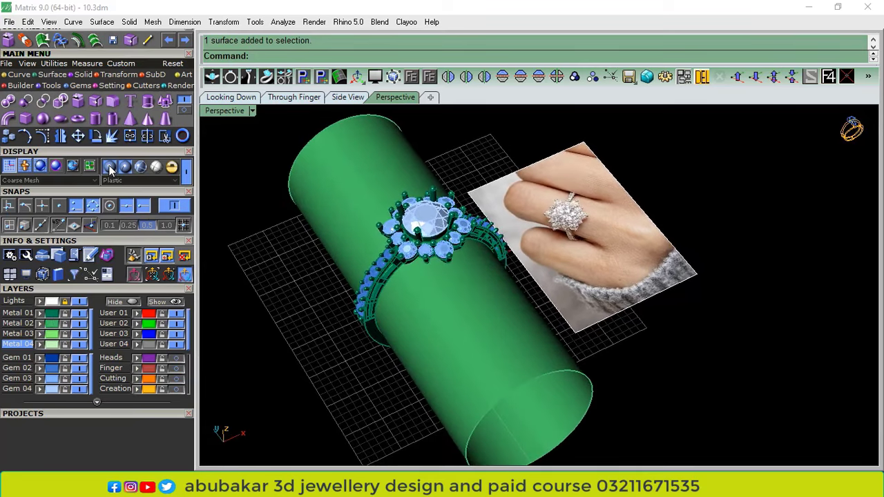
left_click(169, 210)
right_click_drag(529, 279, 655, 339)
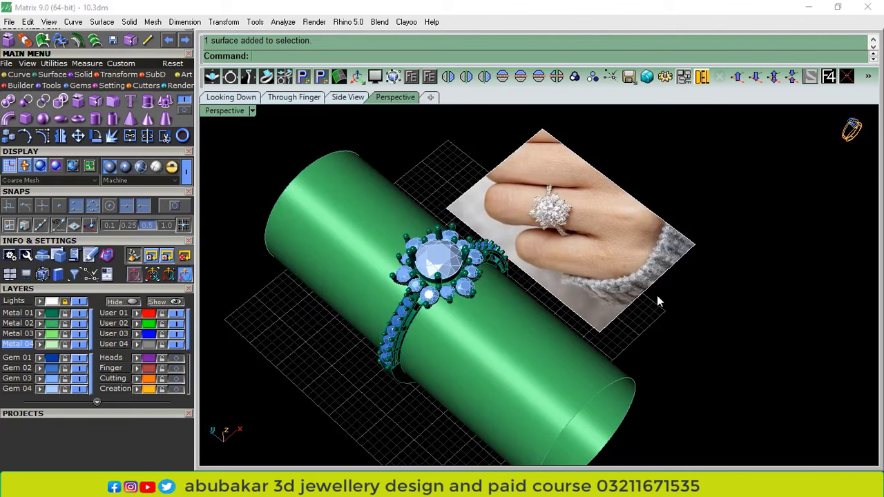
Examine the finished ring on the finger cylinder from several sides beside the reference photo
right_click_drag(547, 378, 499, 297)
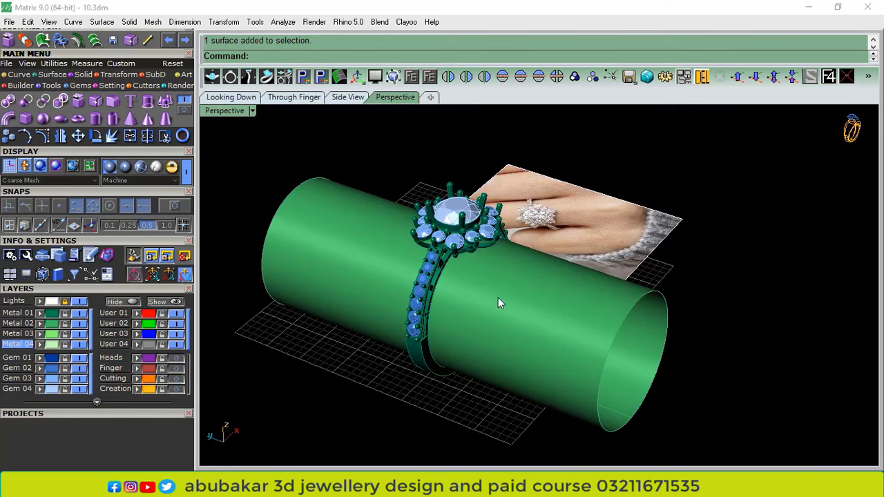
right_click_drag(529, 297, 459, 305)
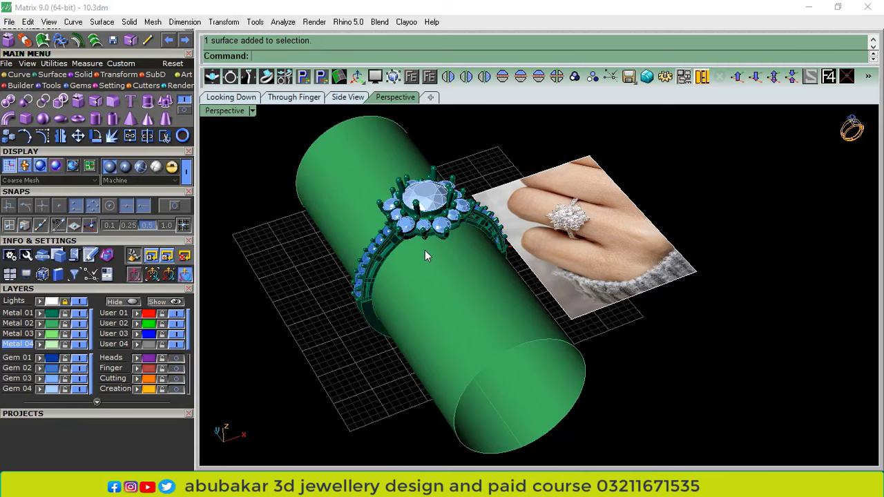
right_click_drag(447, 245, 391, 237)
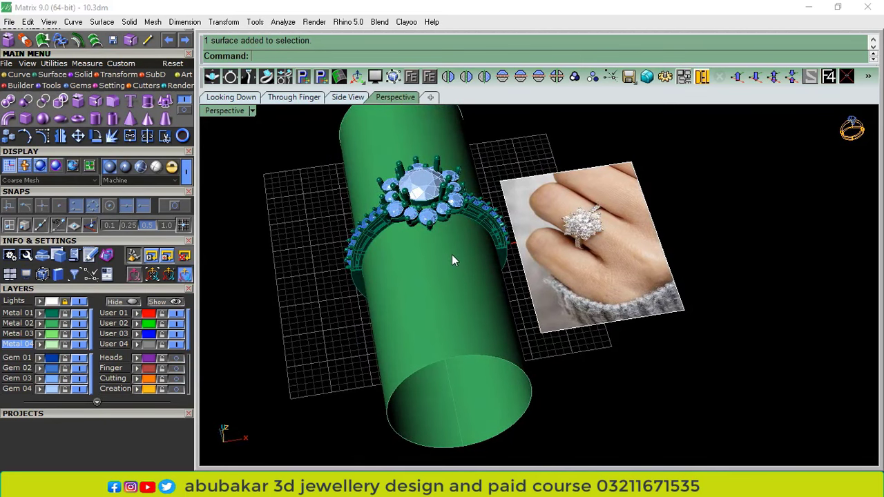
right_click_drag(451, 259, 538, 255)
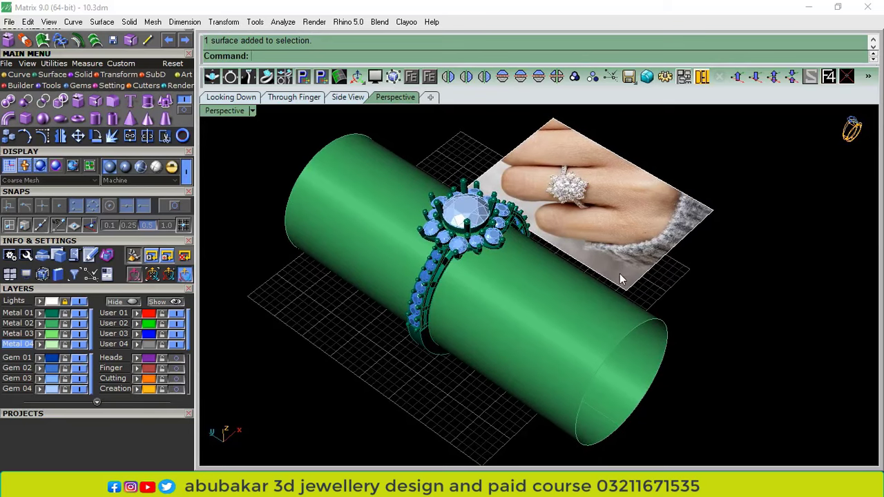